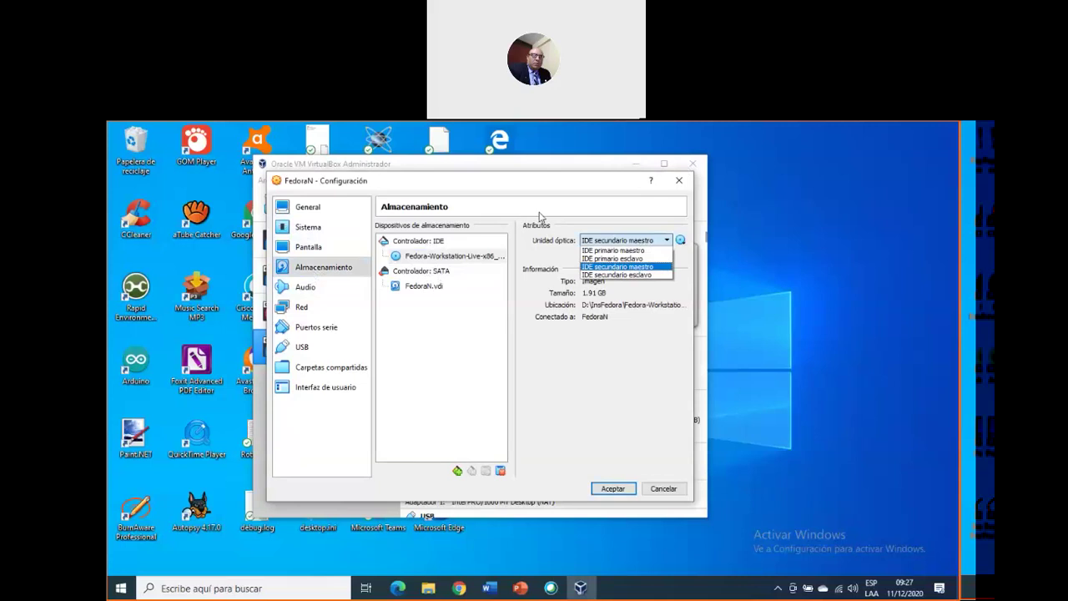
left_click(542, 217)
left_click(680, 239)
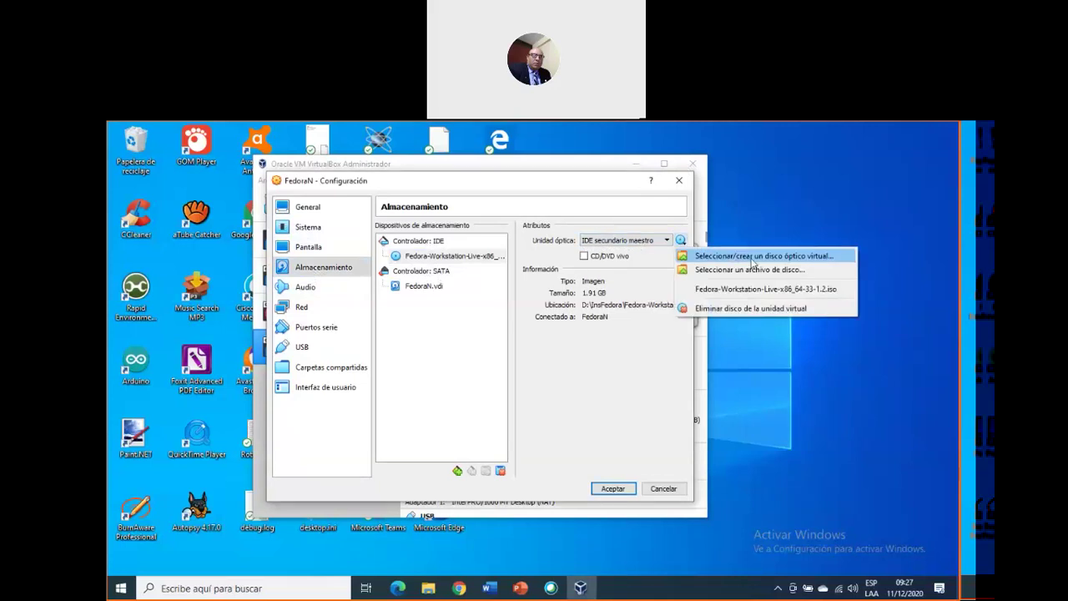
left_click(733, 258)
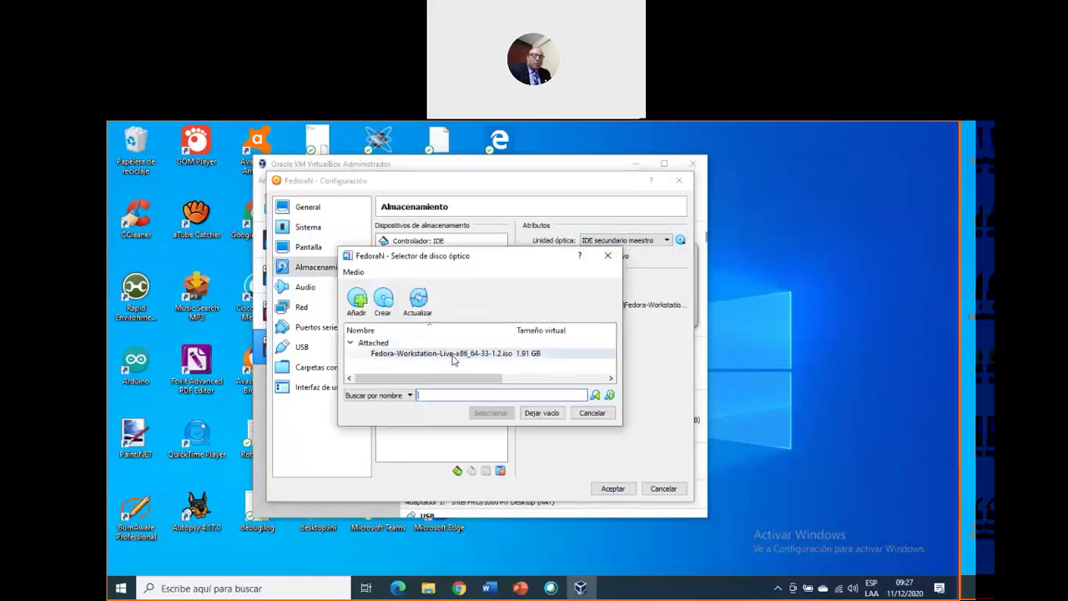
left_click(607, 256)
Step: Load Fedora-Workstation-Live-x86_64-33-1.2.iso from D:\InsFedora into FedoraN's optical drive and accept the storage settings
left_click(681, 241)
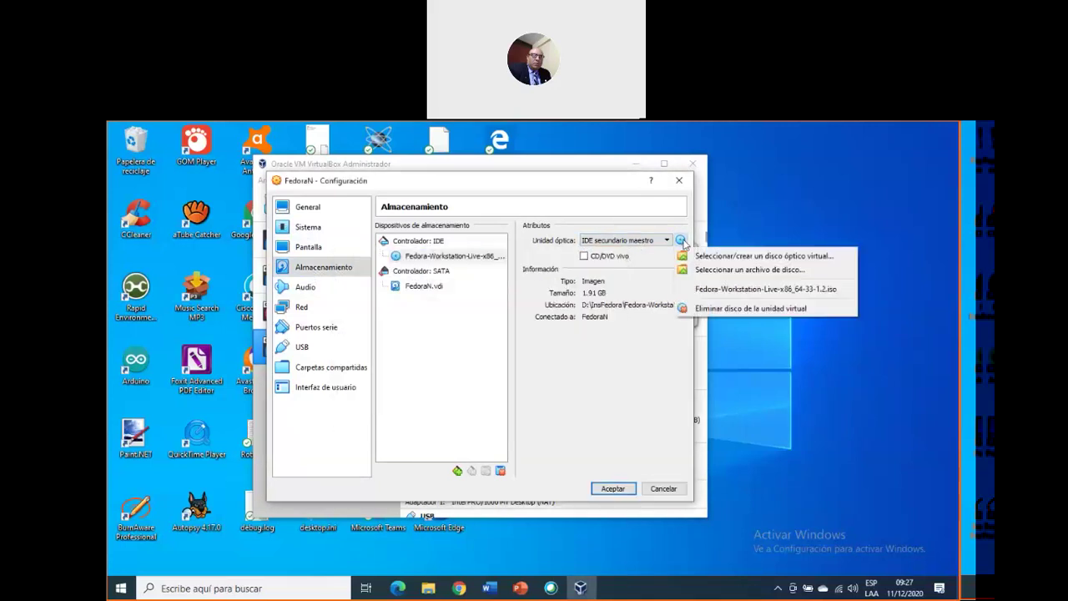
left_click(727, 269)
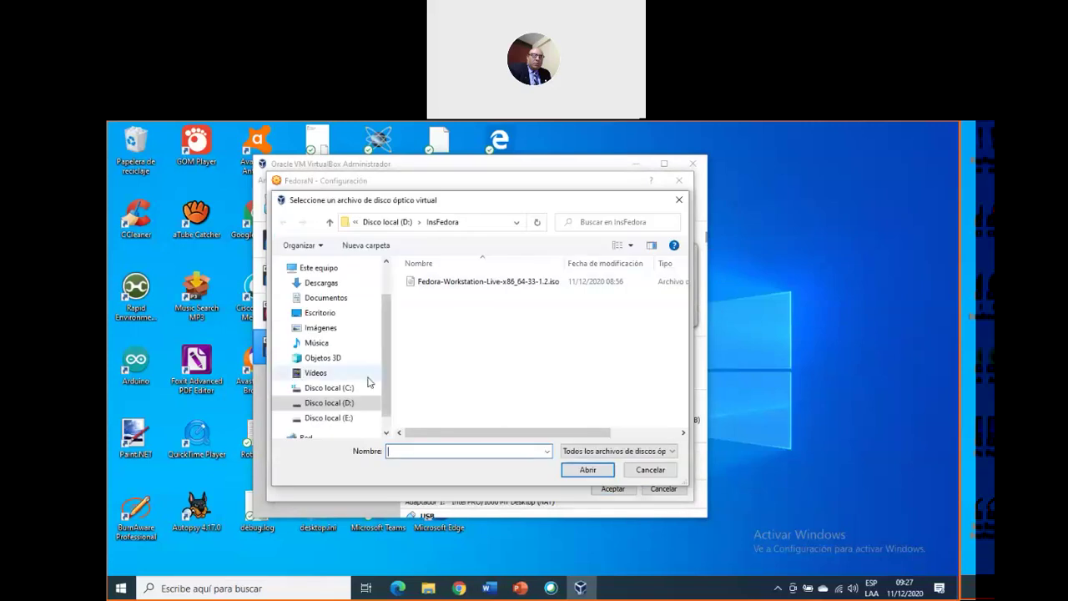
left_click(499, 283)
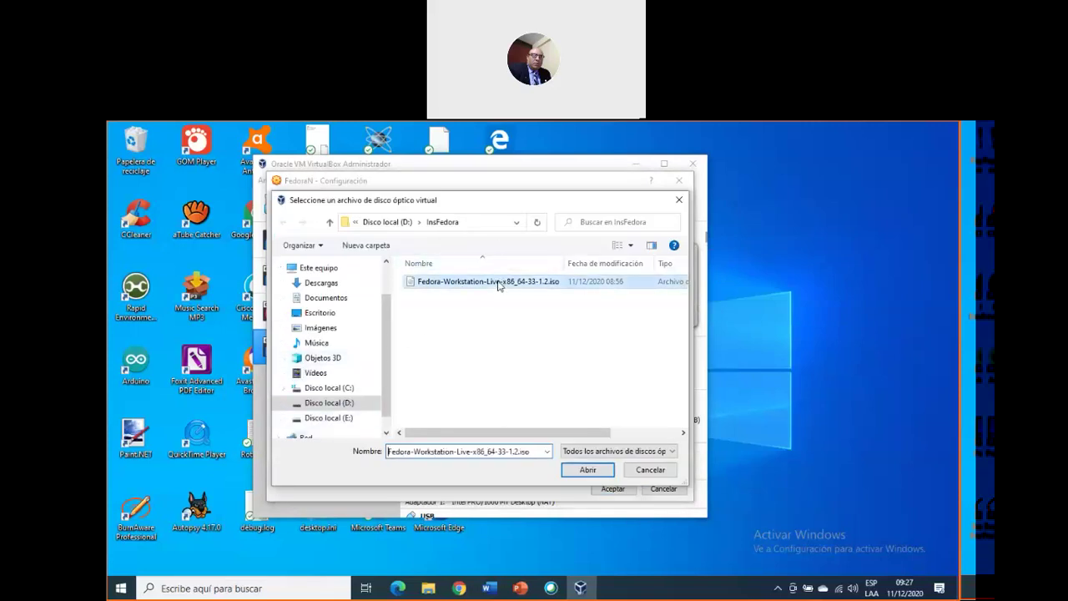
left_click(594, 473)
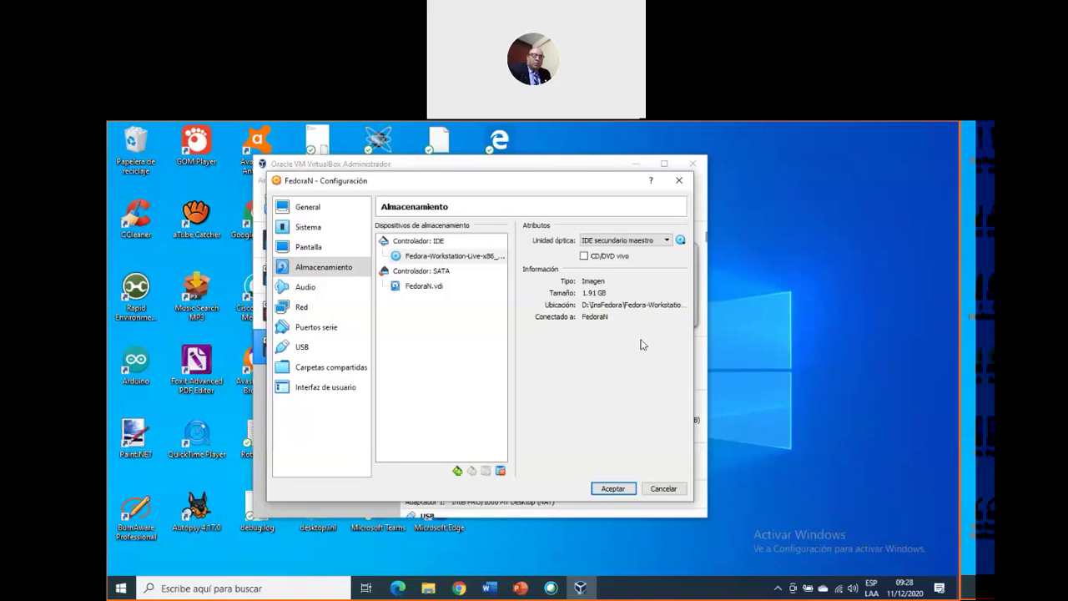
left_click(616, 490)
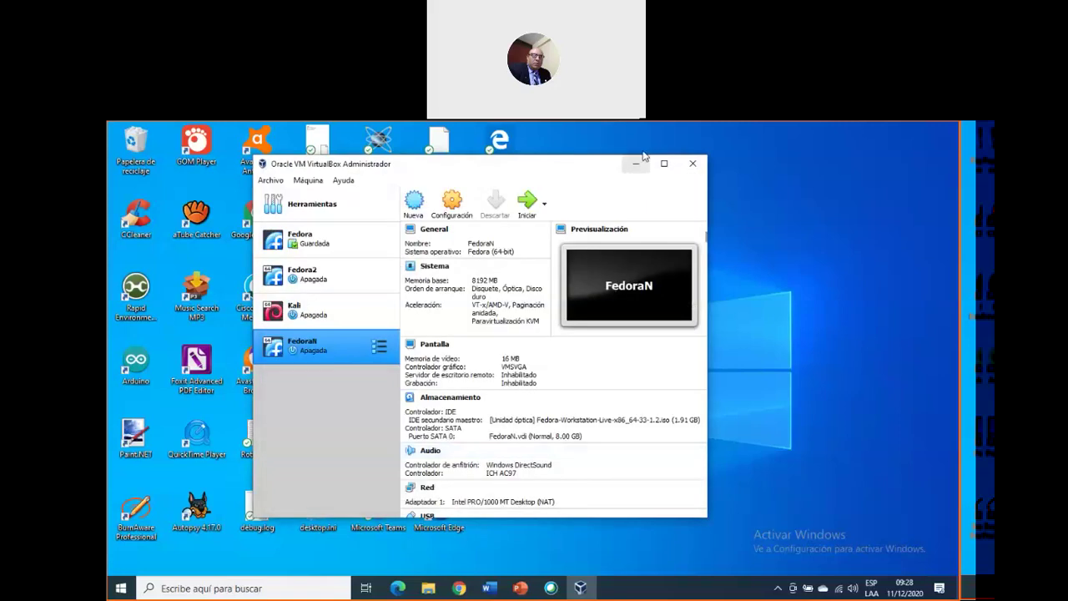
Step: Move the VirtualBox window aside to uncover the desktop and open VMware Workstation Pro
left_click_drag(638, 171, 764, 174)
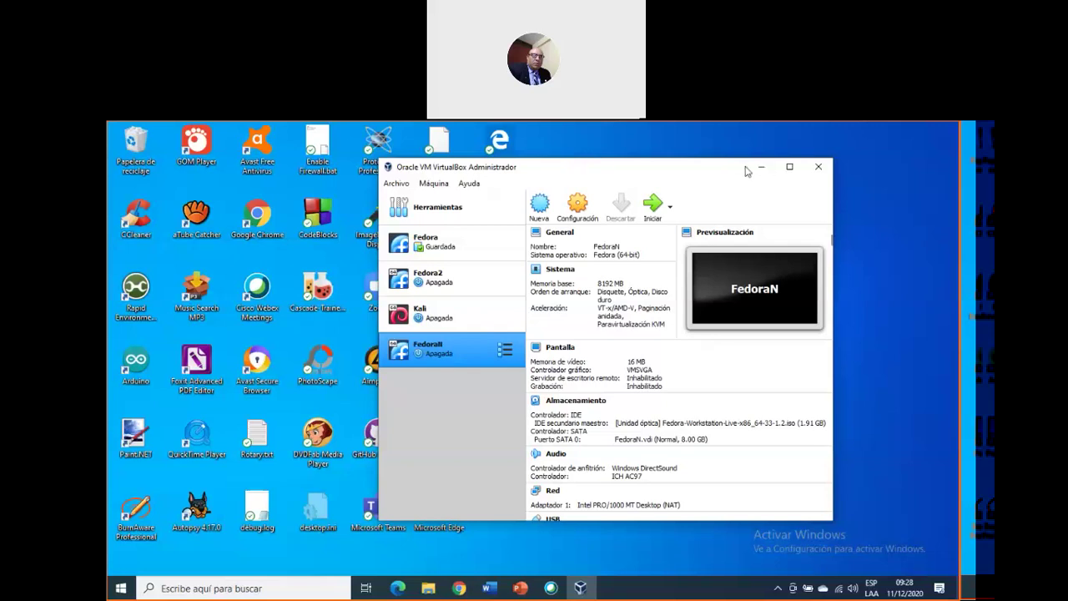
left_click_drag(747, 170, 920, 172)
left_click(499, 368)
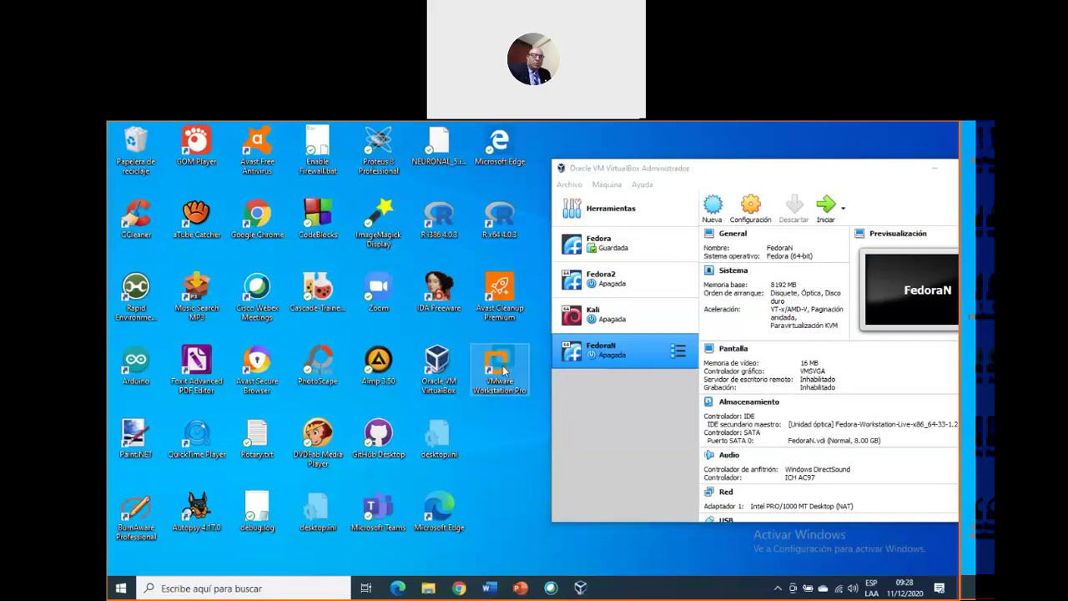
double_click(499, 367)
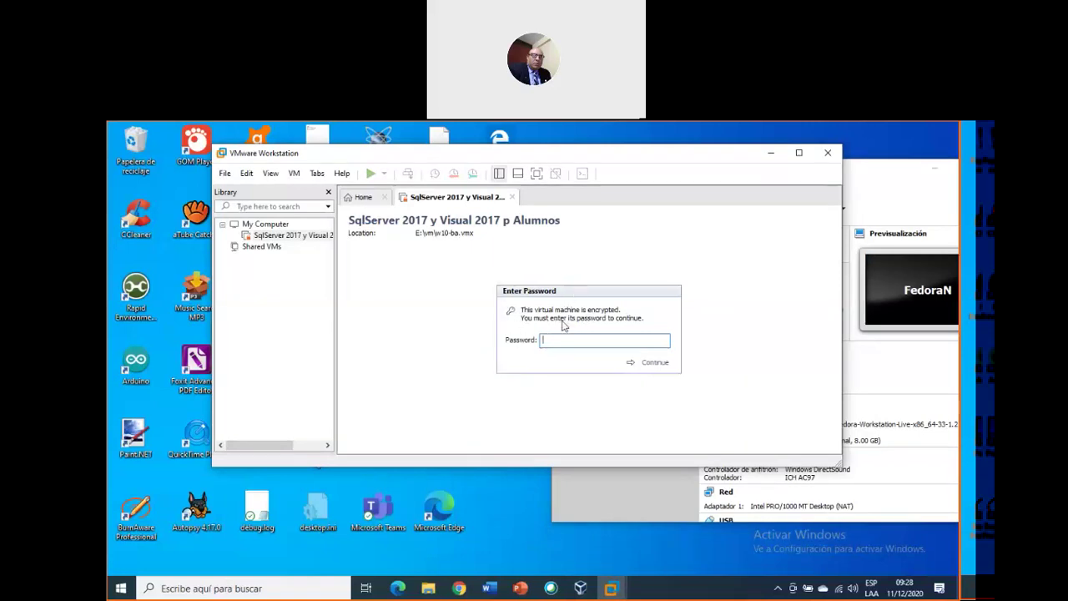
Step: Enter the encryption password to unlock the SqlServer 2017 y Visual 2017 p Alumnos virtual machine, dismissing the software update offer
type("•••")
key("BackSpace")
key("BackSpace")
key("BackSpace")
type("••••••••")
key("Return")
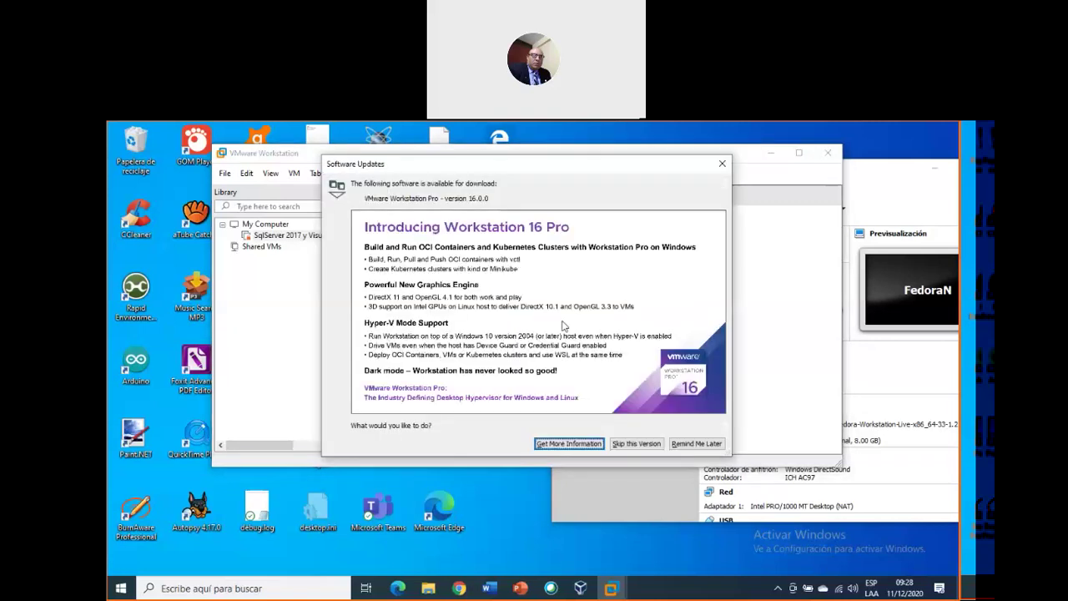
left_click(723, 163)
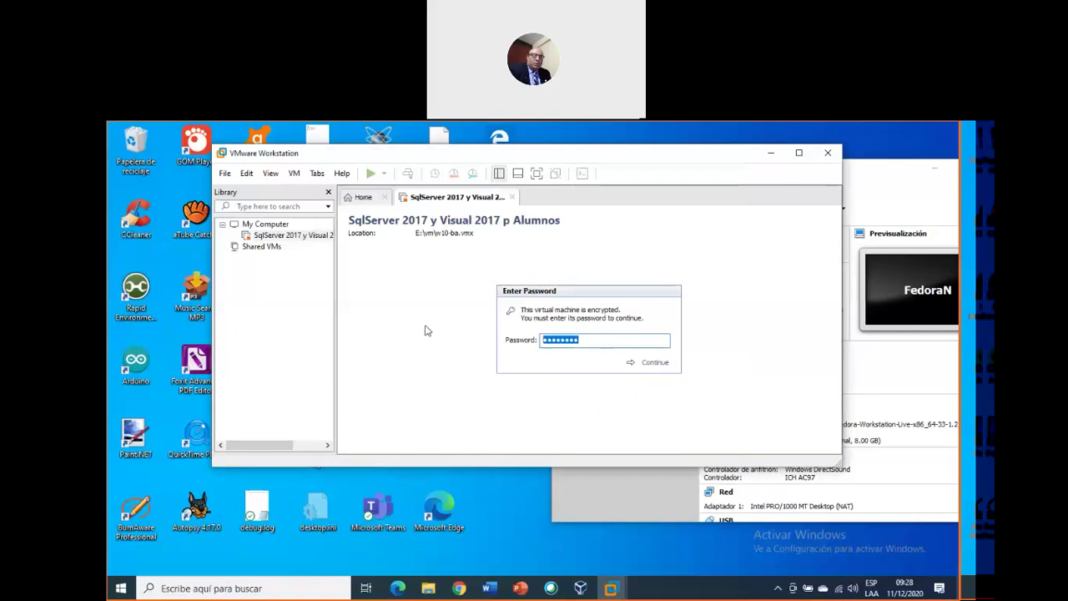
type("•••••••••••")
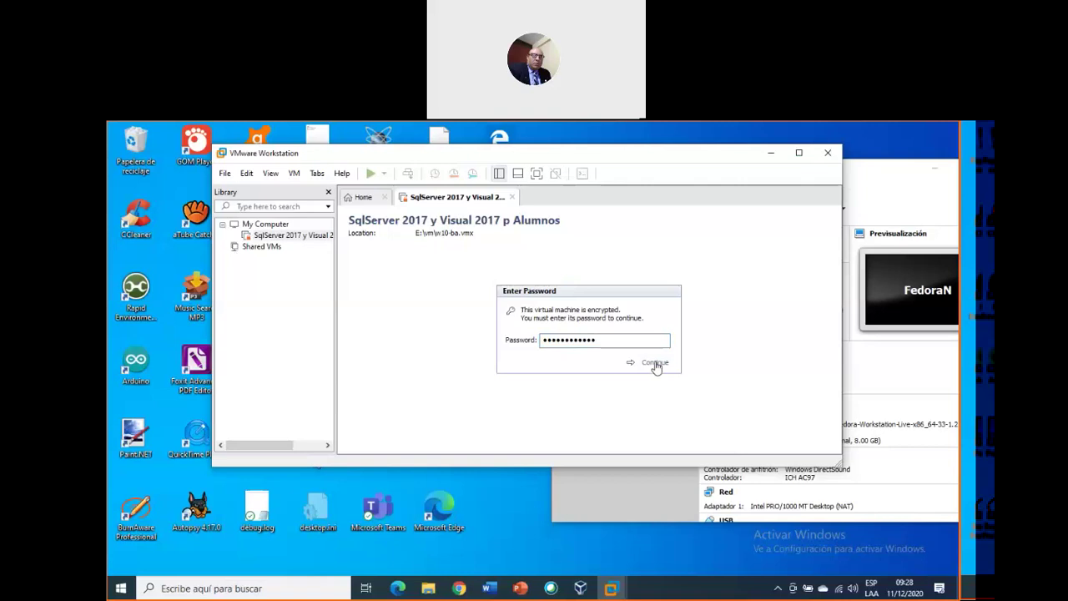
left_click(656, 364)
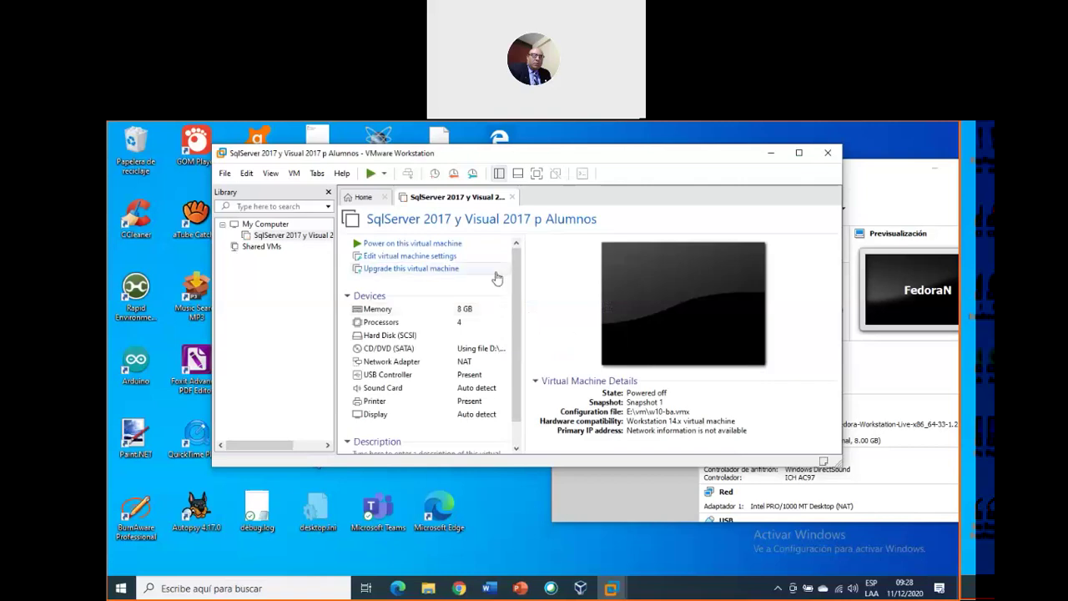
scroll(515, 337, "down", 2)
scroll(521, 321, "up", 2)
left_click_drag(621, 168, 621, 168)
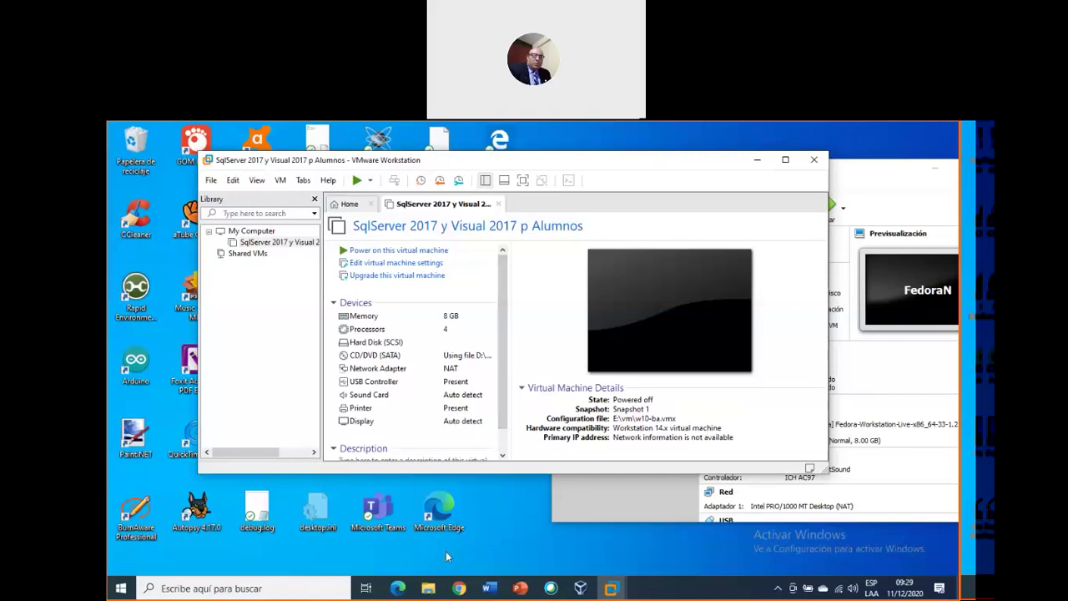
Step: Check the available space on the local drives C:, D: and E: under Este equipo in File Explorer, and minimize it
left_click(429, 588)
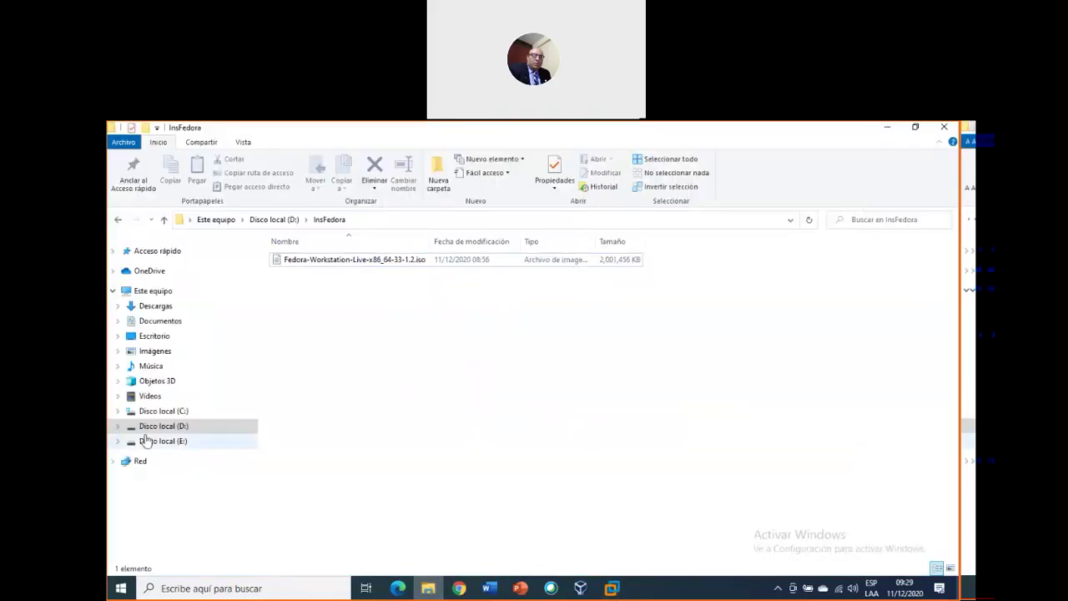
left_click(162, 292)
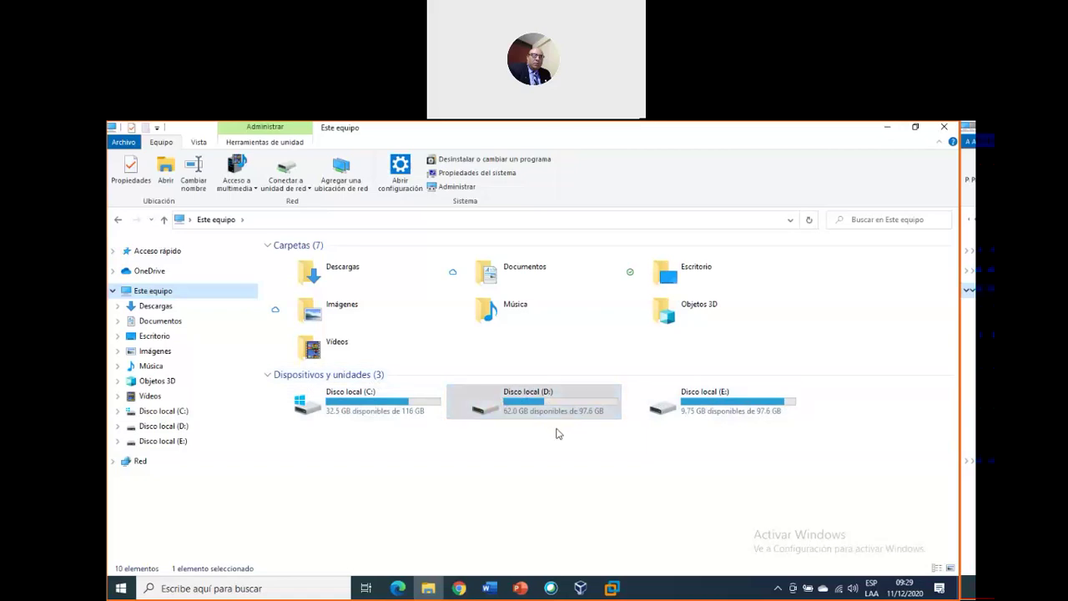
left_click(533, 444)
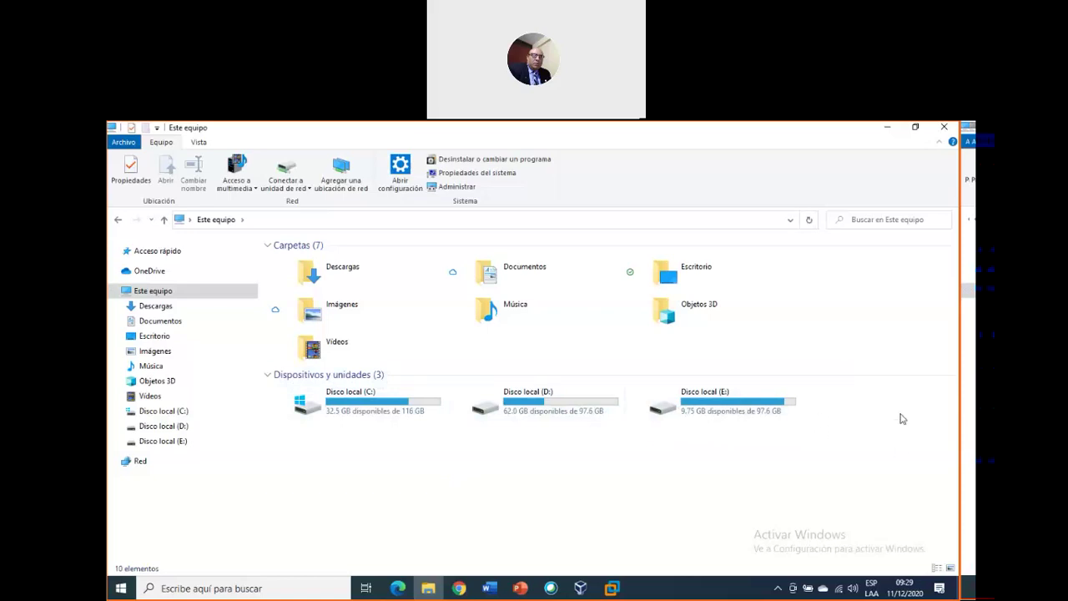
left_click(544, 409)
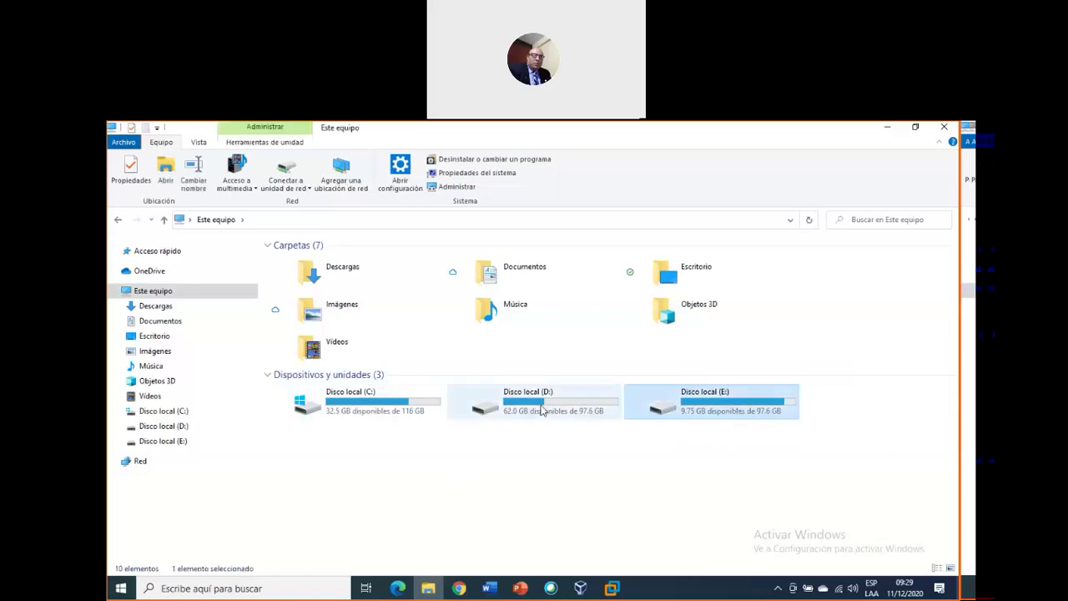
left_click(357, 418)
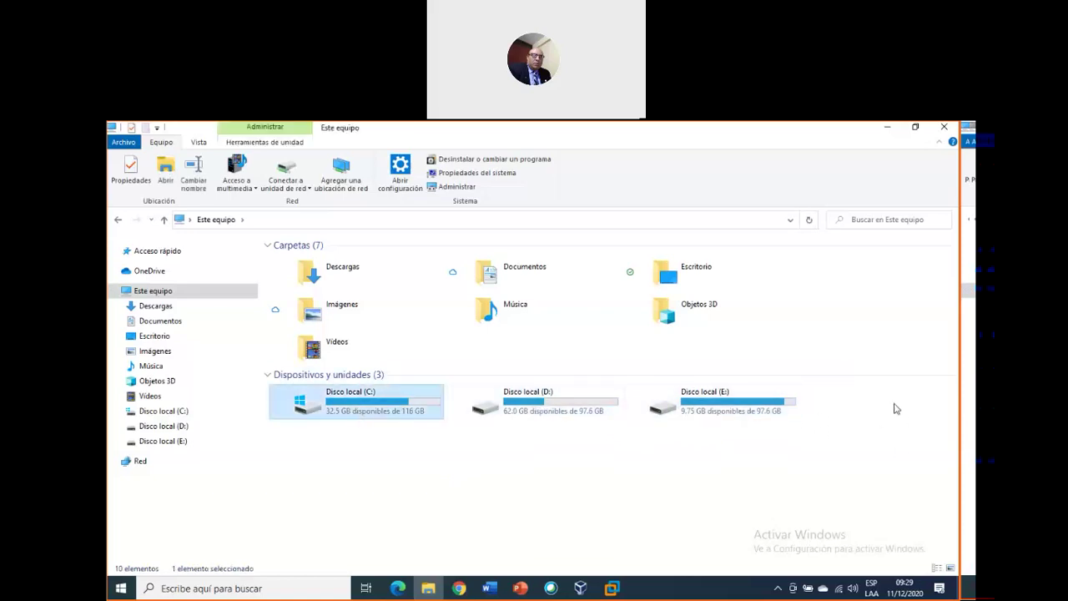
left_click(708, 423)
left_click(475, 411)
left_click(384, 408)
left_click(773, 396)
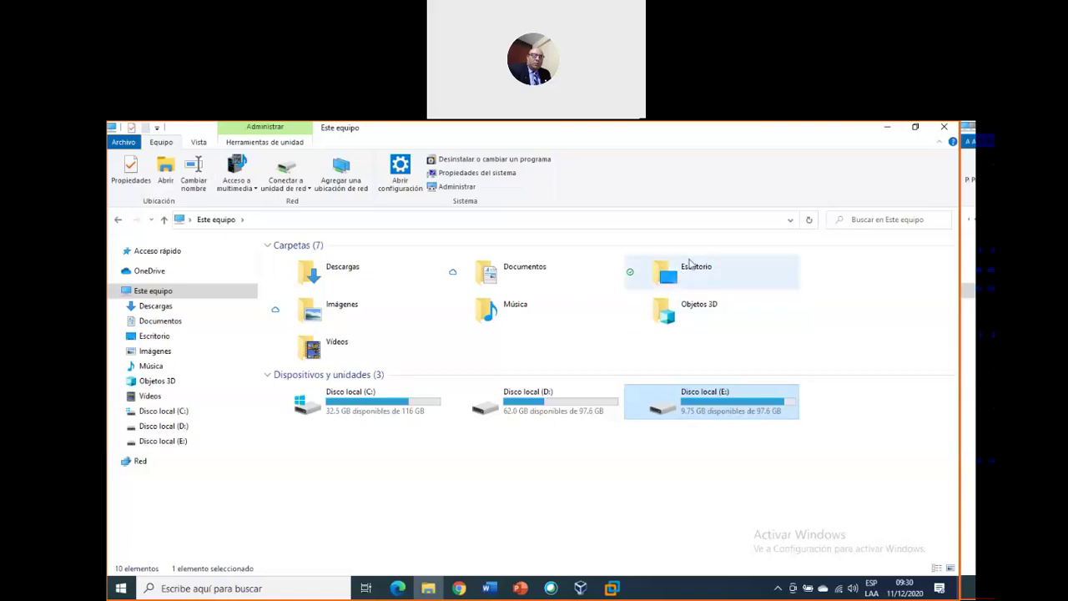
left_click(887, 127)
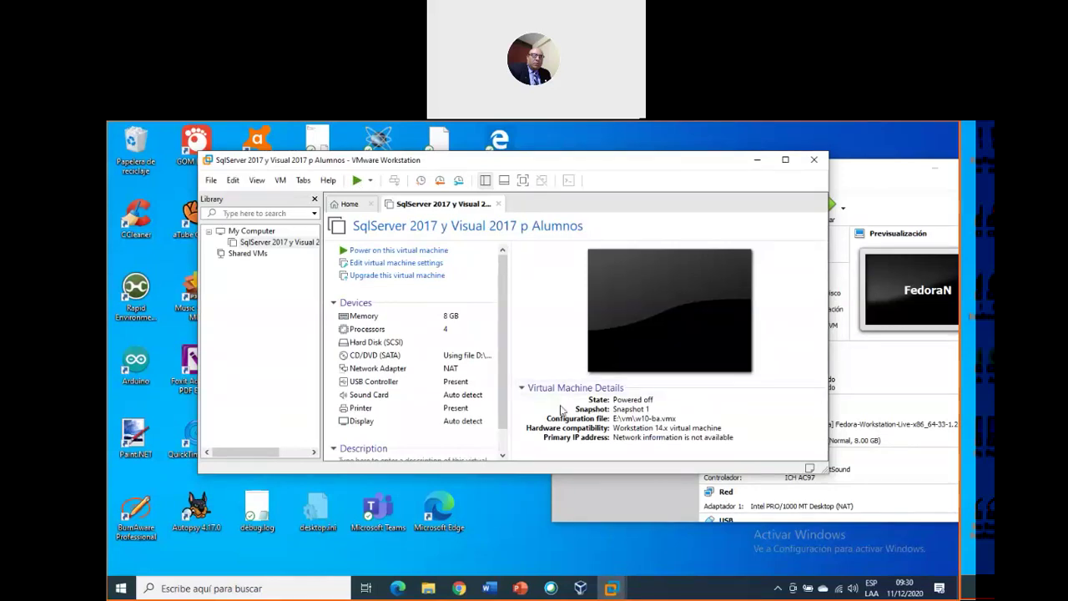
Step: Try to power on the SqlServer 2017 y Visual 2017 p Alumnos virtual machine
scroll(505, 359, "down", 1)
scroll(507, 364, "up", 1)
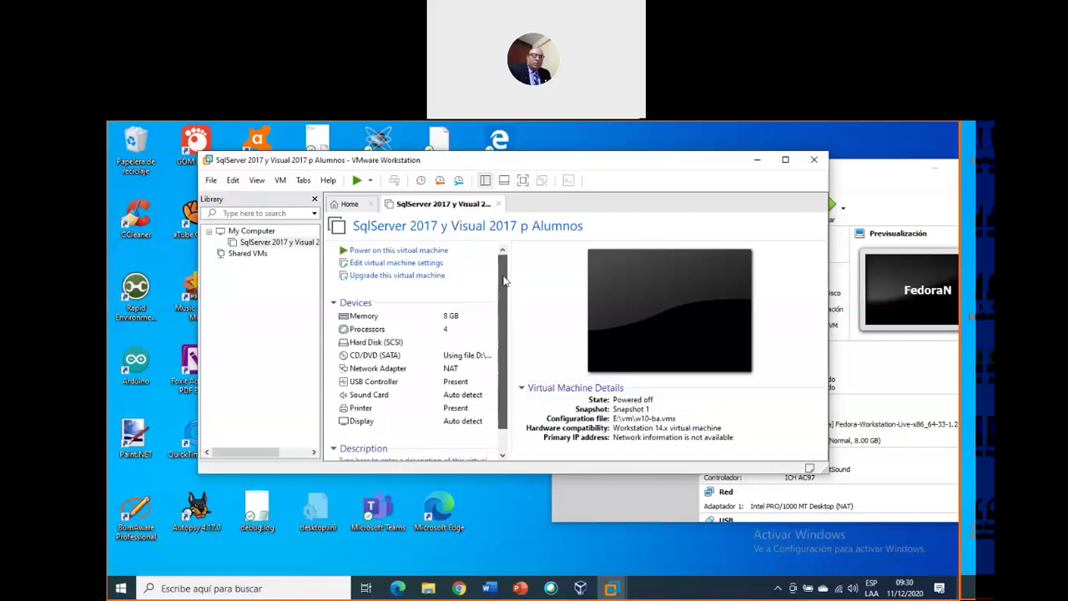
left_click(358, 180)
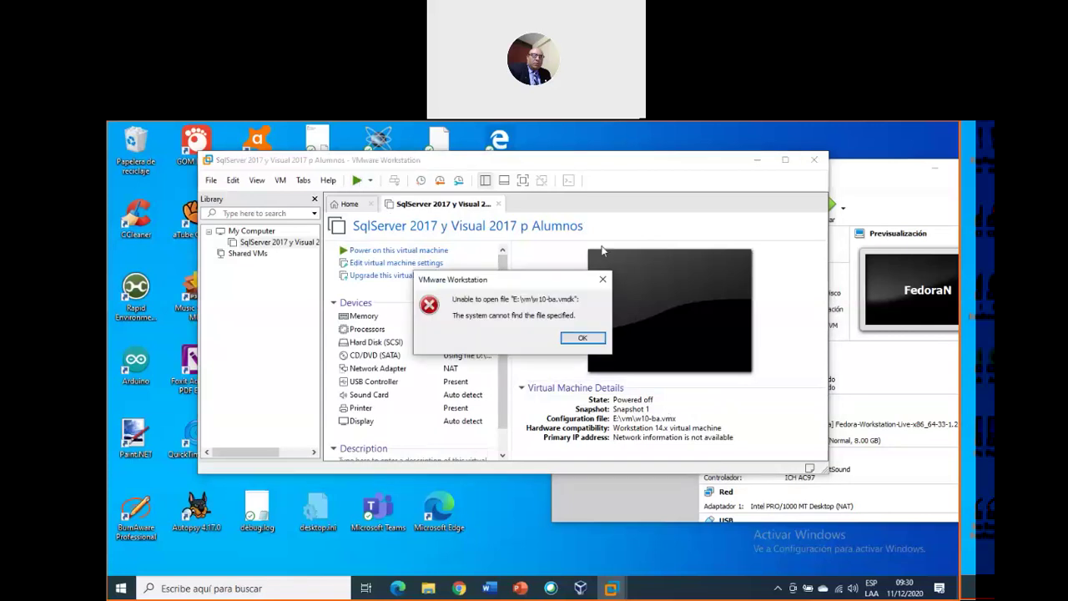
left_click(585, 343)
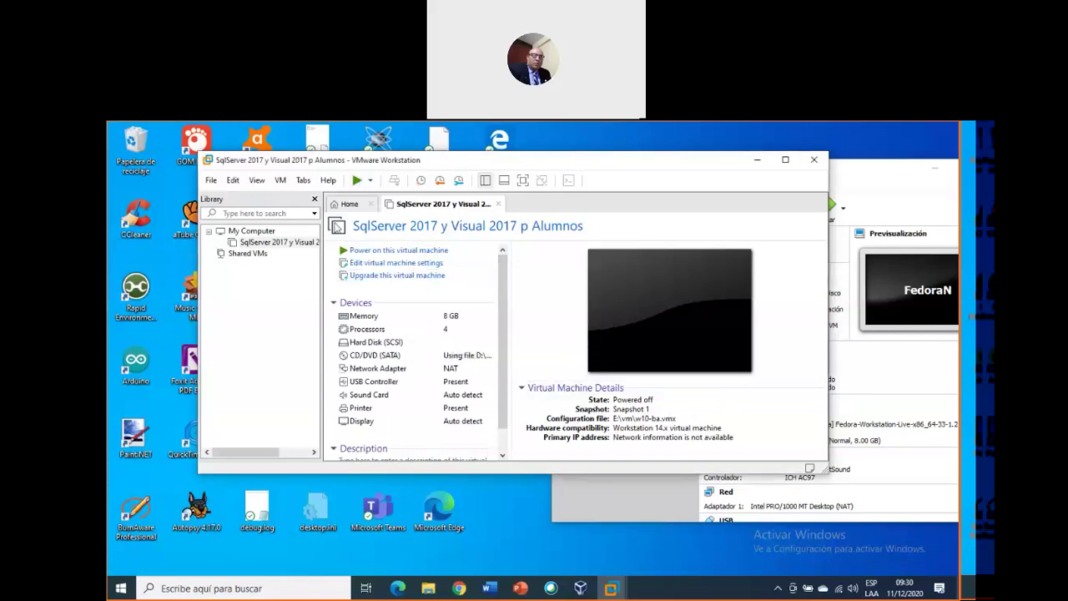
scroll(504, 405, "down", 1)
scroll(505, 405, "up", 1)
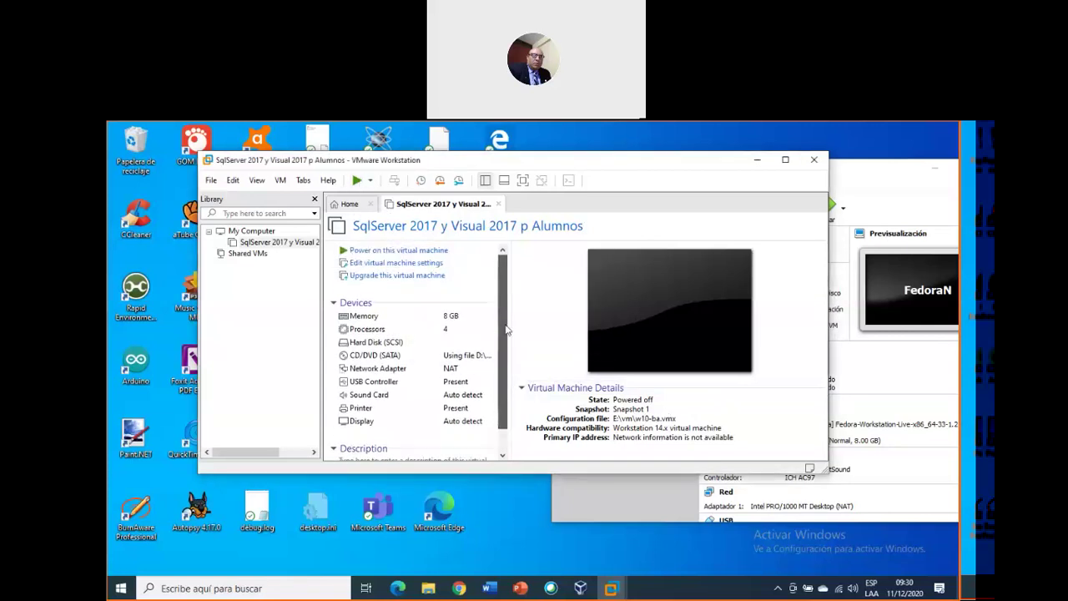
Step: Minimize VMware Workstation and bring the VirtualBox manager window back fully onto the desktop
left_click(211, 180)
mouse_move(234, 181)
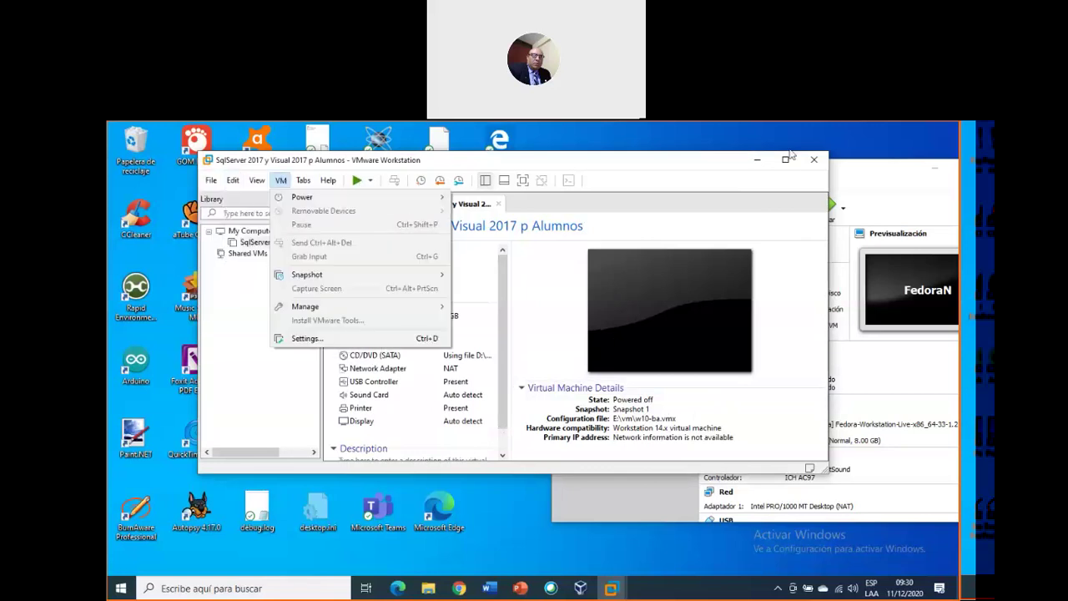
left_click(757, 160)
left_click(758, 159)
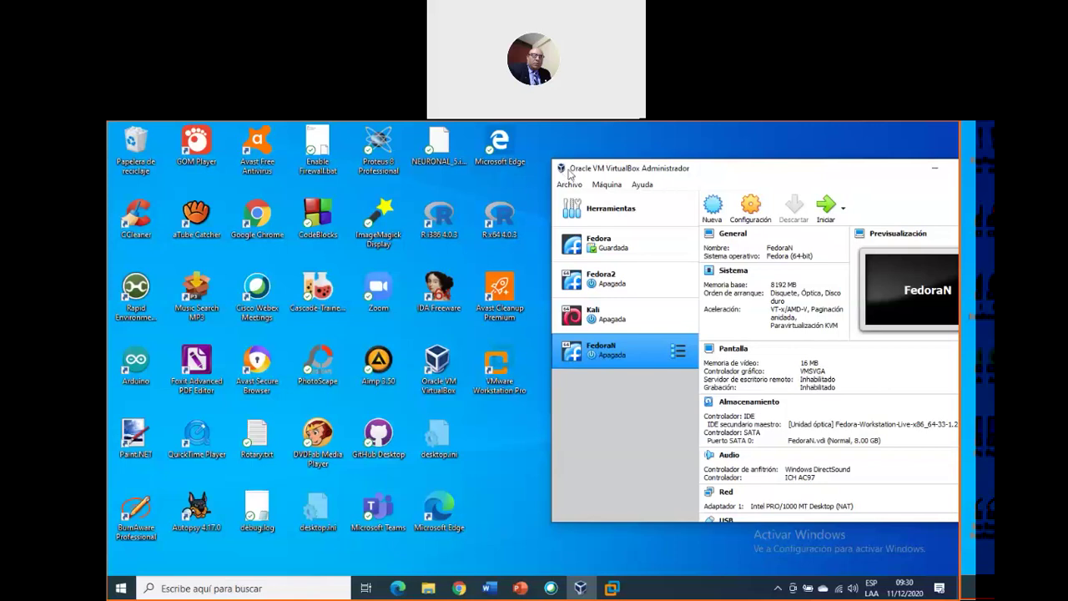
left_click_drag(554, 167, 301, 155)
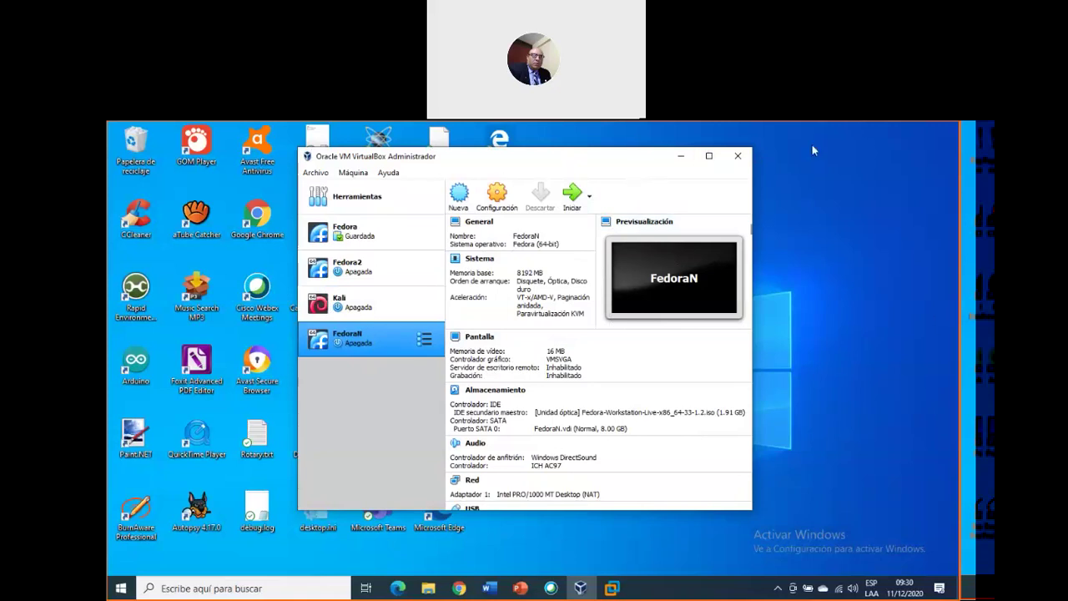
Step: Start the FedoraN virtual machine with Fedora-Workstation-Live-x86_64-33-1.2.iso as startup disk and dismiss the keyboard capture notice
left_click(572, 197)
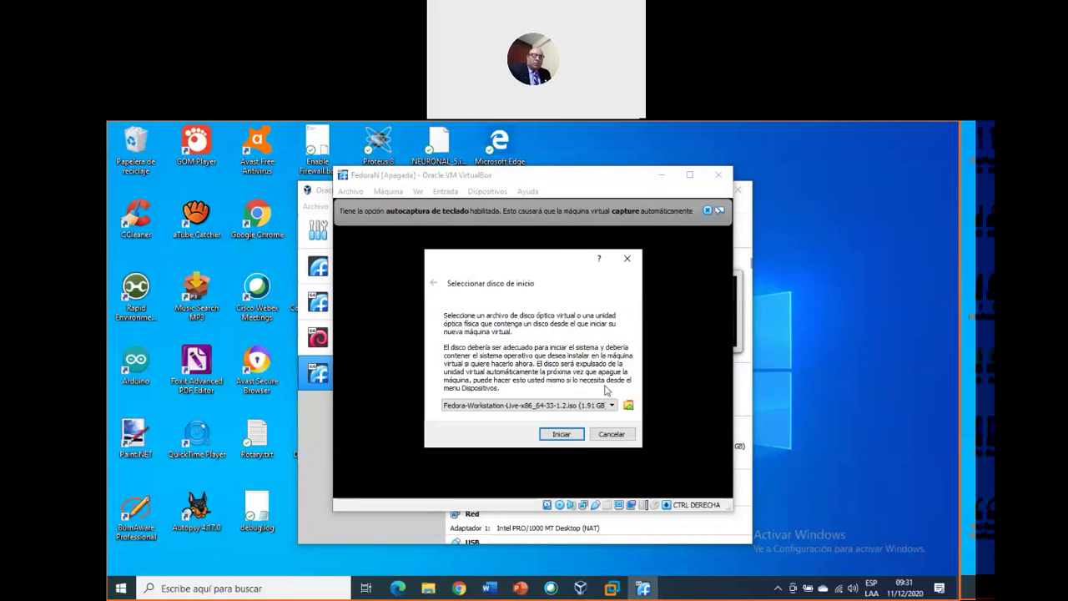
left_click(612, 405)
left_click(558, 415)
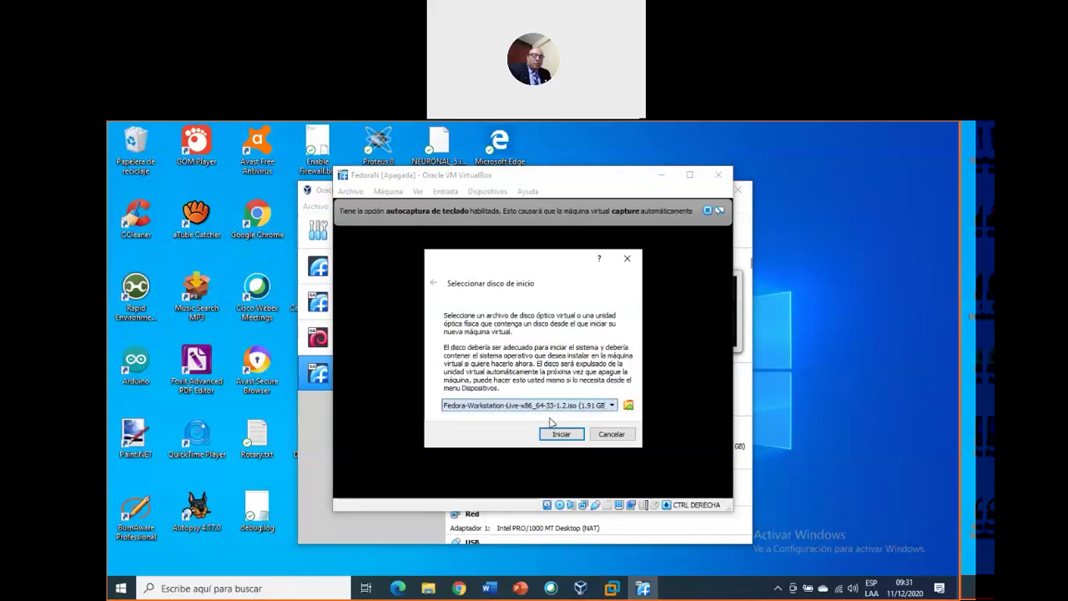
left_click(561, 434)
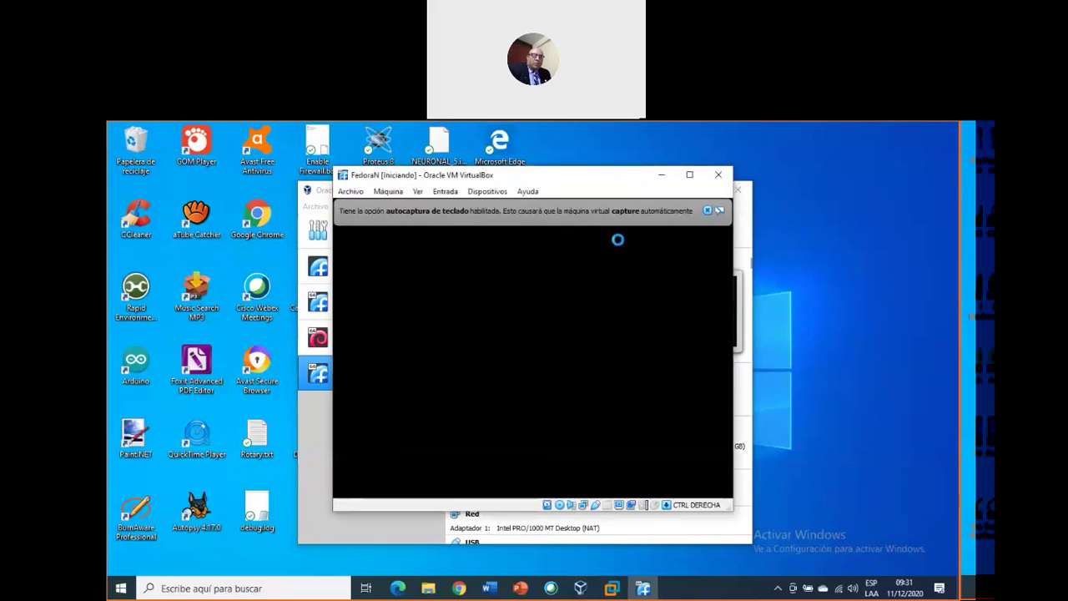
left_click(708, 212)
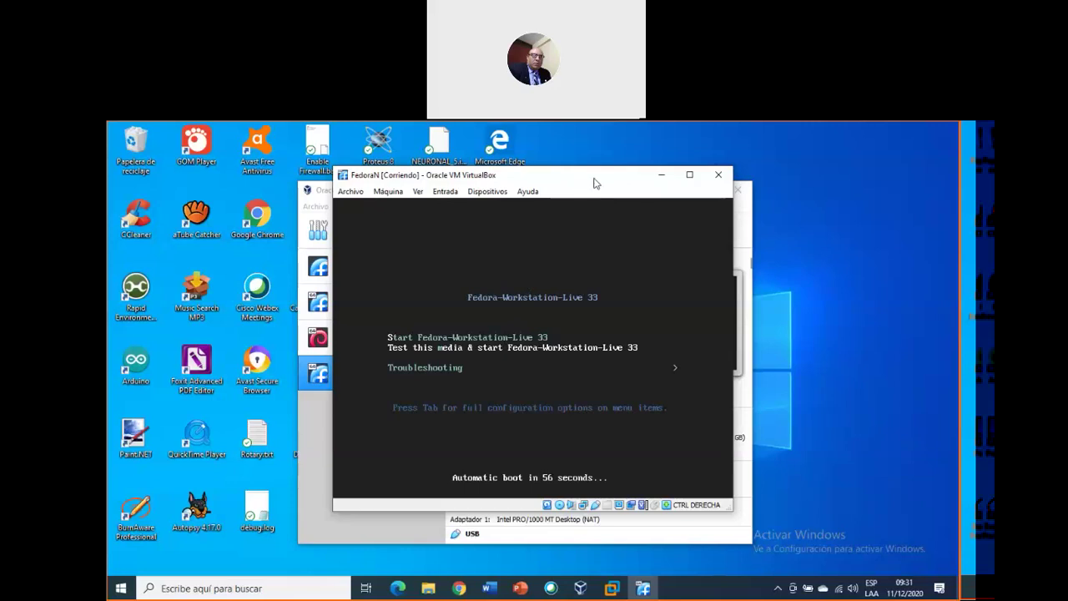
Step: Let the FedoraN virtual machine capture the mouse and keyboard at the Fedora-Workstation-Live 33 boot menu
left_click_drag(575, 182, 563, 177)
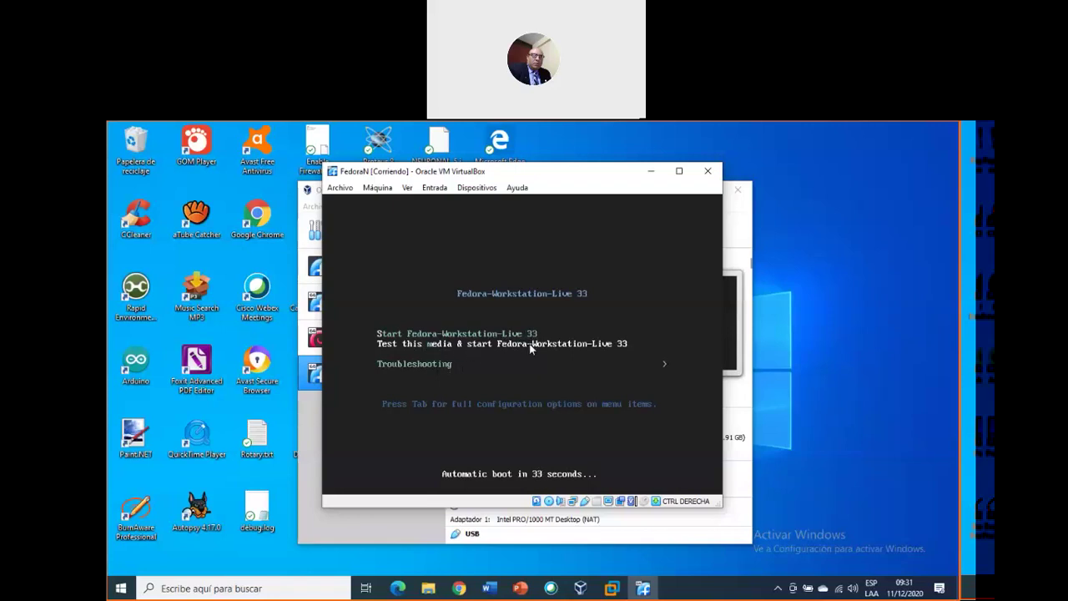
left_click(493, 351)
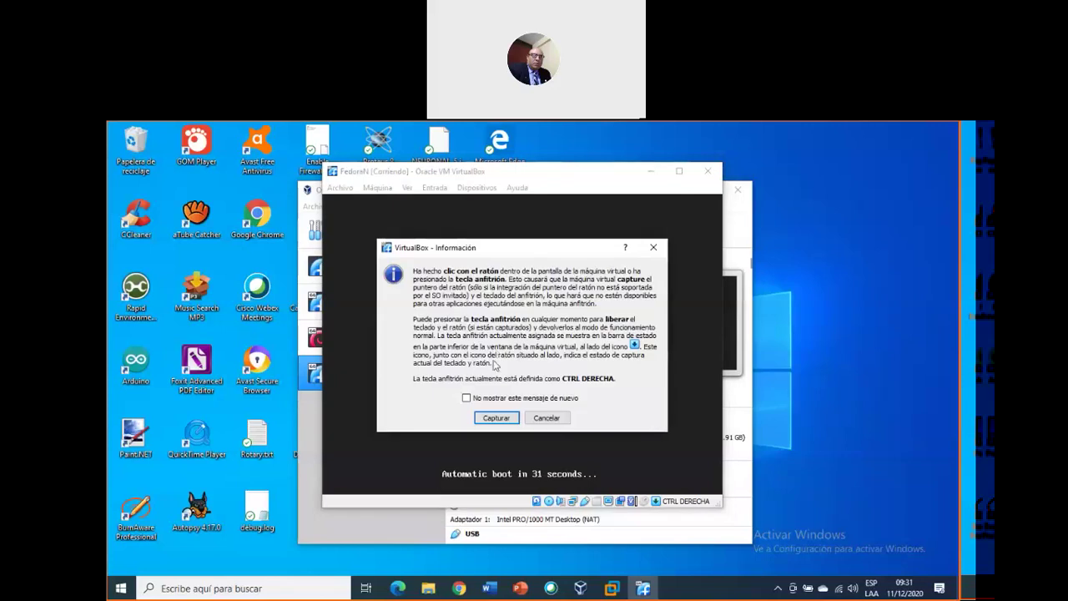
left_click(499, 418)
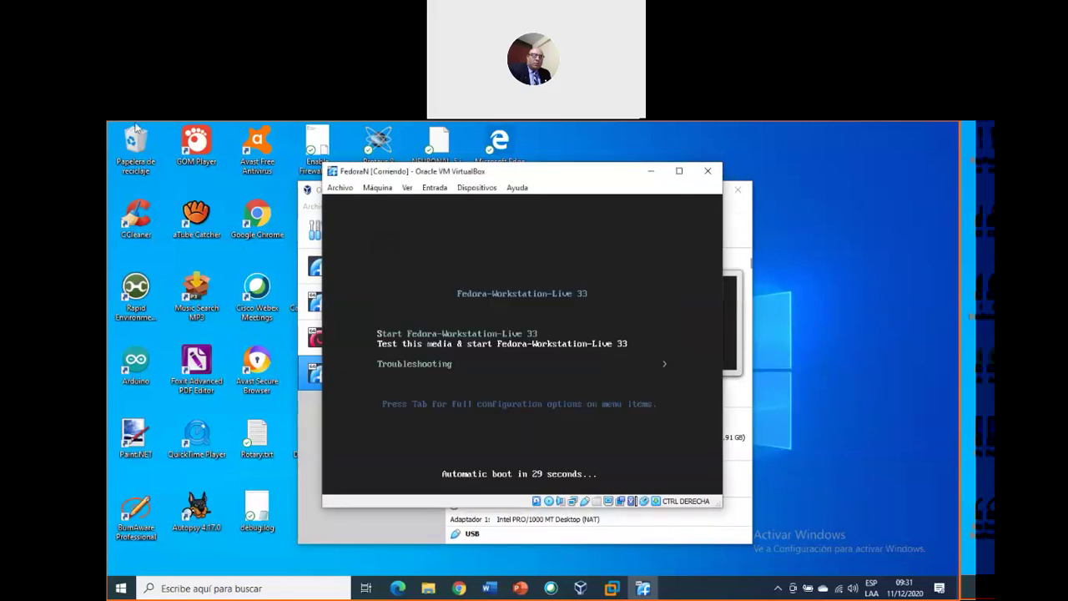
key("Return")
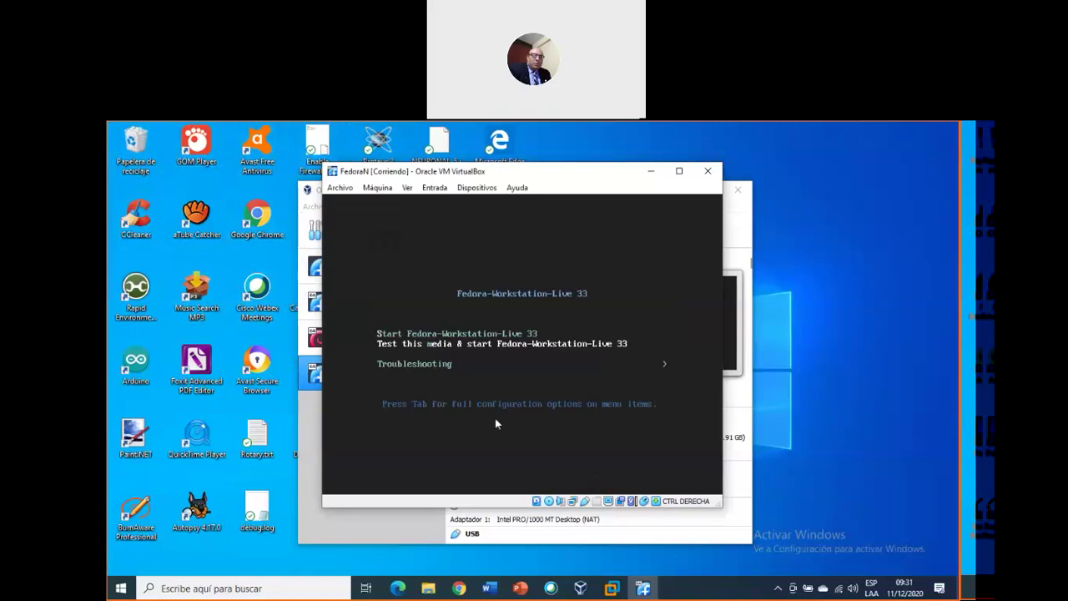
left_click(574, 349)
left_click(562, 421)
left_click(665, 366)
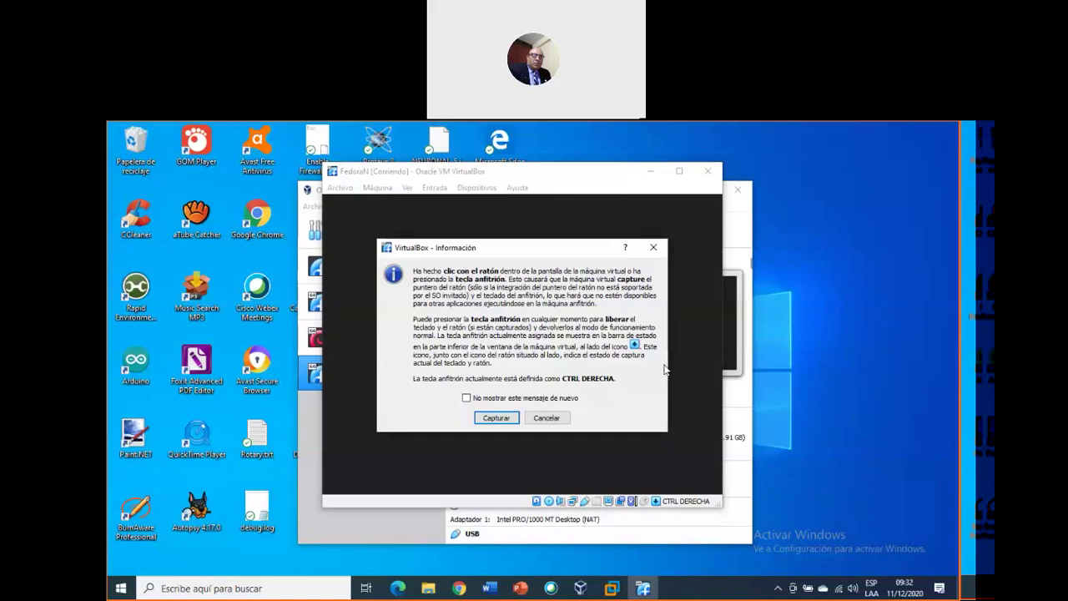
left_click(495, 417)
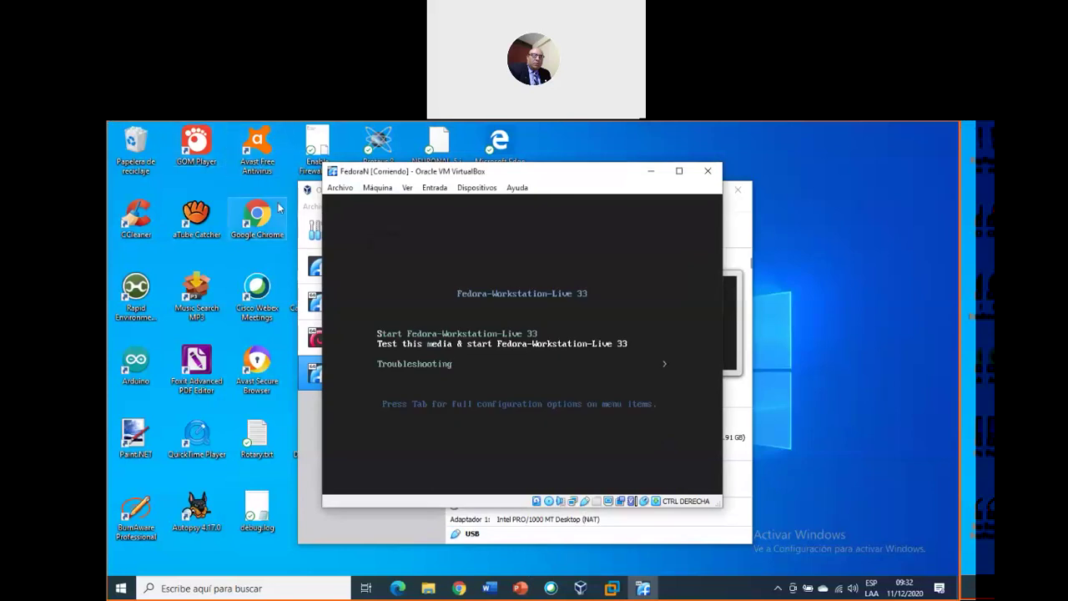
left_click(579, 367)
left_click(496, 417)
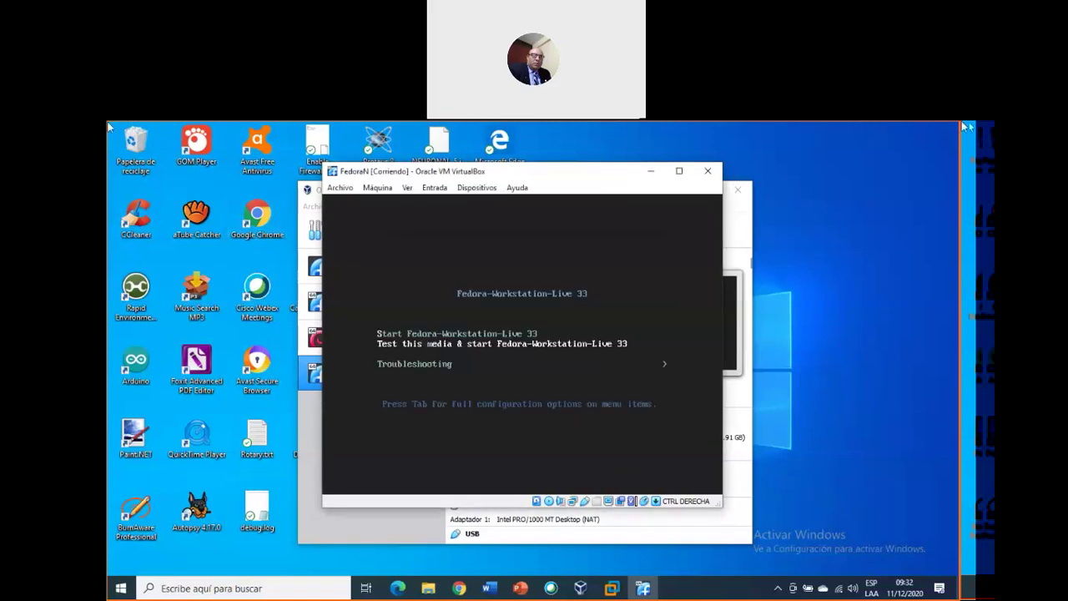
Step: Boot the FedoraN virtual machine into the Fedora-Workstation-Live 33 live session from its boot menu
key("Up")
key("Down")
key("Up")
key("Down")
key("Up")
key("Down")
key("Return")
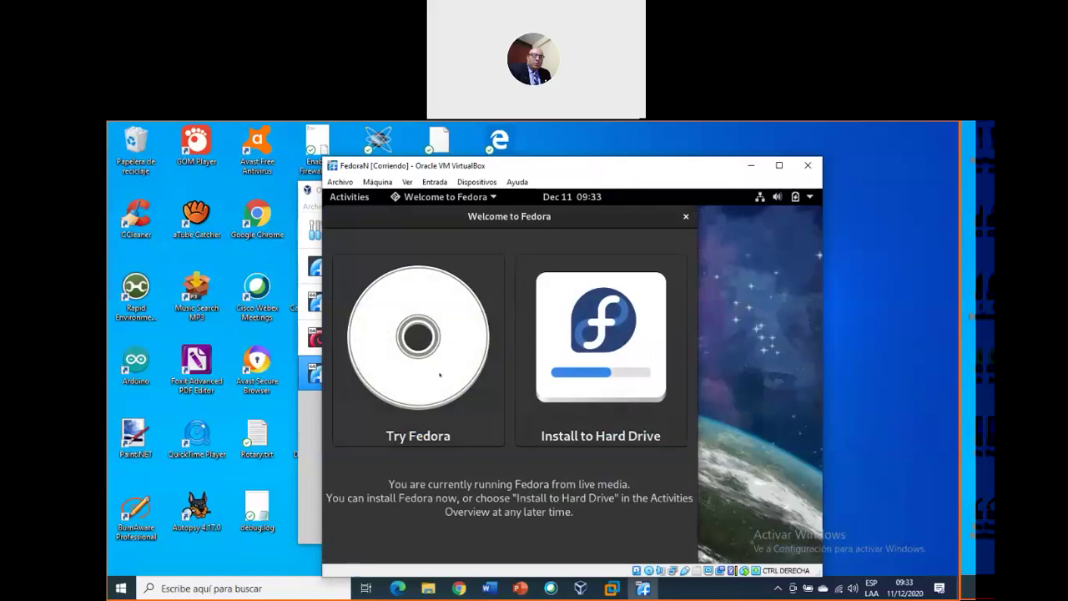
Step: Launch the Fedora installation to hard drive and accept Español (Perú) as the installation language
left_click(603, 346)
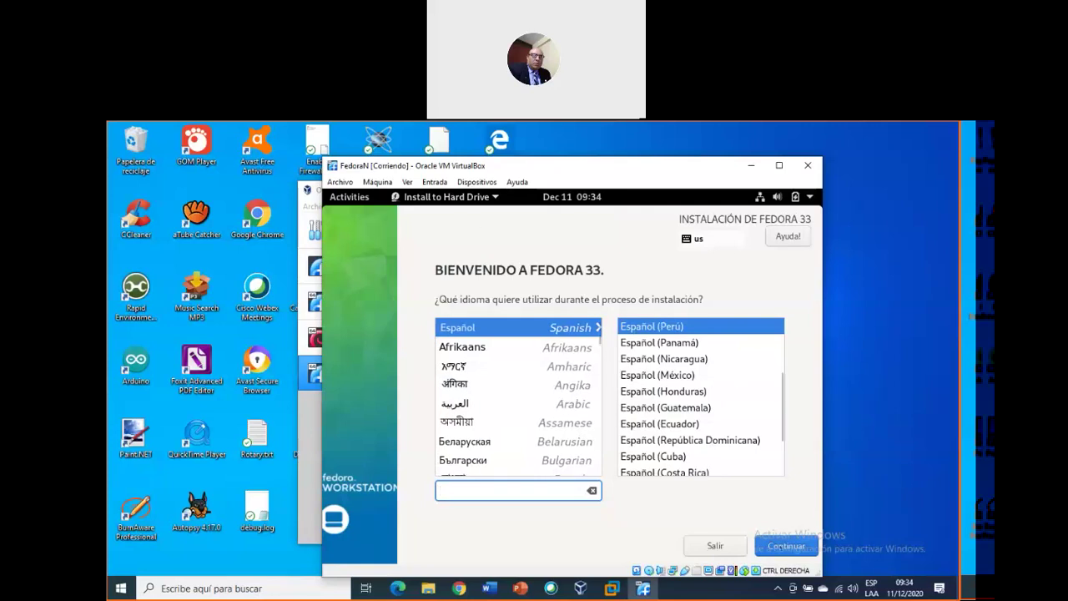
left_click(786, 546)
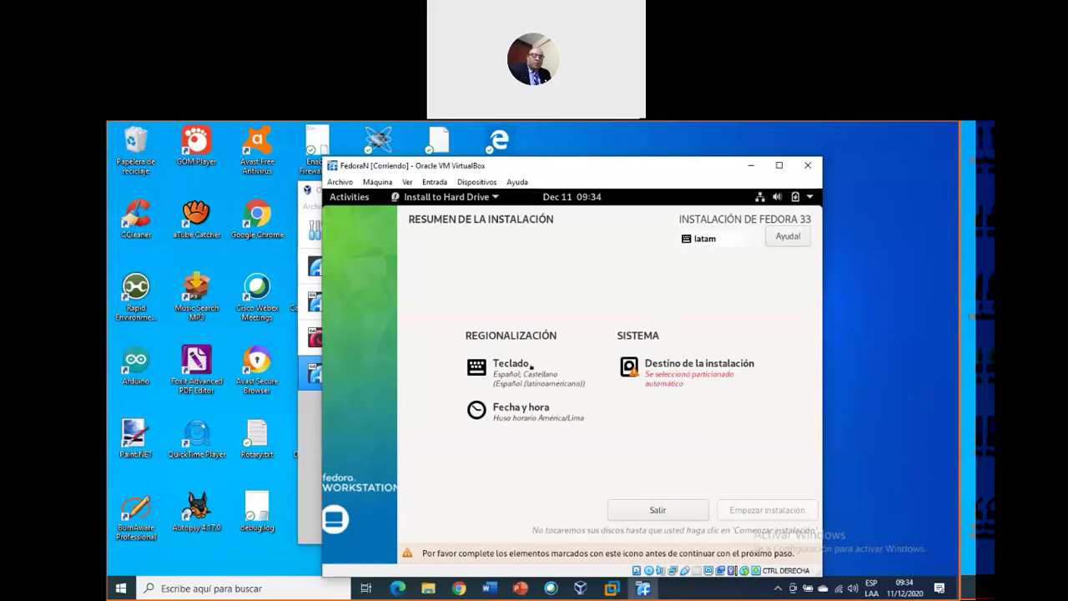
Step: Review the installation destination and submit the ATA VBOX HARDDISK with automatic storage configuration
left_click(690, 373)
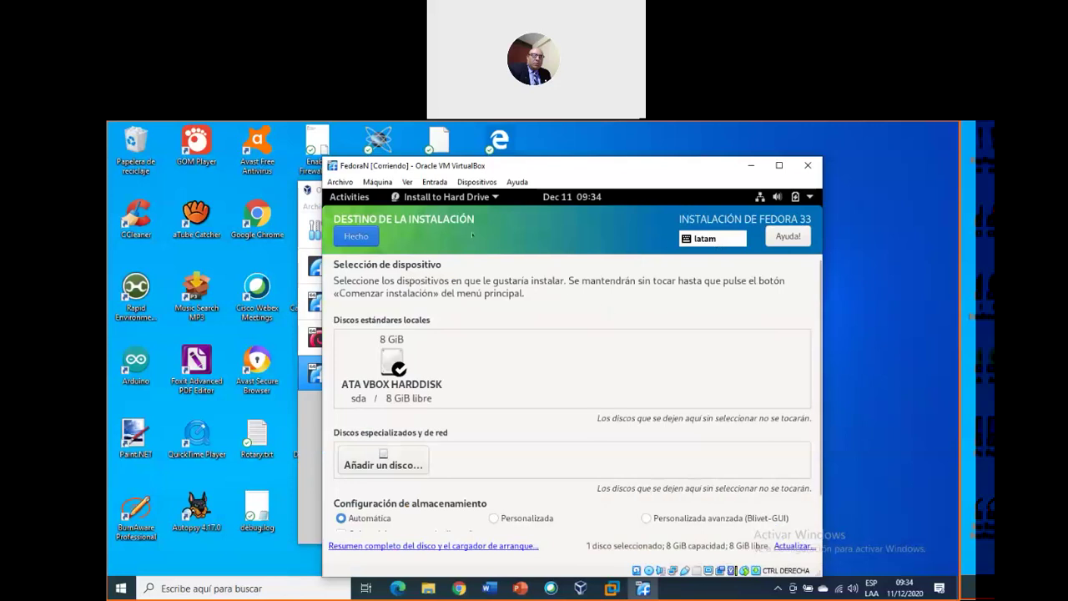
left_click(451, 197)
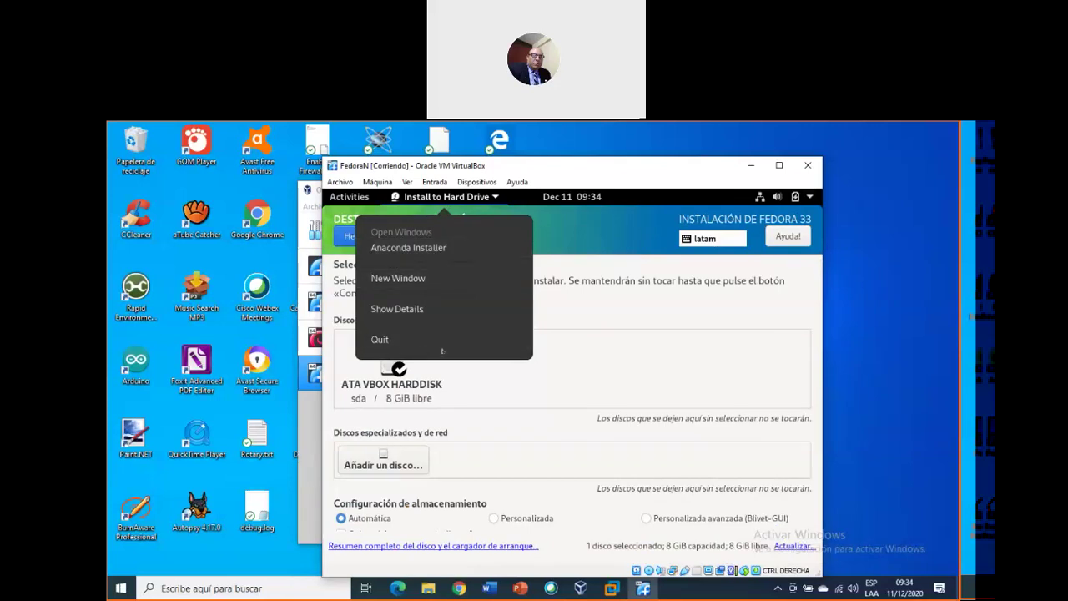
left_click(568, 352)
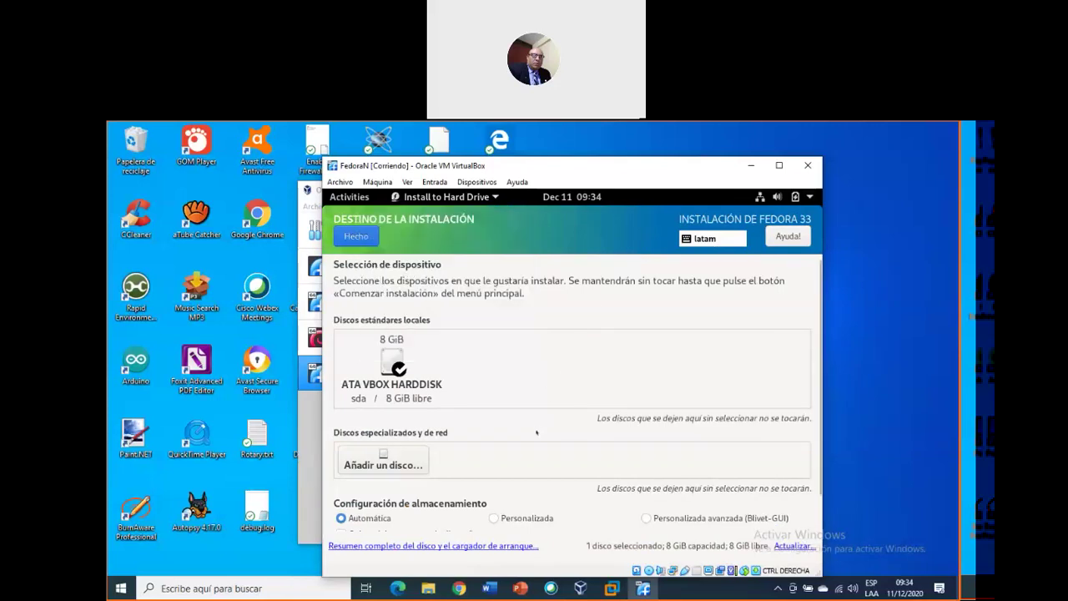
scroll(536, 433, "down", 1)
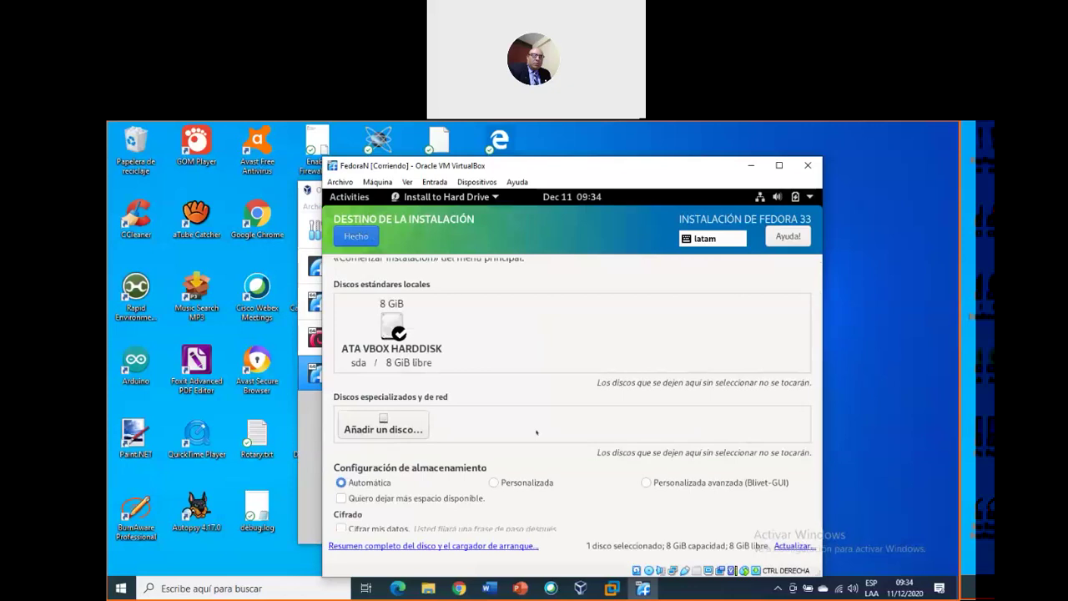
scroll(537, 432, "down", 1)
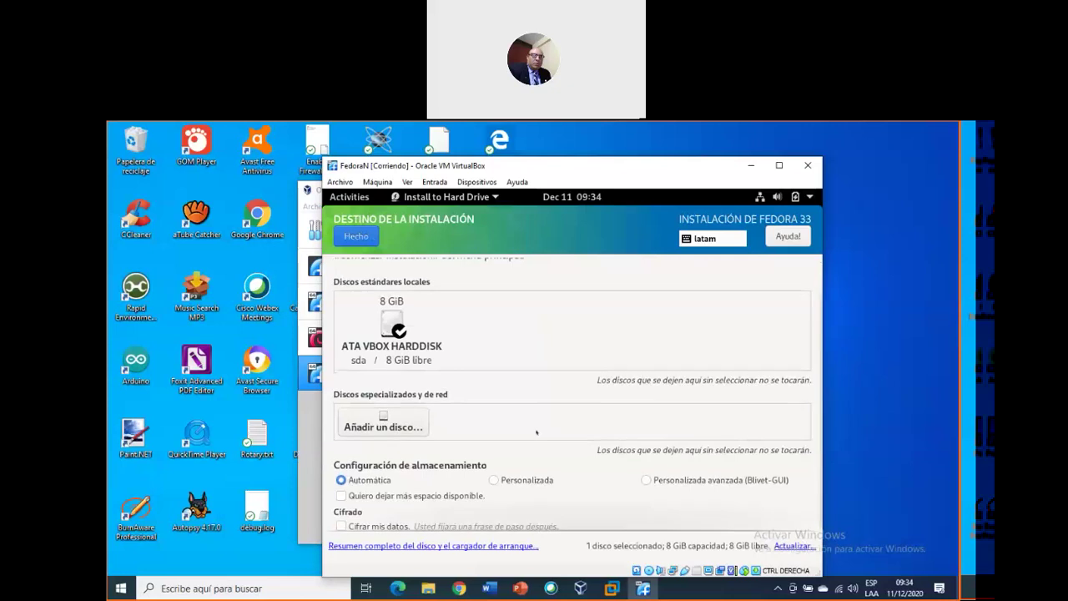
scroll(537, 432, "up", 1)
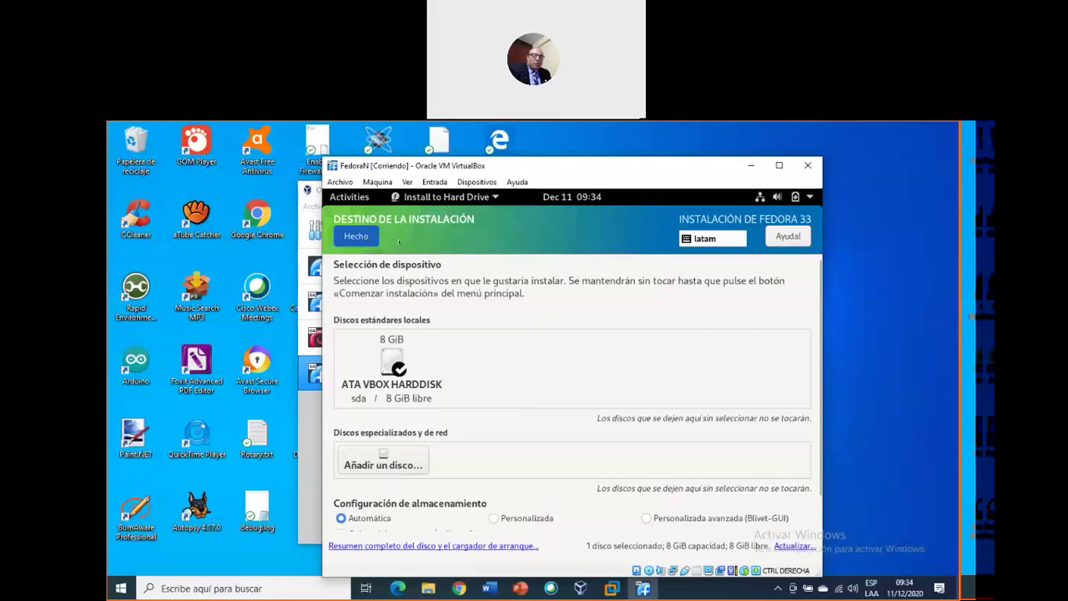
left_click(344, 236)
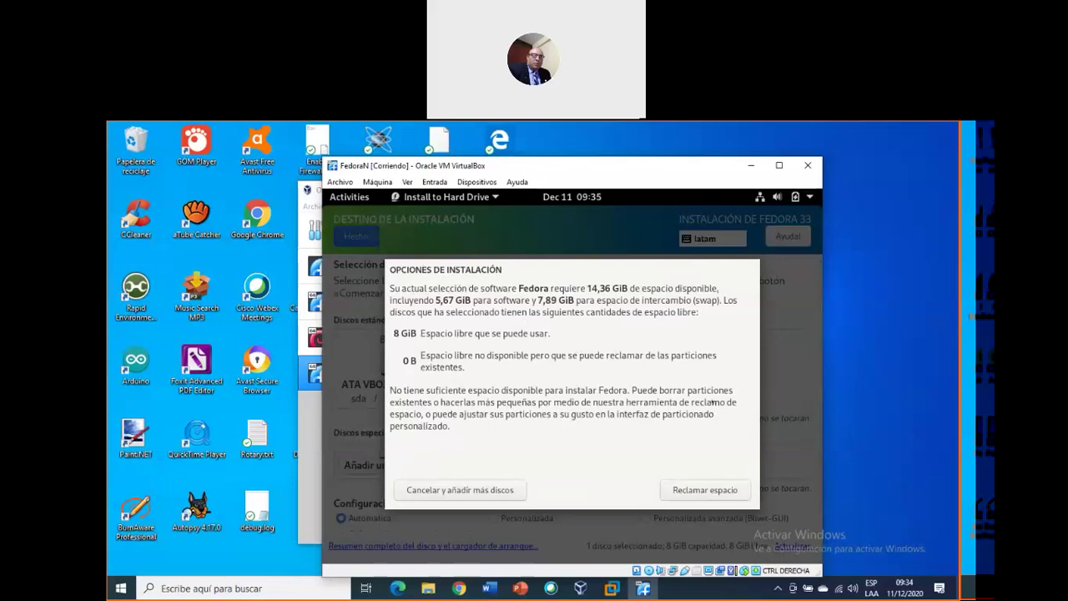
Step: Try to reclaim space on the ATA VBOX HARDDISK, checking the host's drives in File Explorer before confirming
left_click(706, 490)
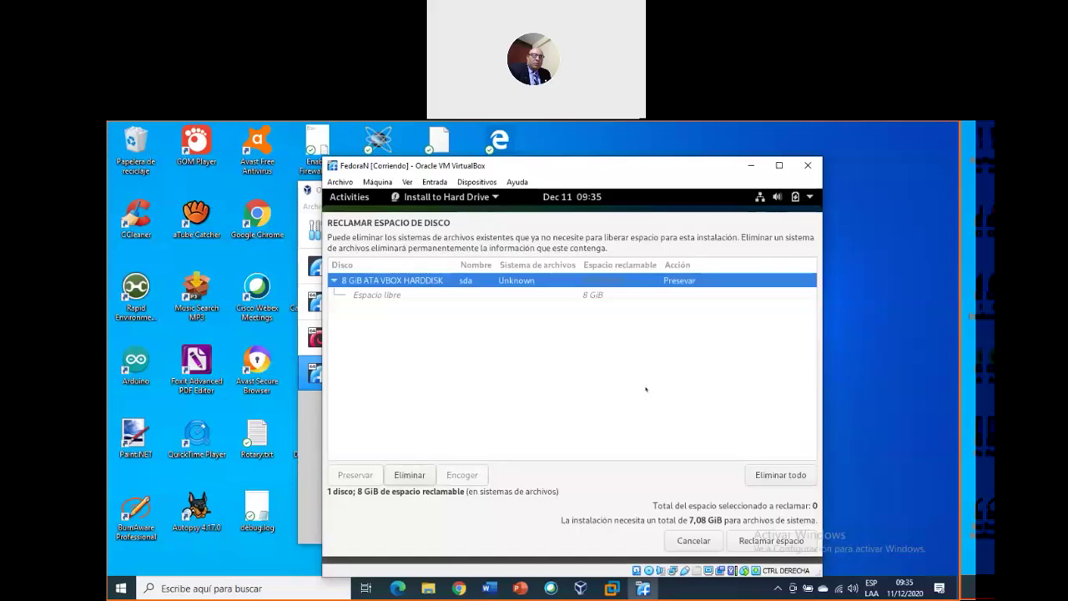
left_click(428, 588)
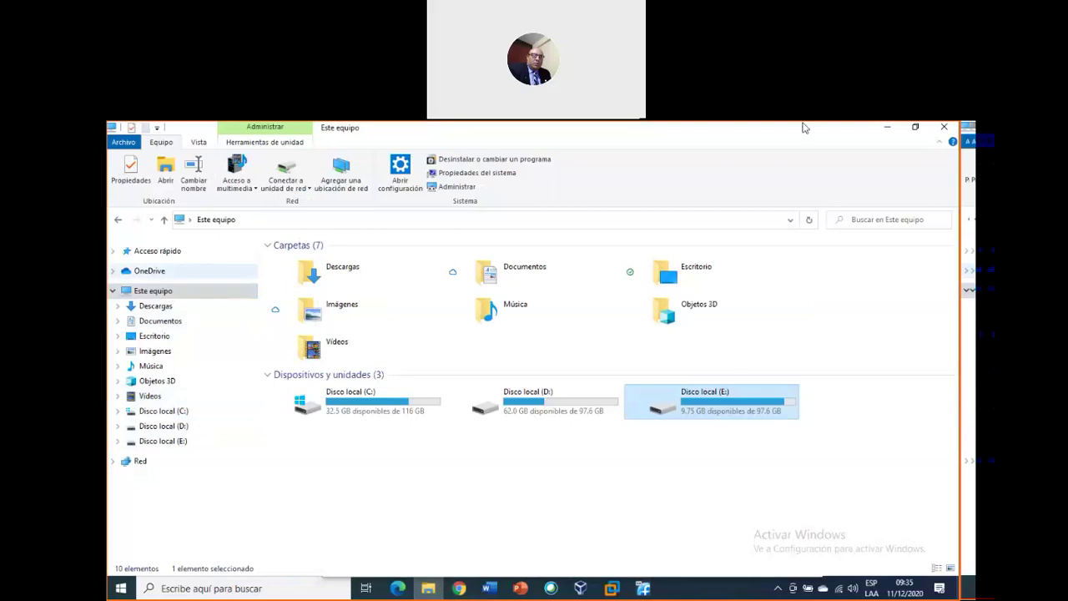
left_click(890, 127)
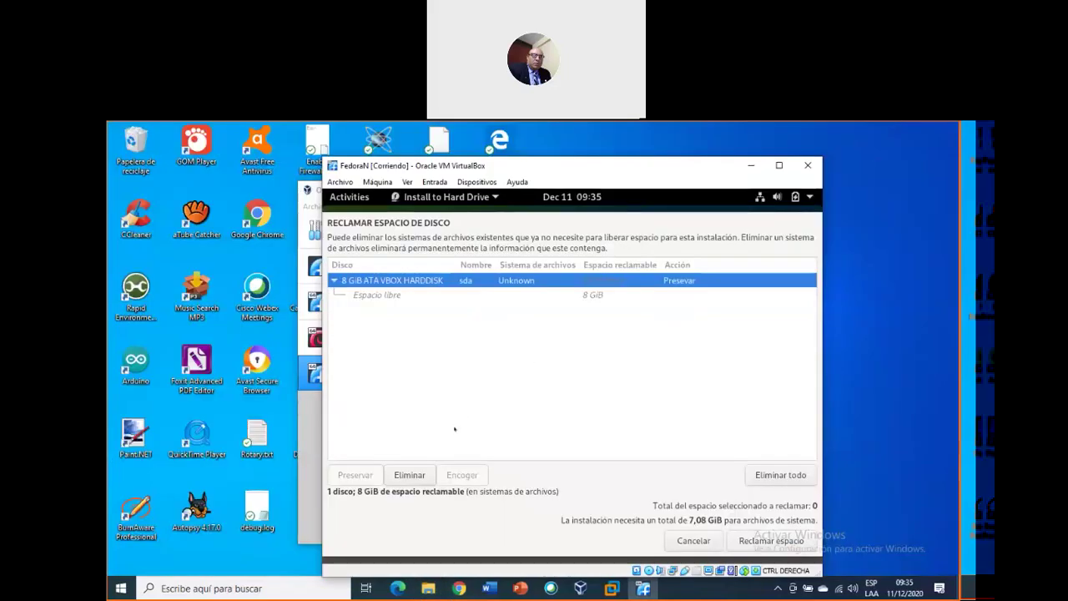
left_click(807, 543)
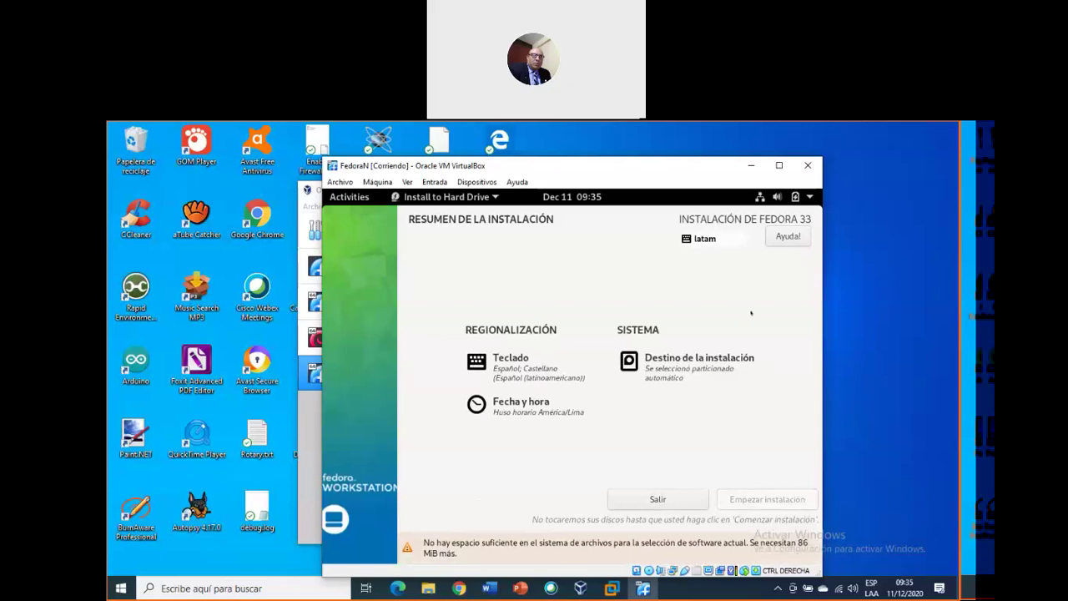
Step: Deselect the ATA VBOX HARDDISK in the installation destination and examine the search, multipath, SAN and NVDIMM options for adding a disk
left_click(690, 370)
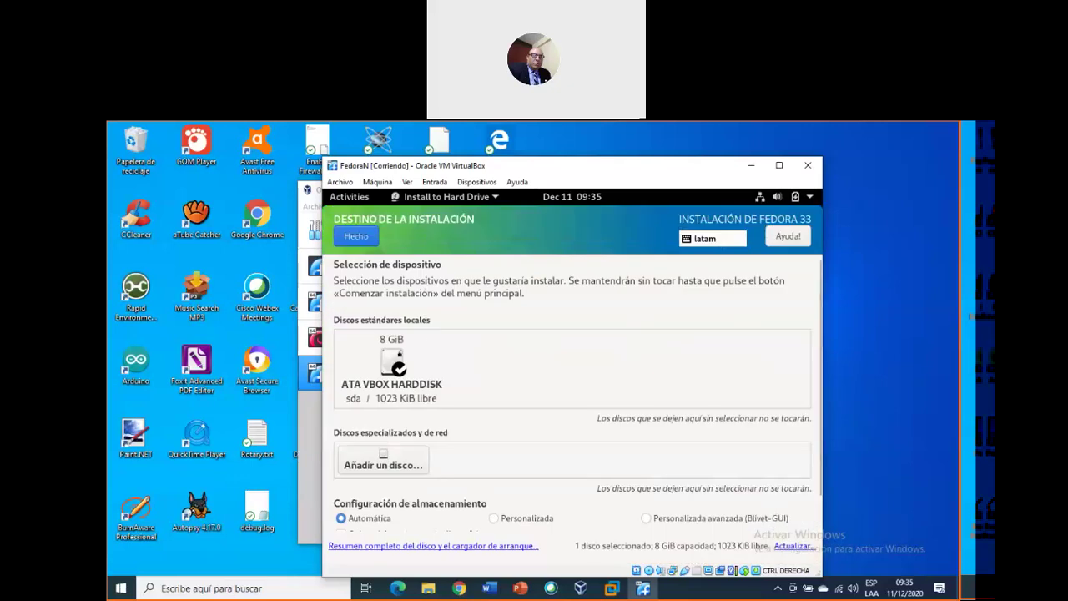
left_click(397, 365)
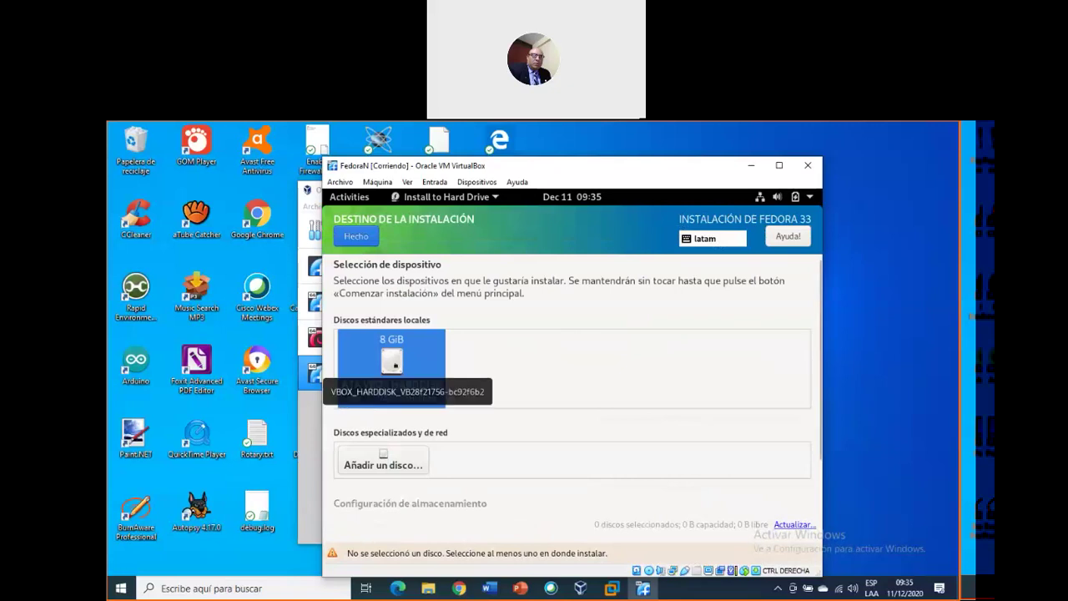
left_click(383, 461)
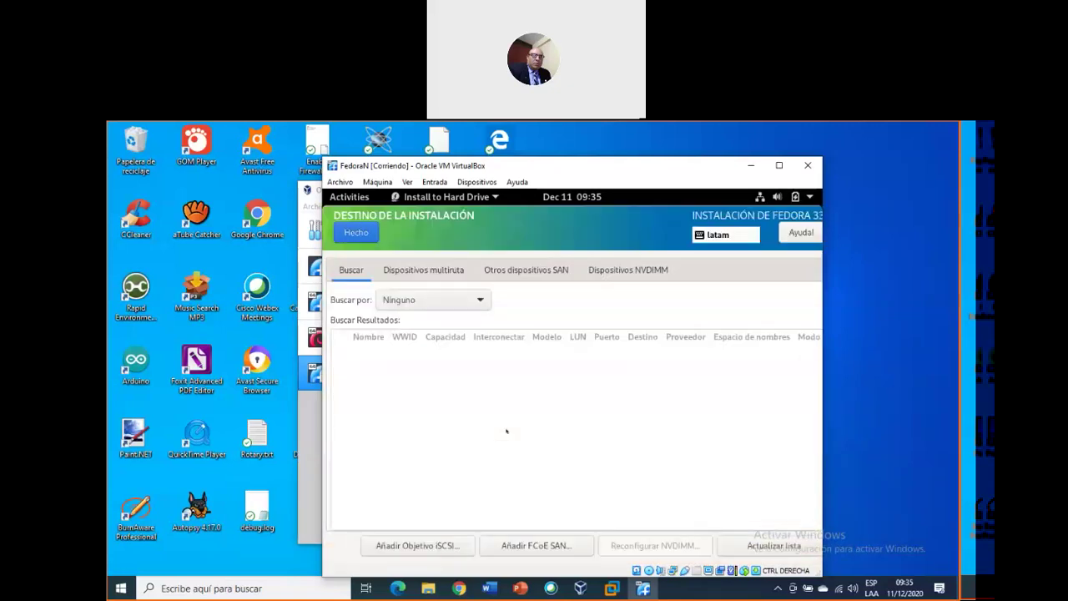
left_click(440, 301)
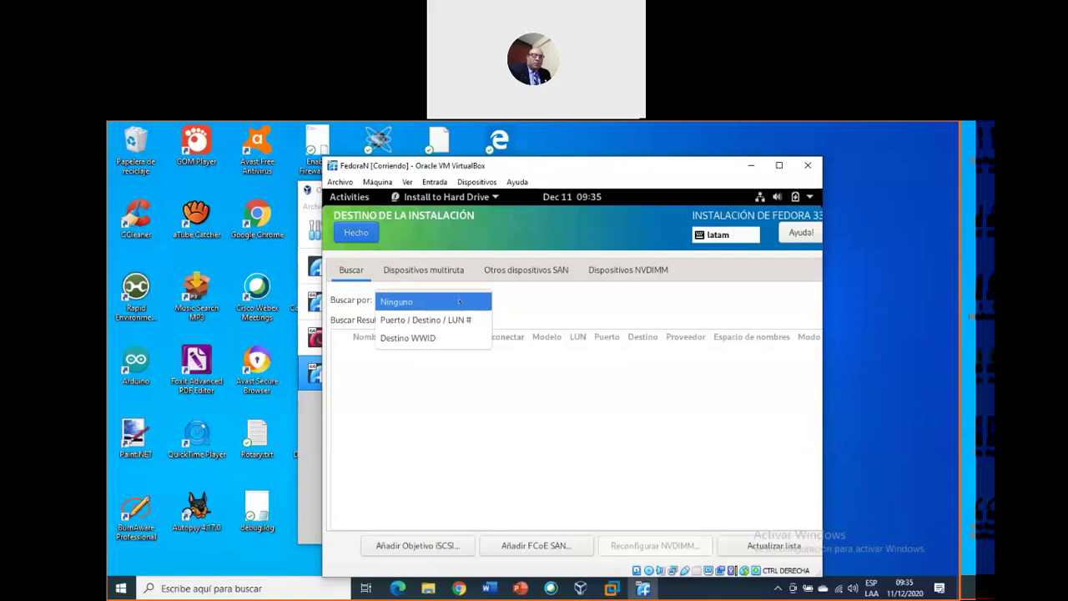
left_click(459, 302)
left_click(423, 270)
left_click(352, 270)
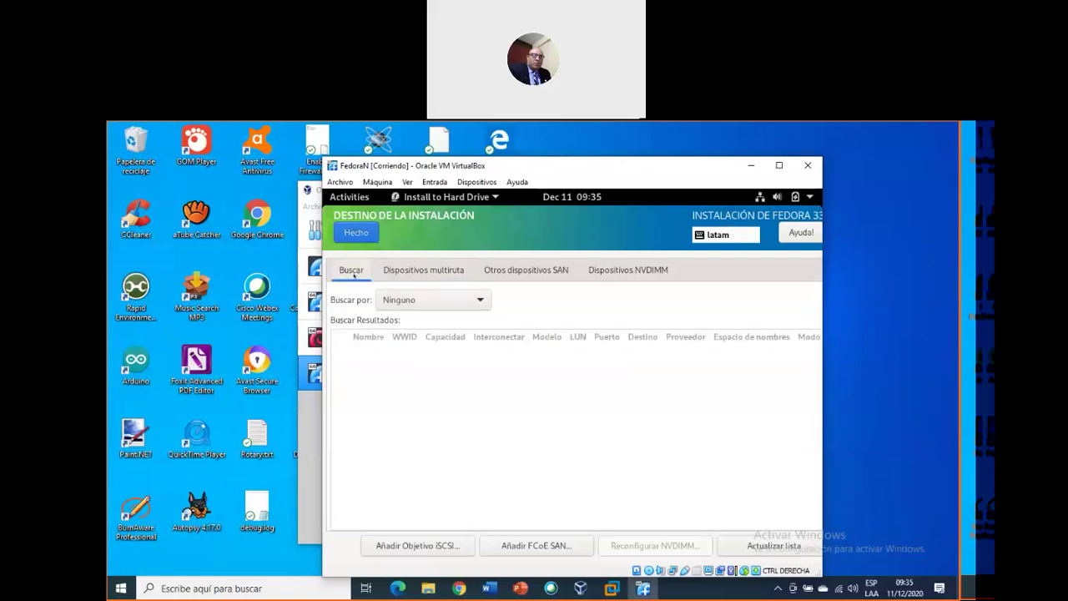
left_click(423, 269)
left_click(525, 270)
left_click(628, 270)
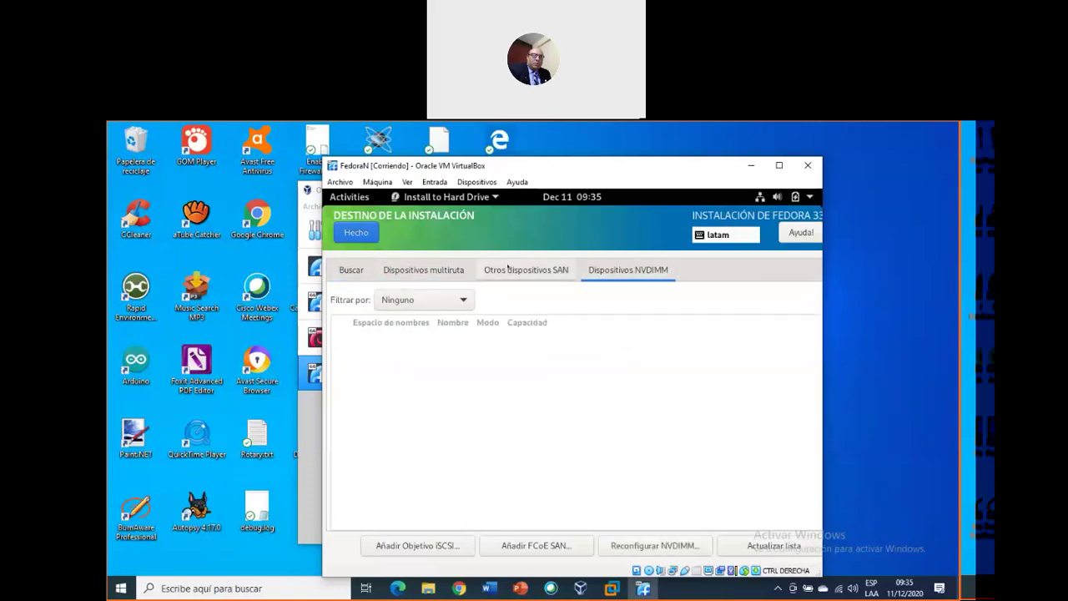
left_click(526, 269)
left_click(423, 269)
left_click(344, 269)
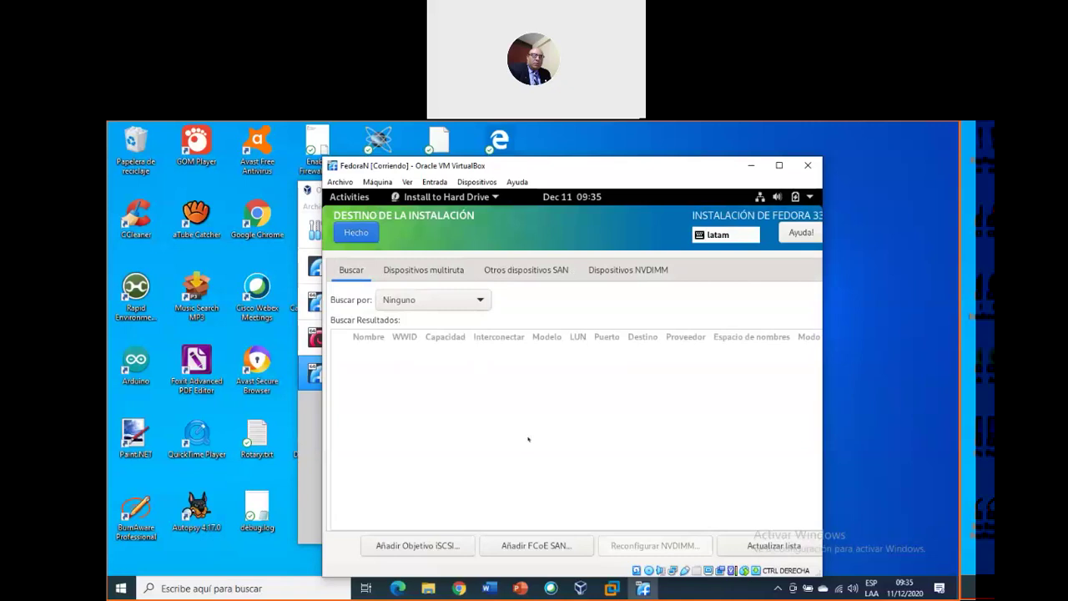
Step: Close the FedoraN virtual machine by powering it off instead of saving its state
left_click(808, 165)
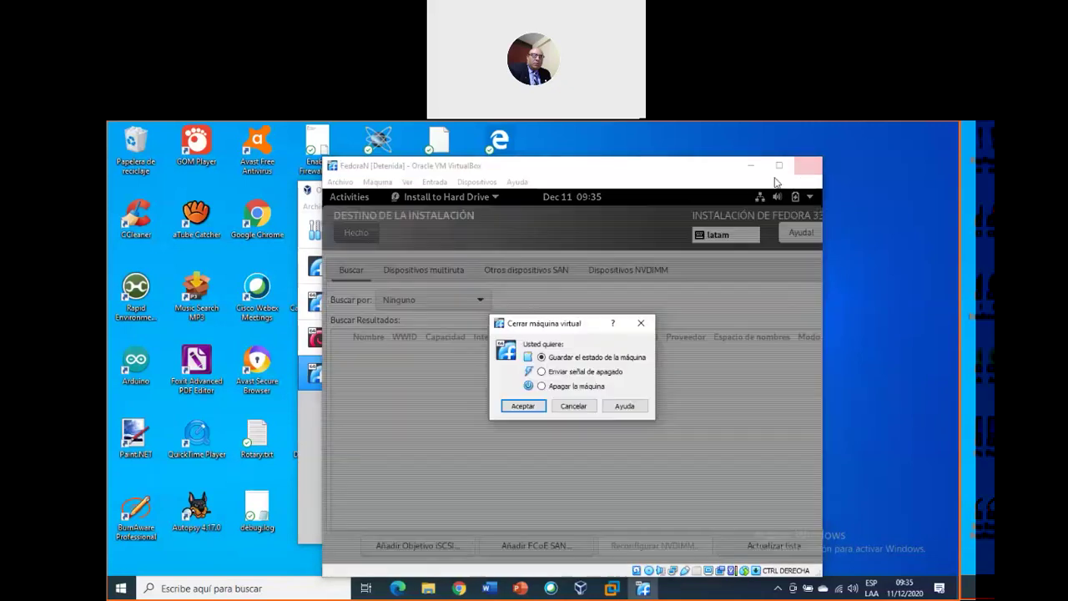
left_click(577, 385)
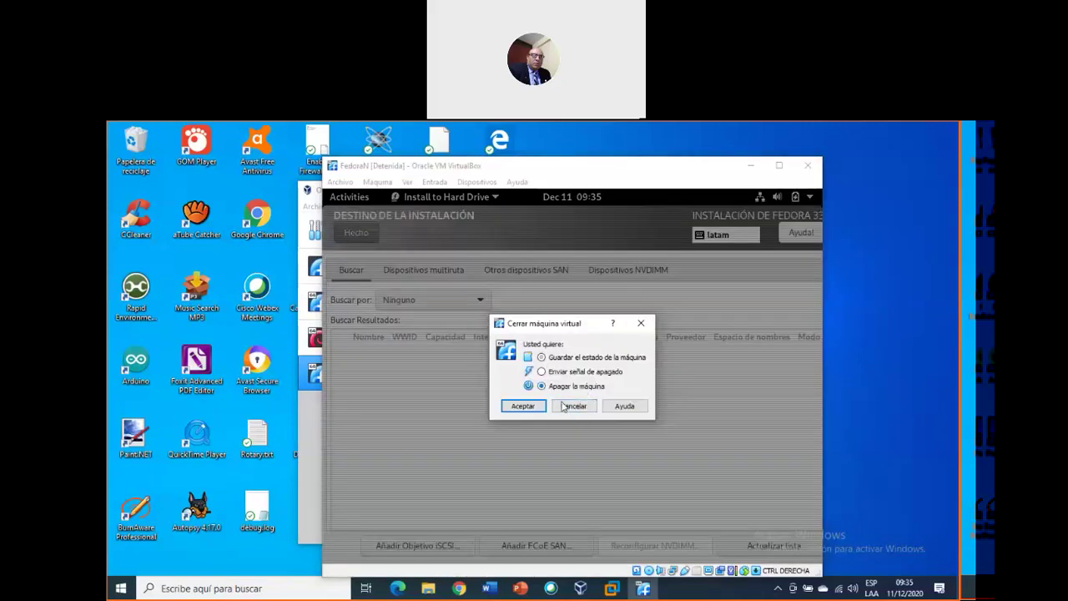
left_click(522, 406)
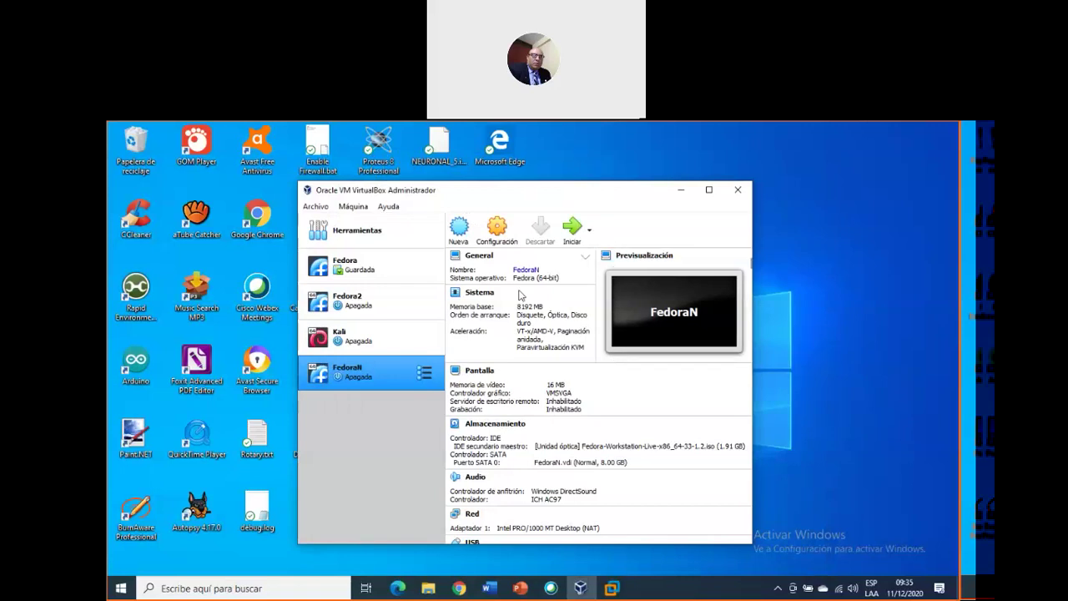
Step: Remove the FedoraN.vdi hard disk from the SATA controller in FedoraN's storage settings
left_click(498, 232)
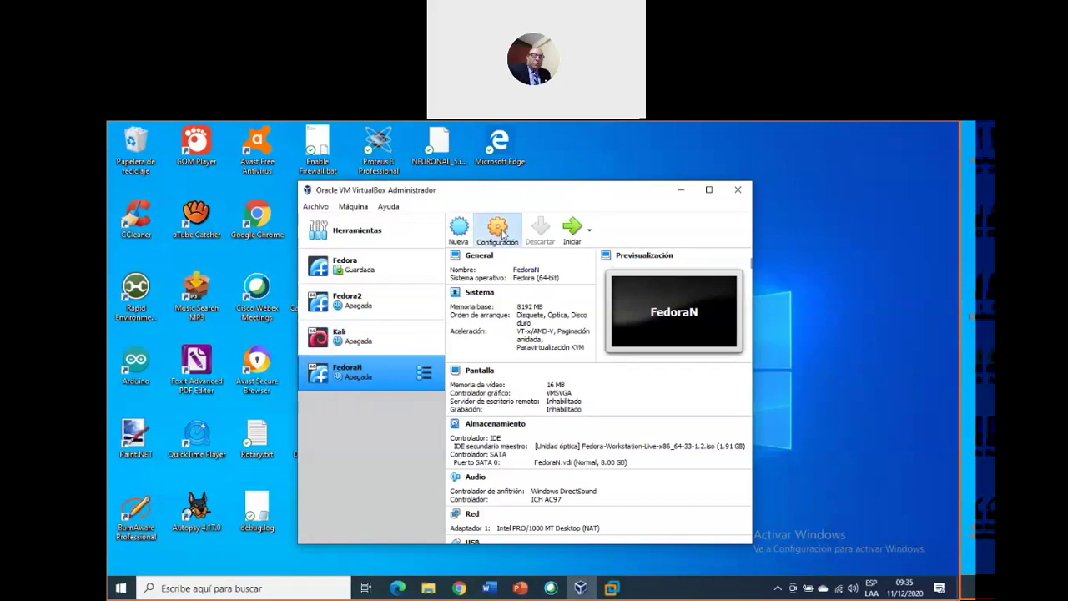
left_click(373, 301)
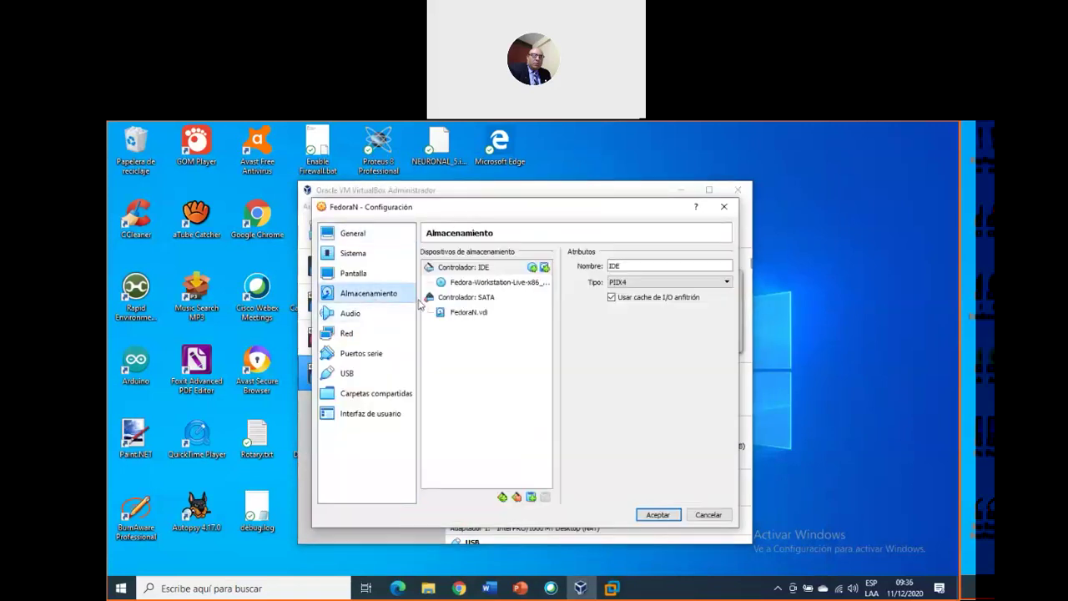
left_click(480, 313)
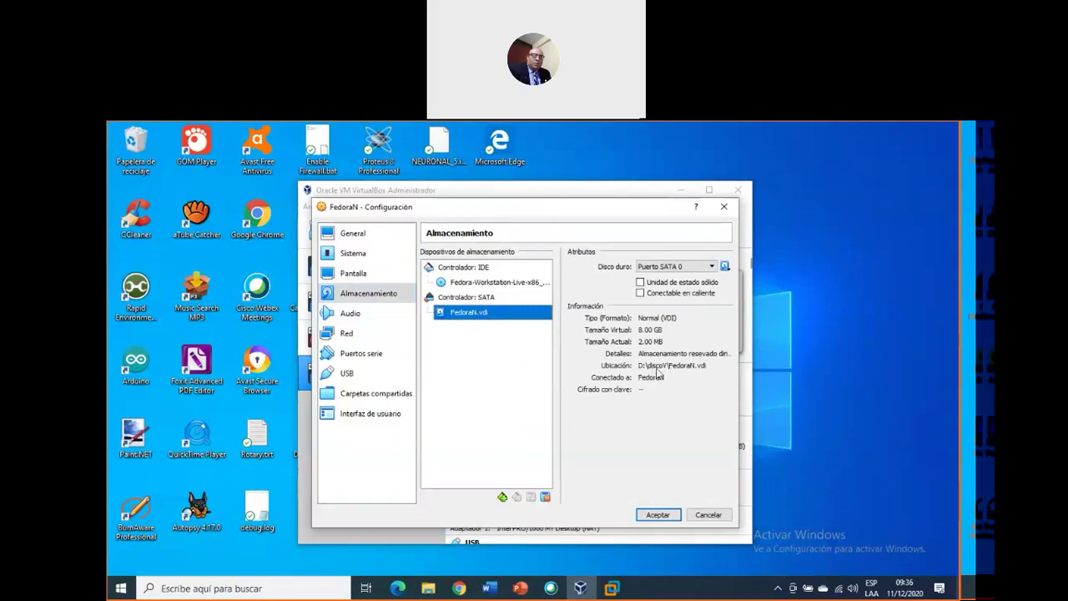
left_click(547, 498)
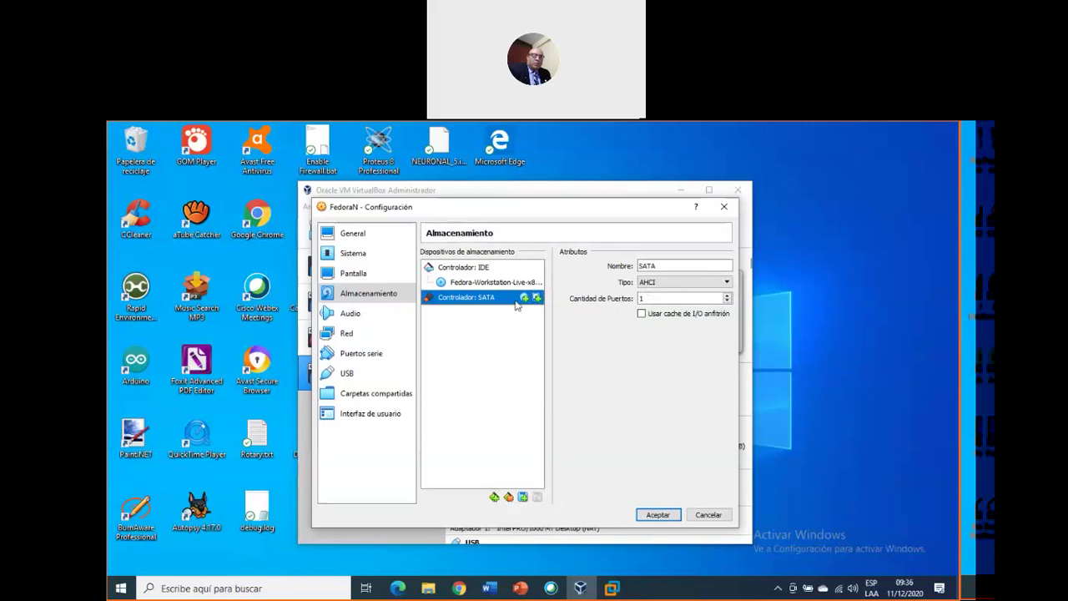
left_click(495, 498)
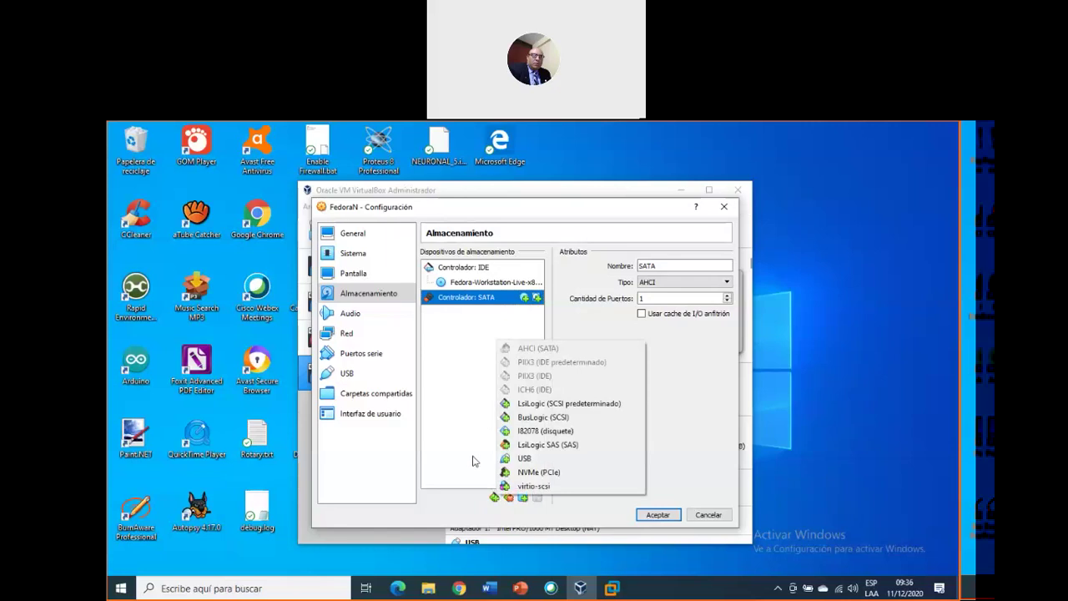
left_click(473, 329)
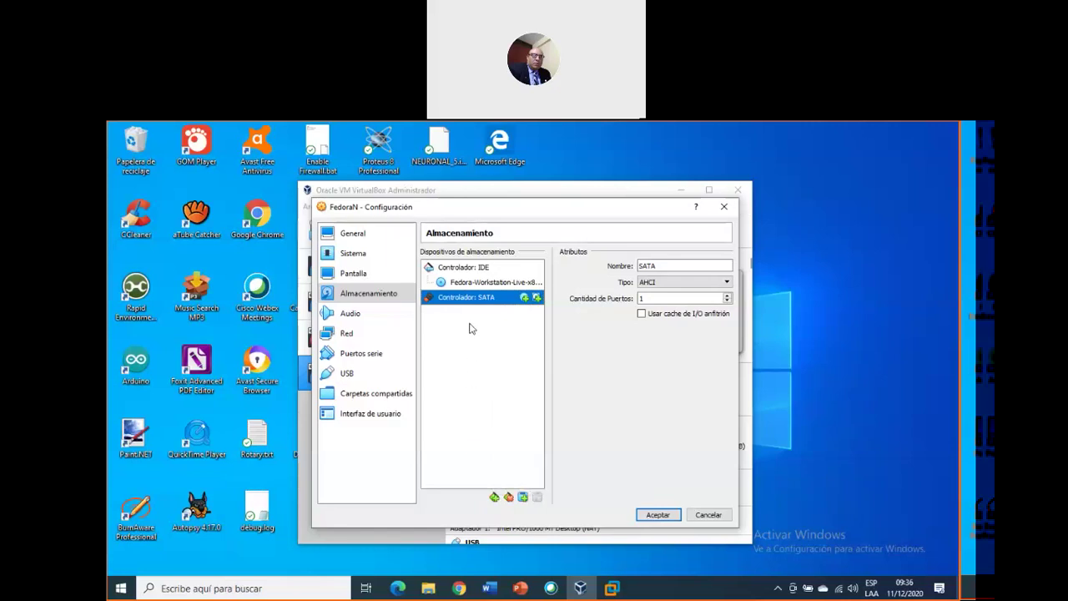
left_click(537, 301)
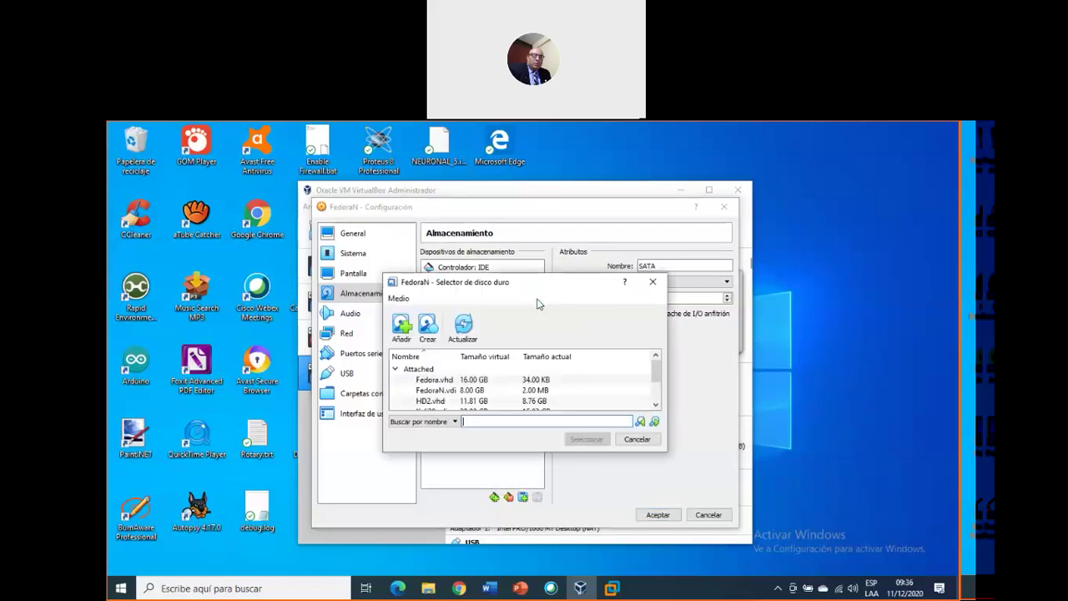
left_click(427, 326)
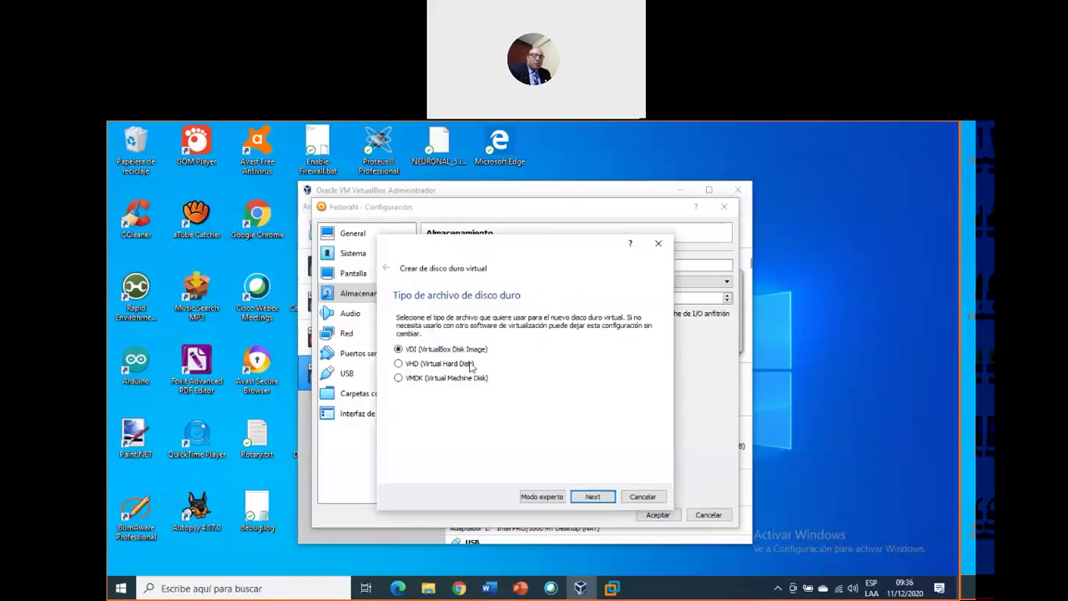
left_click(454, 351)
left_click(592, 497)
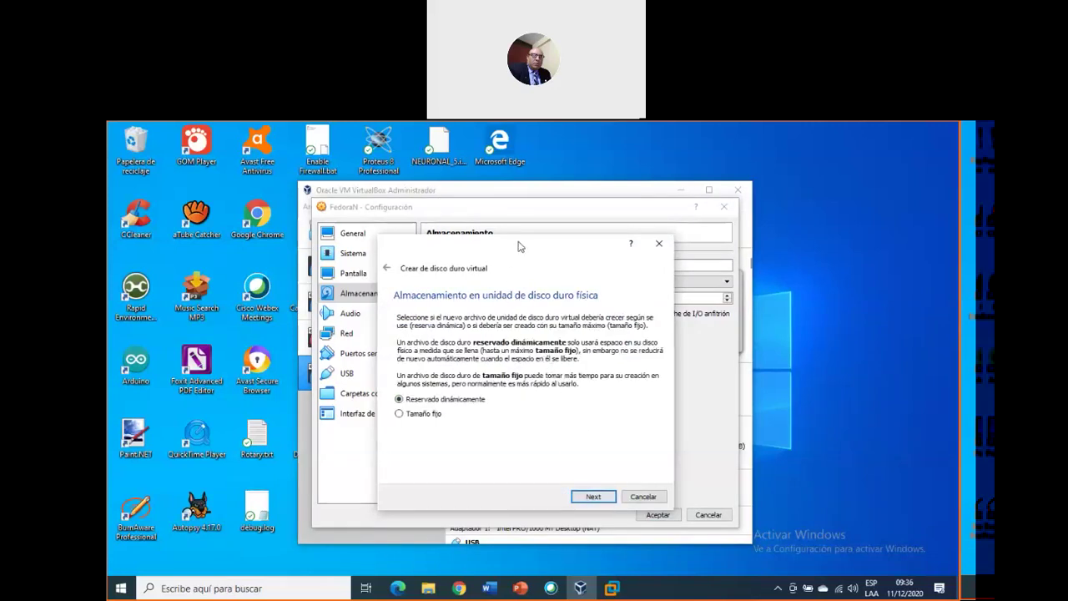
left_click_drag(520, 245, 689, 209)
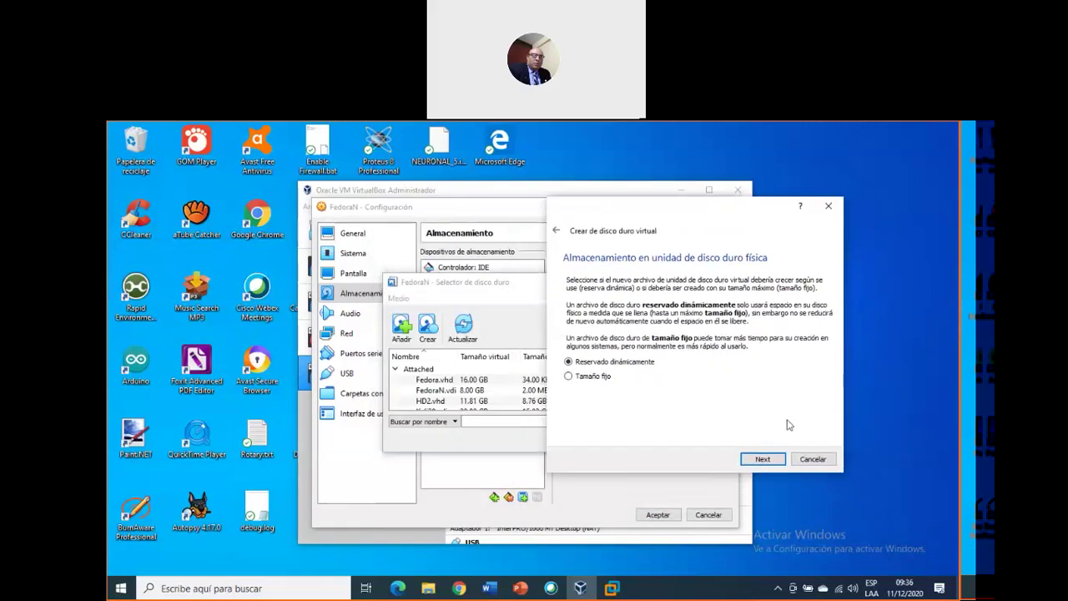
left_click(810, 456)
left_click(635, 439)
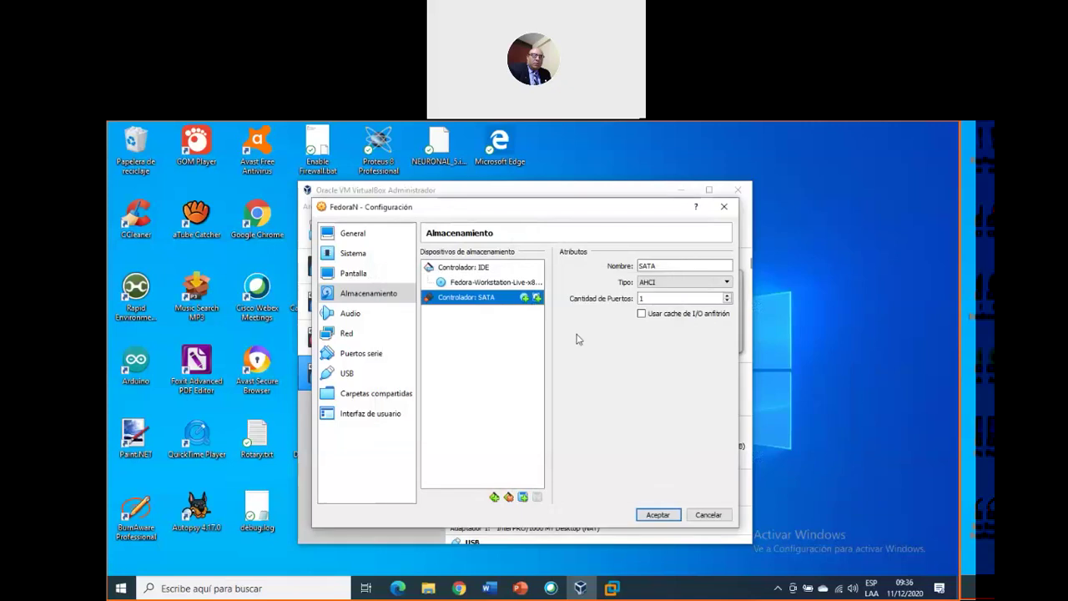
left_click(537, 298)
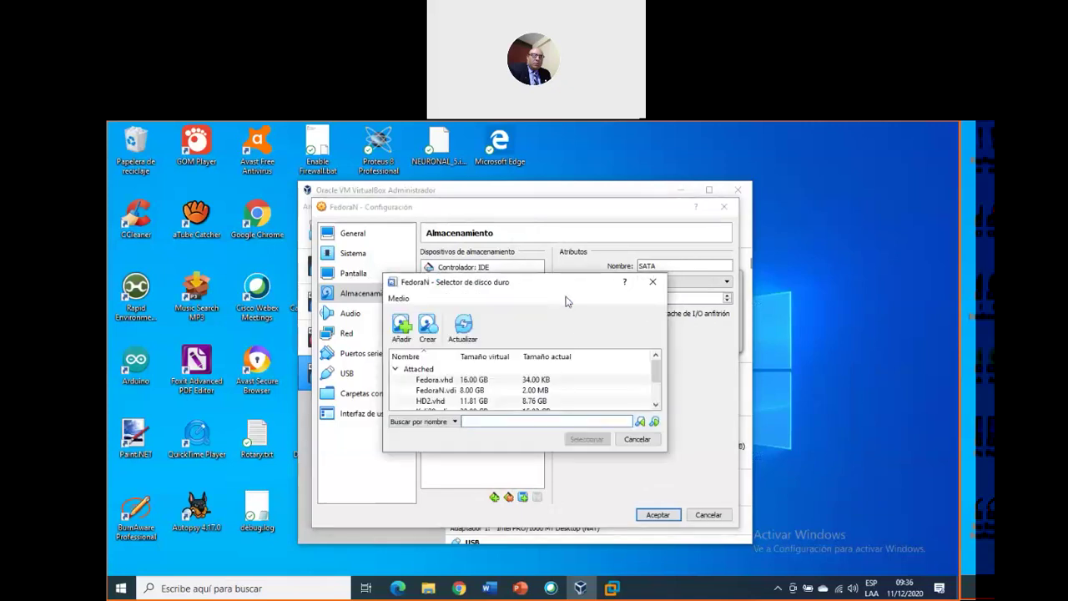
left_click(665, 286)
Step: Begin creating a virtual hard disk for the SATA controller in VHD format with dynamically allocated storage
left_click(539, 297)
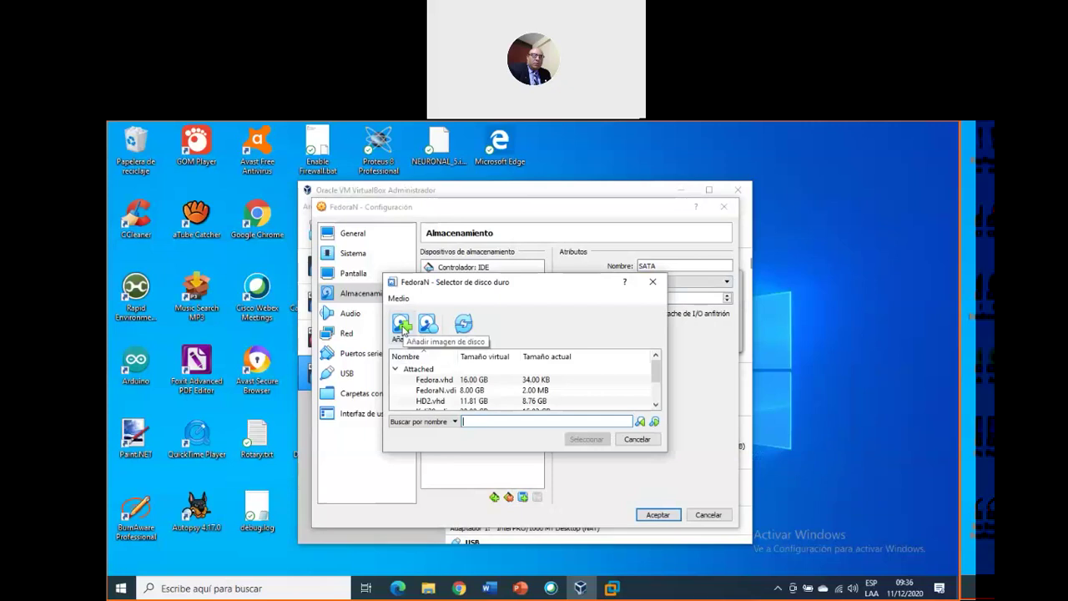
left_click(402, 328)
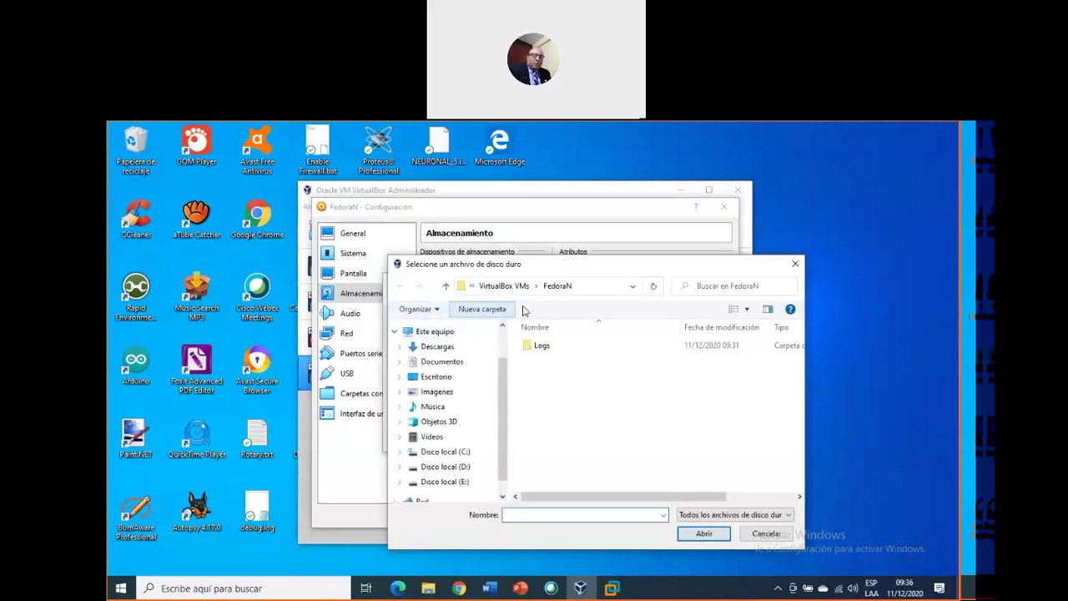
left_click(795, 264)
left_click(431, 327)
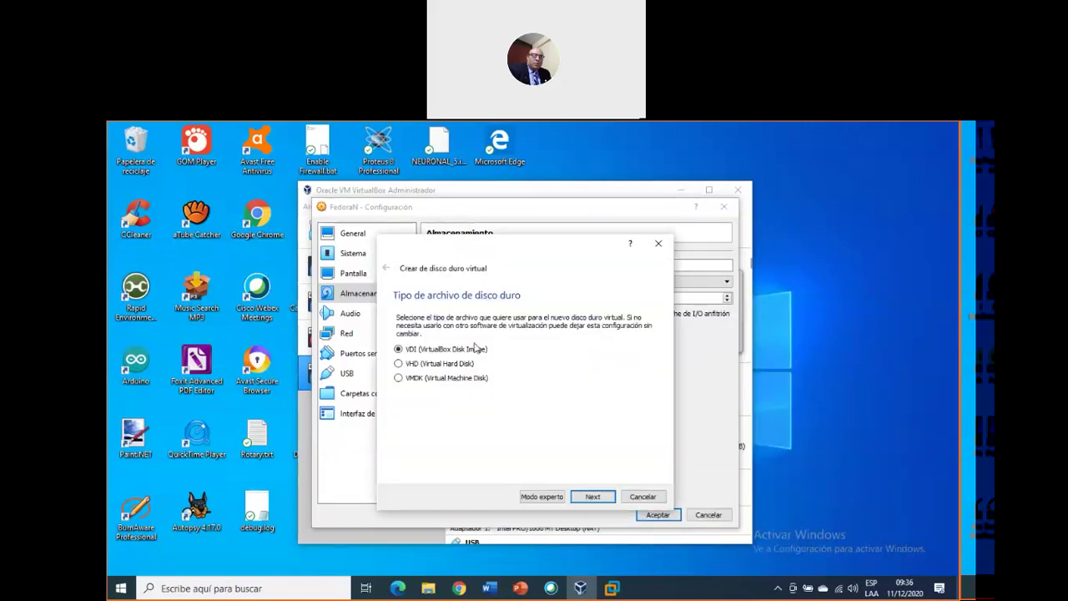
left_click(462, 371)
left_click(592, 497)
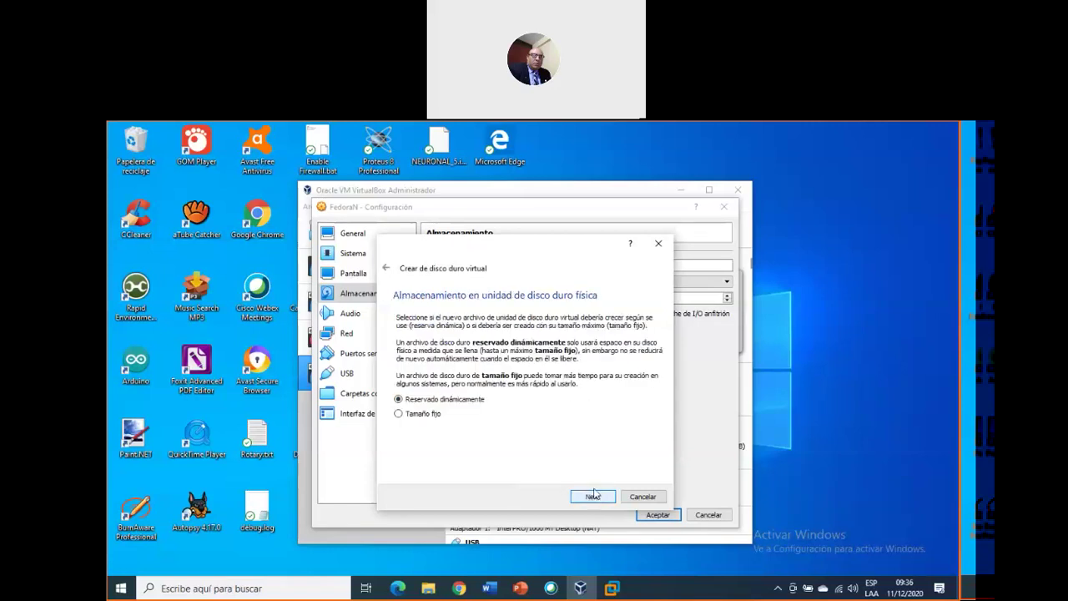
left_click(436, 415)
left_click(591, 499)
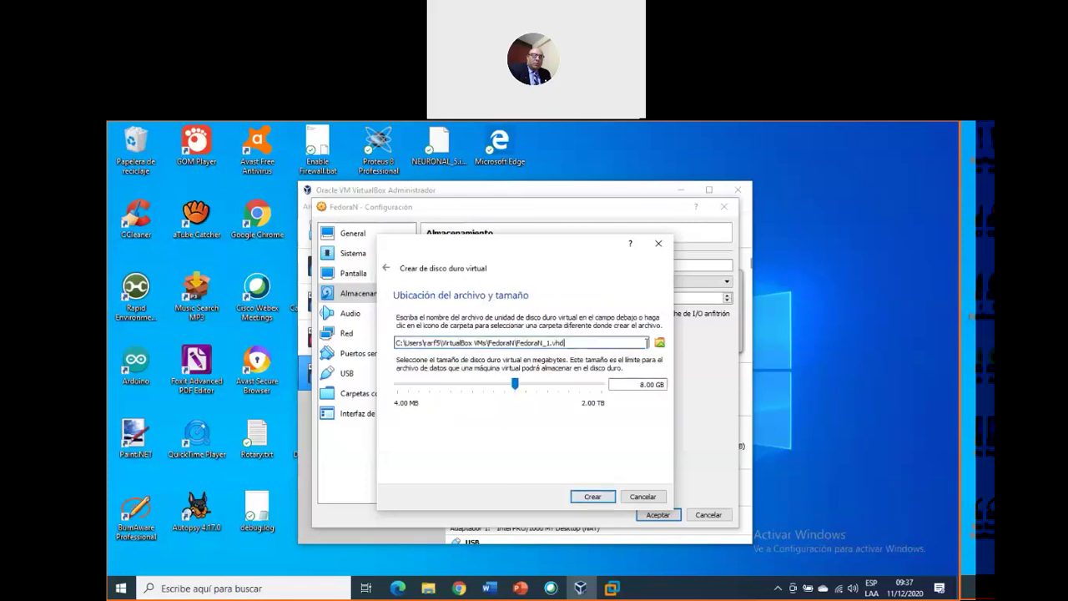
Step: Set the new disk's file location to the discoV folder on drive D: under the name FedoraN_1.vhd
left_click(659, 343)
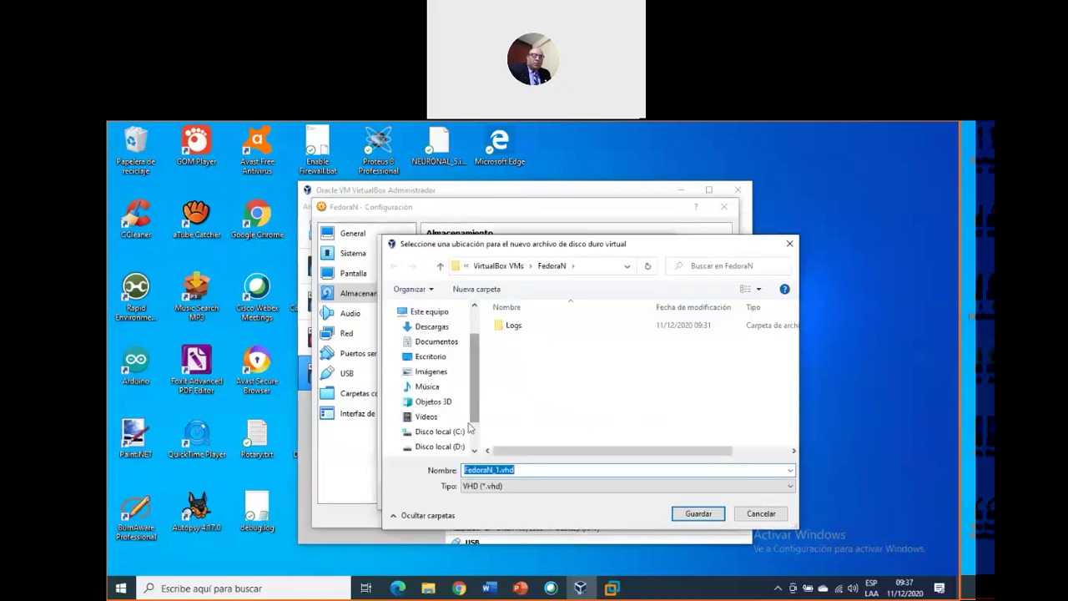
left_click(430, 446)
double_click(517, 390)
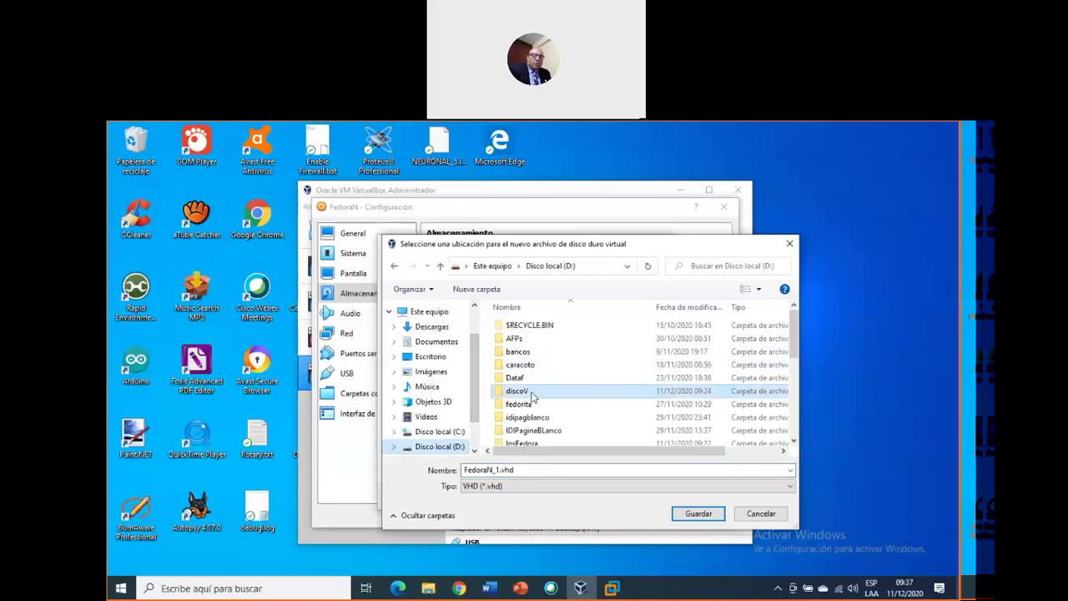
left_click(522, 470)
left_click(521, 470)
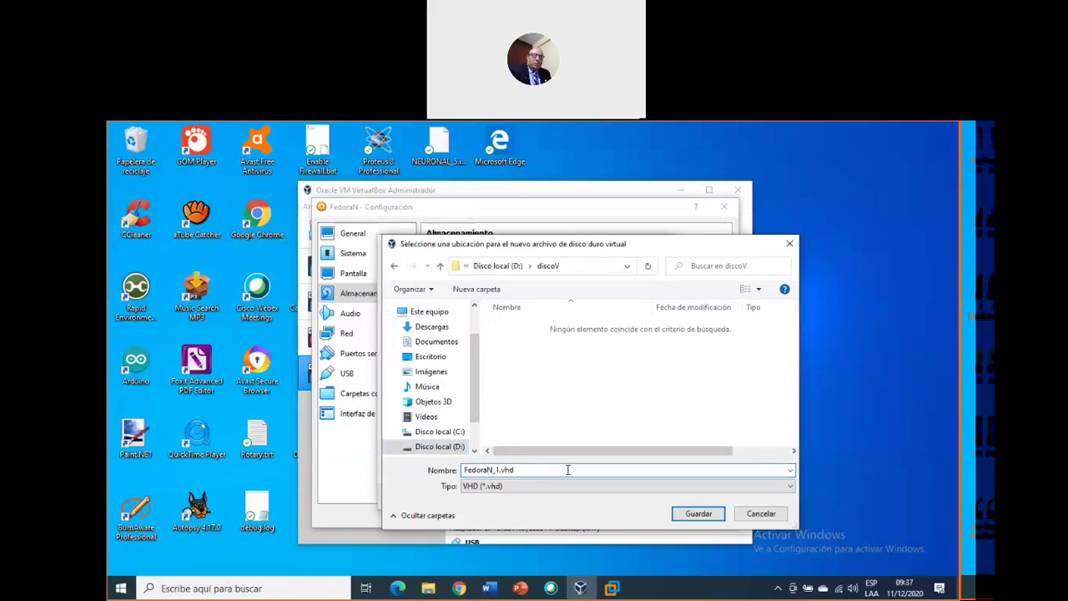
left_click(698, 514)
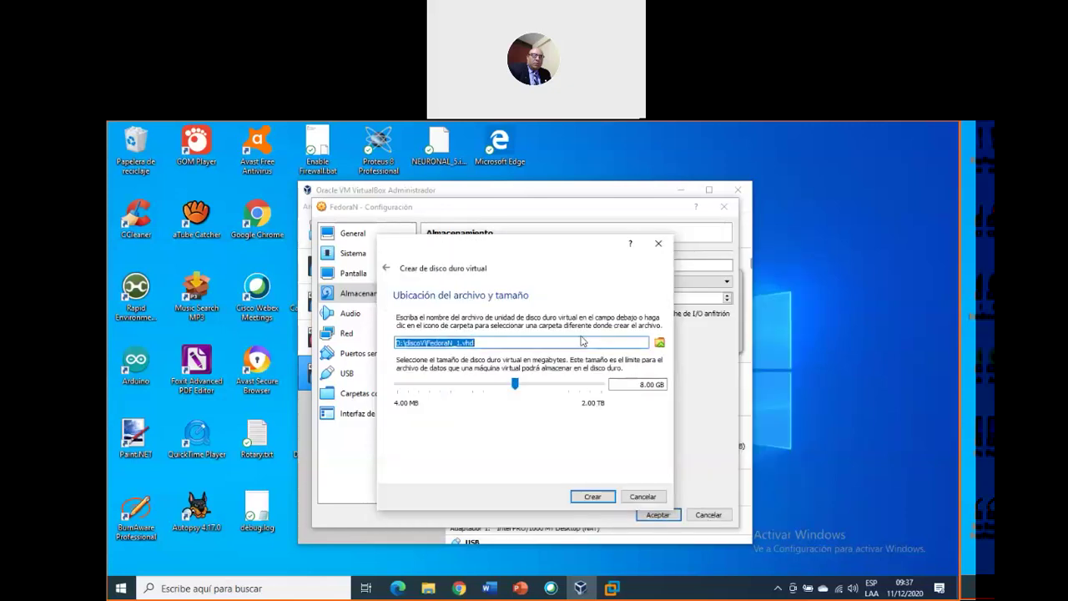
Step: Set the virtual disk size to 20 GB and create the disk
left_click(642, 381)
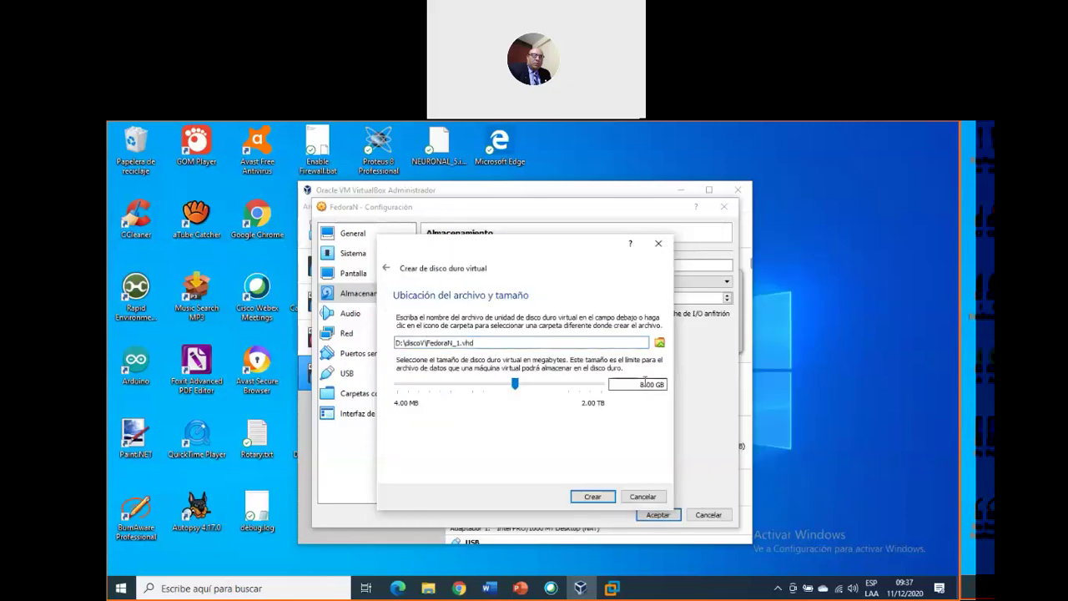
left_click_drag(642, 382, 608, 383)
type("20")
left_click(593, 497)
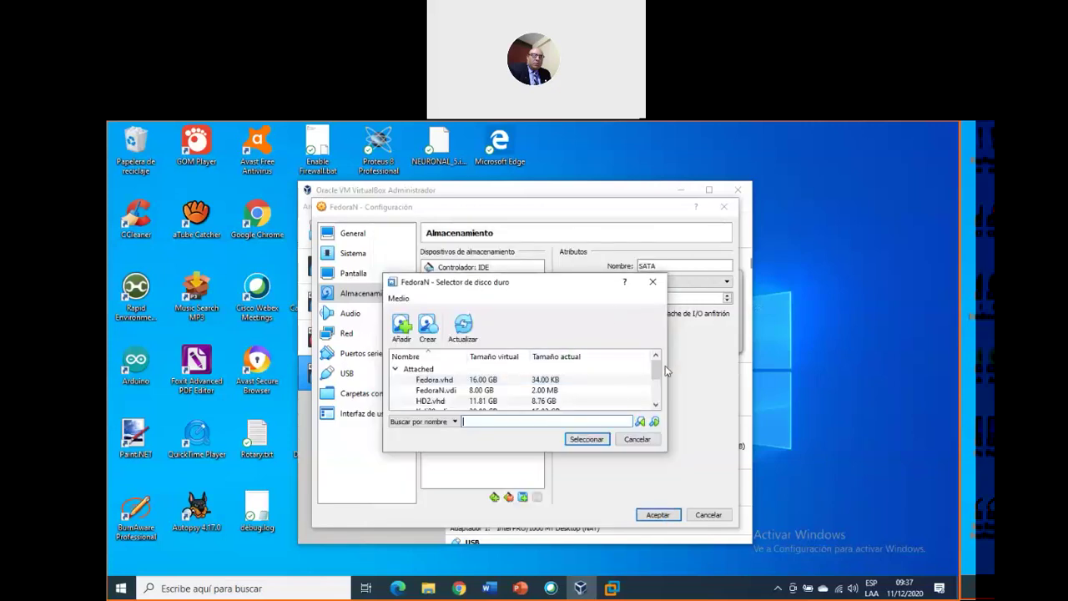
Step: Choose the unattached FedoraN_1.vhd in the hard disk selector and attach it to the SATA controller
left_click_drag(656, 370, 657, 379)
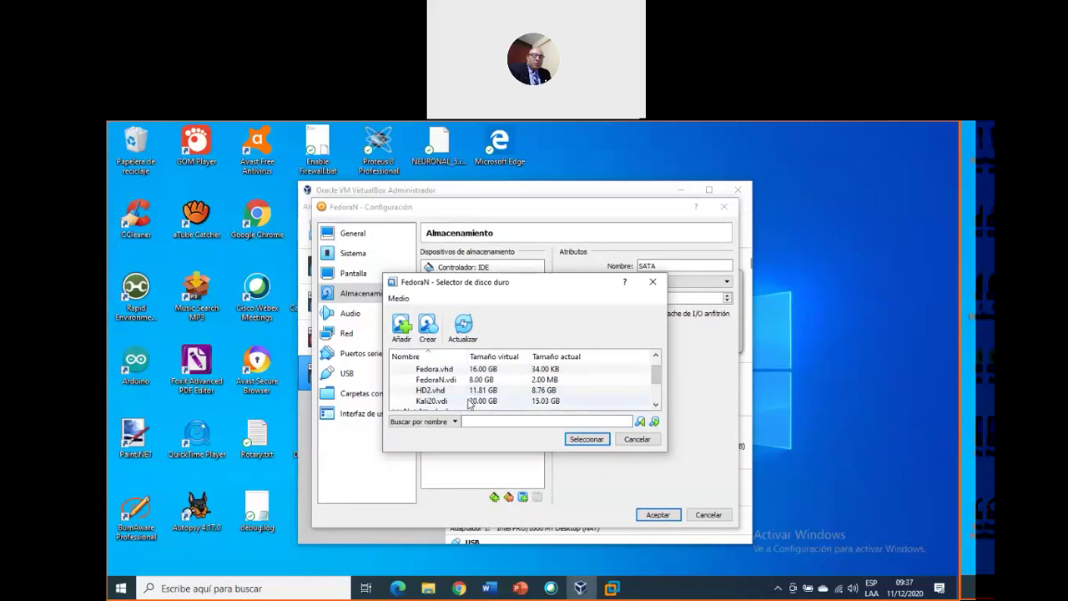
scroll(659, 397, "down", 1)
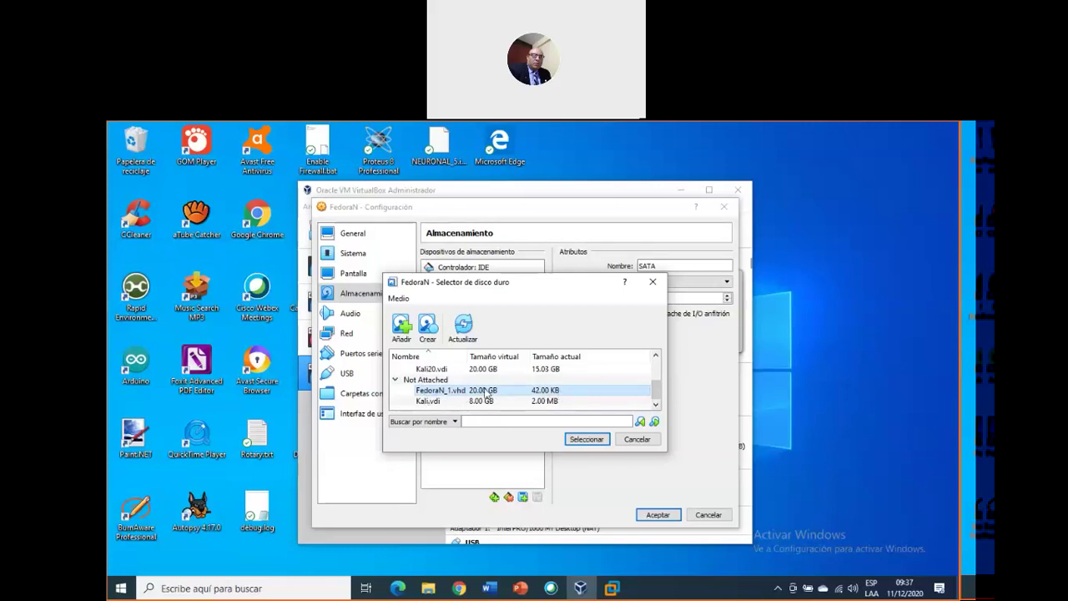
left_click(587, 439)
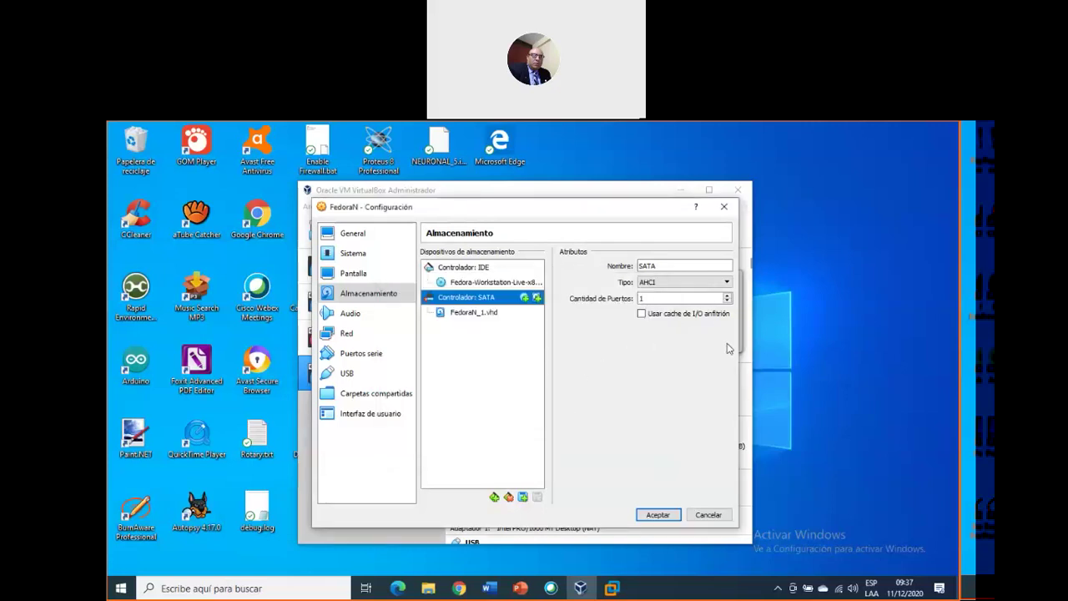
Step: Review the attributes of FedoraN_1.vhd and the Fedora Workstation live image, and accept the storage settings
left_click(504, 313)
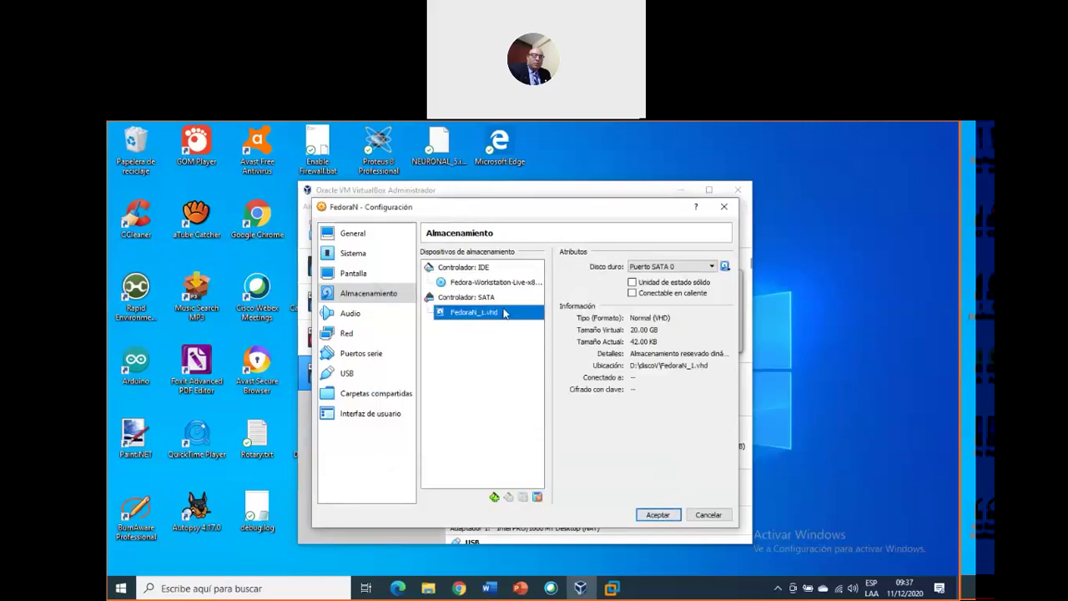
left_click(459, 284)
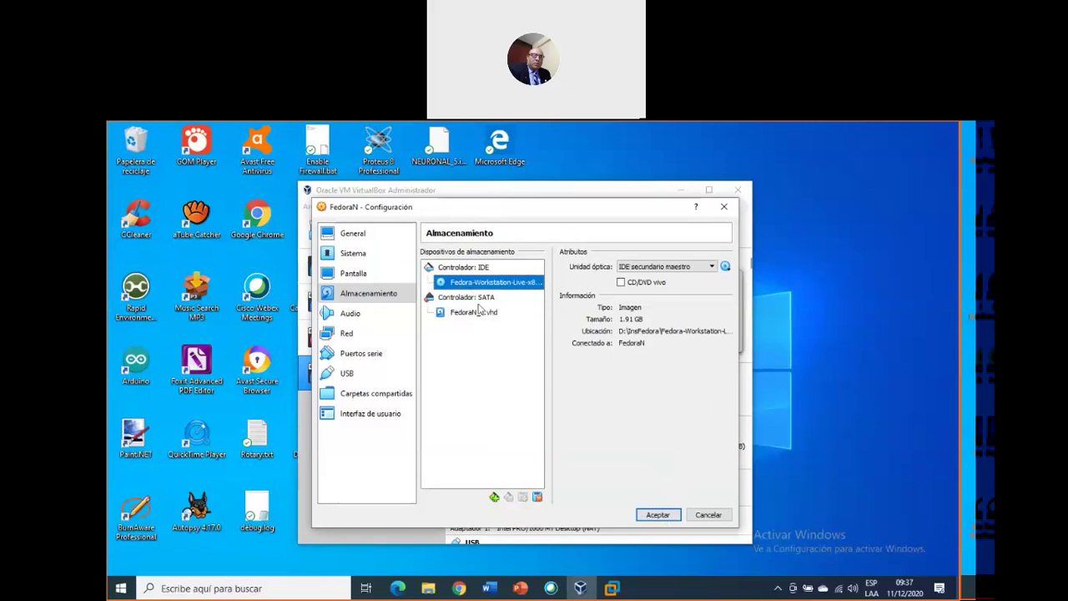
left_click(479, 316)
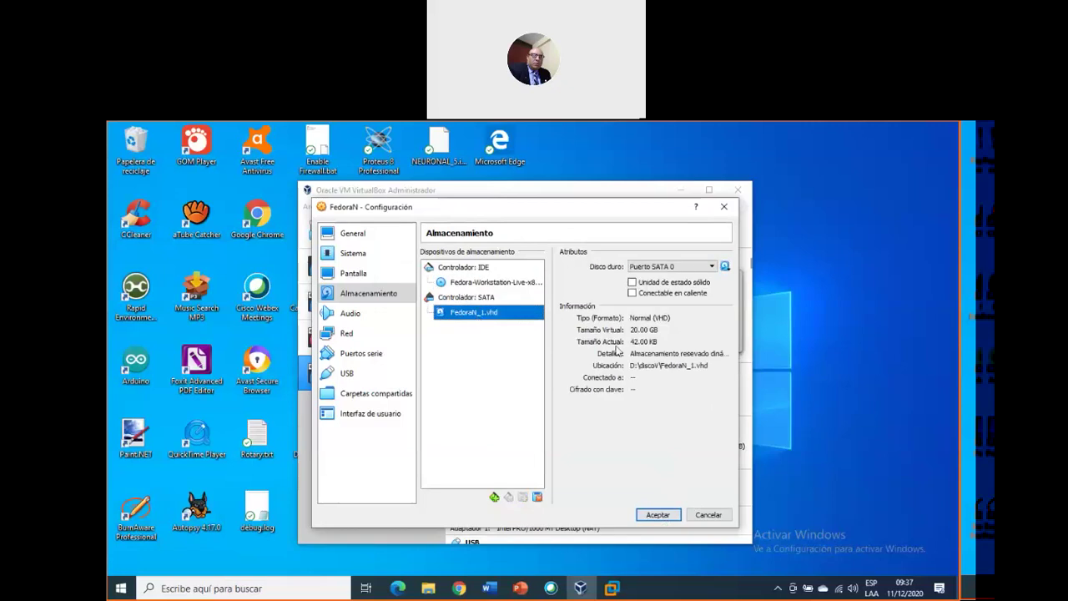
left_click(657, 515)
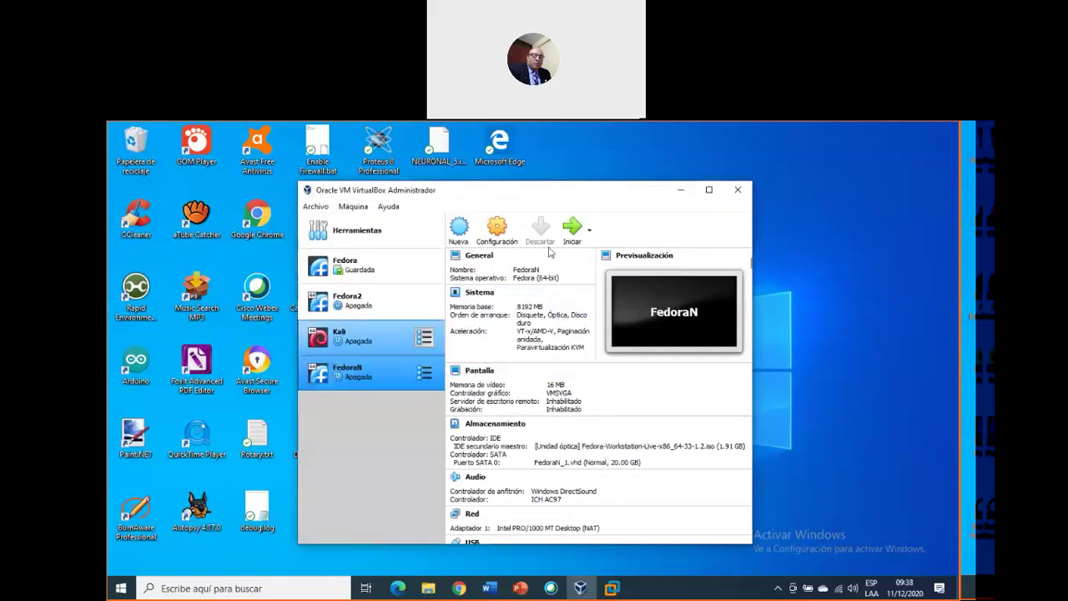
Step: Start the FedoraN machine, boot it with "Test this media & start Fedora-Workstation-Live 33" and dismiss the keyboard and mouse capture notices
left_click(573, 227)
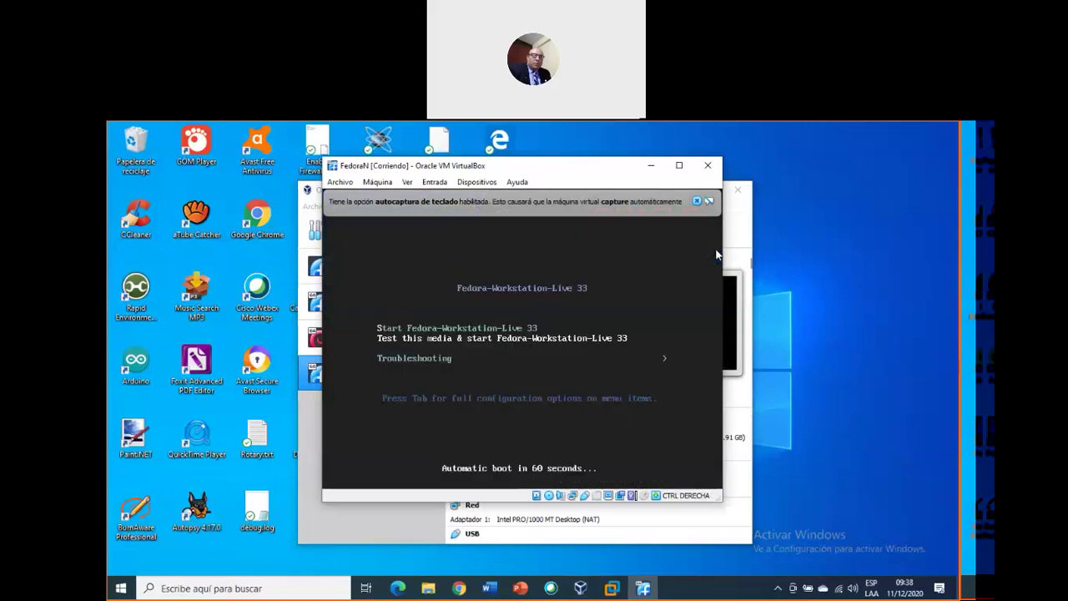
left_click(615, 262)
key("Return")
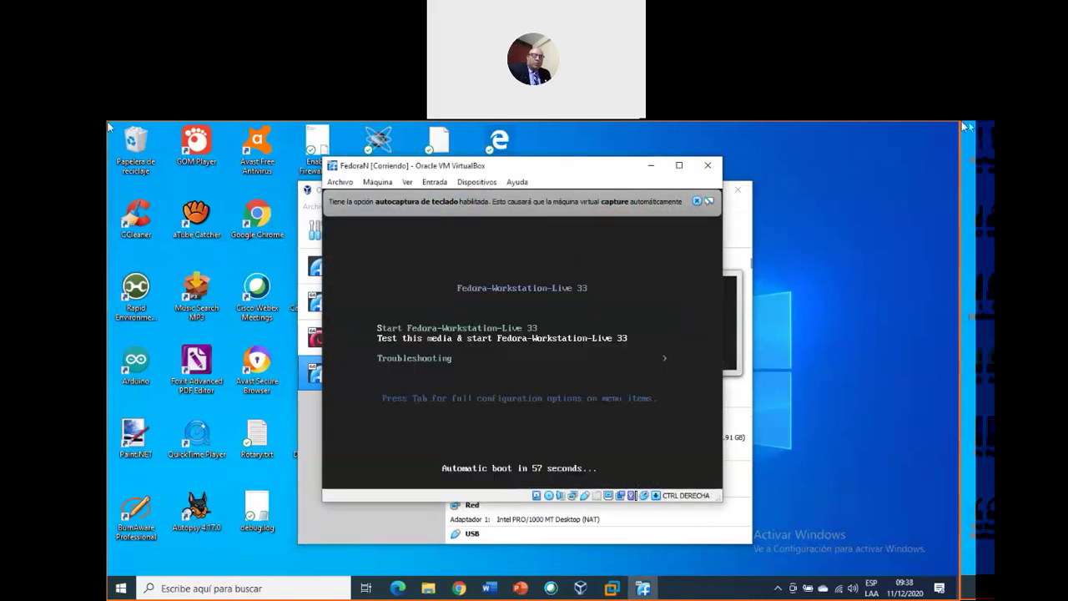
key("Up")
key("Down")
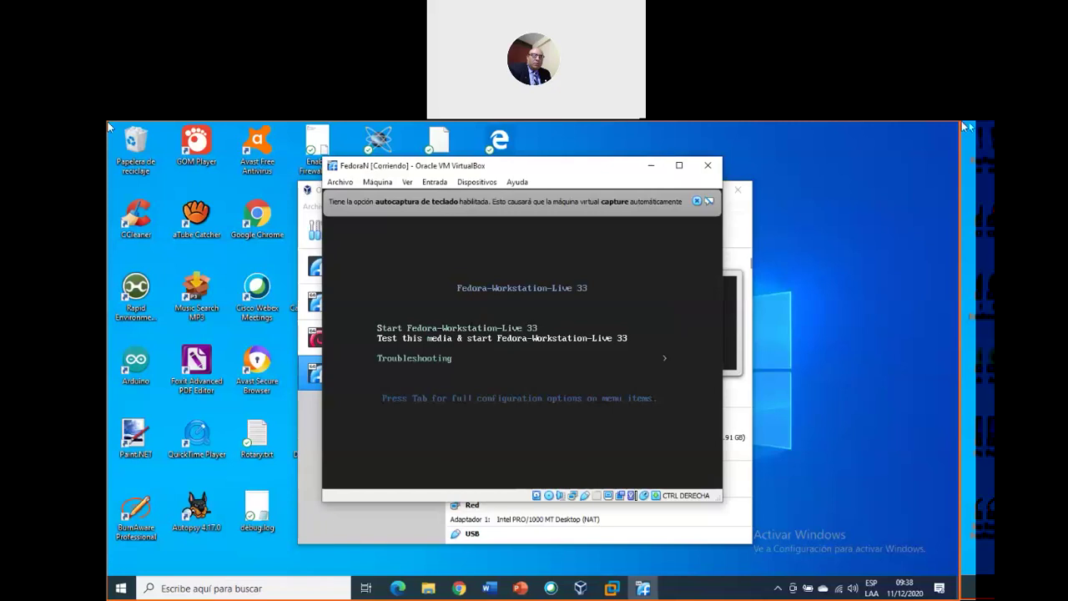
key("Return")
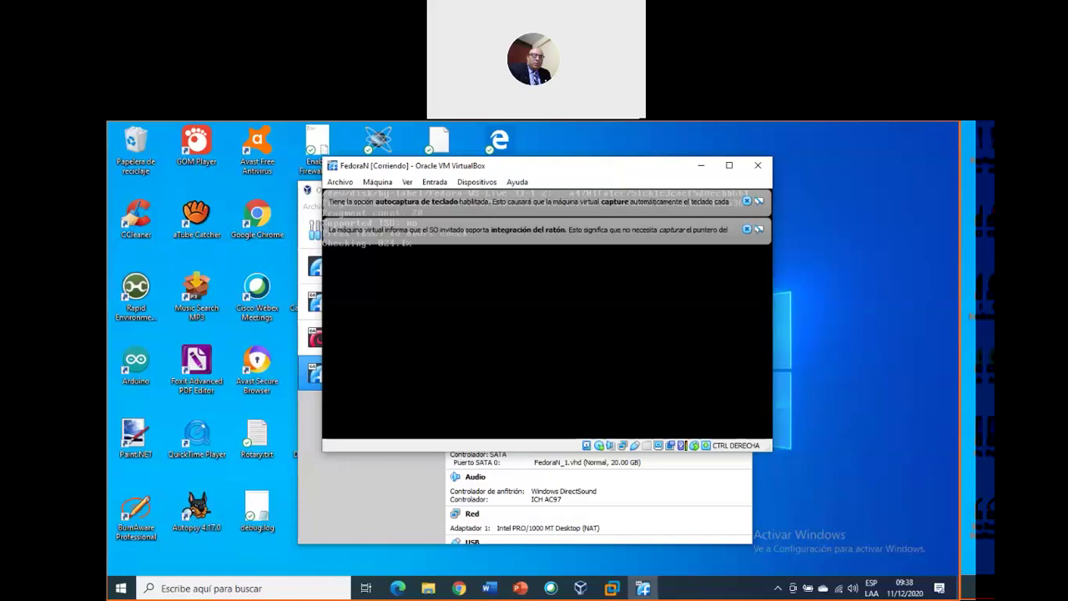
left_click(747, 229)
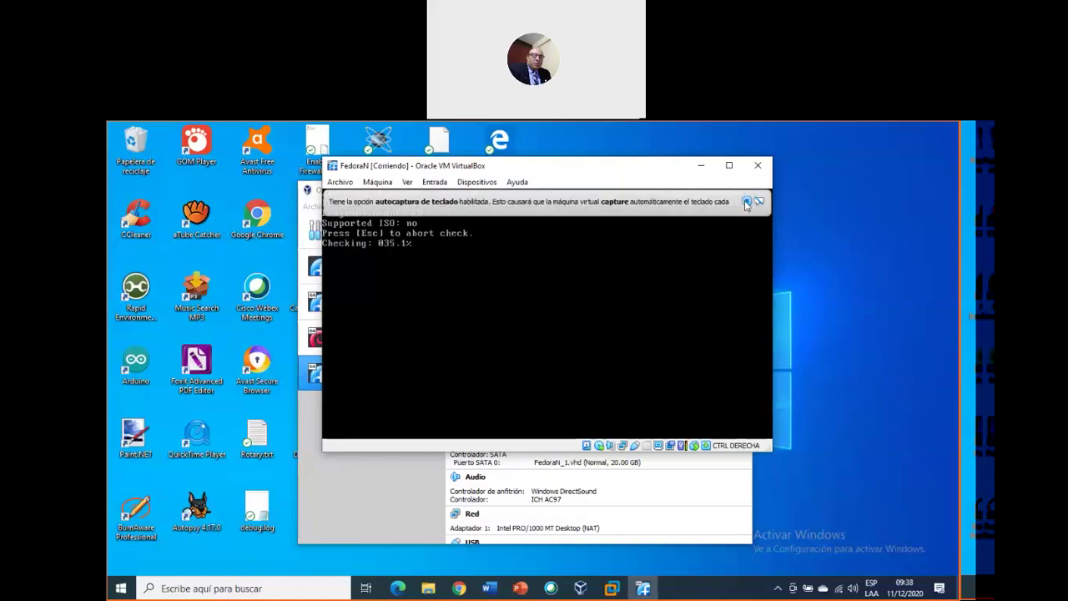
left_click(747, 203)
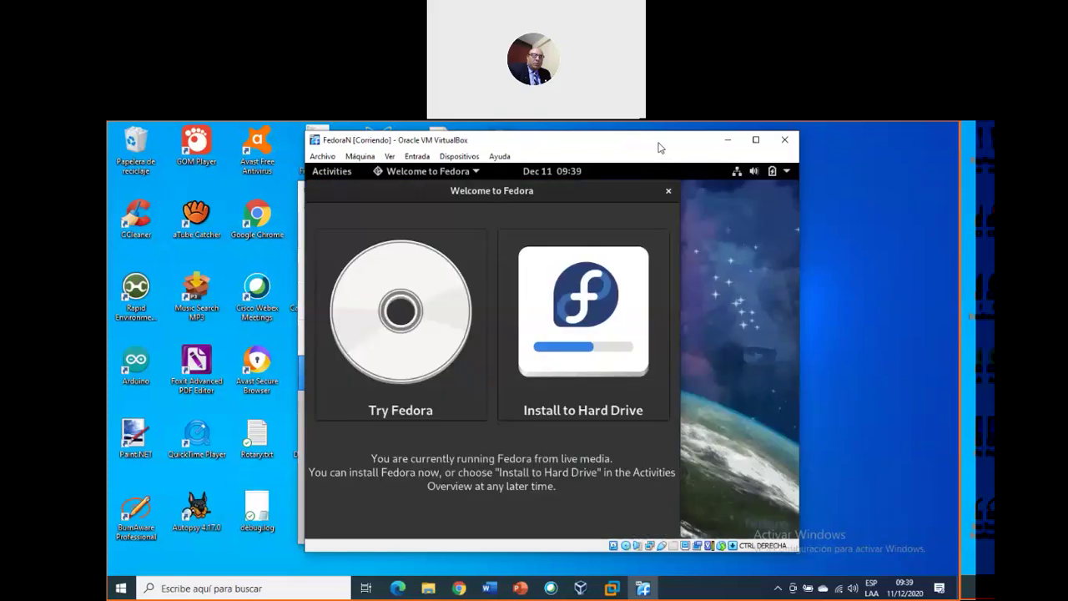
Step: Launch the installation to the hard drive and continue with Español (Perú) as the installation language
left_click(580, 318)
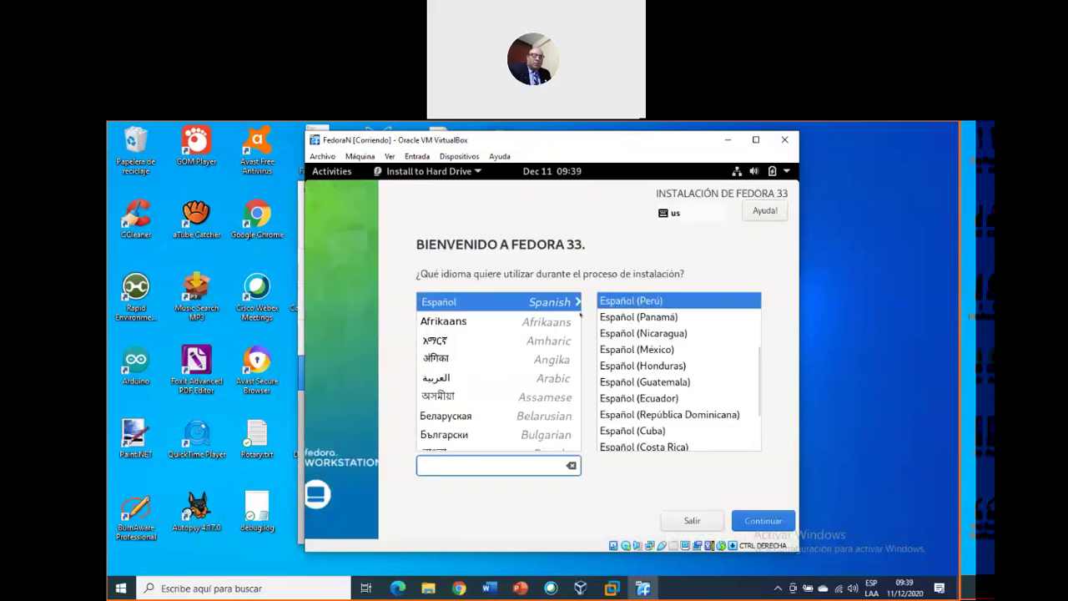
left_click(680, 302)
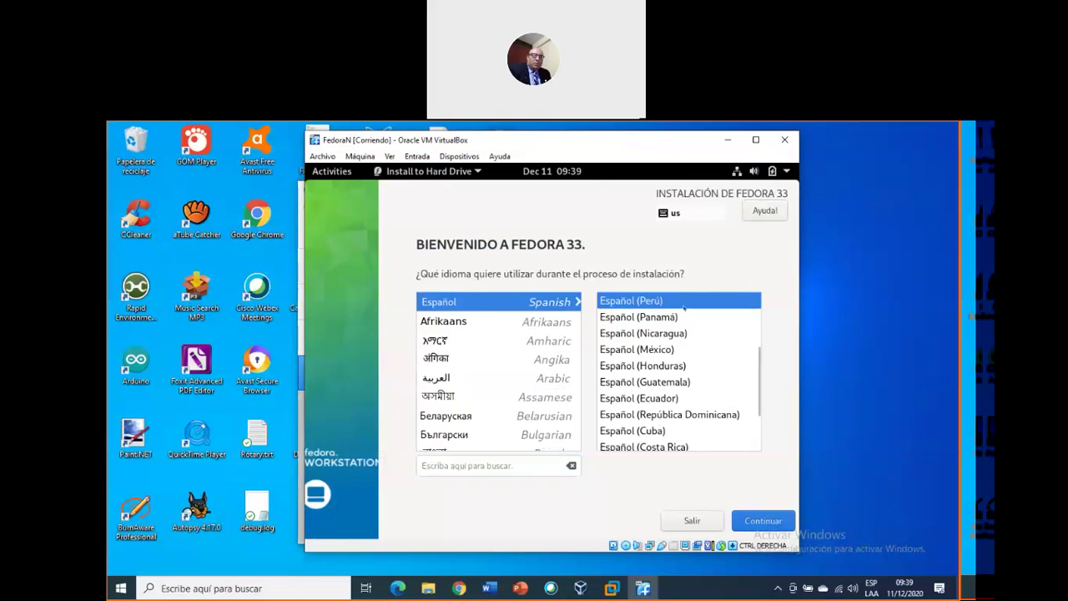
left_click(763, 520)
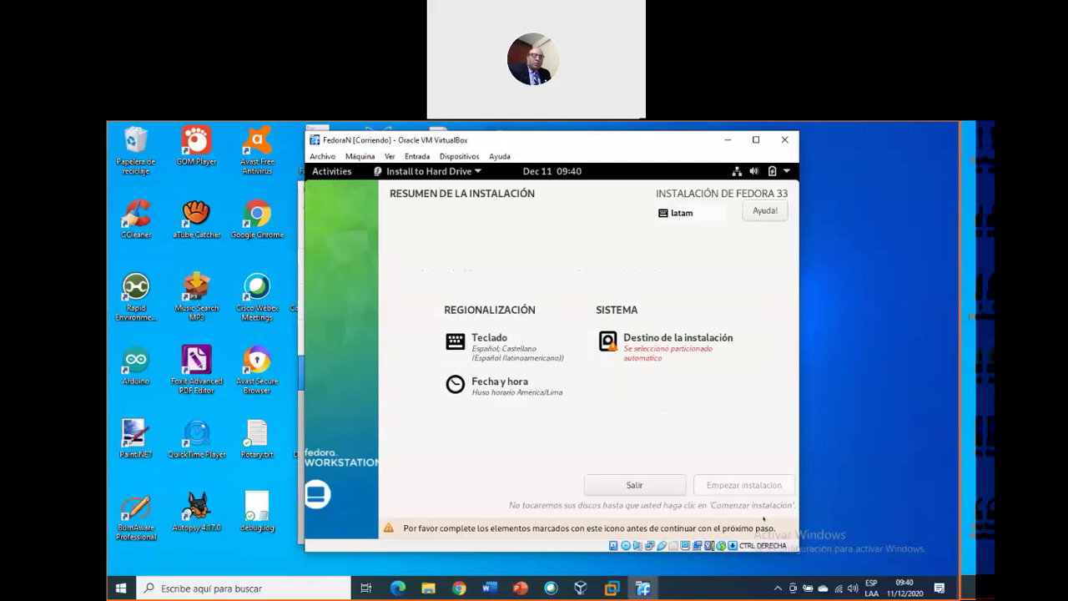
Step: Open the installation destination settings and set the storage configuration to Personalizada
left_click(656, 341)
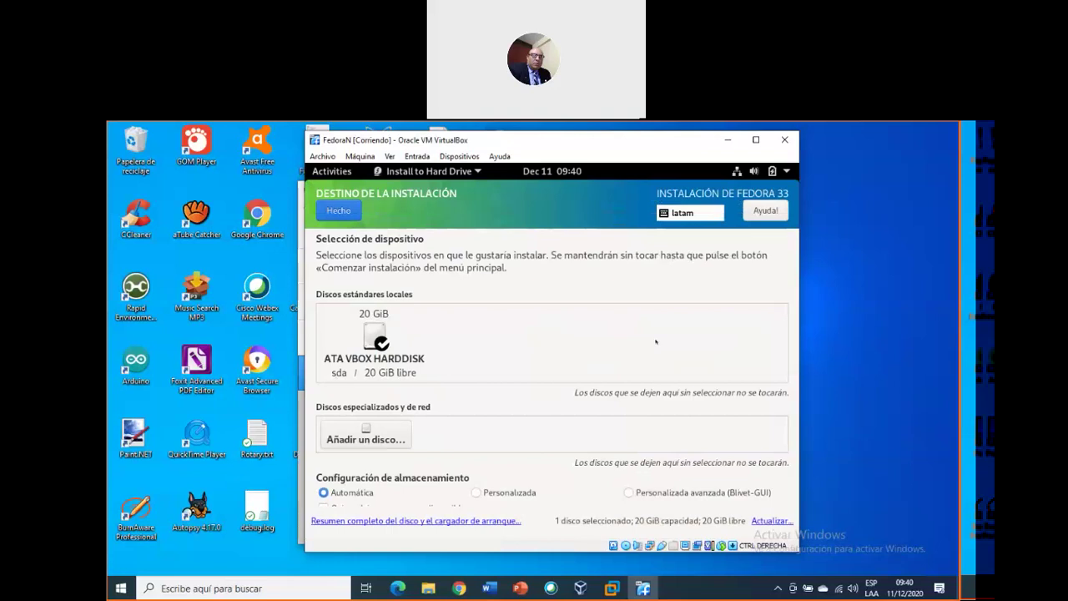
scroll(565, 384, "down", 1)
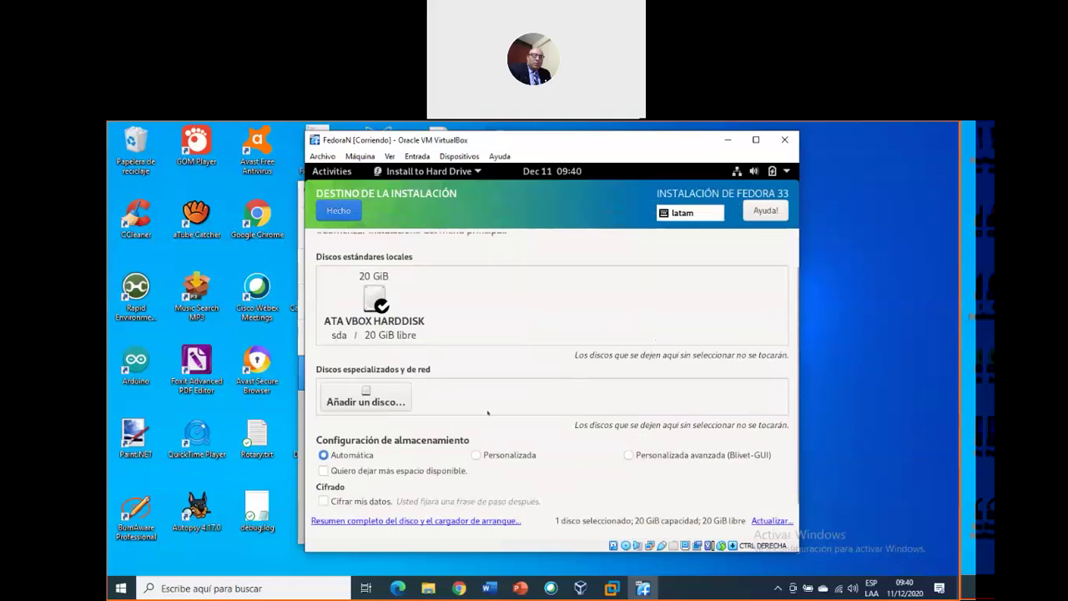
scroll(488, 413, "up", 1)
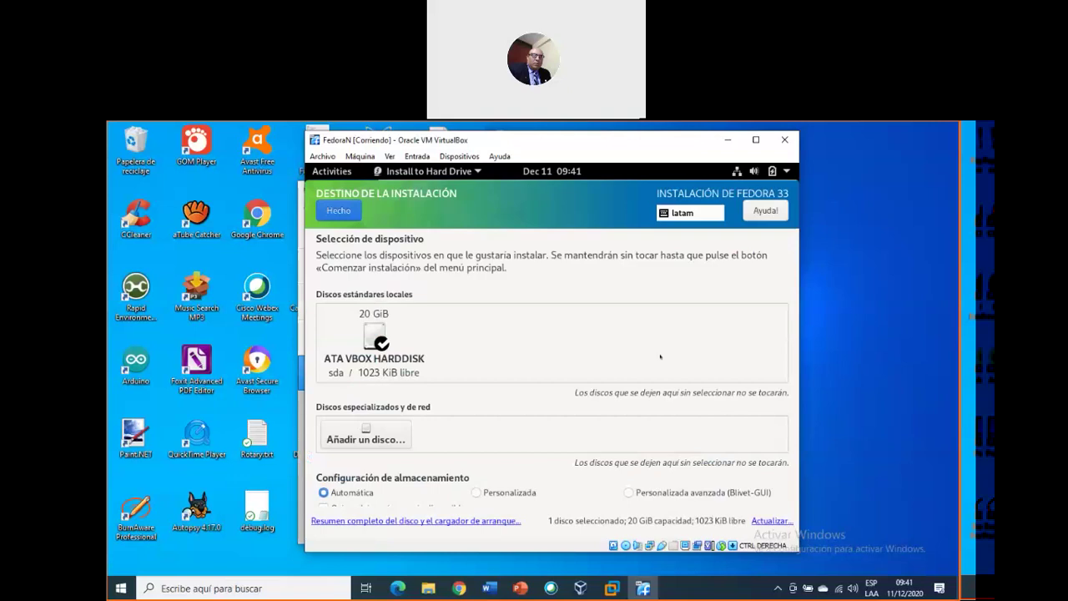
scroll(535, 401, "down", 1)
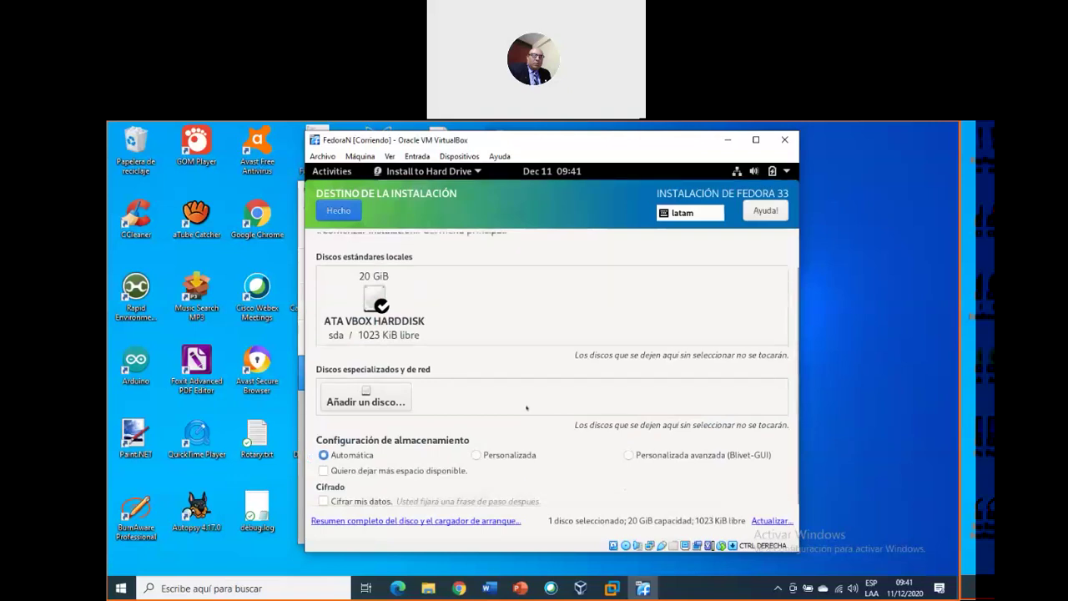
left_click(503, 457)
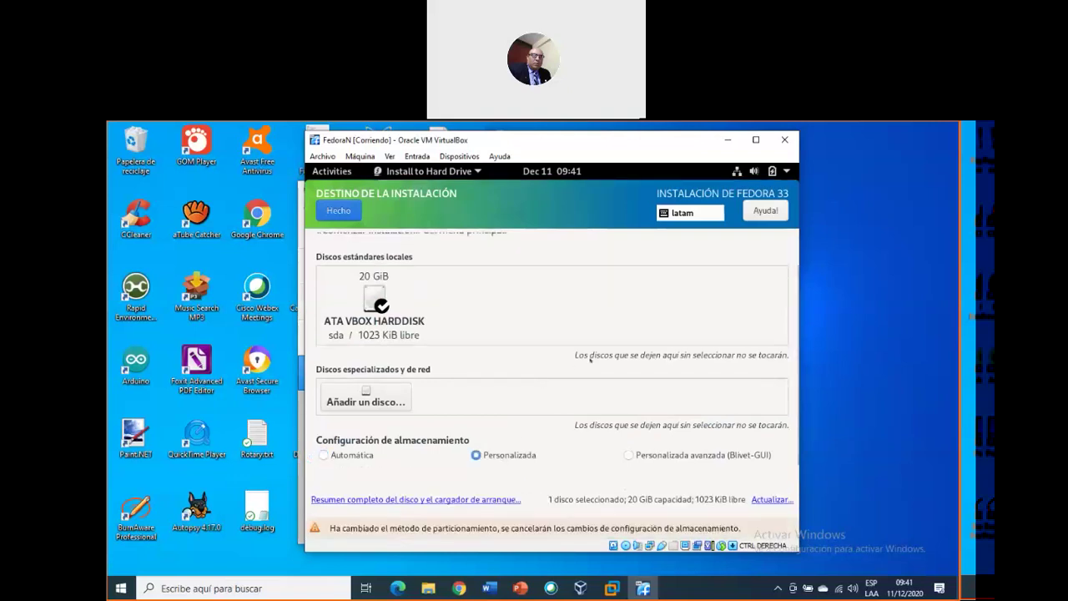
scroll(590, 359, "down", 1)
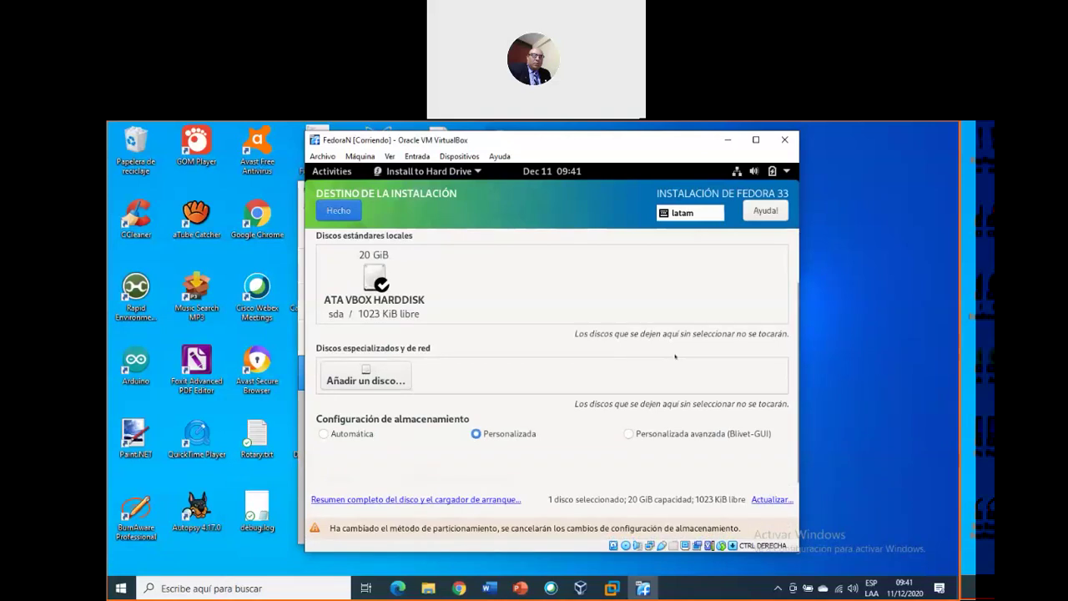
Step: Deselect the 20 GiB ATA VBOX HARDDISK, open and cancel the disk rescan, and return to the installation summary
left_click(424, 276)
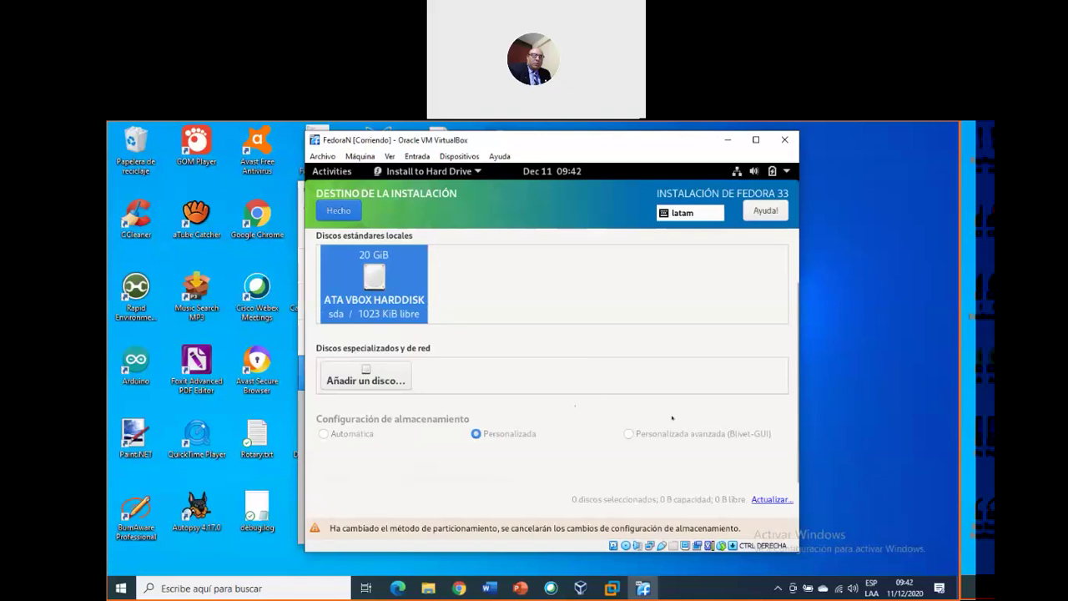
left_click(770, 499)
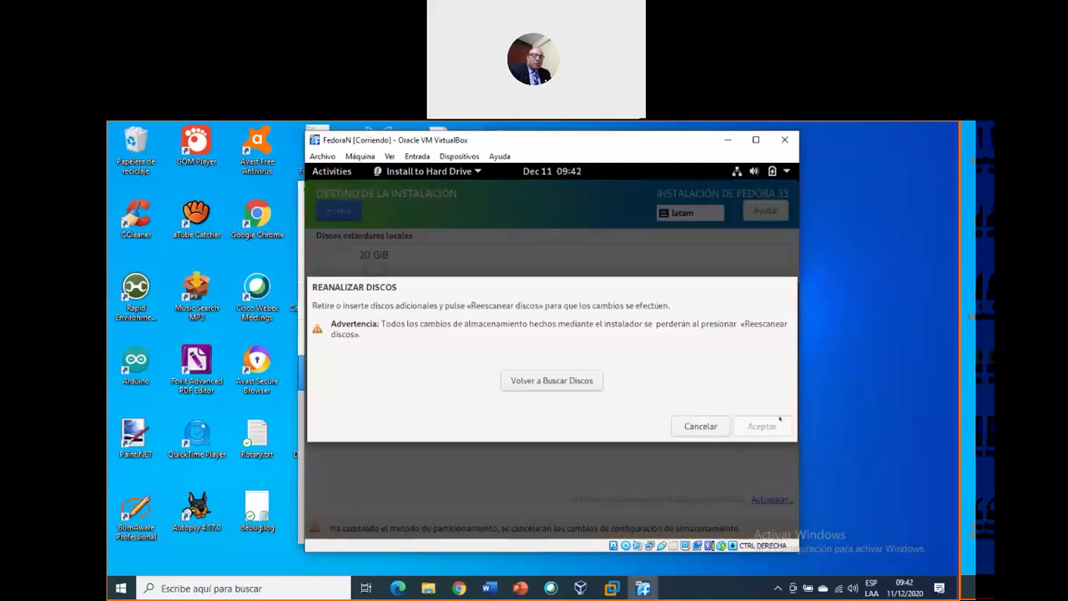
left_click(701, 425)
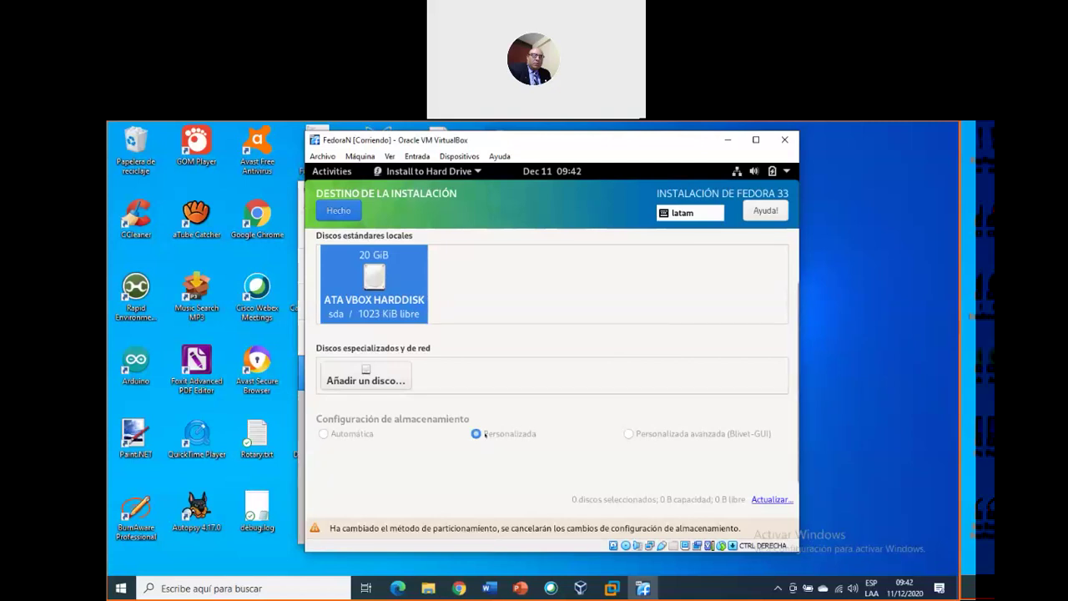
left_click(338, 210)
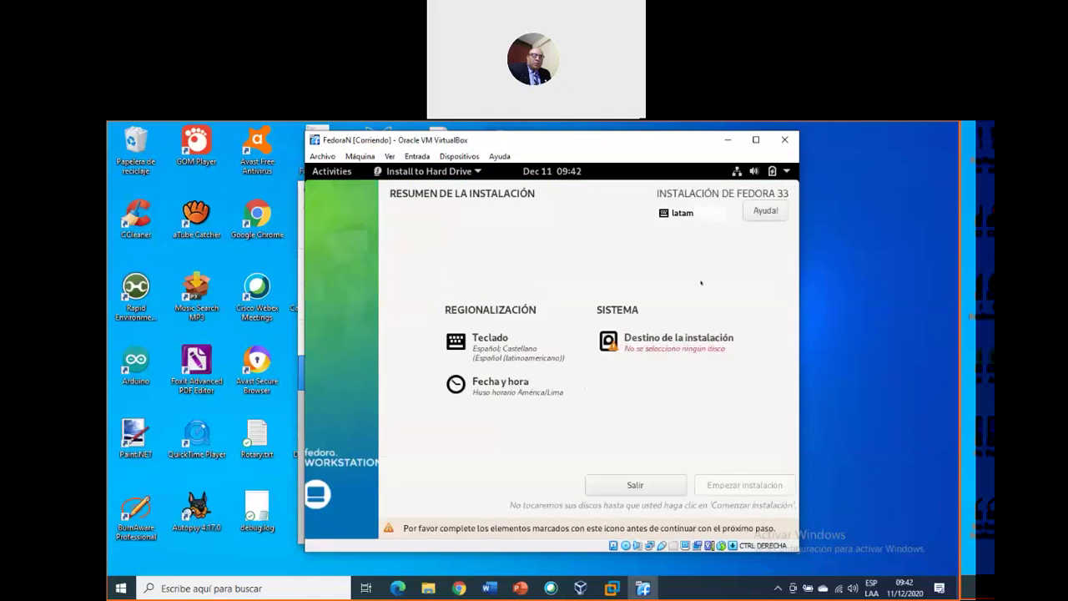
Step: Reselect the 20 GiB ATA VBOX HARDDISK as installation destination, continue to manual partitioning and view the available partitioning schemes
left_click(674, 343)
left_click(372, 285)
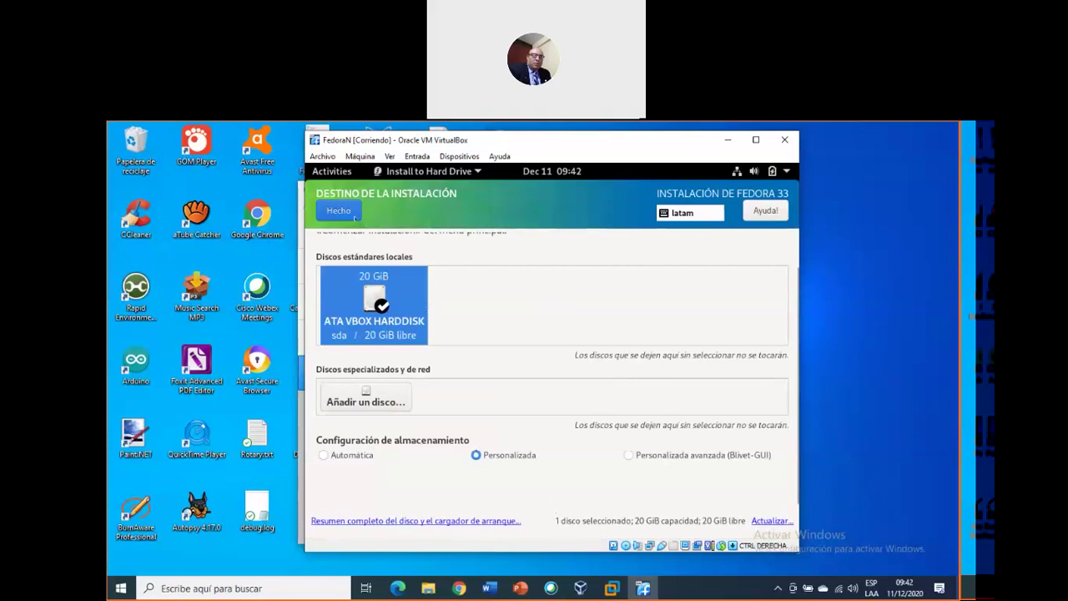
left_click(355, 218)
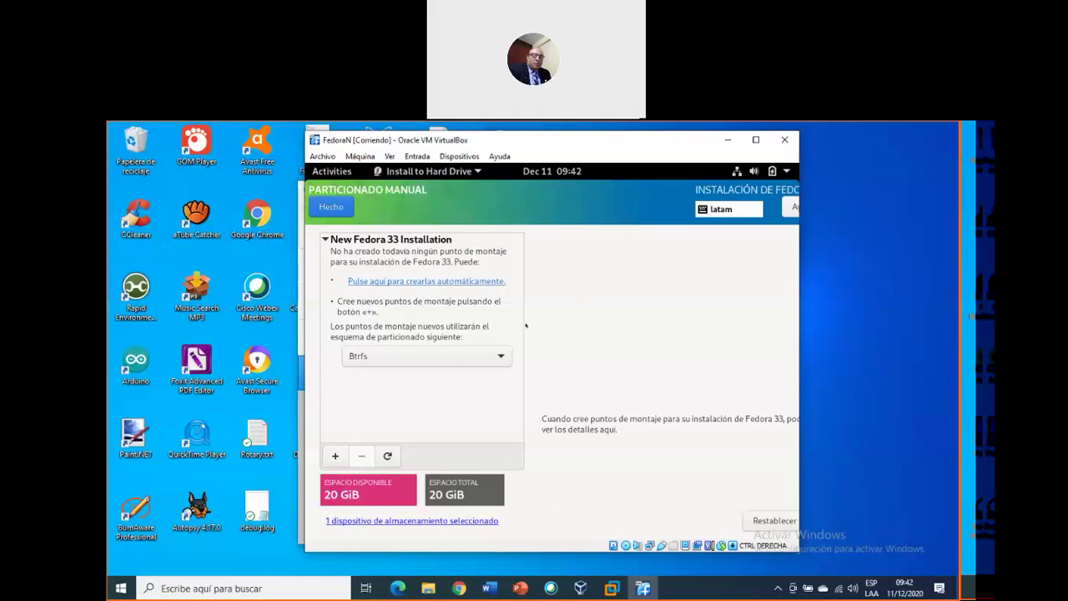
left_click(480, 355)
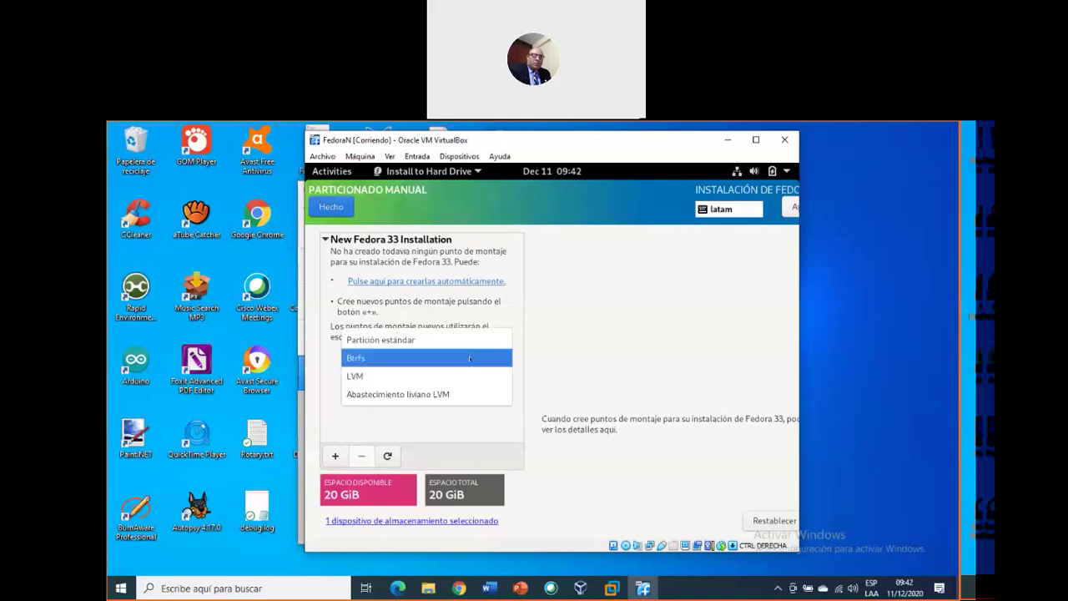
left_click(540, 301)
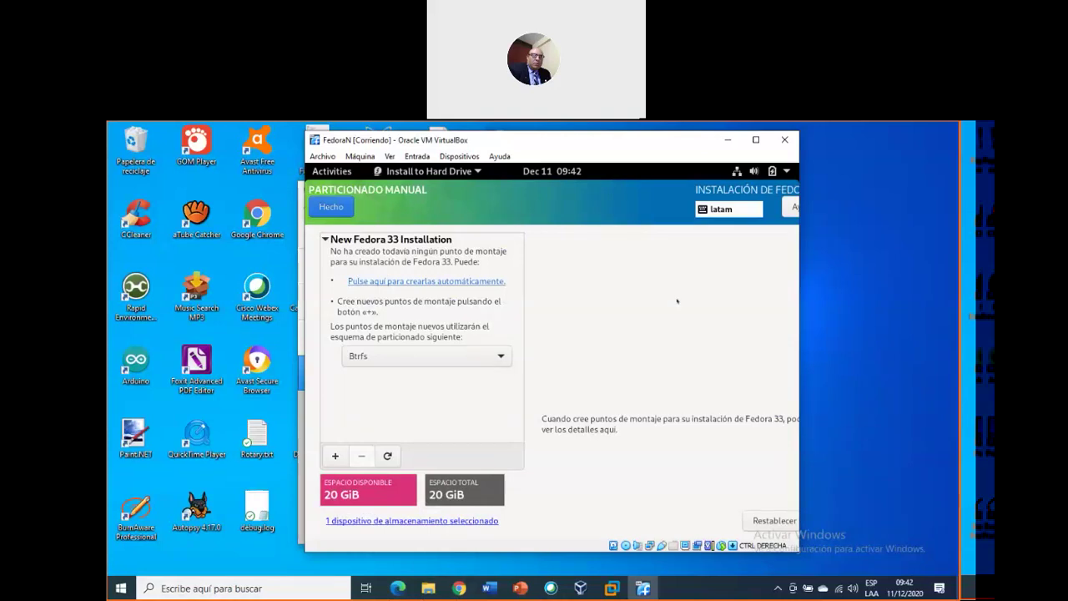
Step: Switch to File Explorer, try to open the Temp folder in C:\Windows and dismiss the permission request
left_click(429, 588)
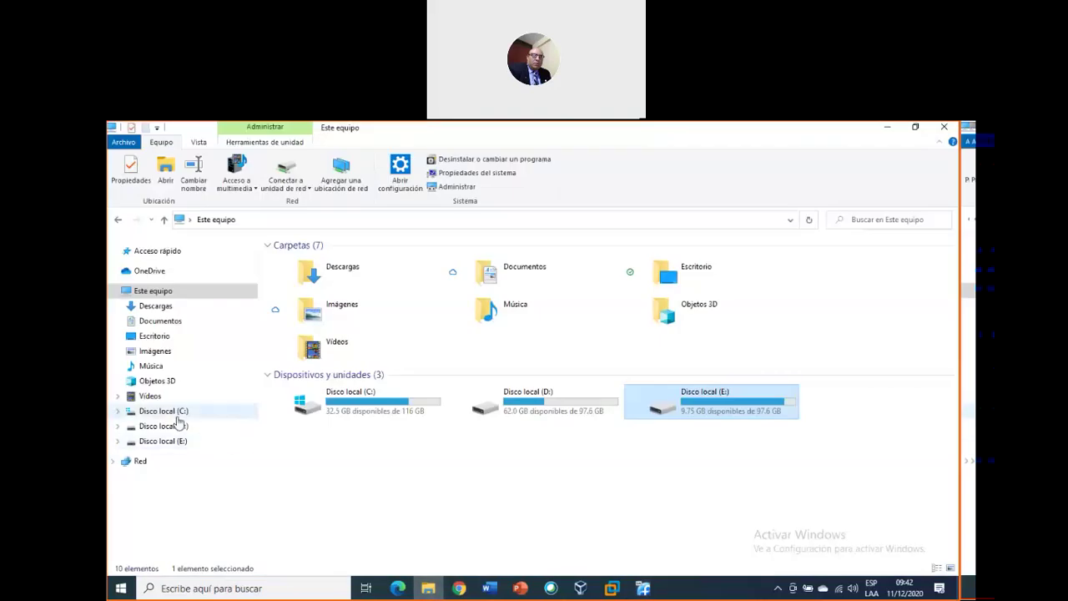
left_click(162, 411)
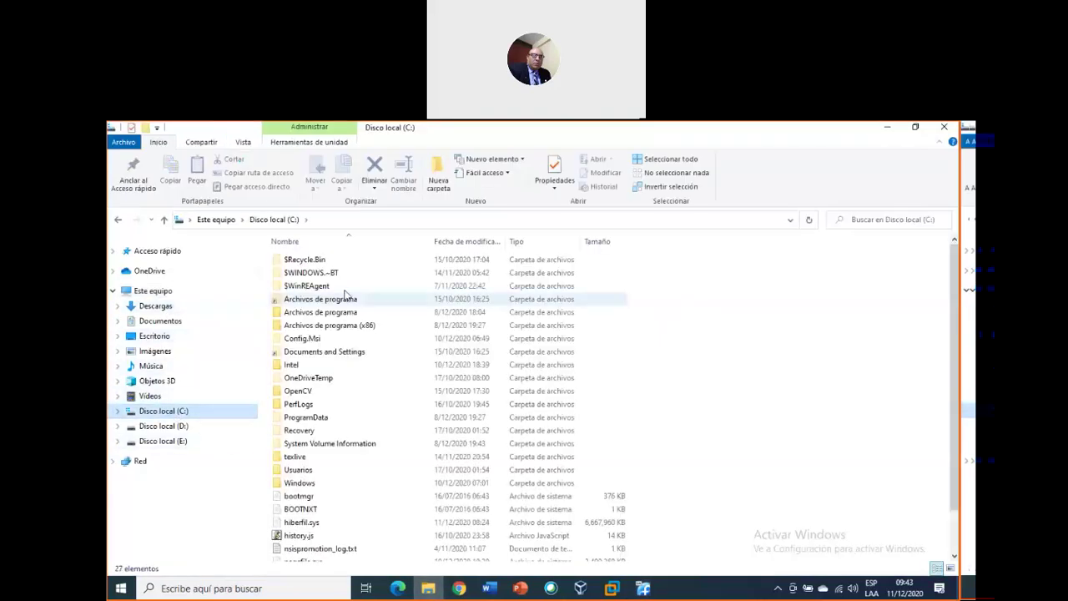
double_click(299, 482)
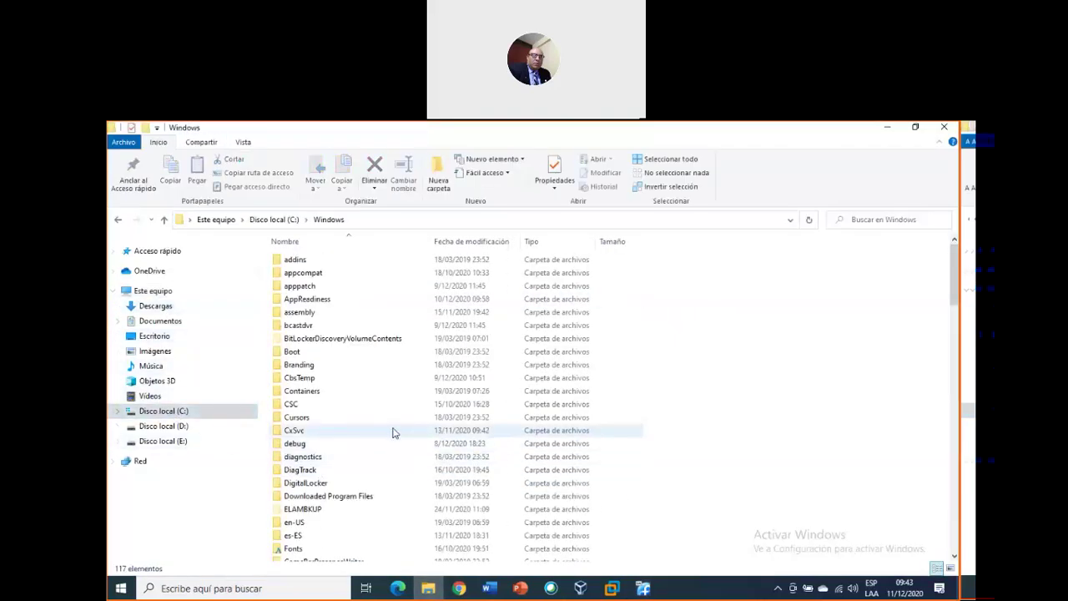
left_click(404, 429)
key("t")
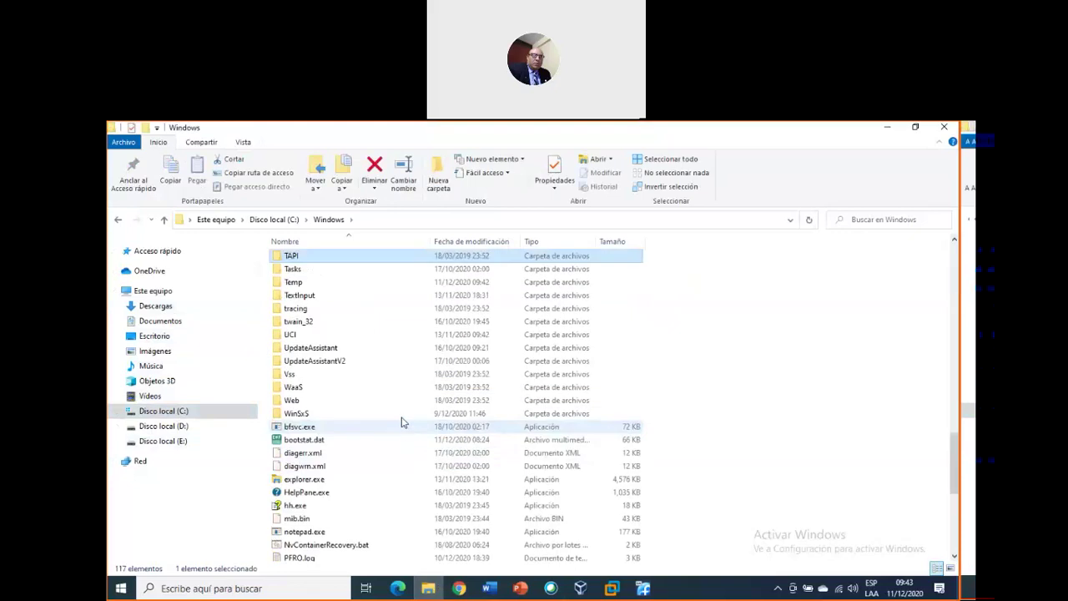
double_click(321, 283)
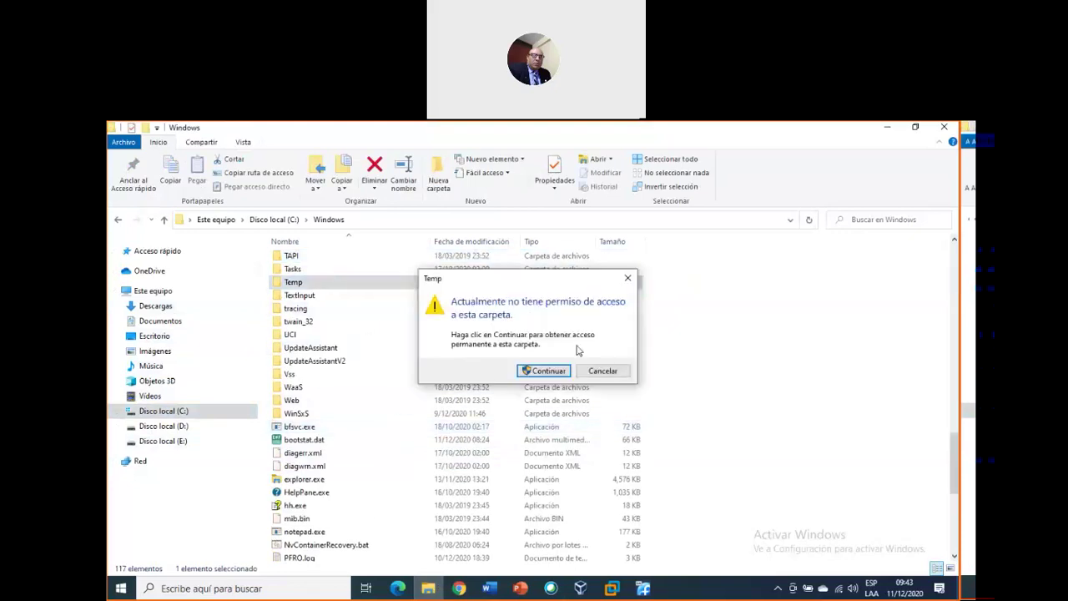
left_click(628, 279)
Step: Restore File Explorer to a smaller window, reposition and enlarge it to view the Temp folder, and minimize it
left_click(915, 127)
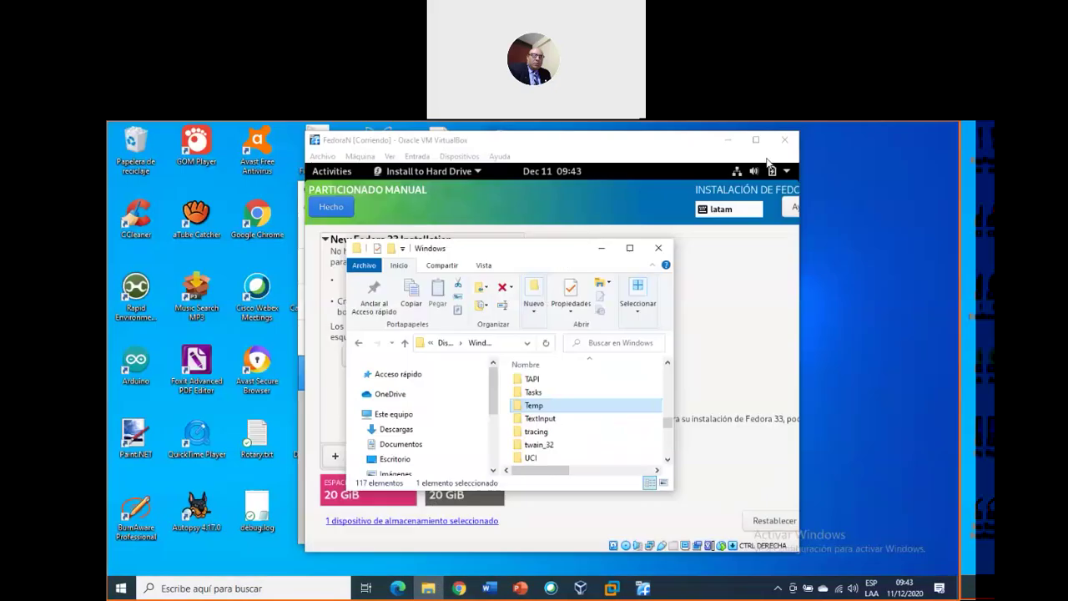
left_click_drag(553, 253, 395, 184)
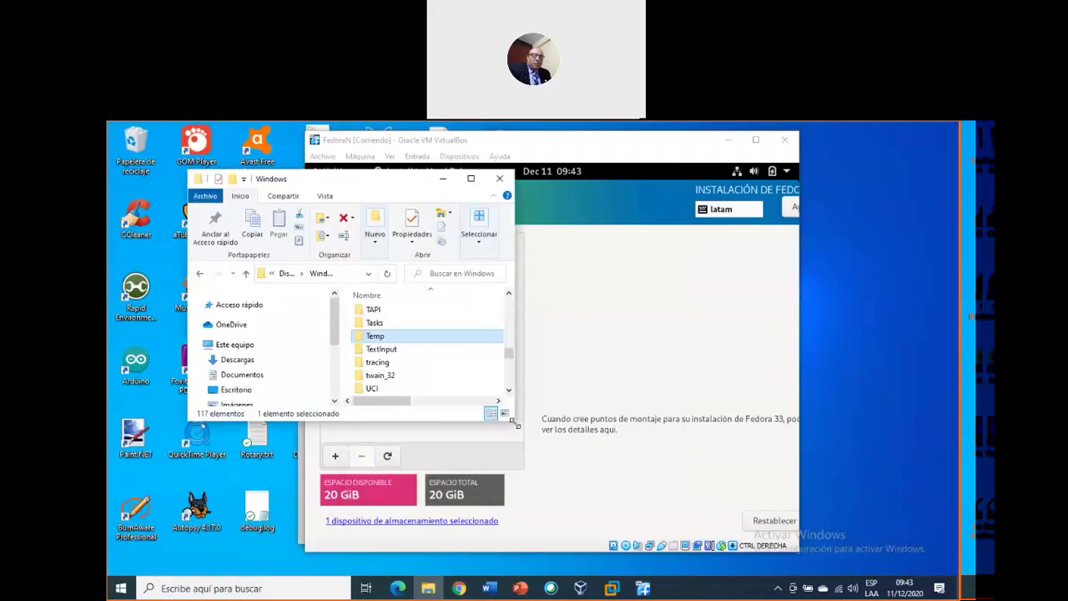
left_click_drag(515, 424, 734, 533)
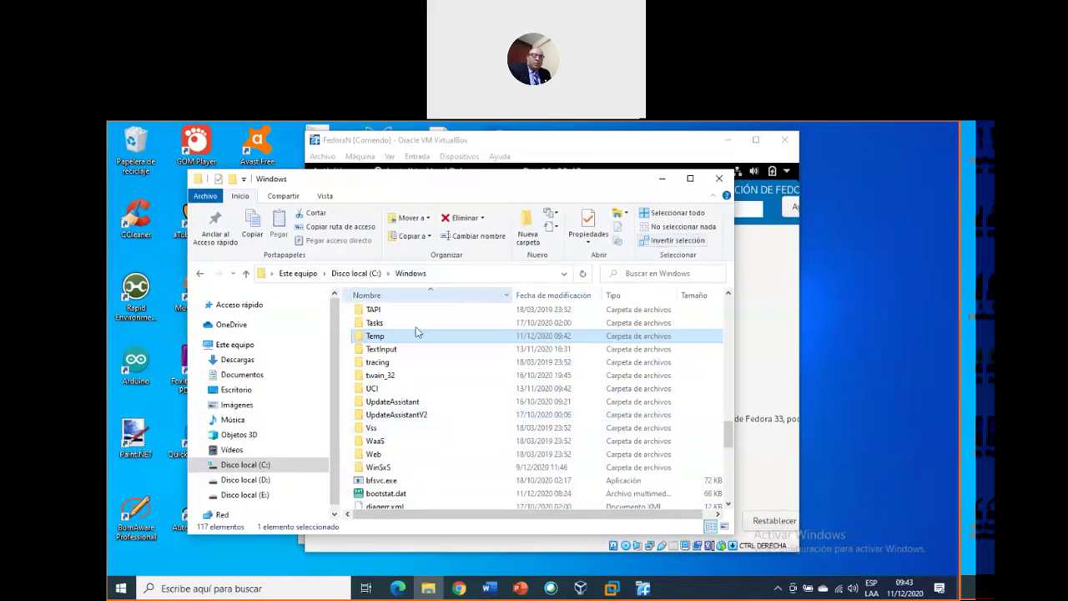
left_click(662, 179)
Step: Return to the FedoraN machine window, minimize the VirtualBox manager and reposition the machine window near the middle of the desktop
left_click(261, 593)
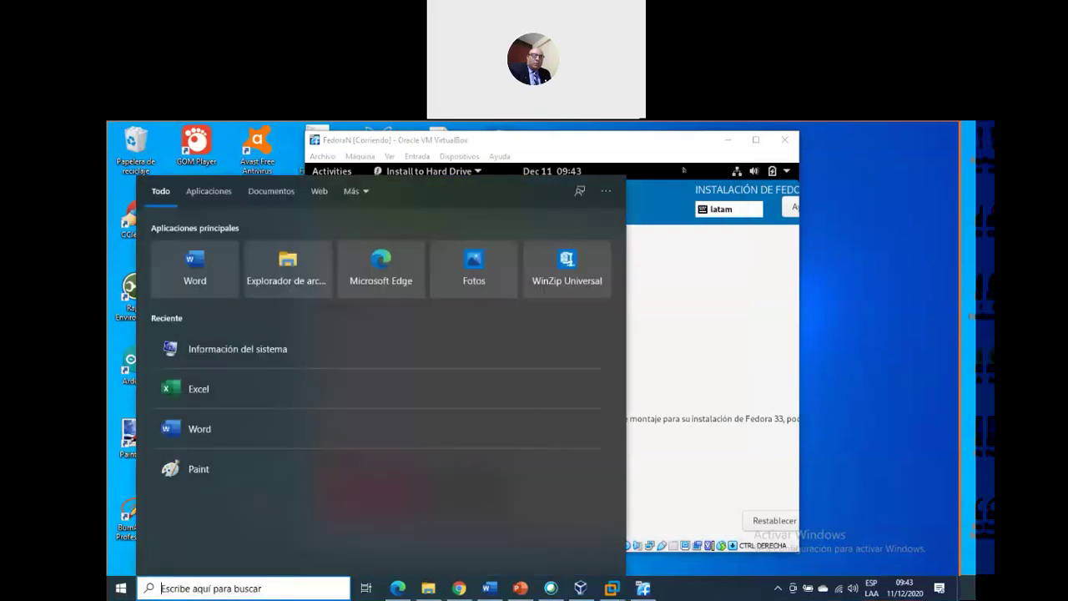
left_click(673, 142)
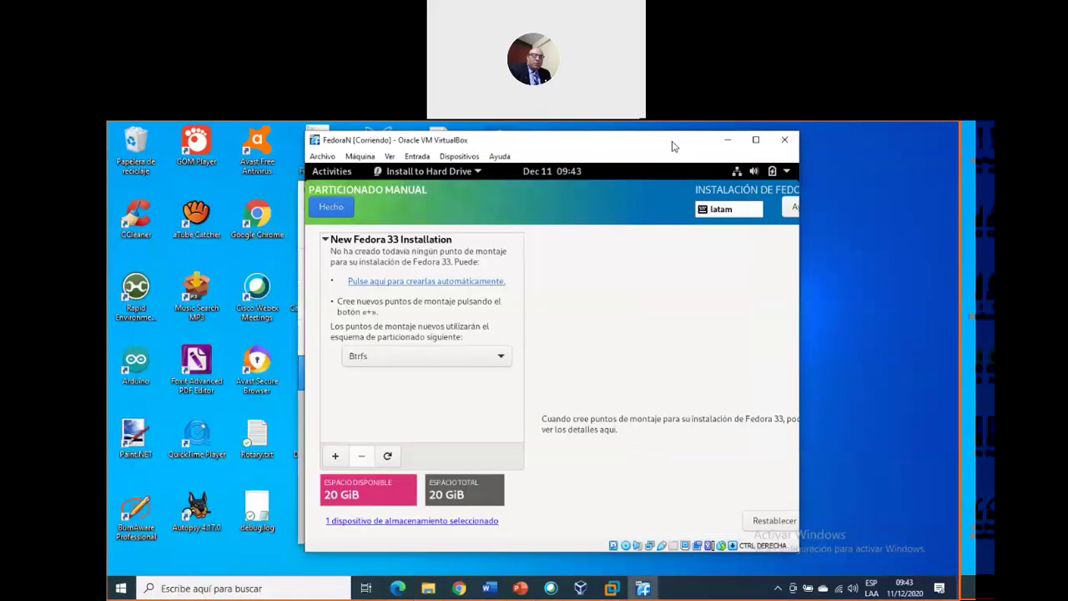
left_click_drag(856, 152, 896, 145)
left_click_drag(434, 201, 326, 257)
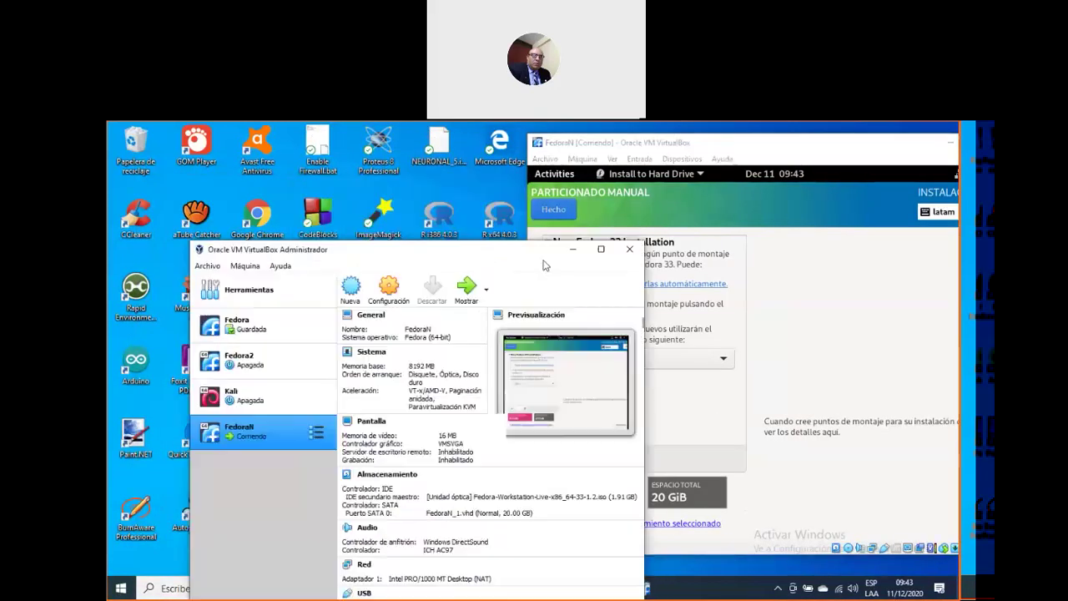
left_click(574, 250)
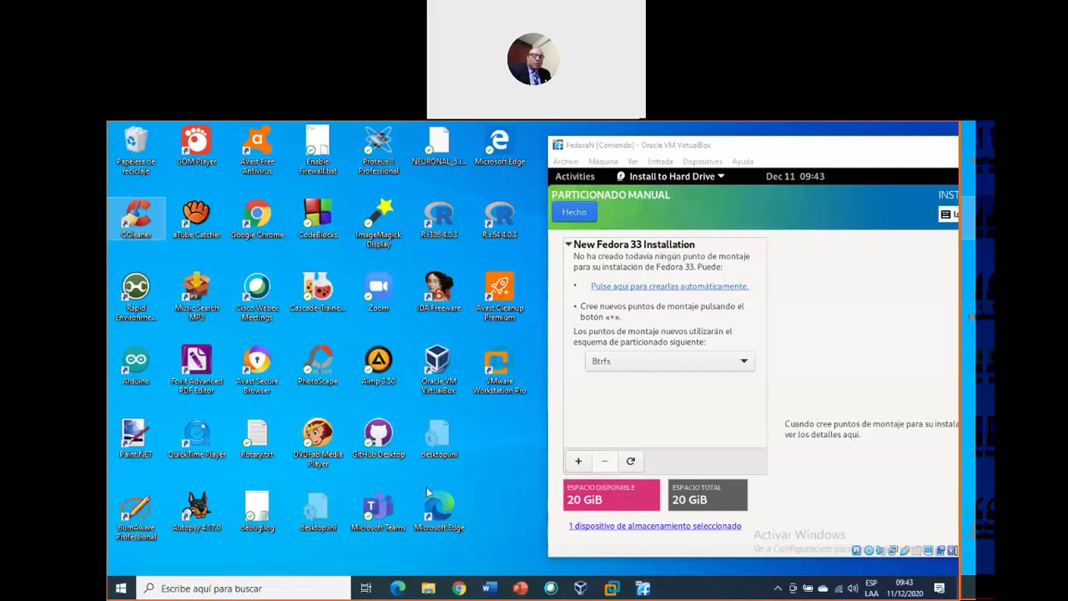
left_click(822, 271)
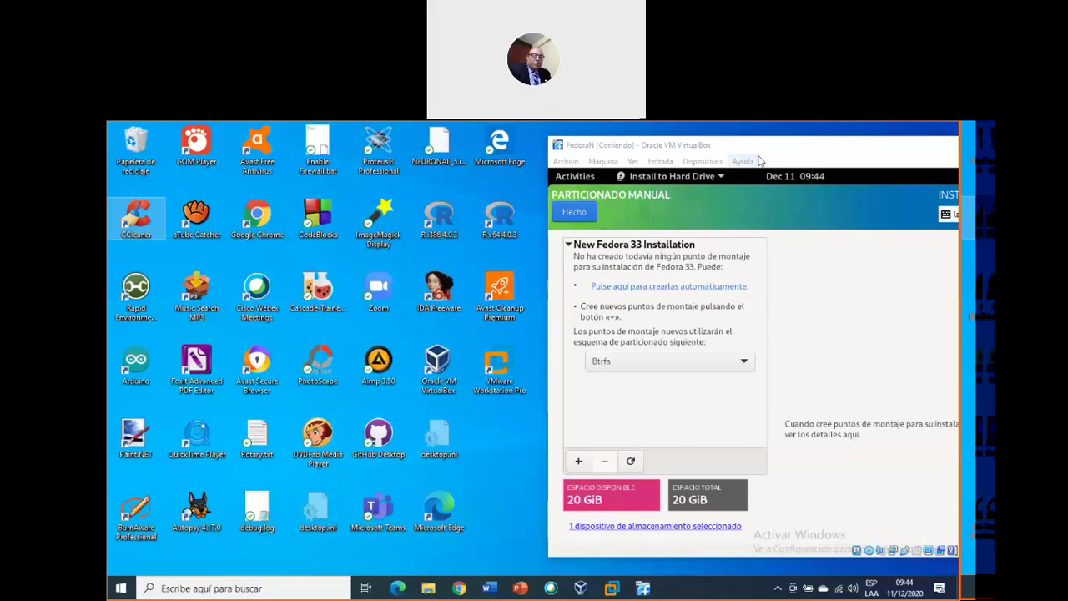
left_click_drag(701, 149, 690, 153)
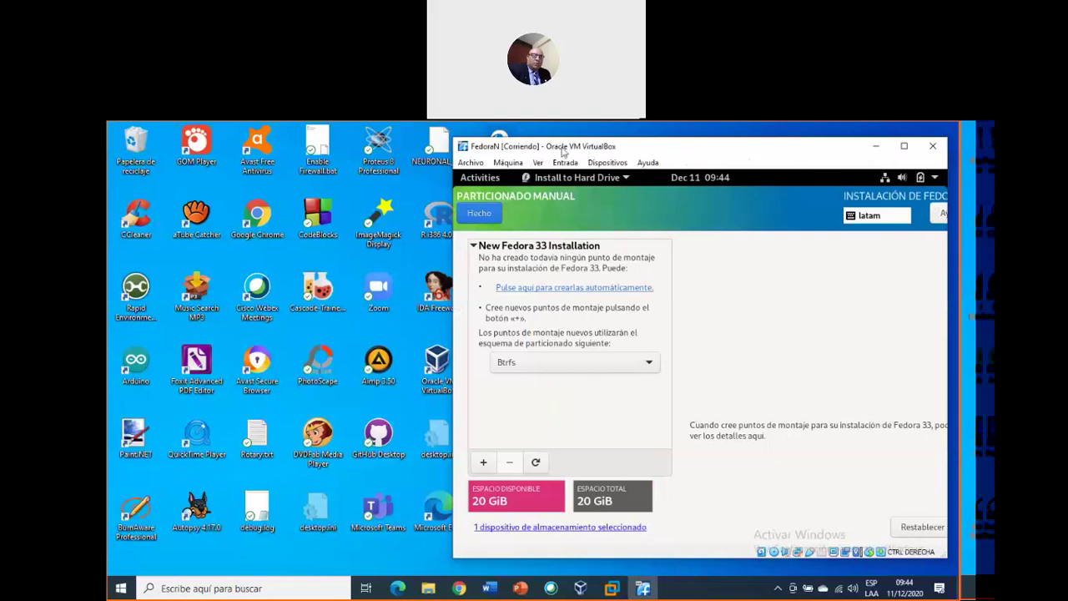
left_click_drag(563, 150, 421, 148)
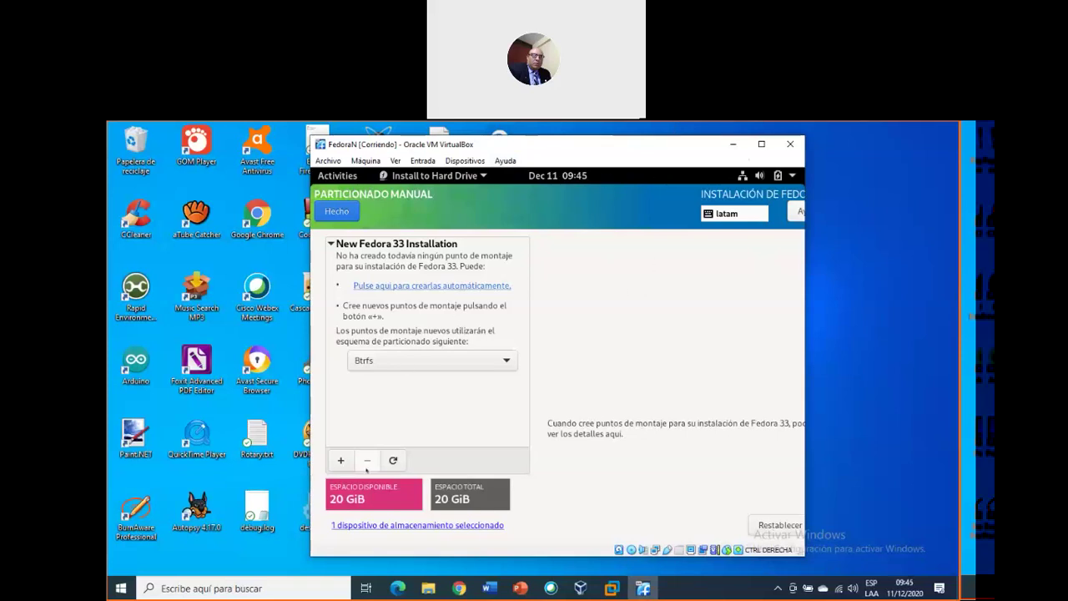
Step: Start a new mount point for /boot and set its desired capacity to 300
left_click(340, 460)
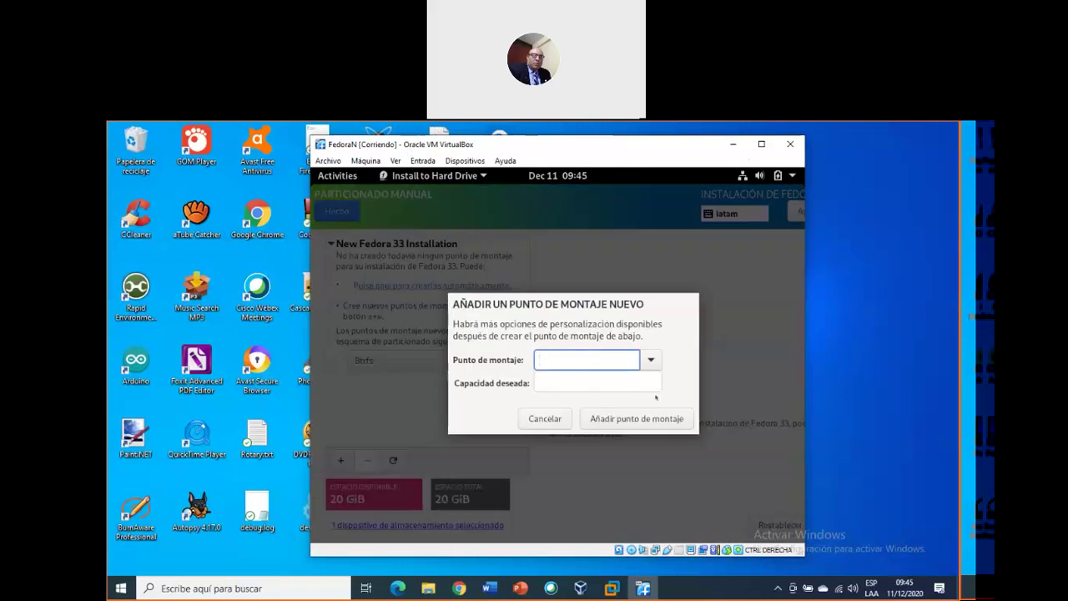
left_click(545, 416)
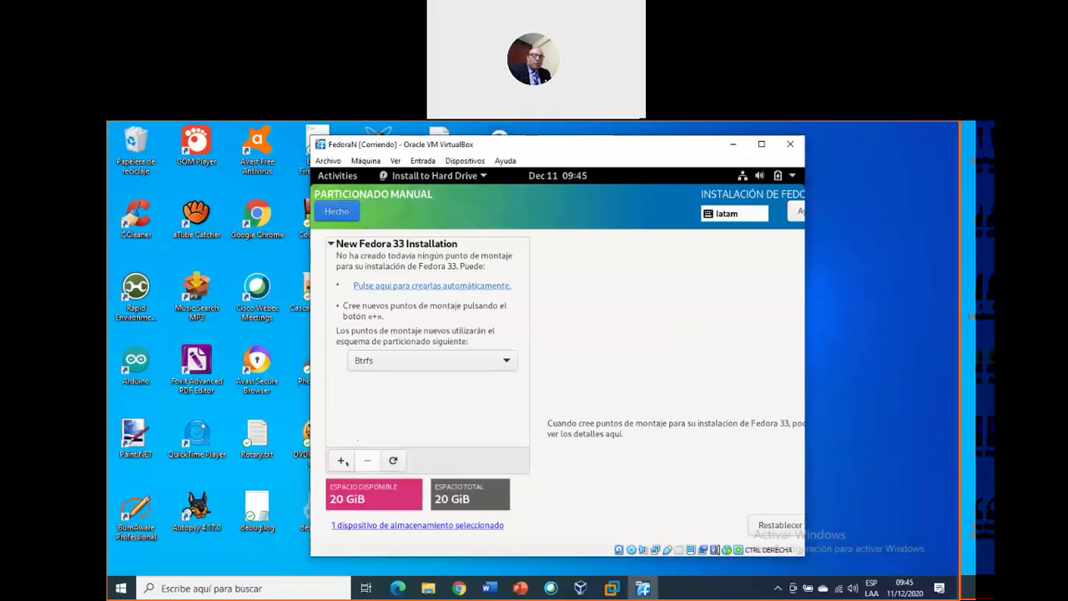
left_click(345, 461)
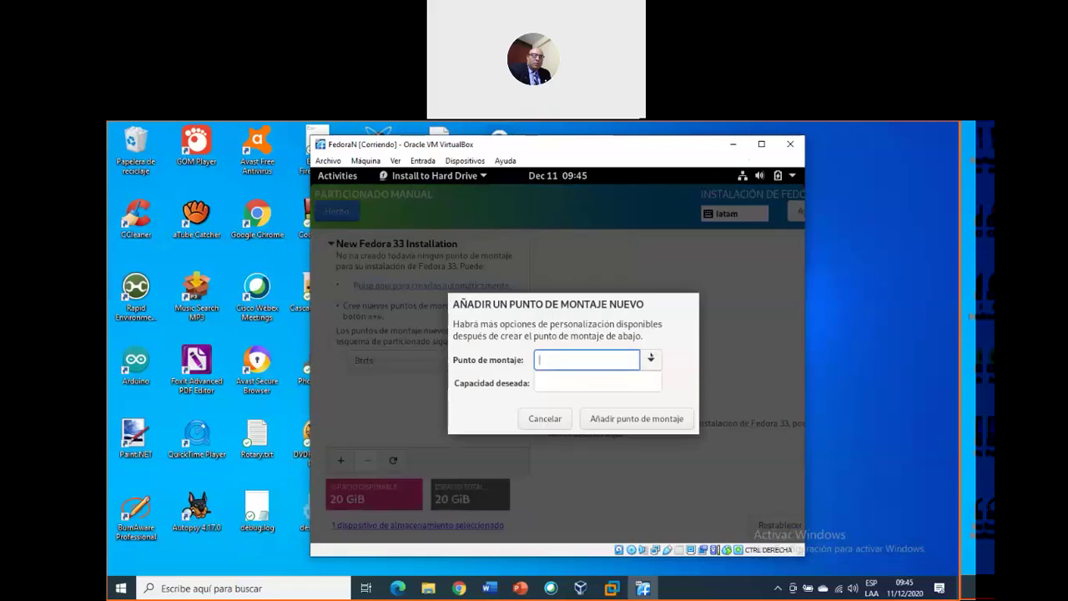
left_click(651, 359)
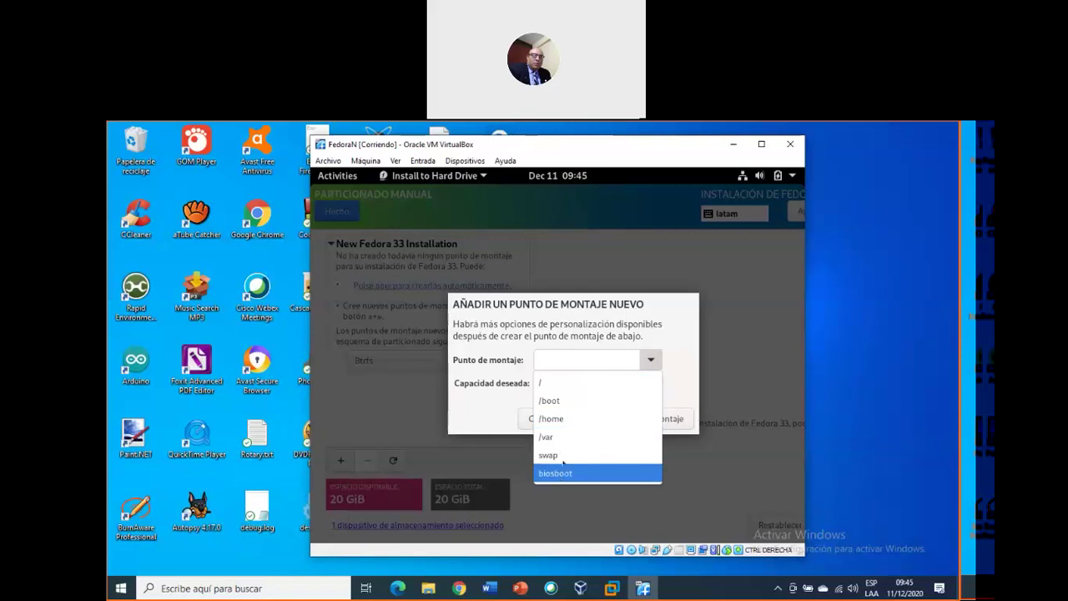
left_click(571, 402)
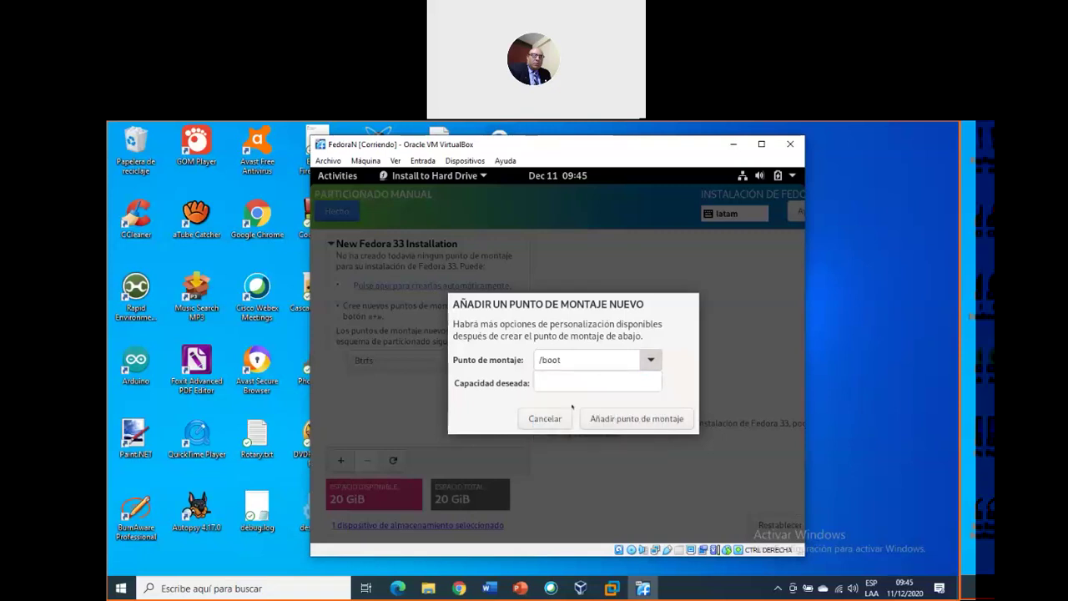
left_click(556, 381)
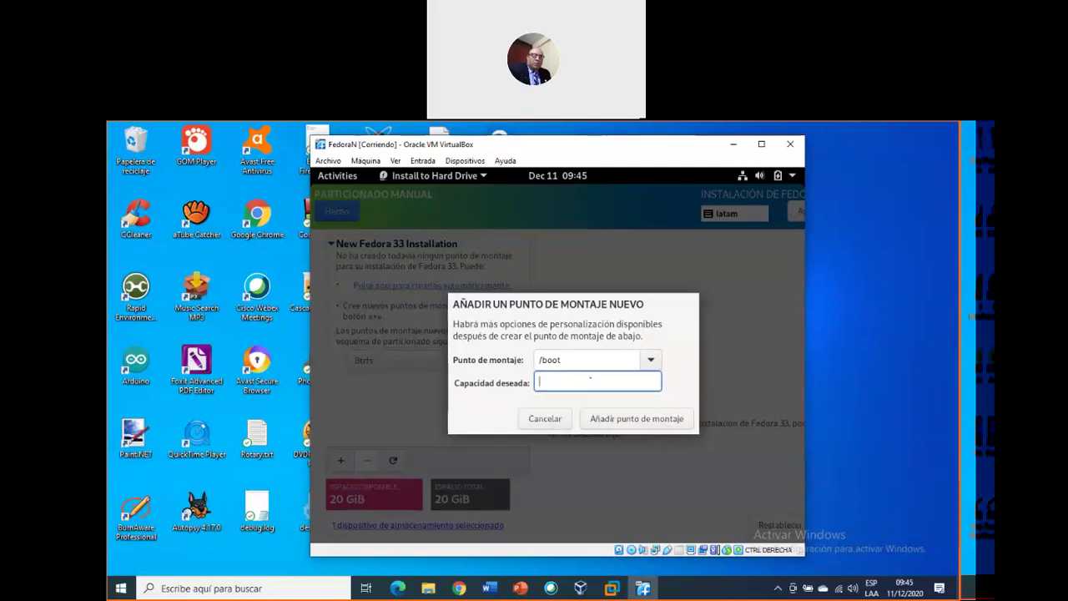
type("300")
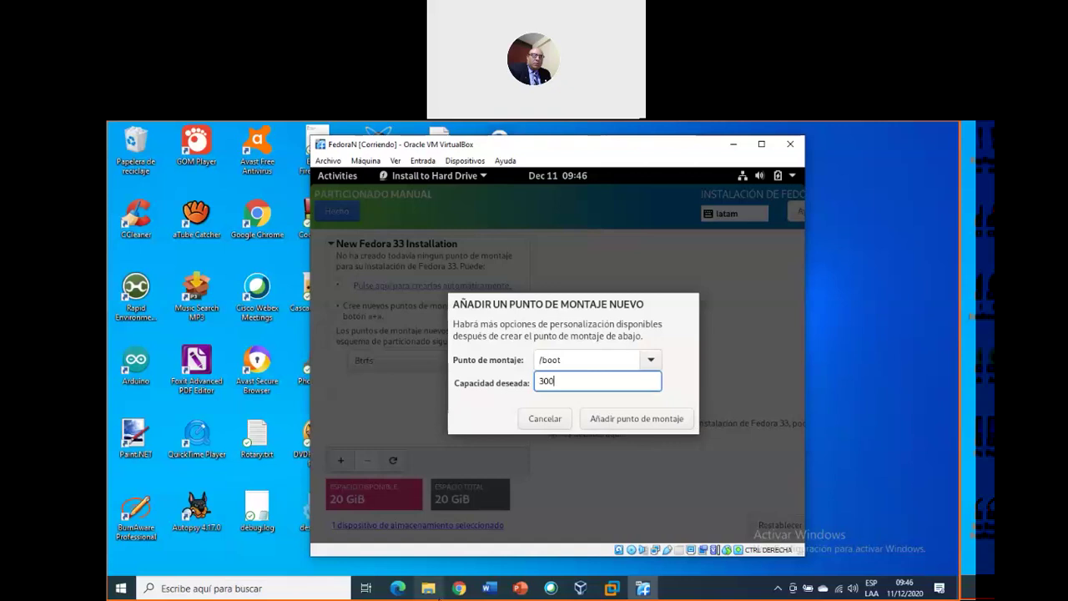
Step: Switch to File Explorer, view the contents of local disks D:, E: and C:, and minimize the repositioned window
left_click(428, 589)
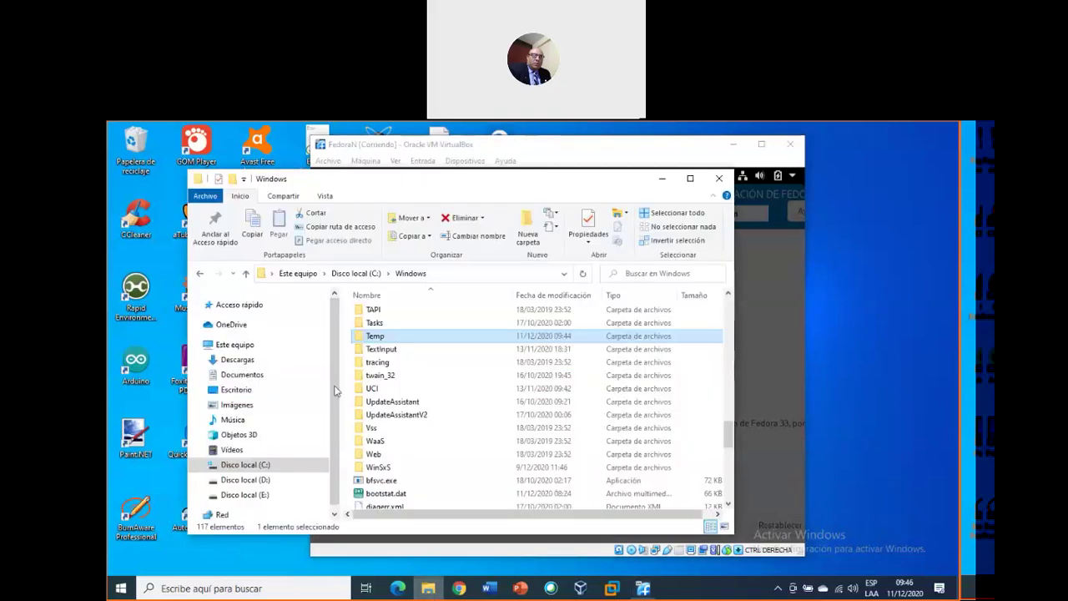
left_click(261, 467)
left_click(262, 481)
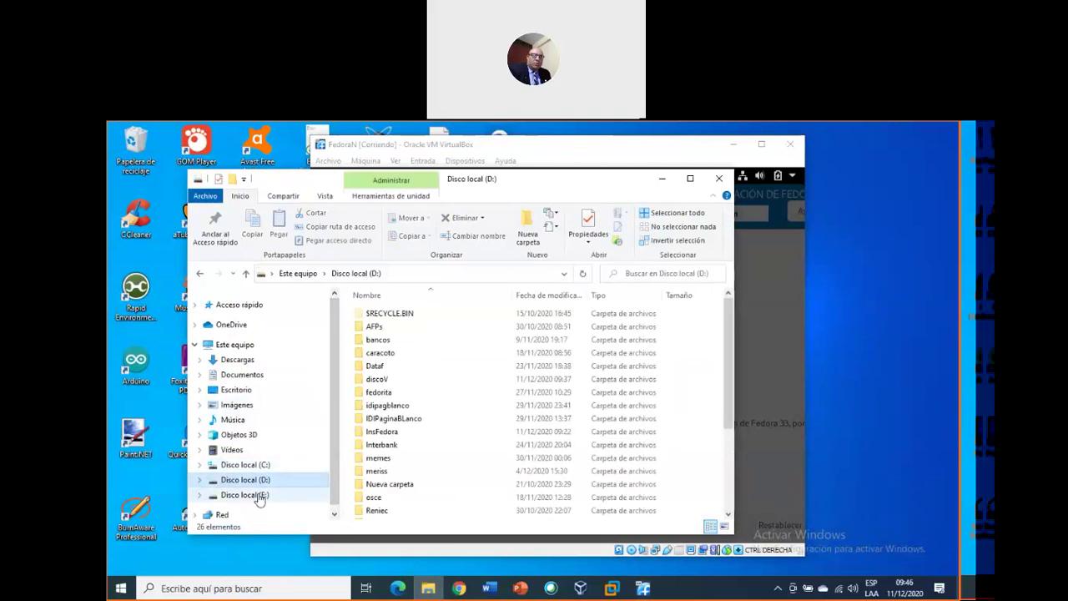
left_click(263, 495)
left_click(262, 466)
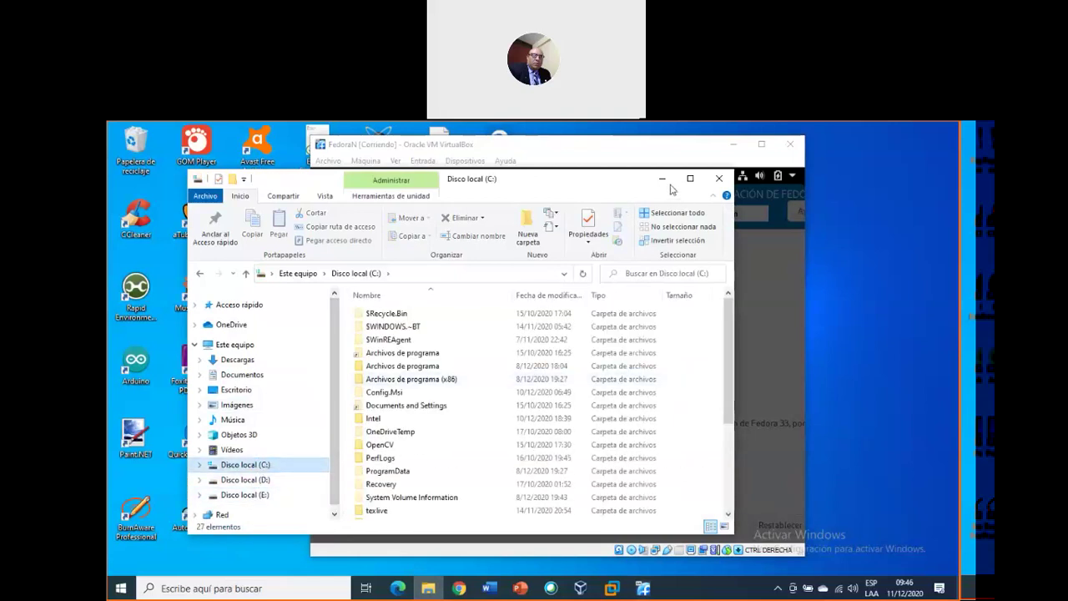
left_click_drag(596, 176, 573, 165)
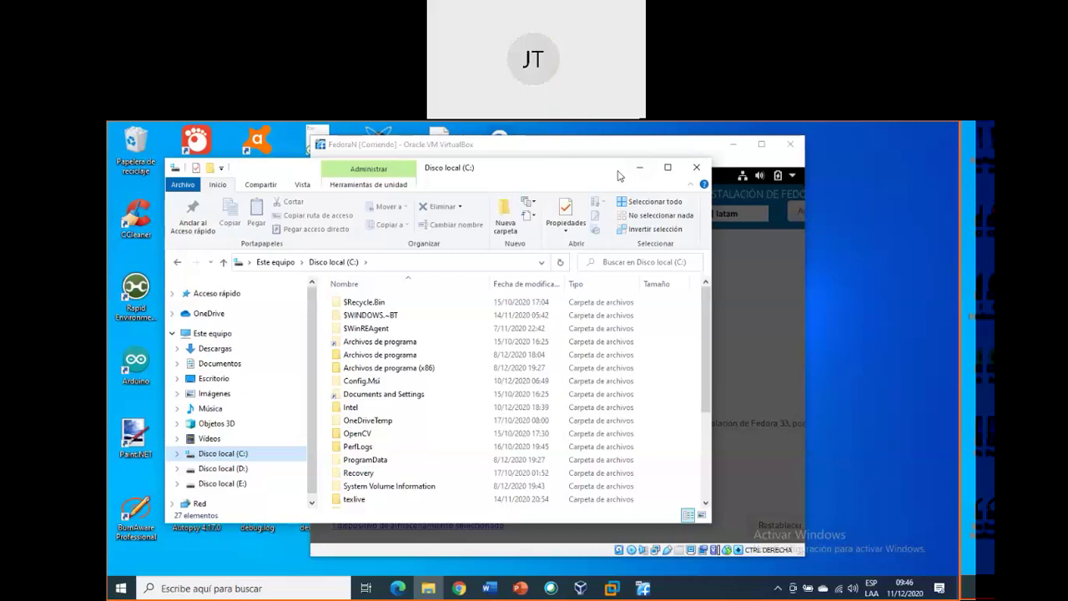
left_click_drag(589, 175, 551, 214)
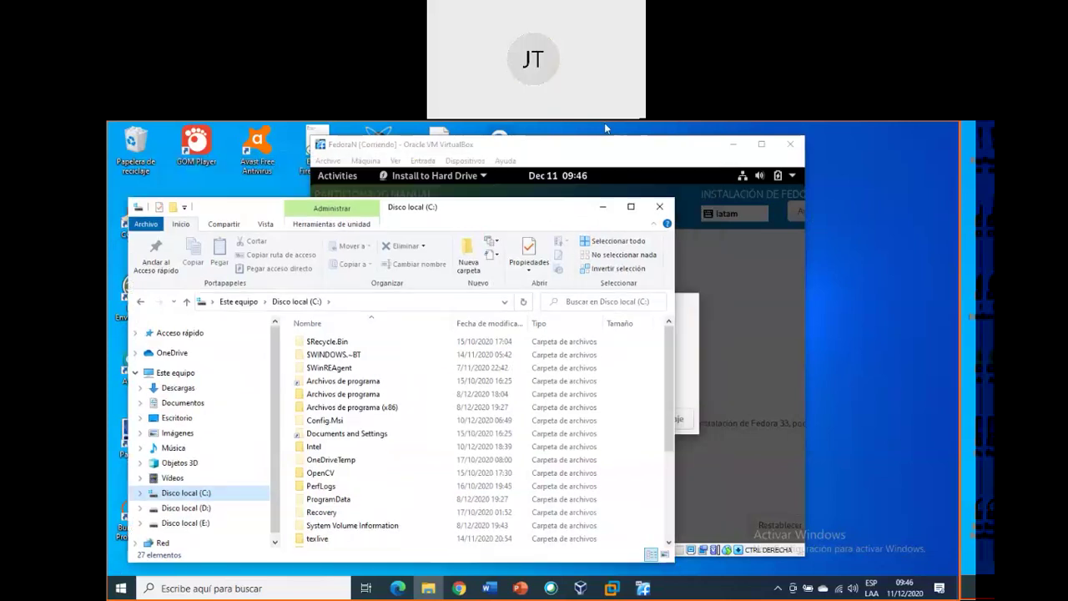
left_click(651, 140)
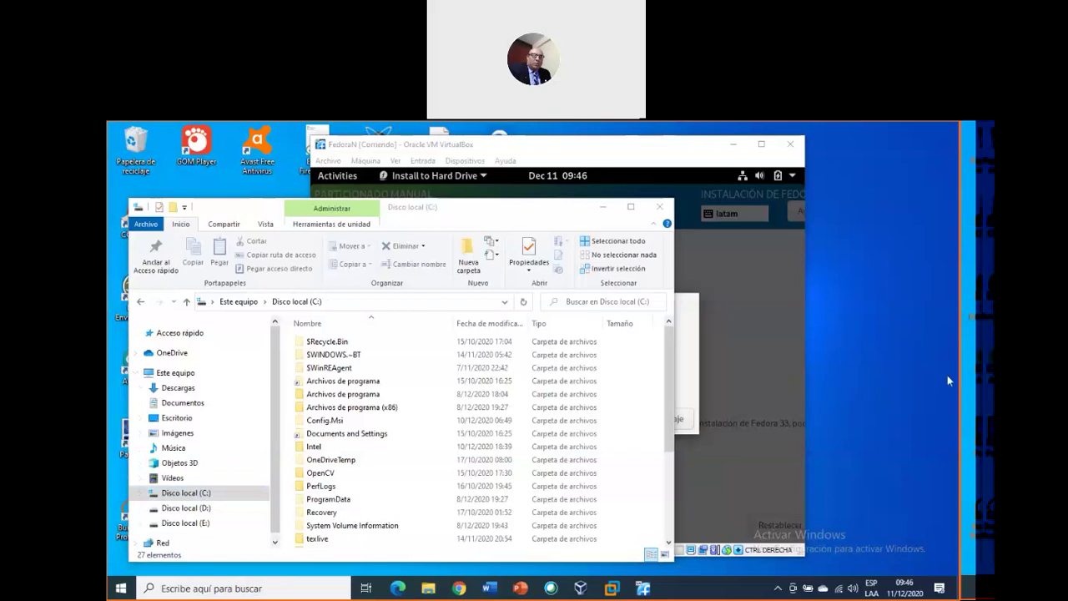
left_click(602, 207)
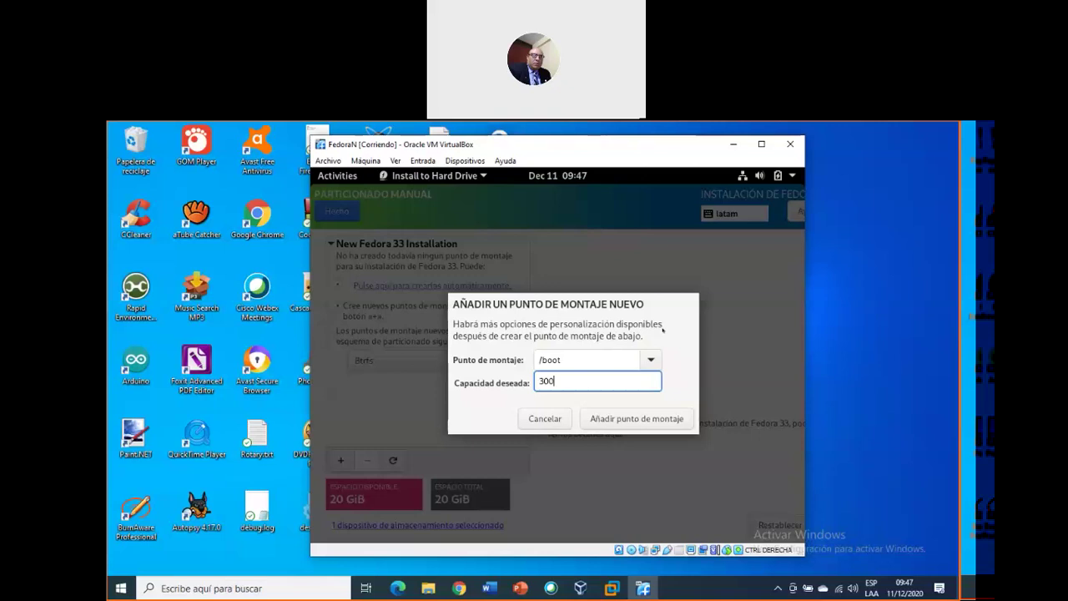
Step: Reopen File Explorer and browse the folders inside C:\Windows
left_click(428, 588)
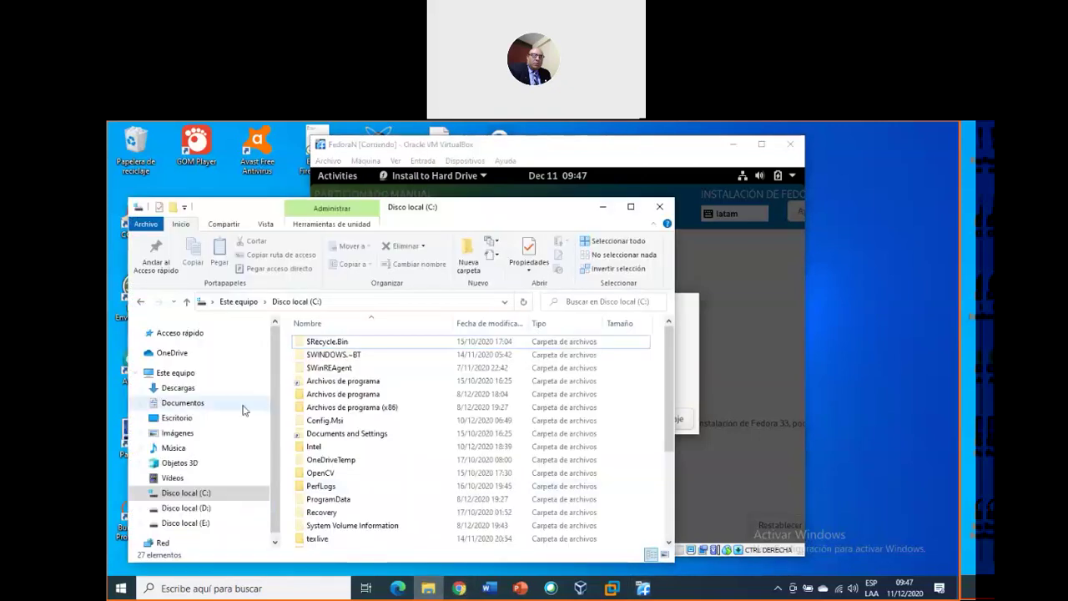
scroll(376, 501, "down", 3)
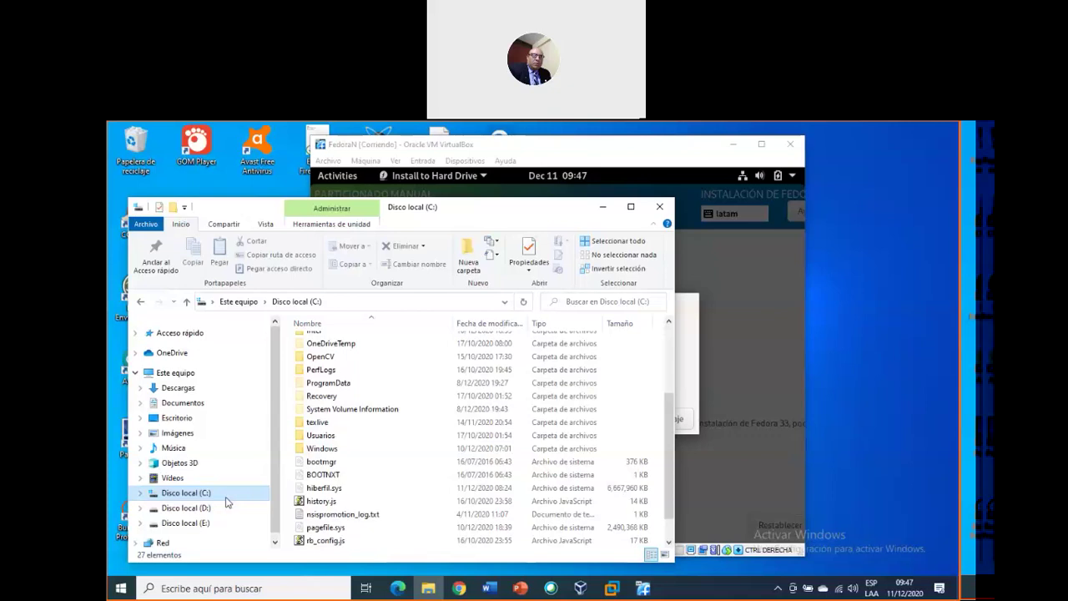
double_click(334, 448)
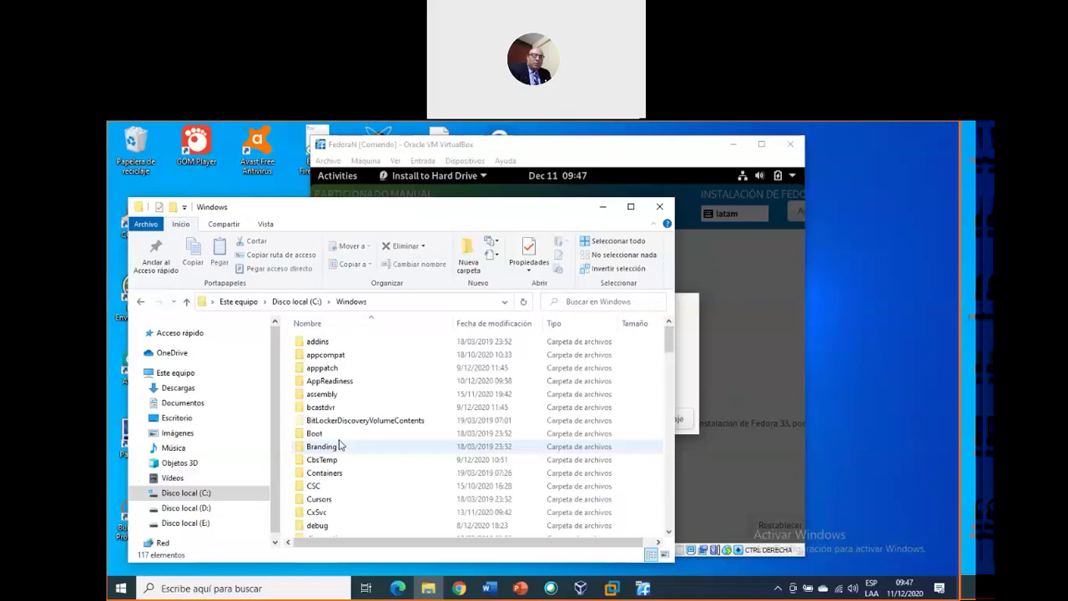
scroll(383, 501, "down", 11)
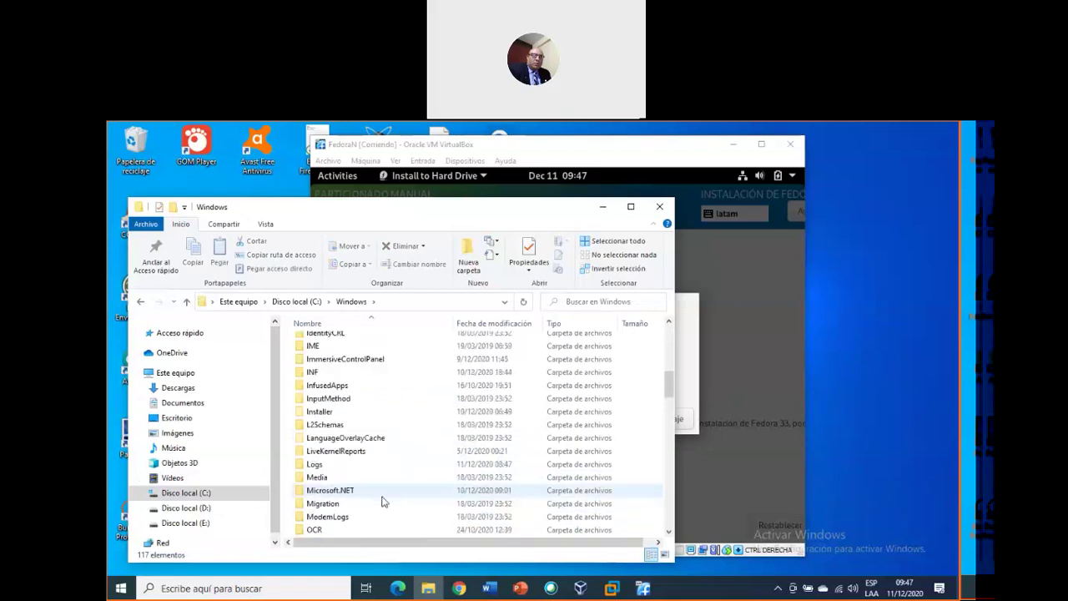
scroll(382, 501, "down", 7)
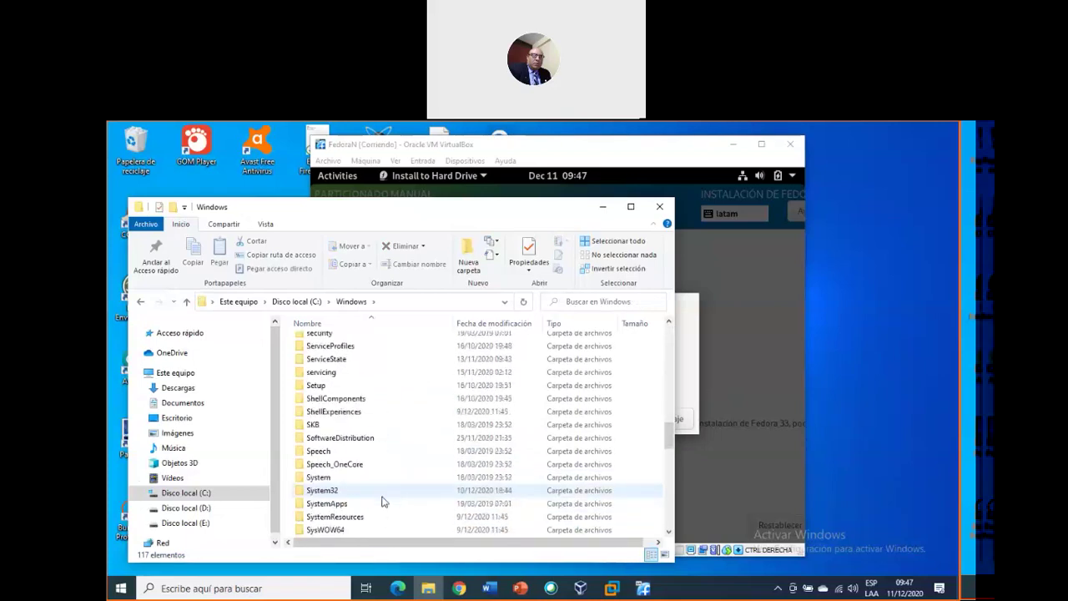
Step: Return to the FedoraN installer and add the /boot mount point with the 300 capacity already entered
left_click(603, 206)
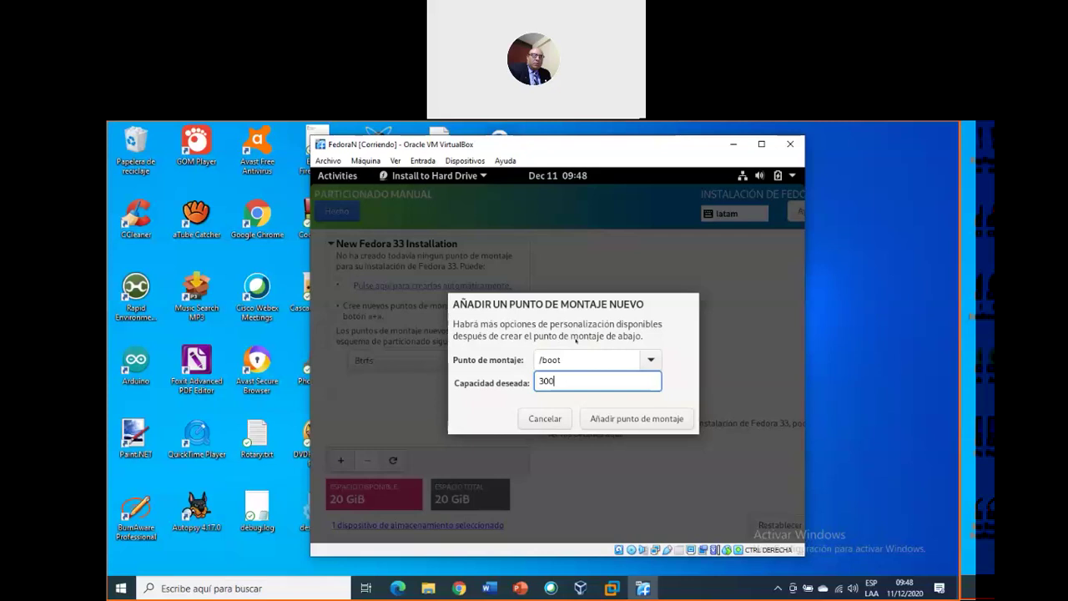
left_click(646, 419)
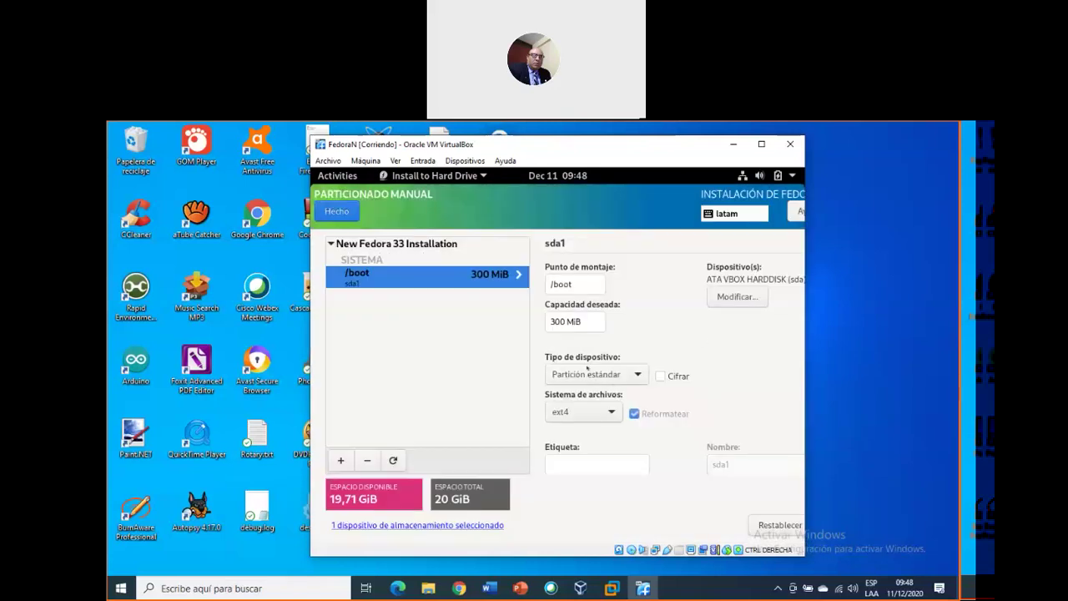
Step: Add a /home mount point with a desired capacity of 5000
left_click(341, 460)
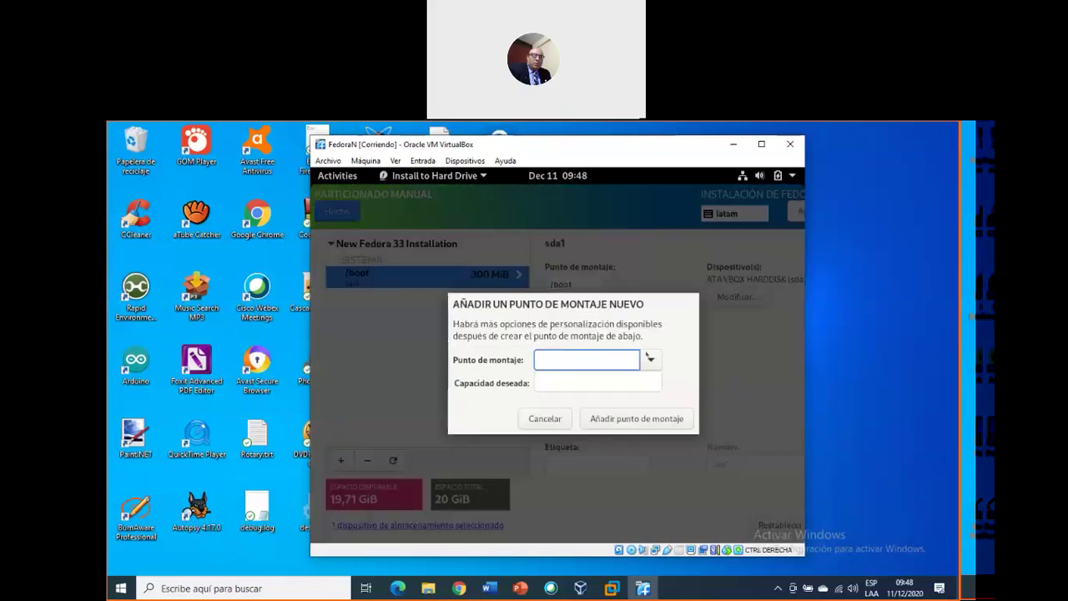
left_click(651, 360)
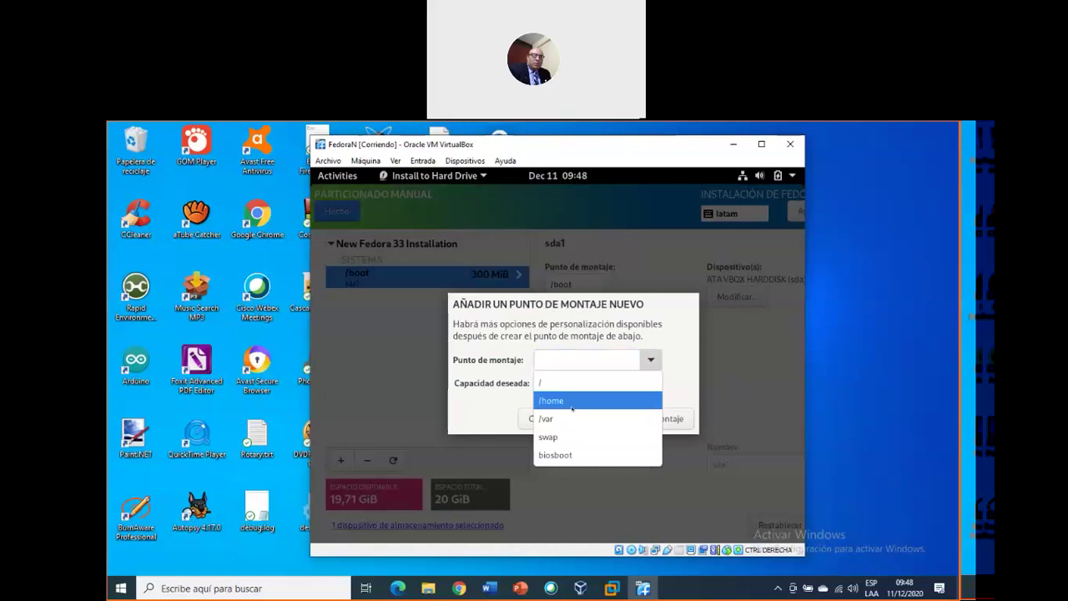
left_click(650, 360)
left_click(651, 359)
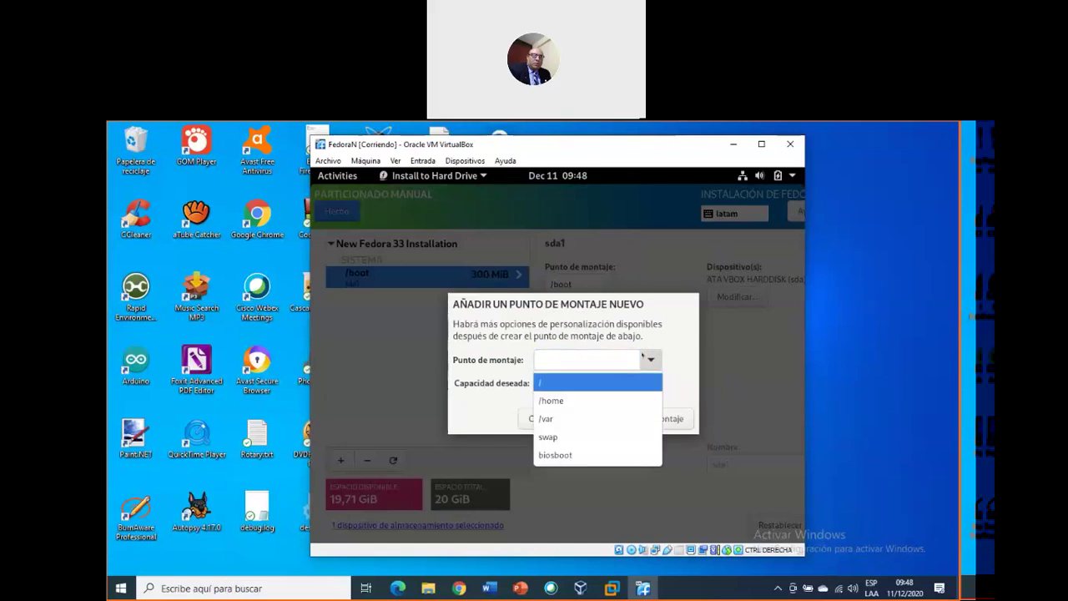
left_click(561, 402)
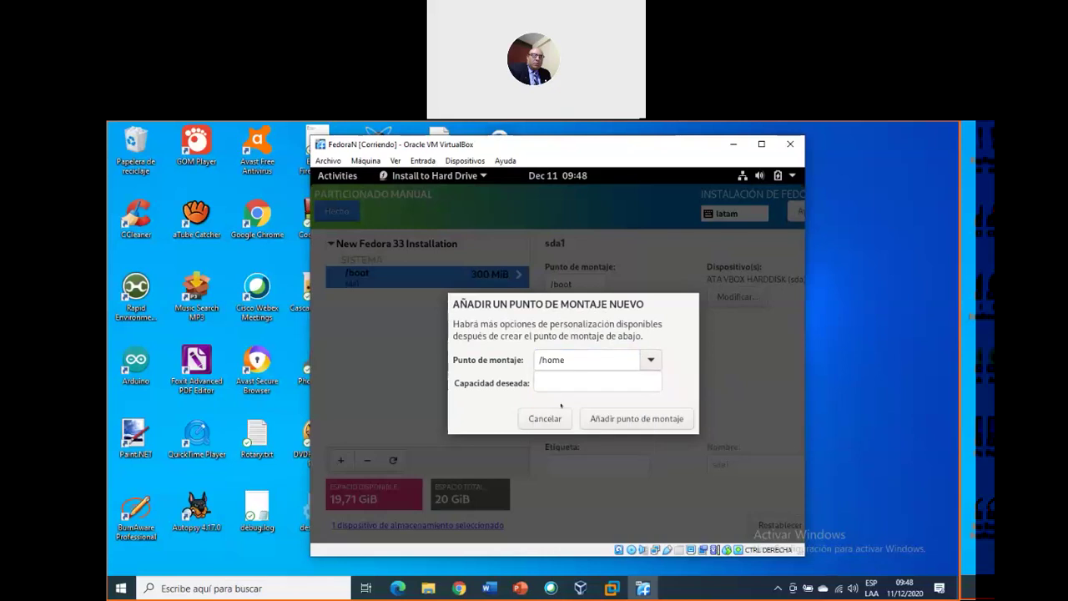
left_click(565, 381)
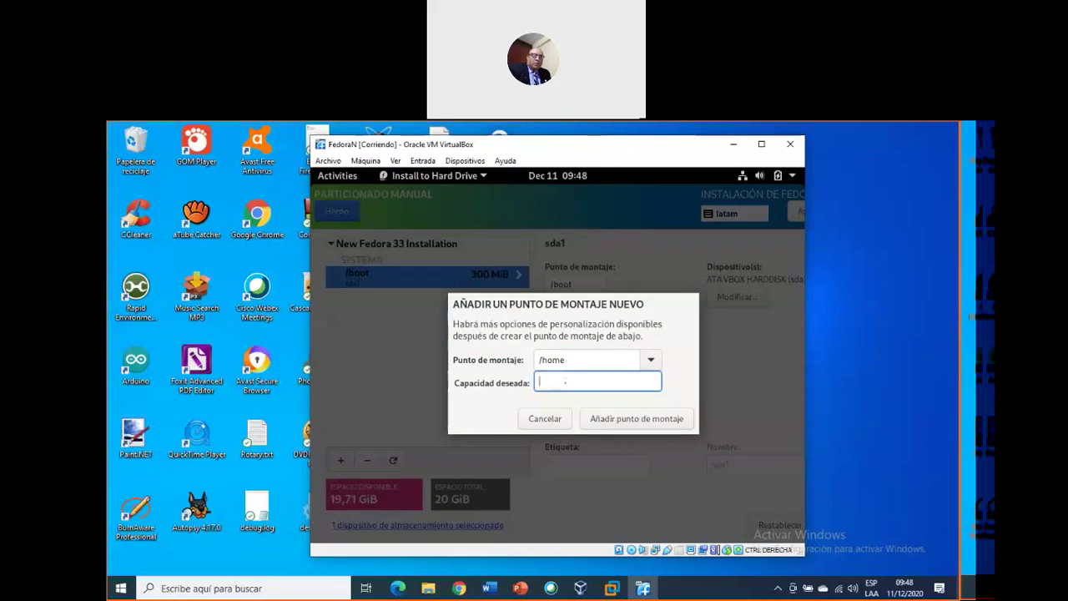
type("5000")
left_click(636, 419)
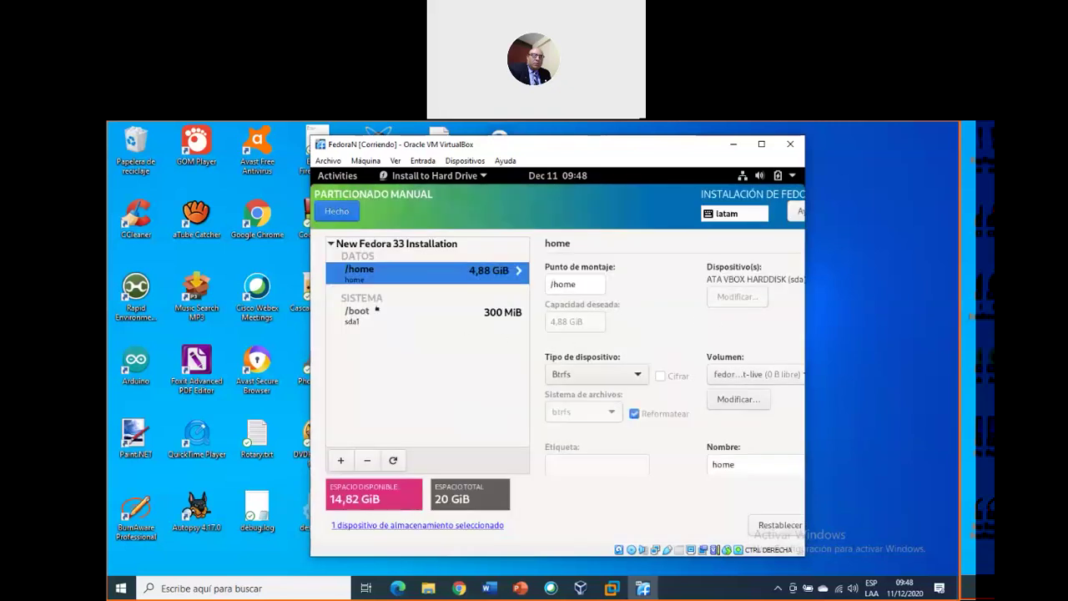
Step: View the /boot partition's details, then start another new mount point and choose /var for it
left_click(479, 321)
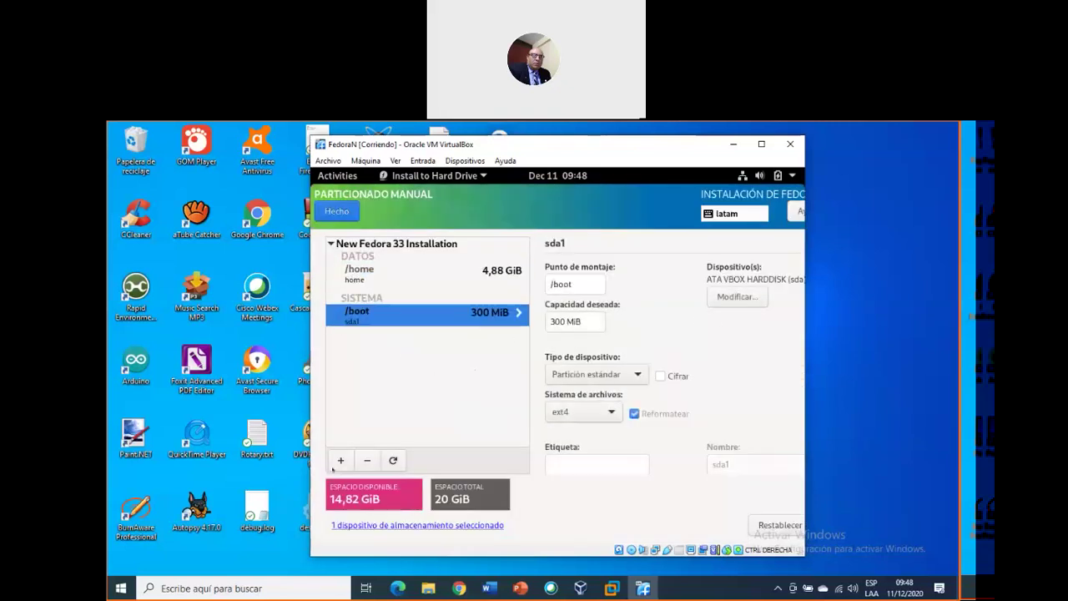
left_click(341, 460)
left_click(651, 360)
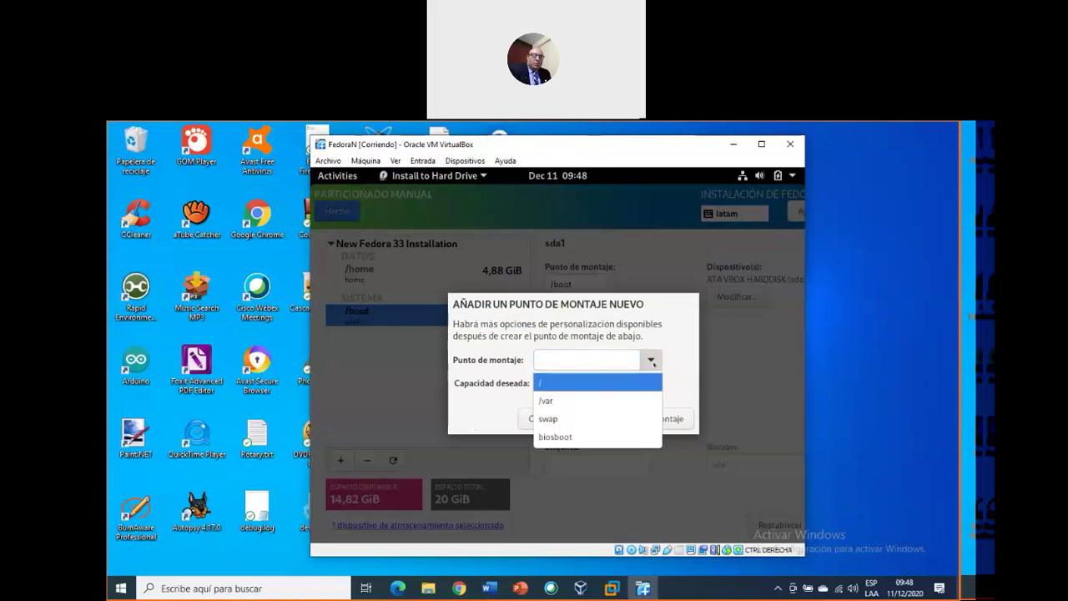
left_click(559, 403)
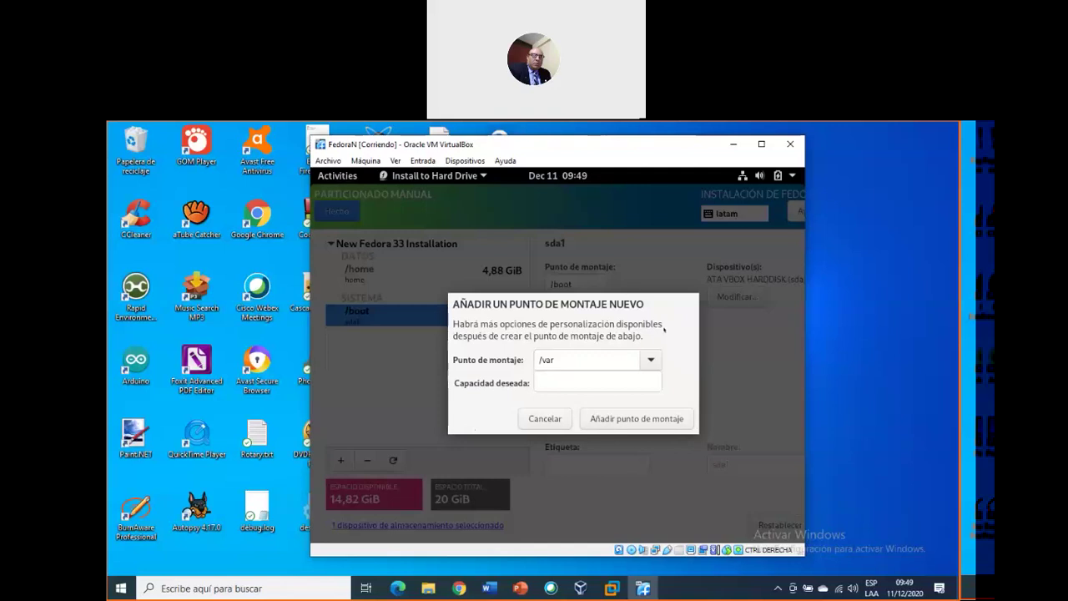
Step: Switch to Word and create a blank document
left_click(490, 588)
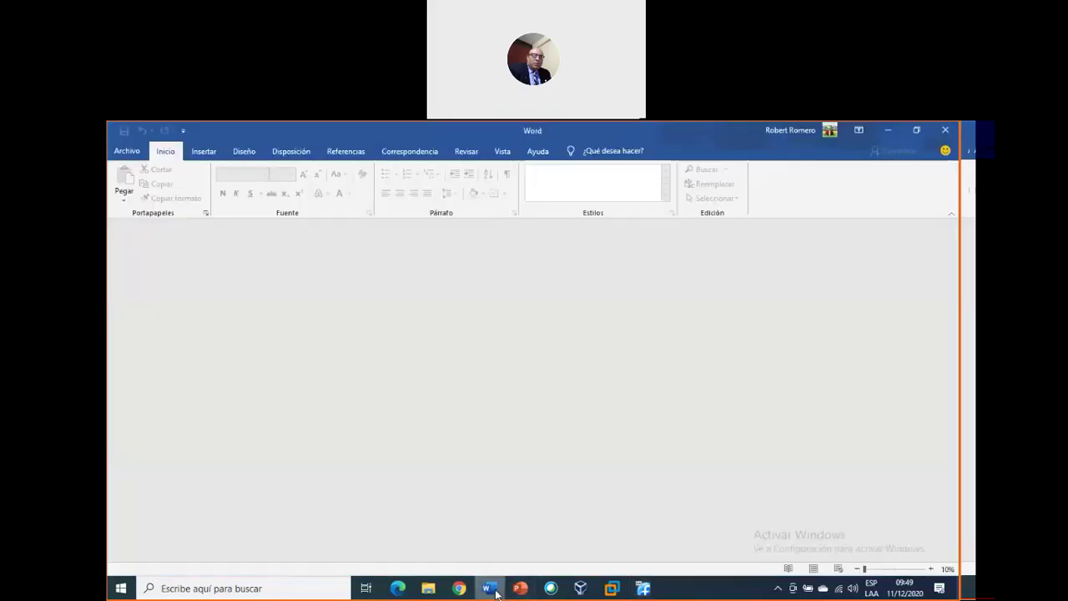
left_click(127, 151)
left_click(156, 211)
left_click(275, 250)
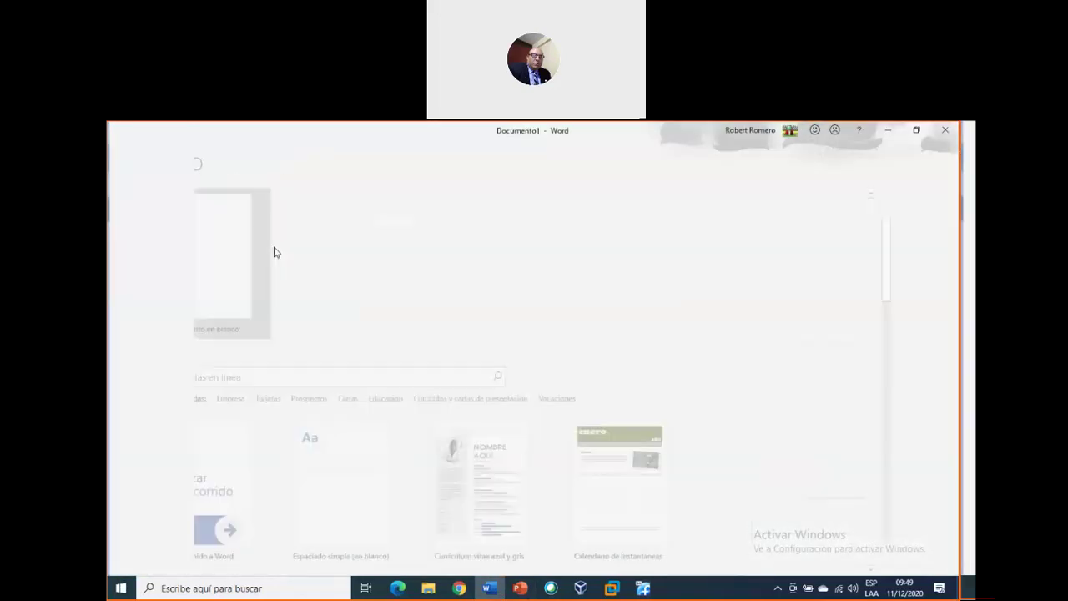
Step: Write /var/log/messages as the first line of the document and start a new line
type("/avr")
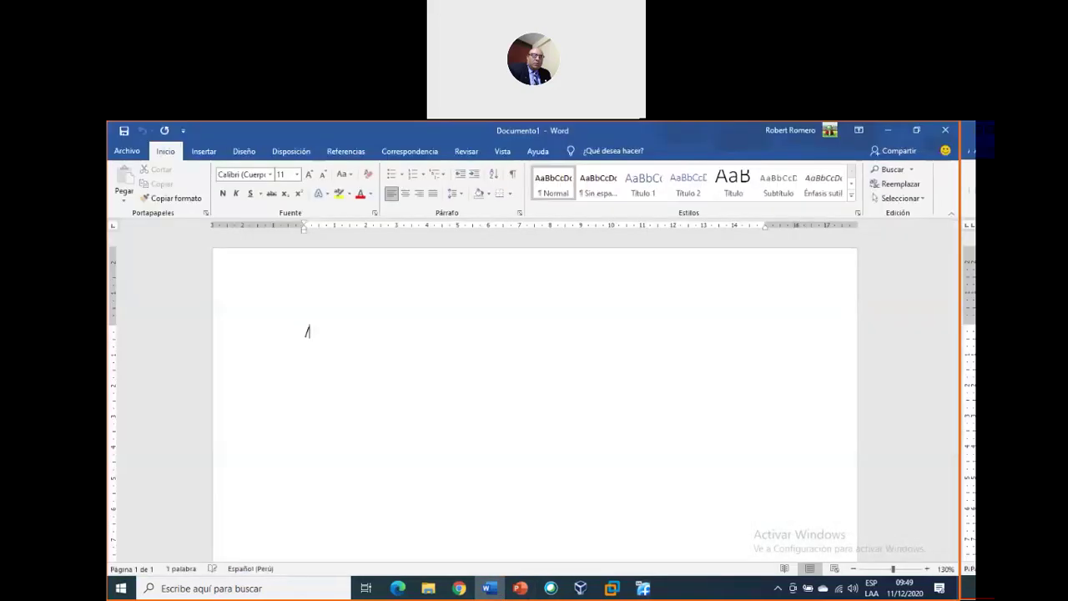
key("BackSpace")
key("BackSpace")
key("BackSpace")
type("var/log/messaa")
key("BackSpace")
type("ges")
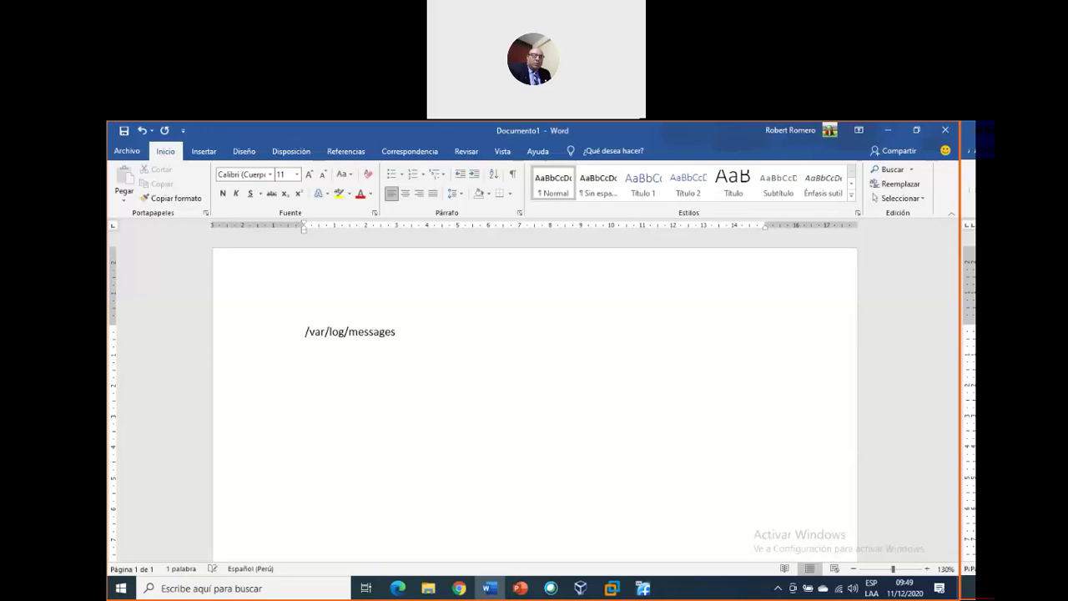
key("Return")
Step: Enlarge the /var/log/messages line to font size 36
key("shift+Up")
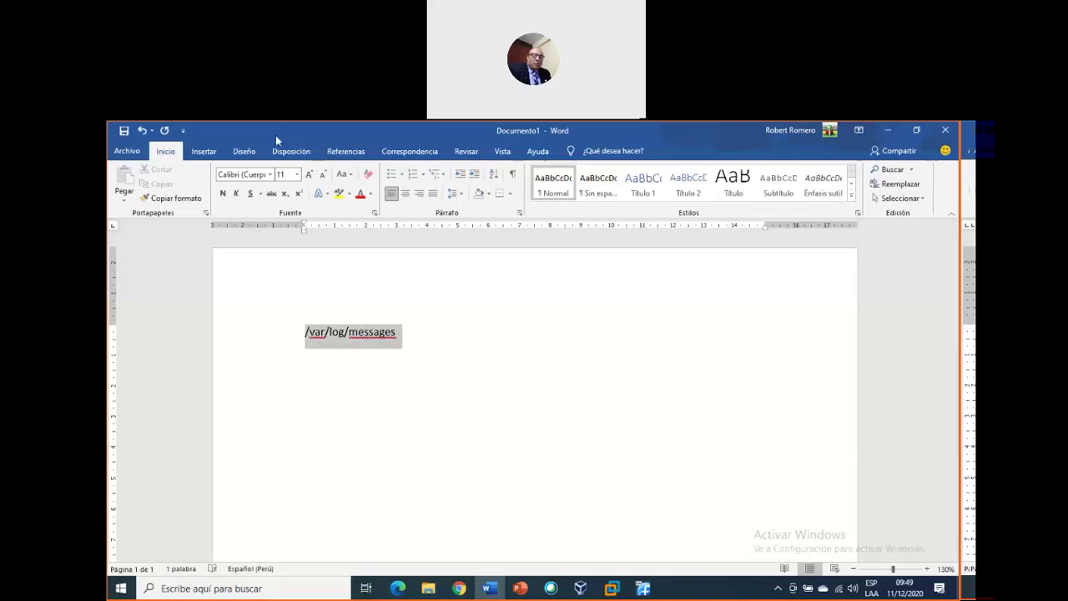
left_click(296, 175)
left_click(281, 320)
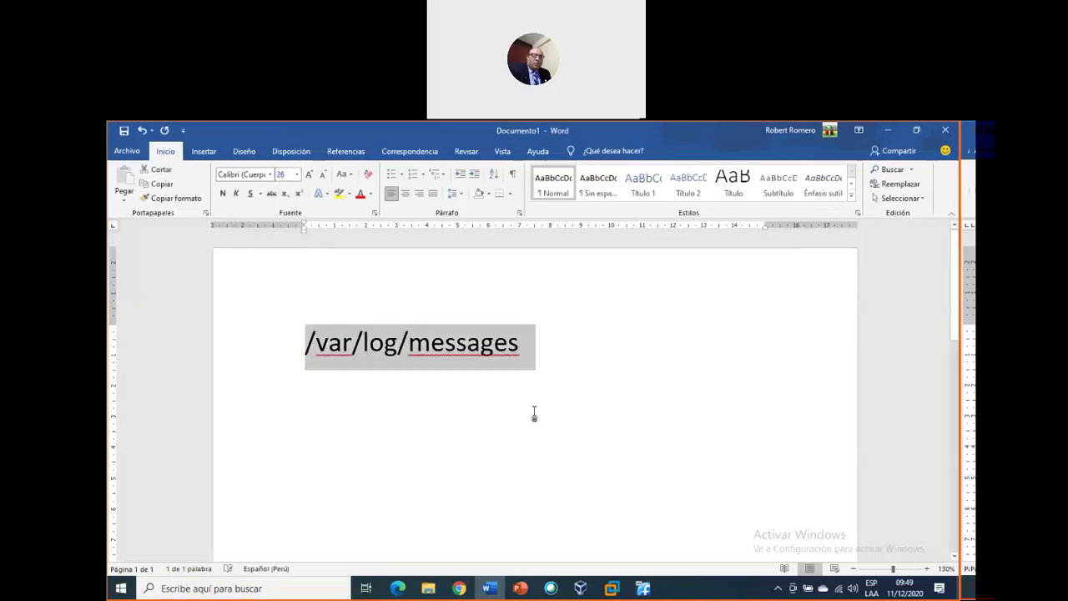
left_click(297, 174)
left_click(281, 348)
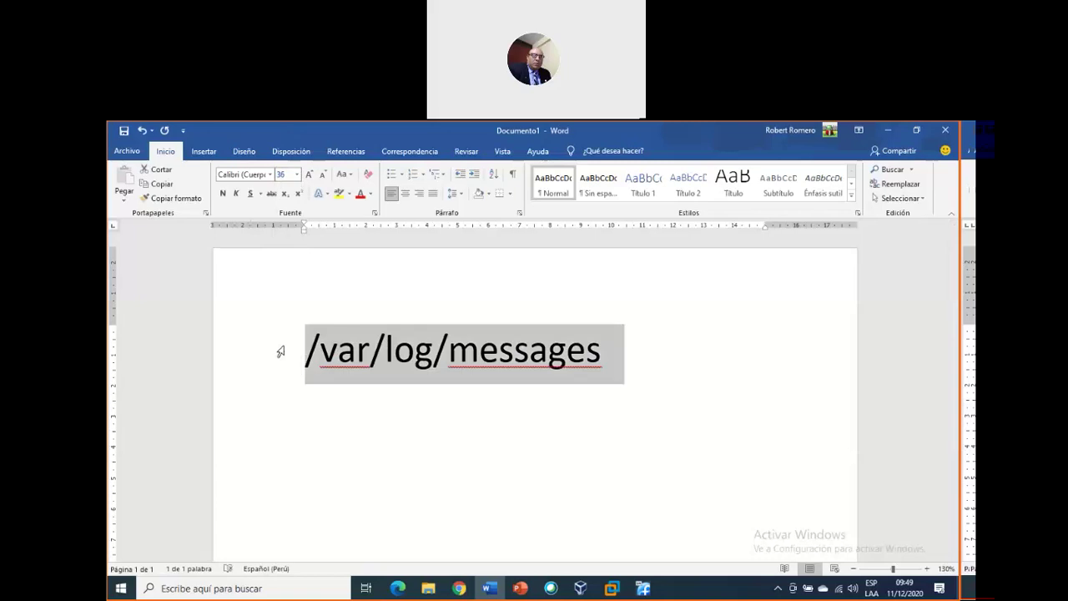
left_click(671, 378)
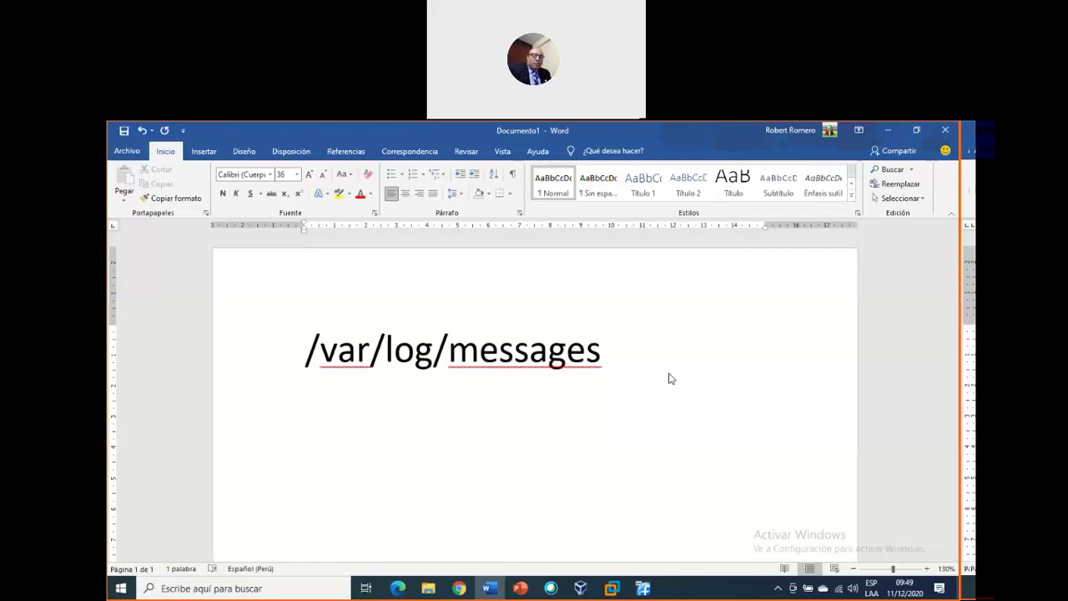
Step: Switch back to the FedoraN virtual machine and set the new /var mount point's desired capacity to 2000
left_click(894, 132)
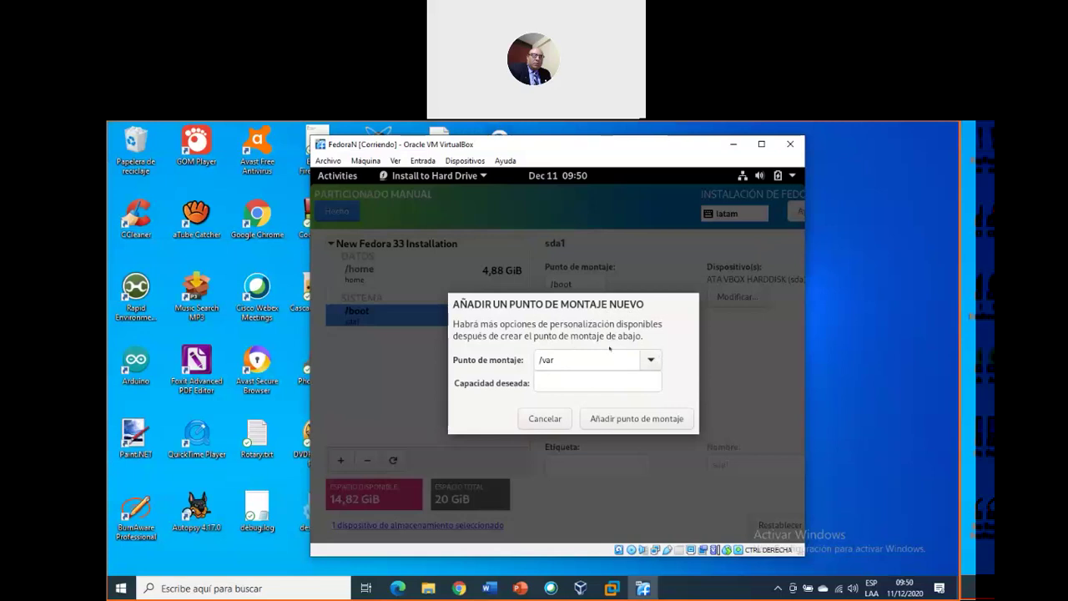
left_click(565, 381)
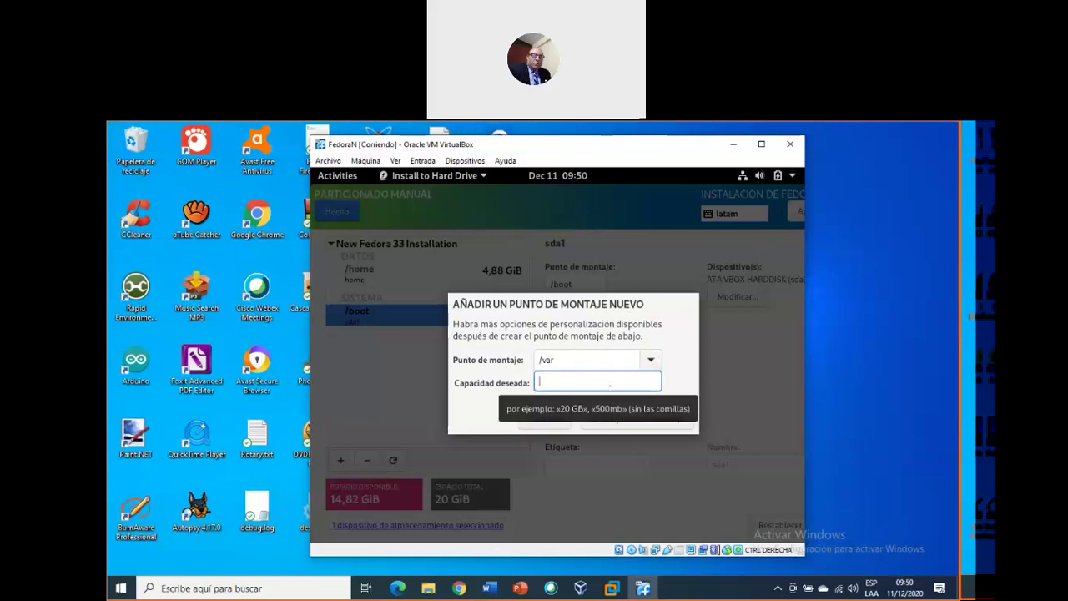
type("1000")
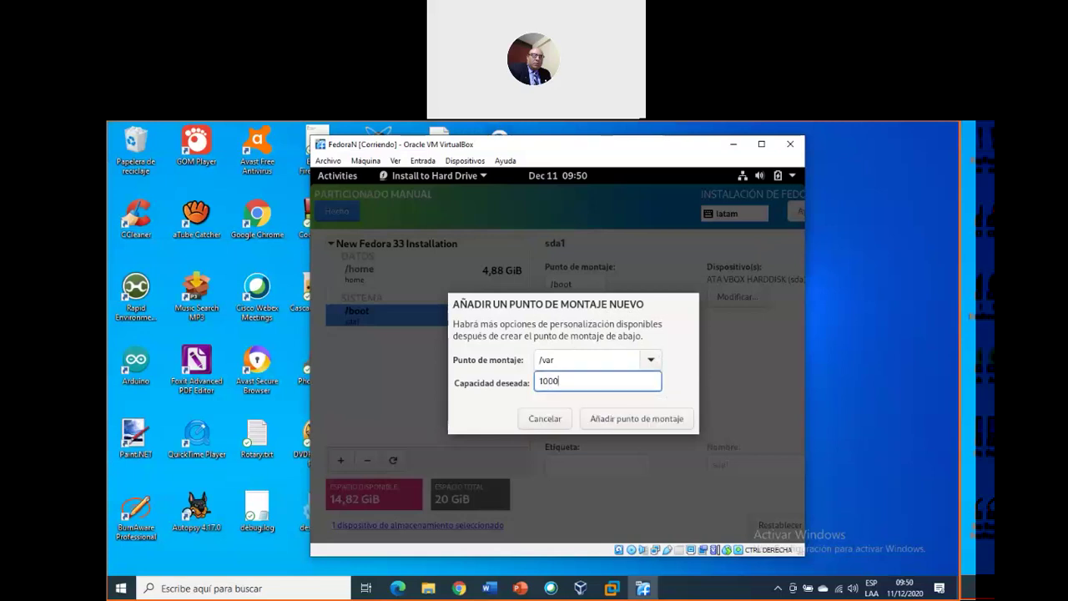
key("ctrl+a")
type("2000")
left_click(636, 418)
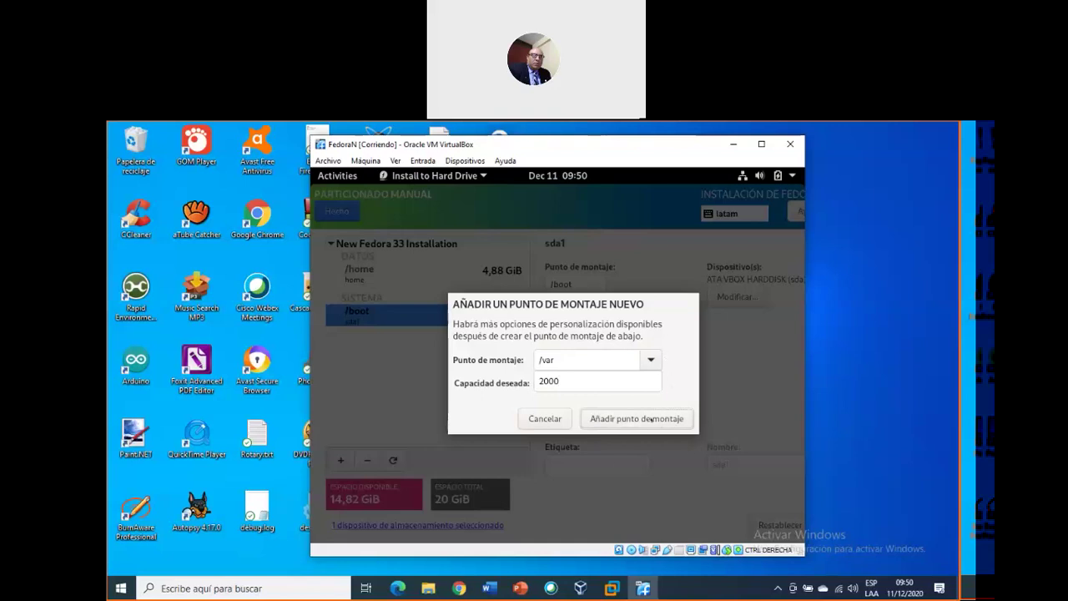
Step: Switch to Chrome, load google.com in place of the downloads page and search for snort
left_click(462, 589)
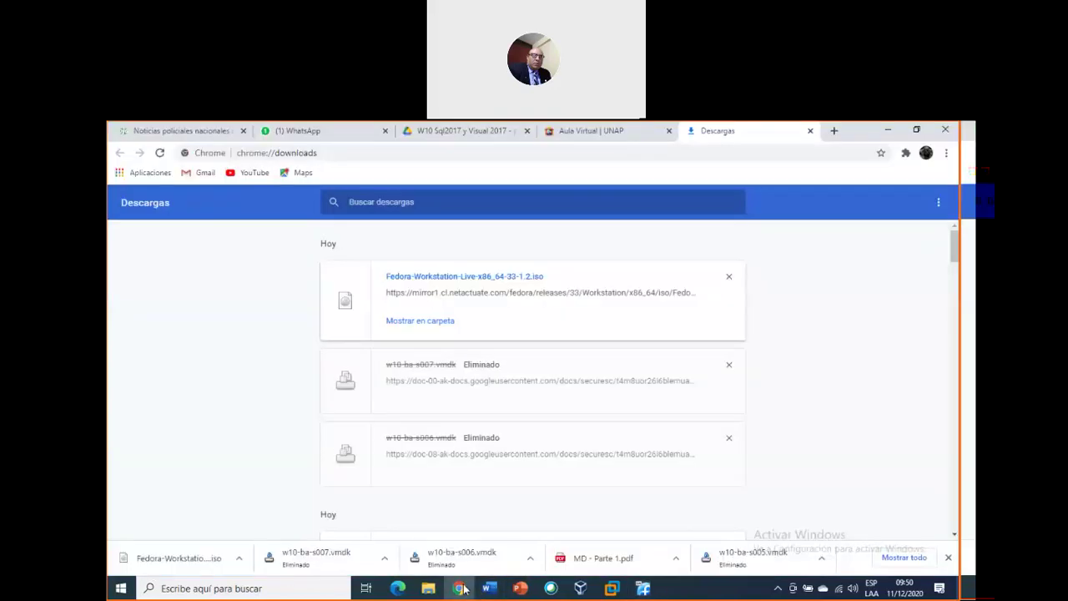
left_click(916, 130)
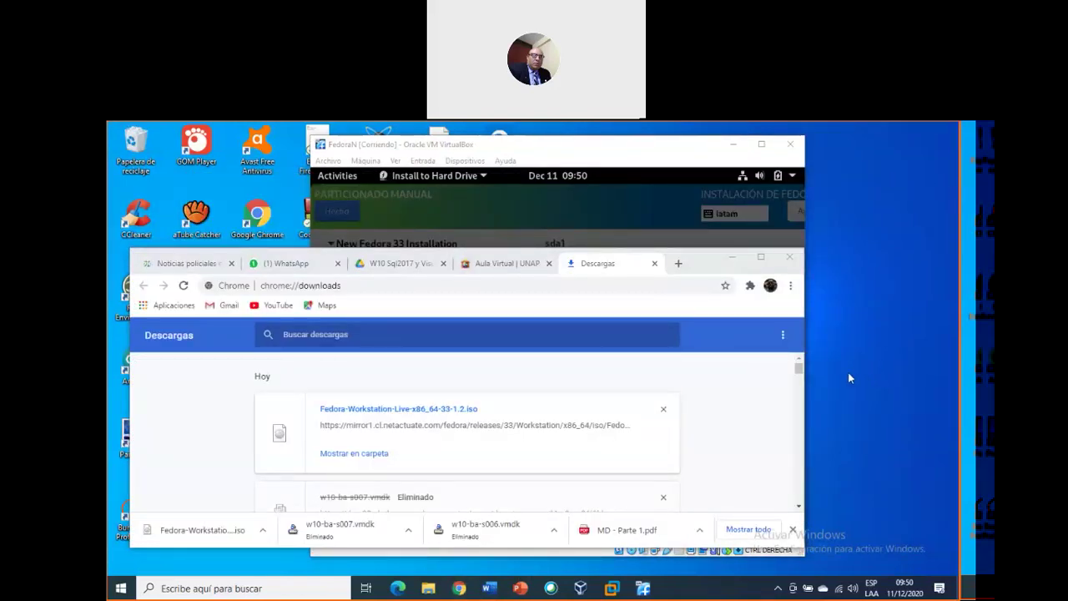
left_click(445, 283)
left_click(288, 265)
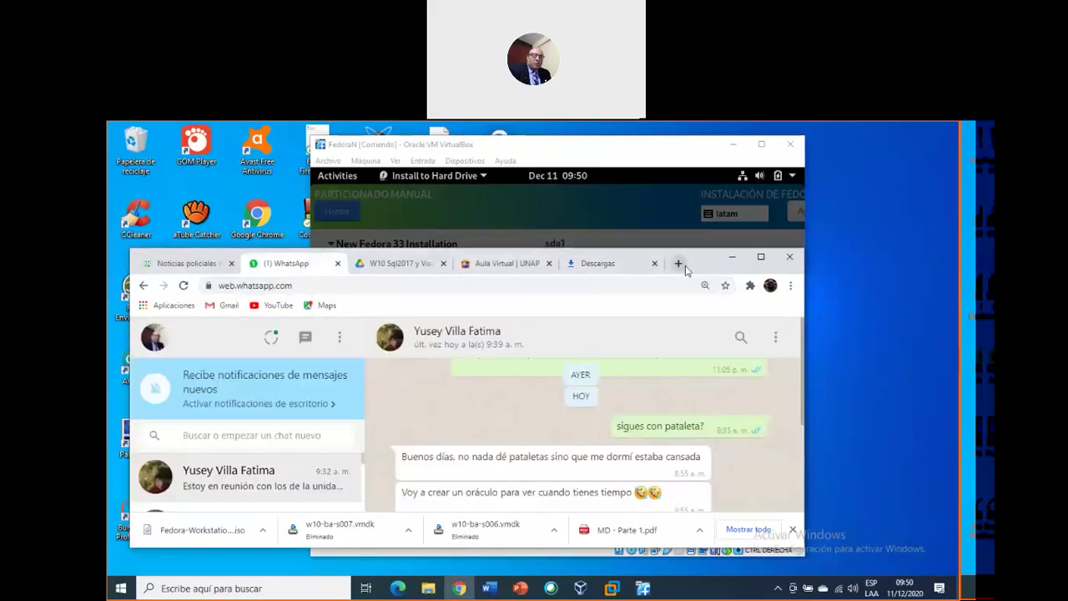
left_click(626, 263)
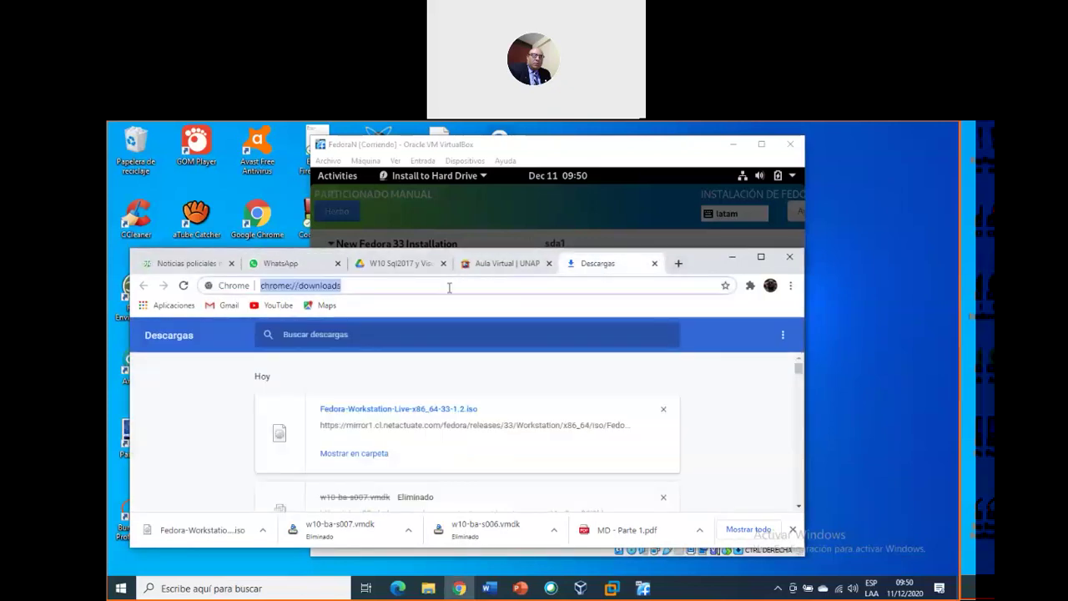
type("google.com")
key("Return")
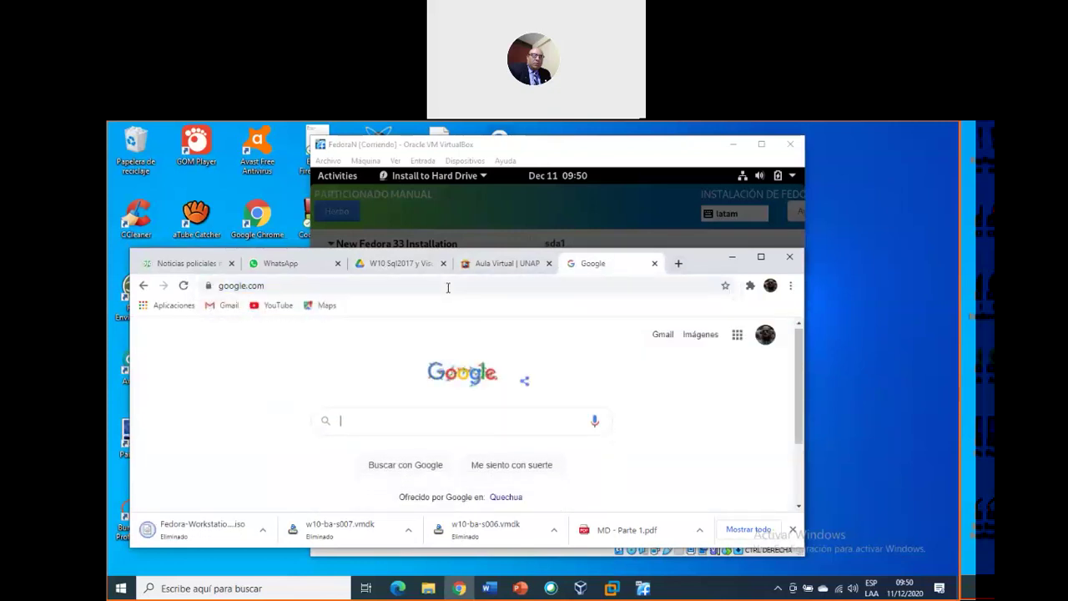
type("snort")
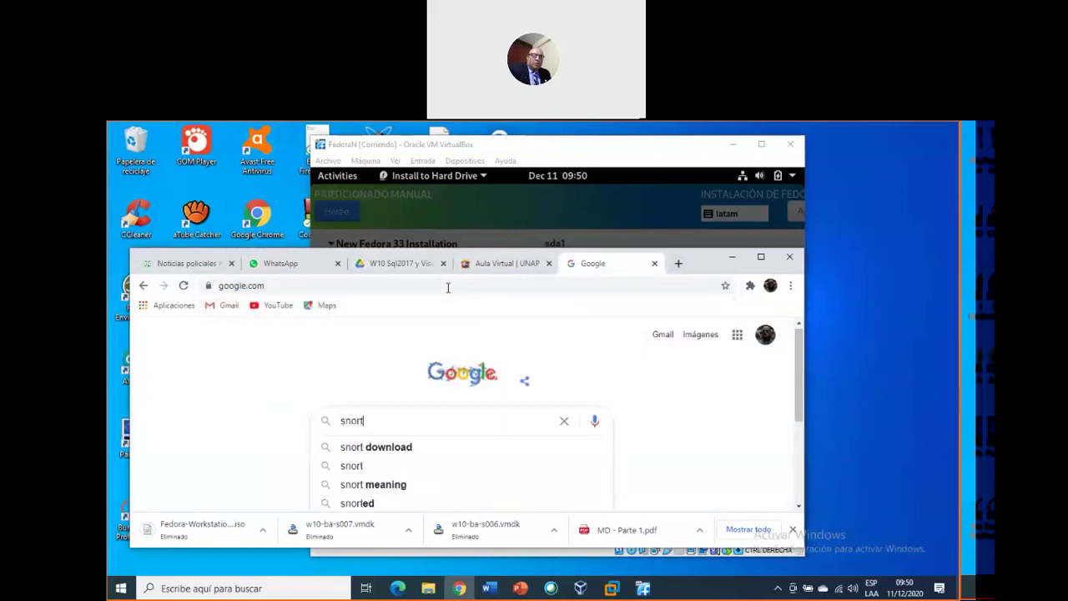
key("Return")
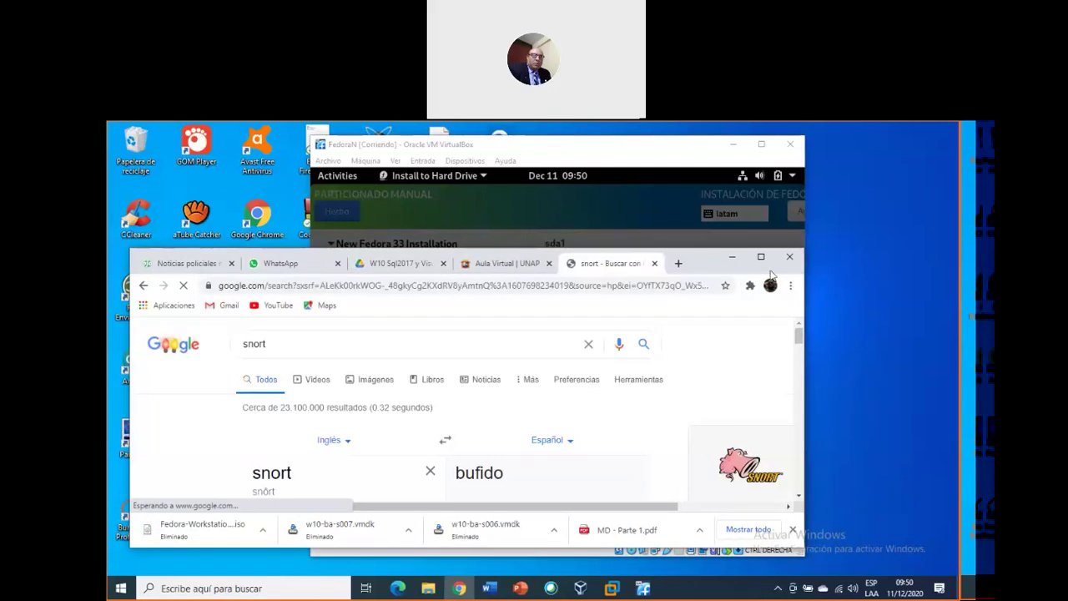
Step: Examine the Snort summary beside the search results, including its description, program type, licence, developer and related tools
left_click_drag(701, 255, 693, 210)
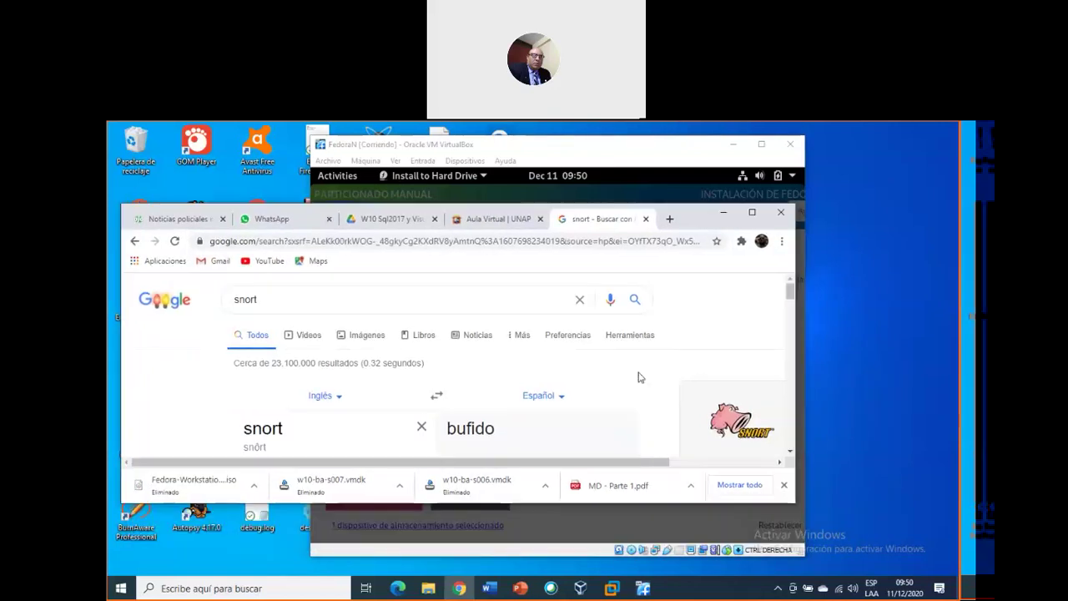
scroll(640, 376, "down", 2)
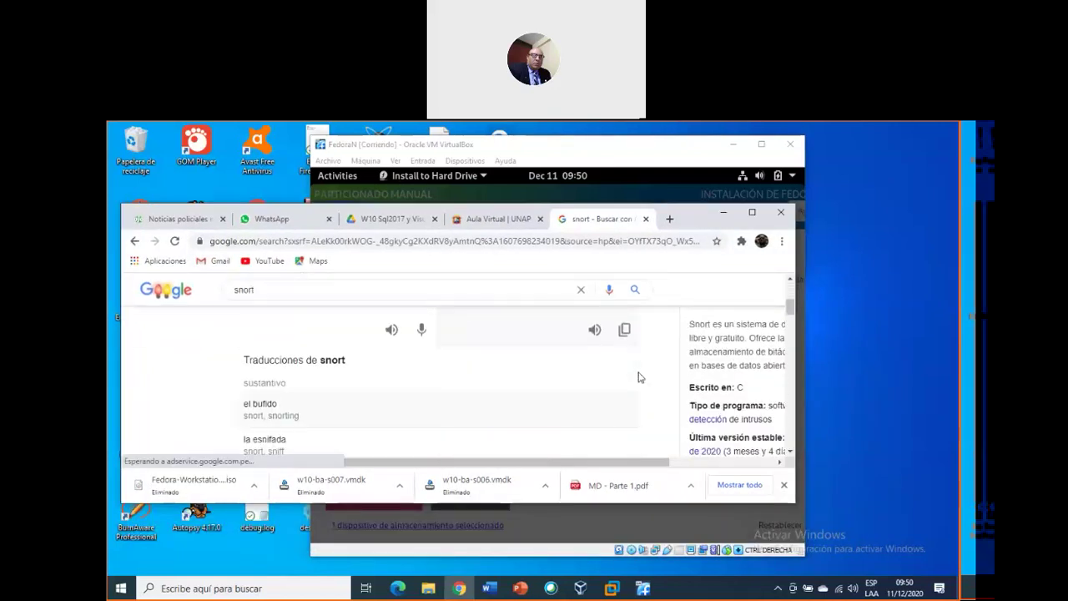
scroll(639, 377, "up", 1)
left_click_drag(666, 462, 773, 461)
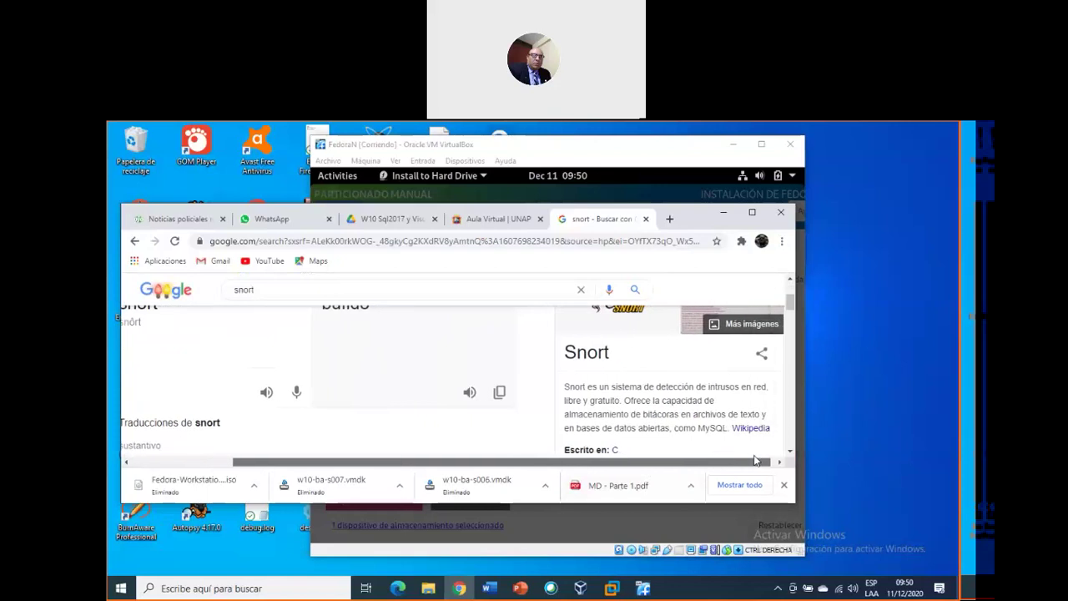
scroll(708, 414, "up", 2)
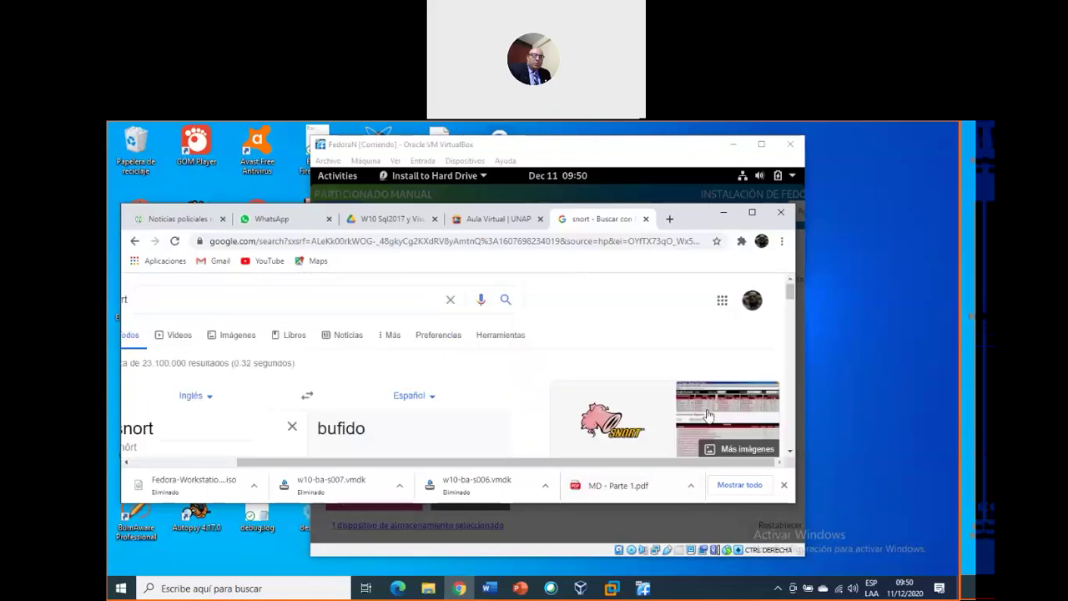
scroll(708, 414, "down", 1)
scroll(708, 414, "down", 1)
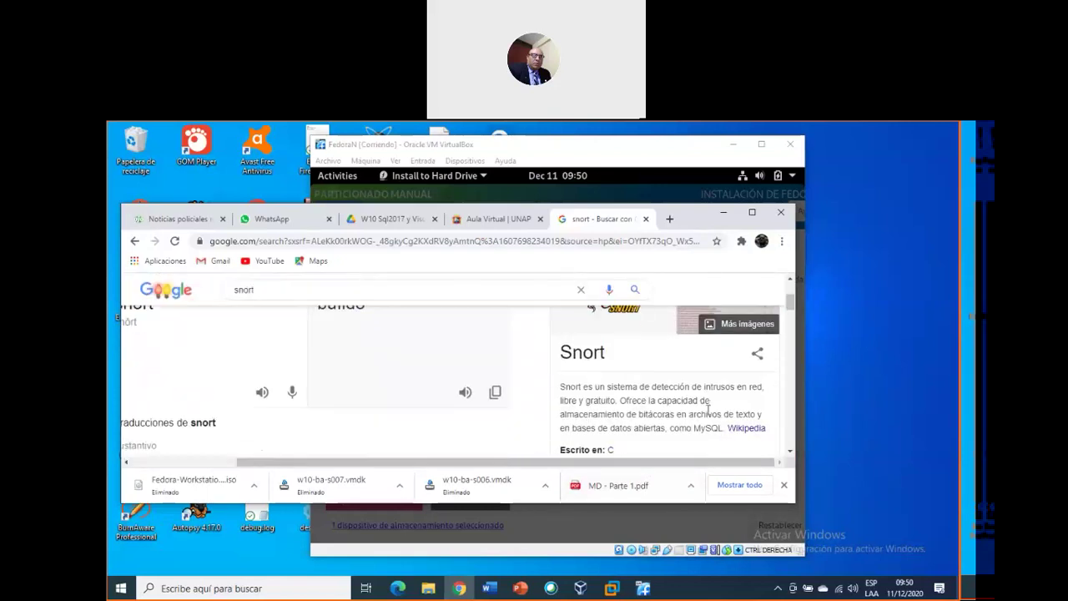
scroll(708, 411, "down", 2)
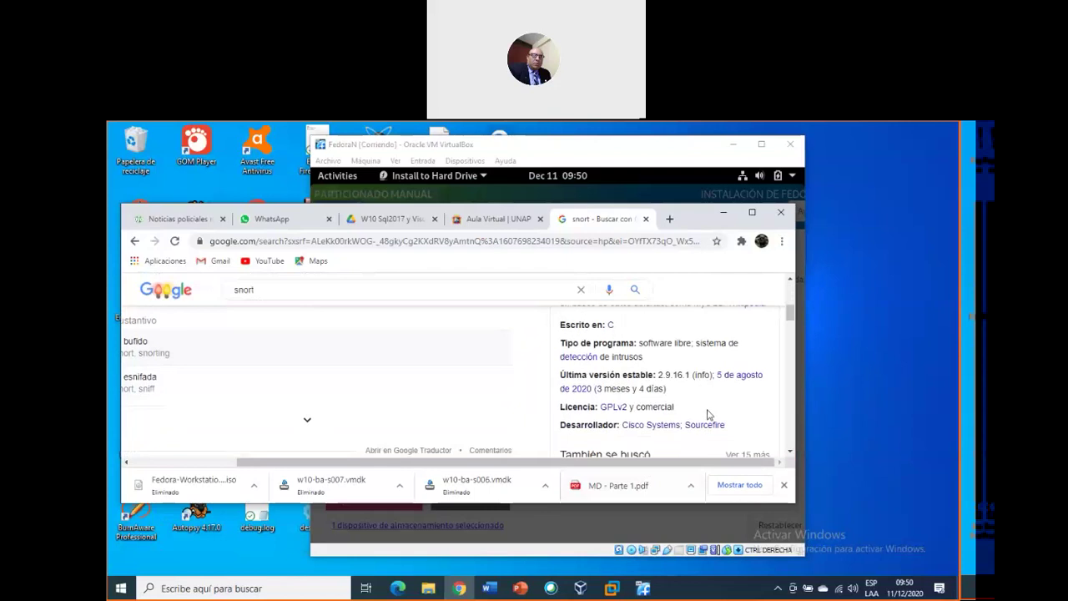
scroll(708, 414, "down", 1)
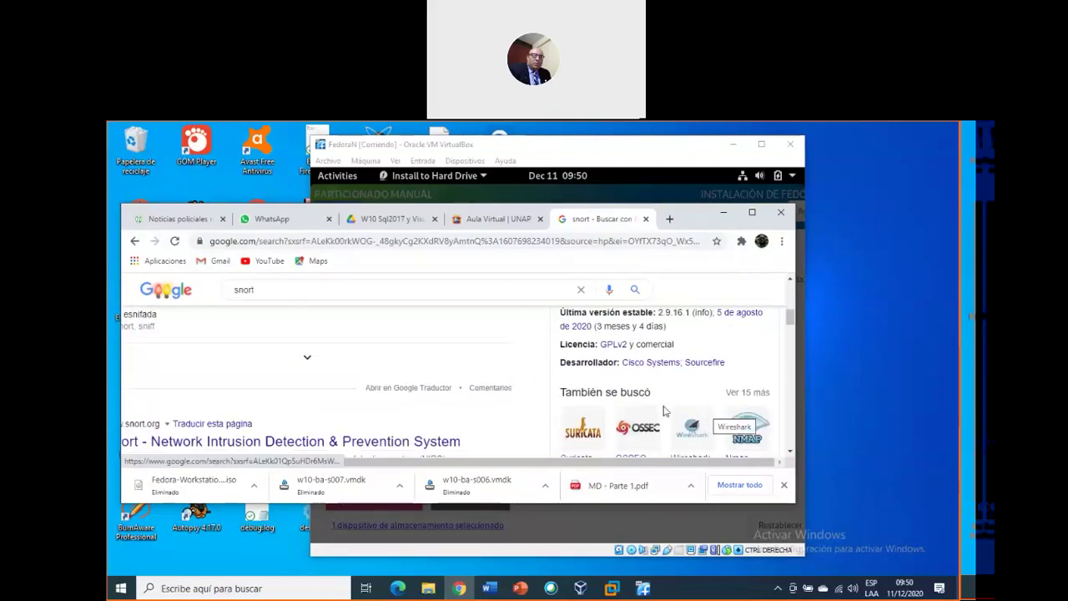
scroll(678, 413, "up", 2)
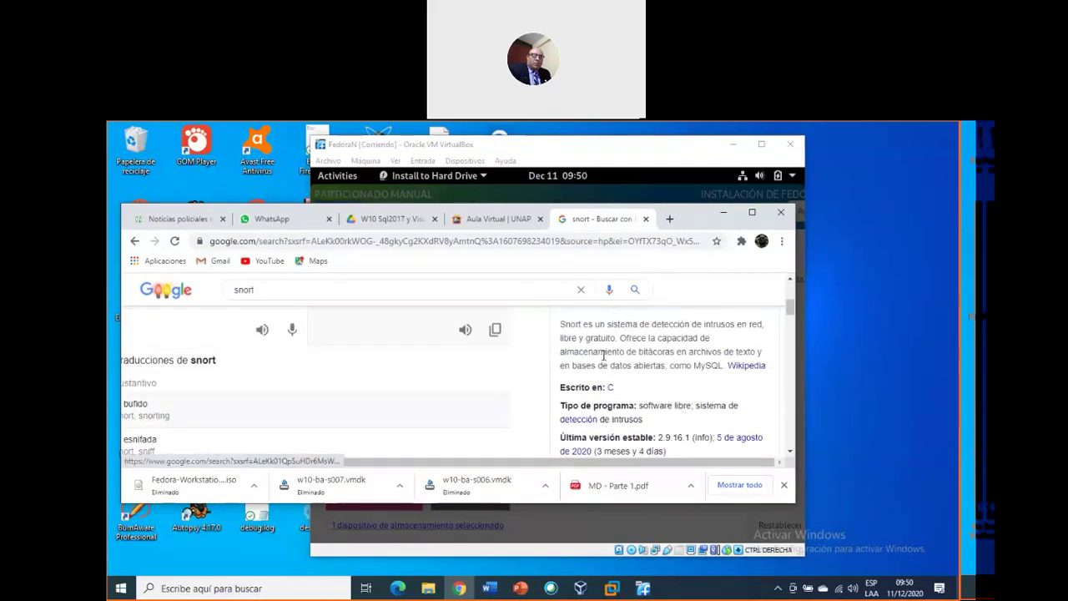
scroll(603, 355, "up", 2)
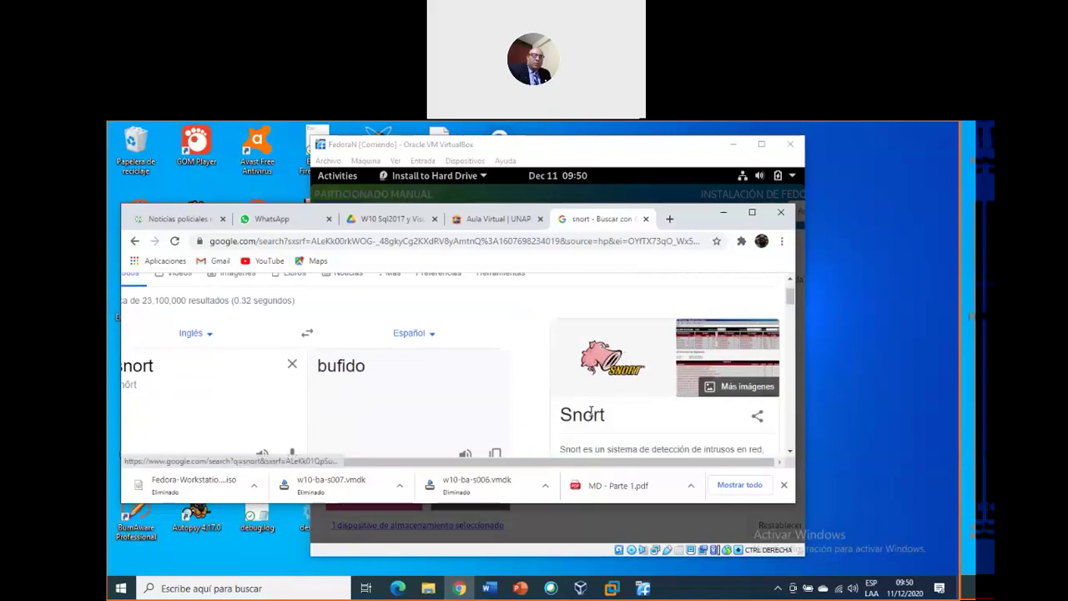
Step: Open the Snort logo in the image results, enlarge the browser window and look through the related images
left_click(611, 365)
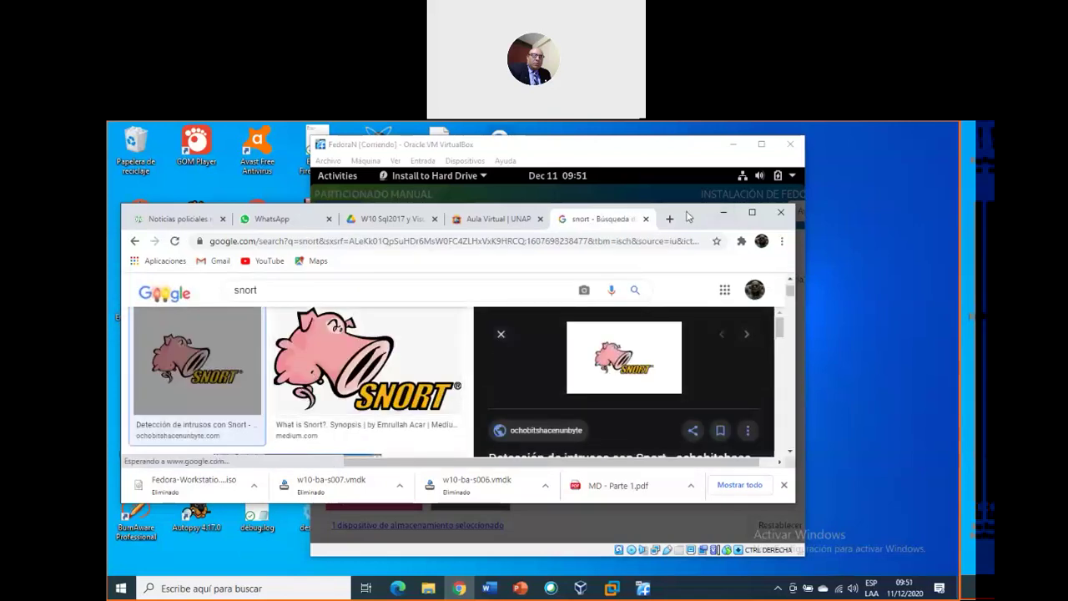
left_click_drag(698, 213, 705, 208)
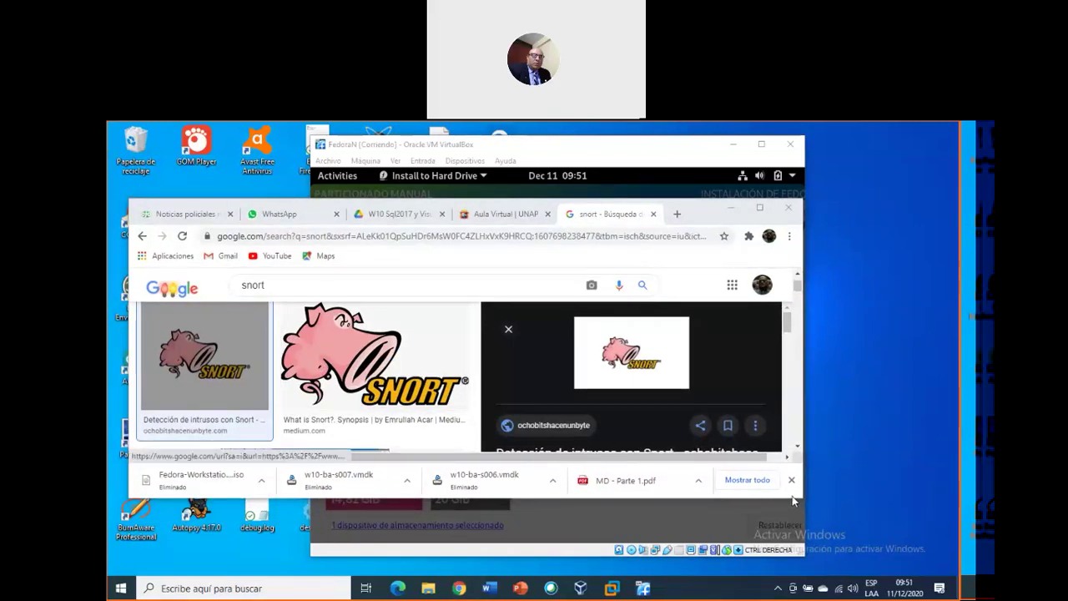
left_click(531, 470)
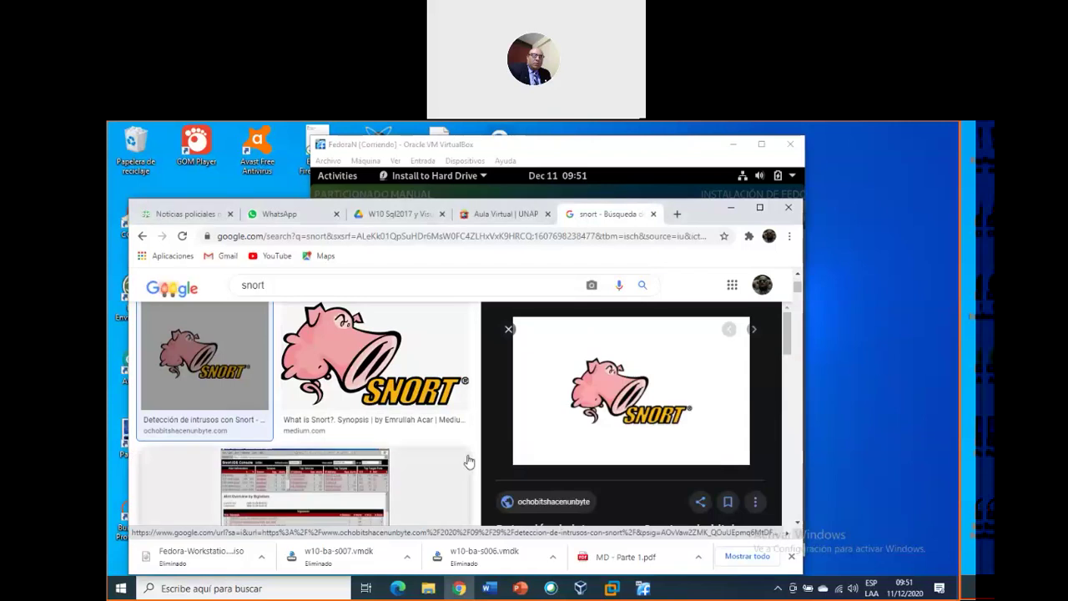
scroll(477, 453, "down", 5)
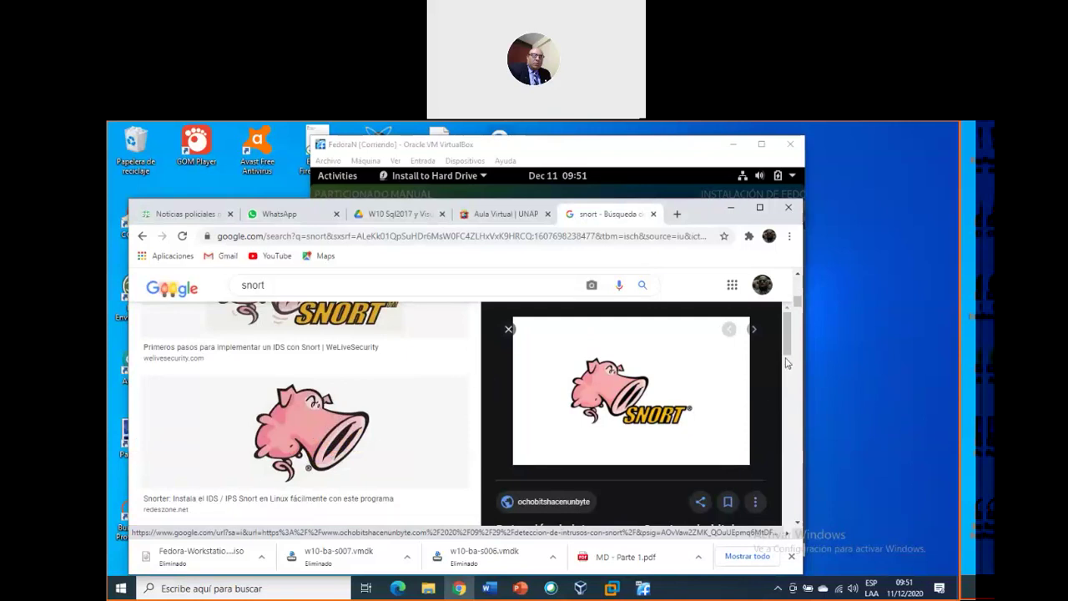
left_click_drag(792, 348, 772, 333)
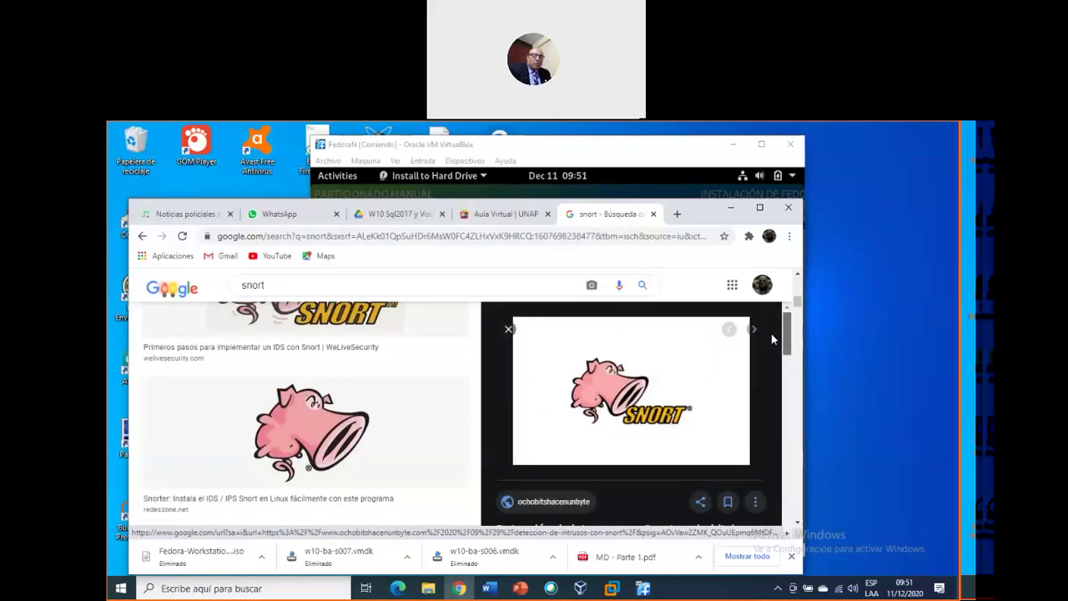
Step: Return to the FedoraN virtual machine and add the /var mount point with a desired capacity of 2000
left_click(730, 210)
left_click(555, 359)
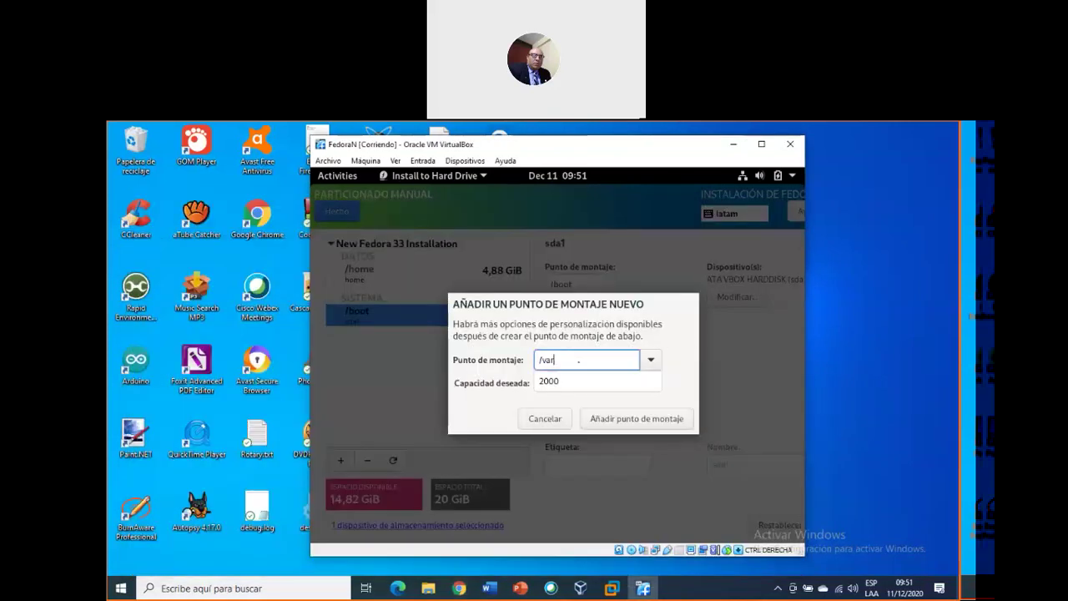
left_click(598, 381)
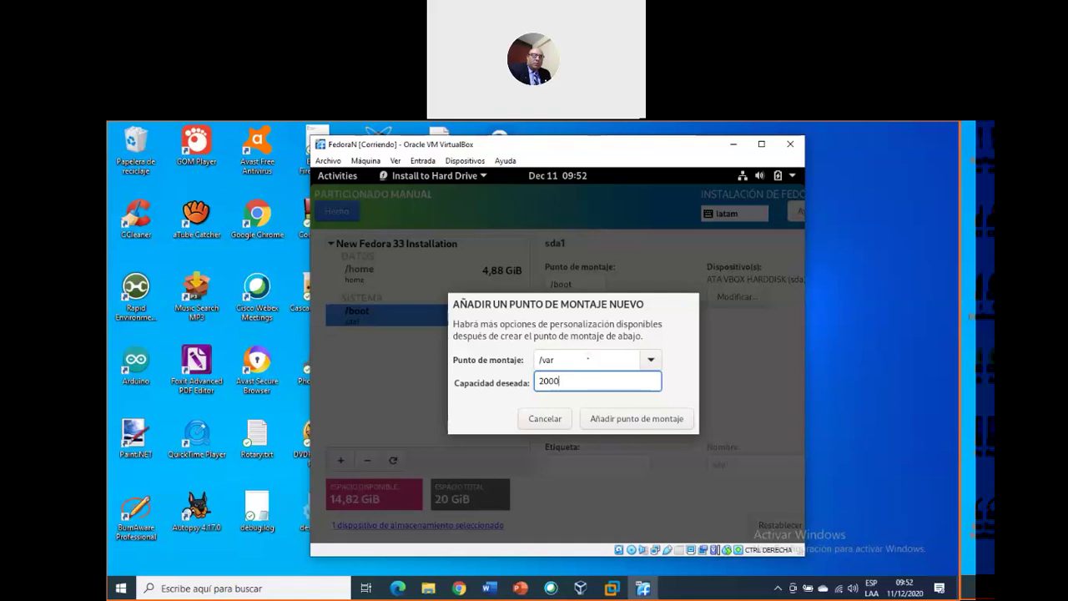
left_click(643, 419)
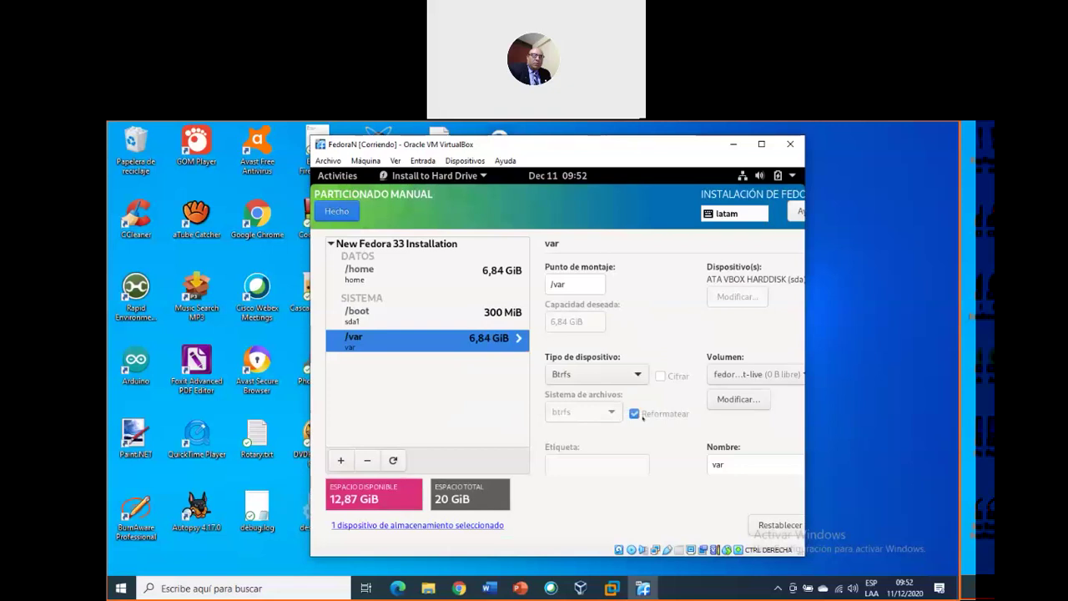
Step: Begin a new mount point in the manual partitioning and choose swap for it
left_click(338, 459)
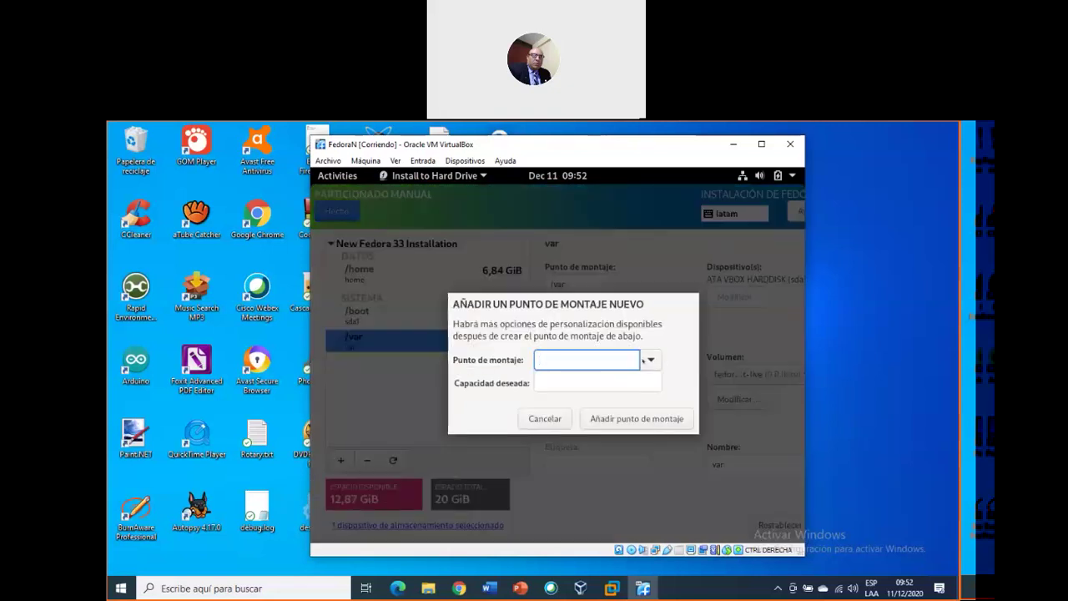
left_click(644, 360)
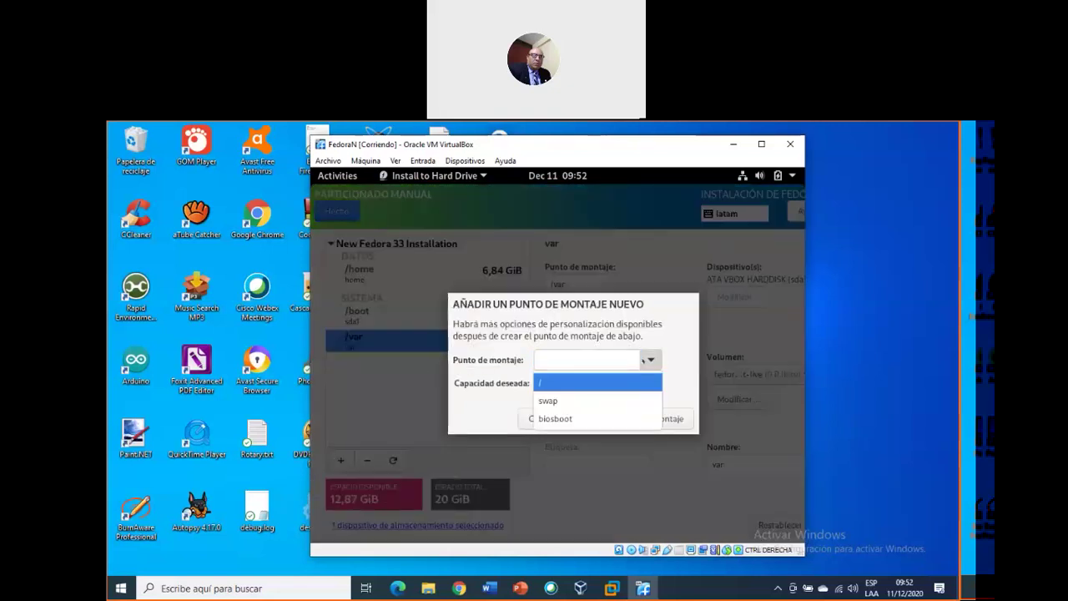
left_click(566, 404)
left_click(597, 380)
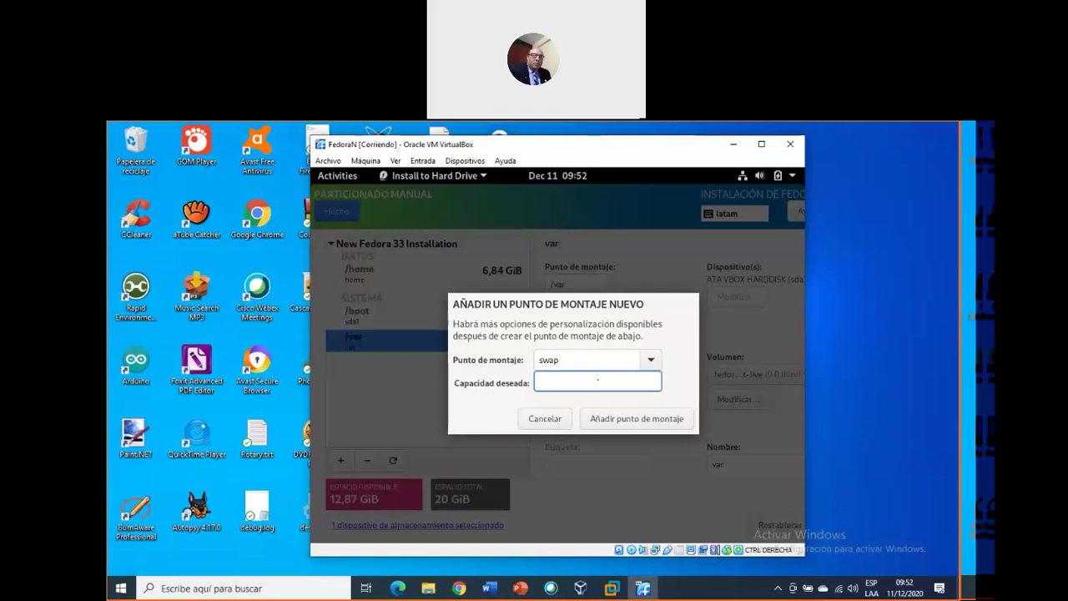
Step: Switch to File Explorer, try to open the Temp folder in C:\Windows, dismiss the permission request and minimize the window
left_click(428, 588)
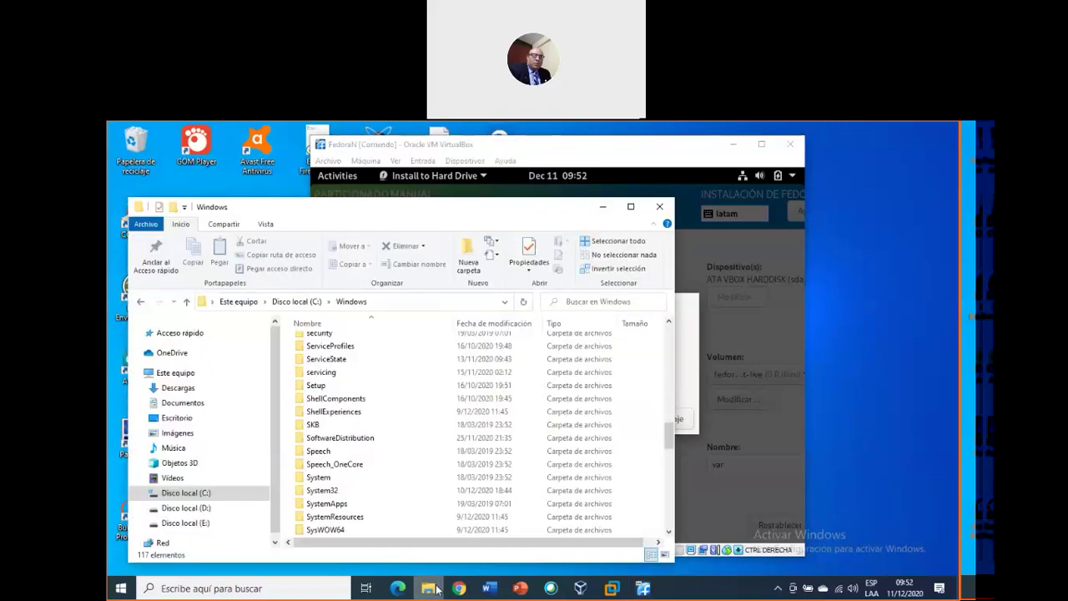
scroll(479, 463, "down", 5)
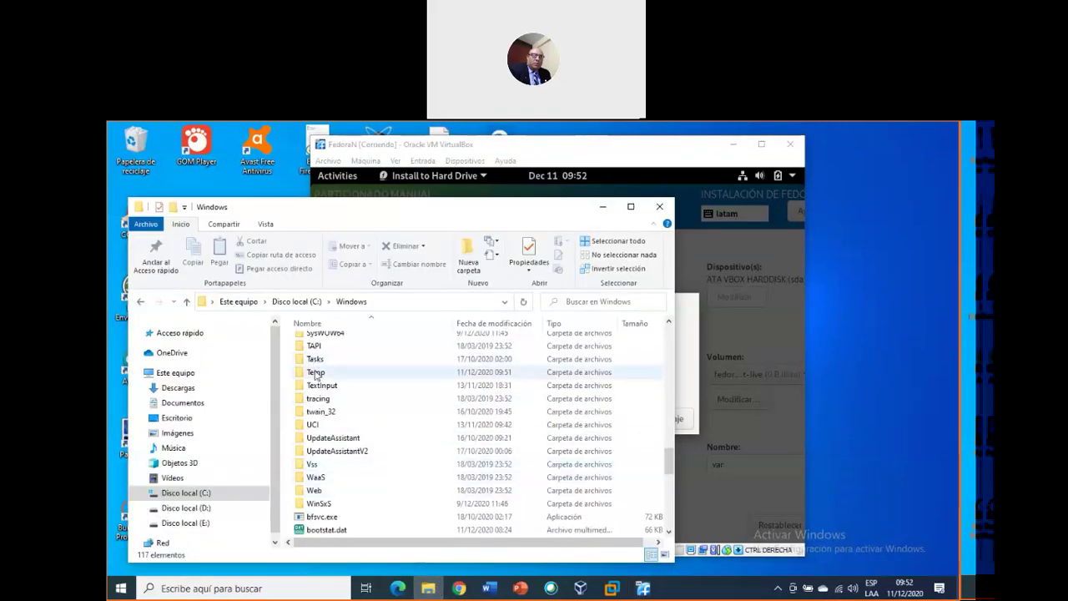
double_click(353, 371)
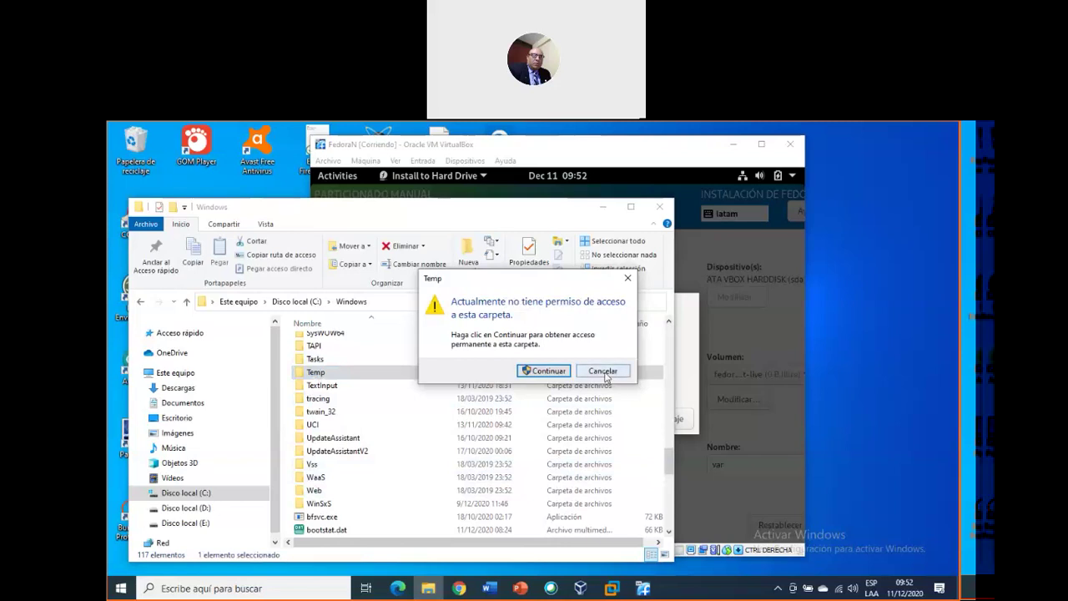
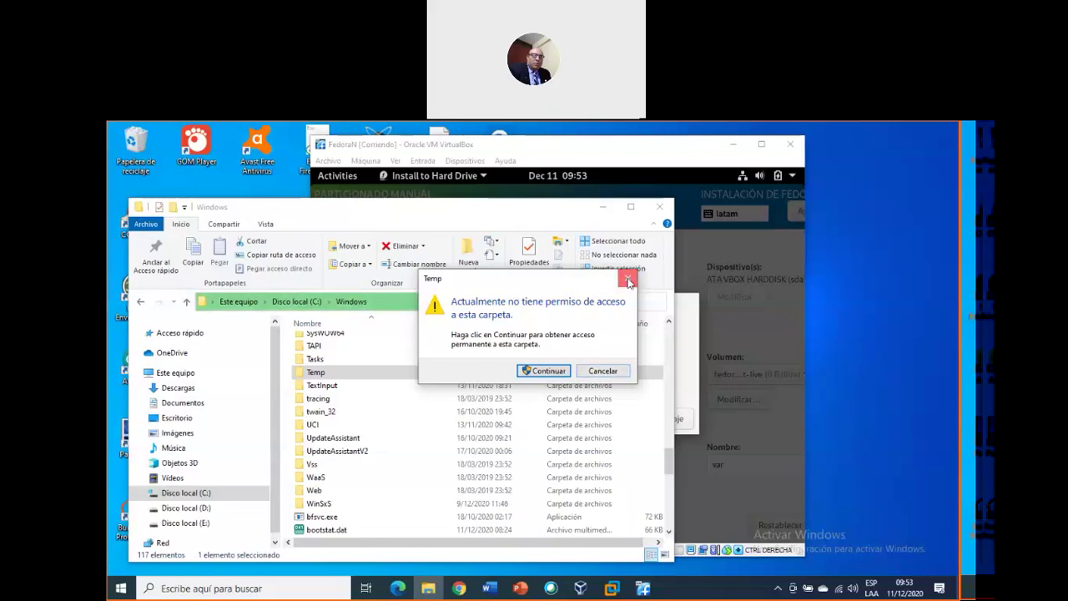
left_click(629, 282)
left_click(603, 206)
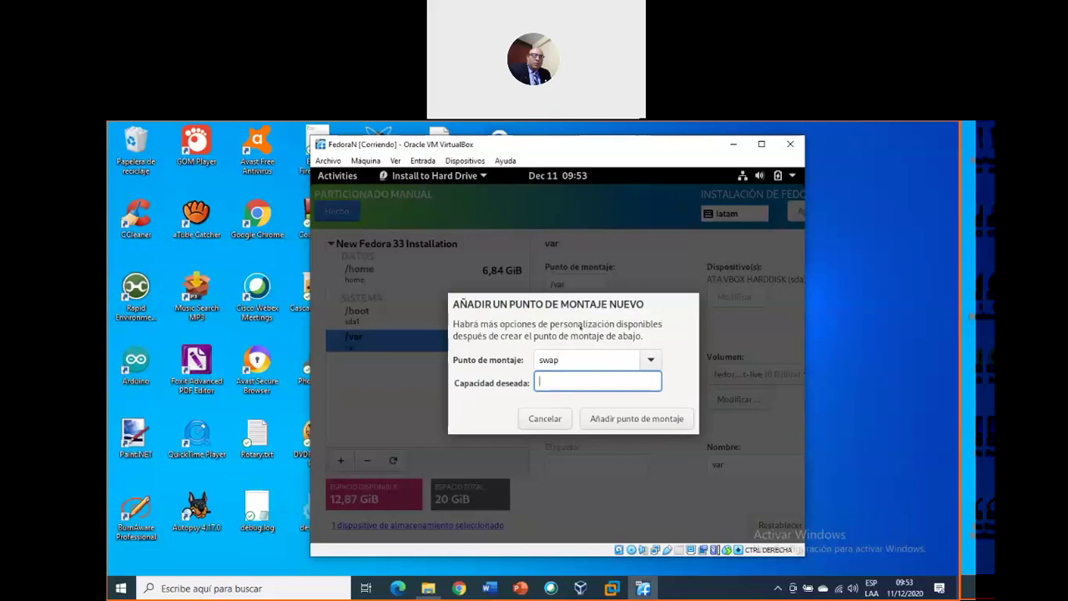
Step: Select swap again as the mount point and add it with a desired capacity of 2000
left_click(651, 360)
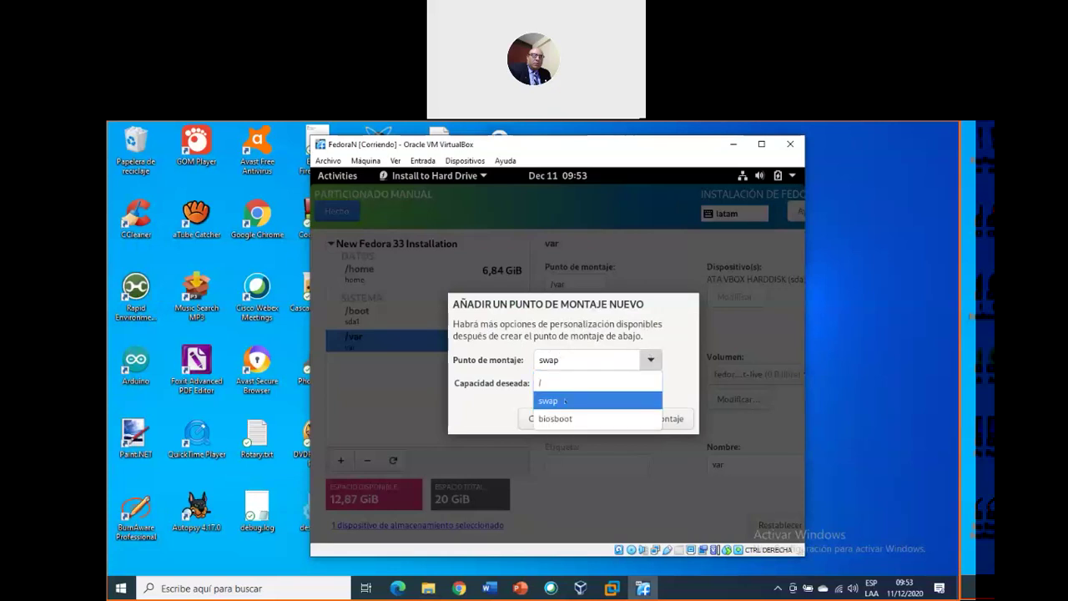
left_click(567, 400)
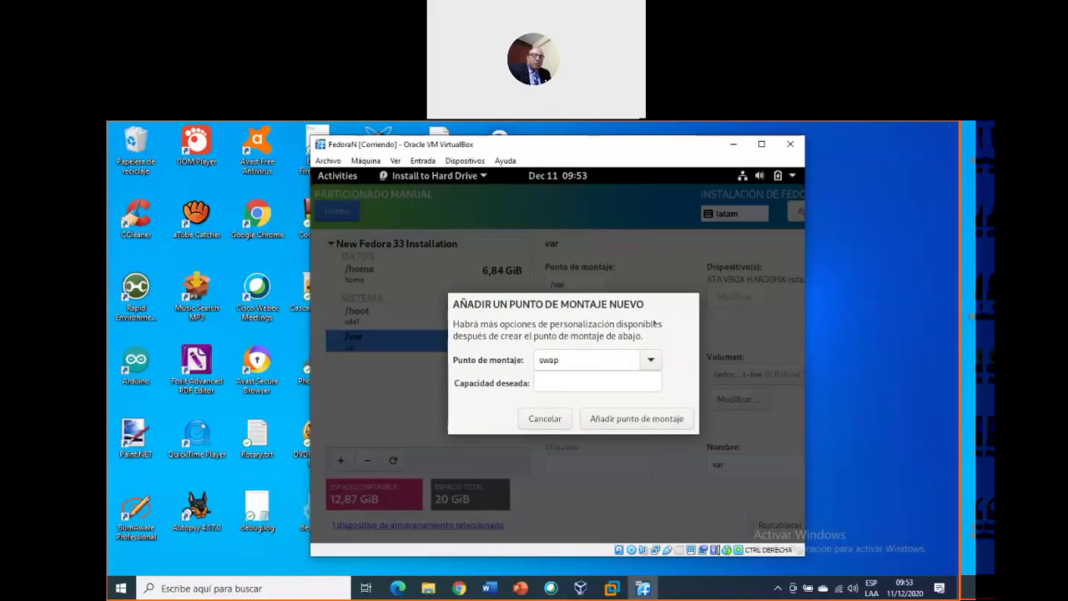
left_click(588, 383)
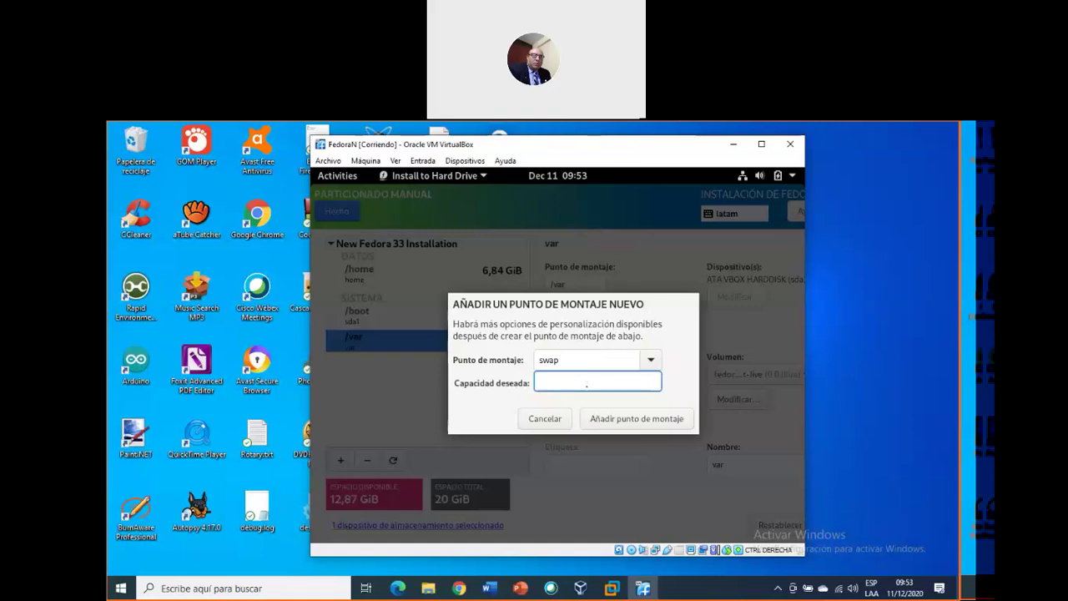
type("2000")
key("Return")
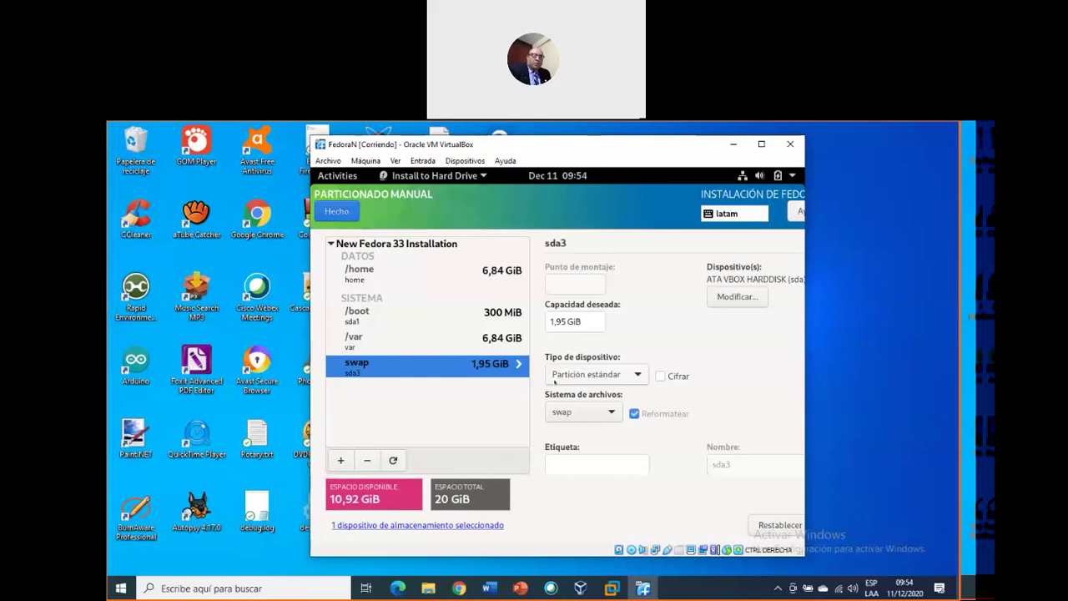
Step: Add a biosboot mount point with a desired capacity of 500
left_click(341, 460)
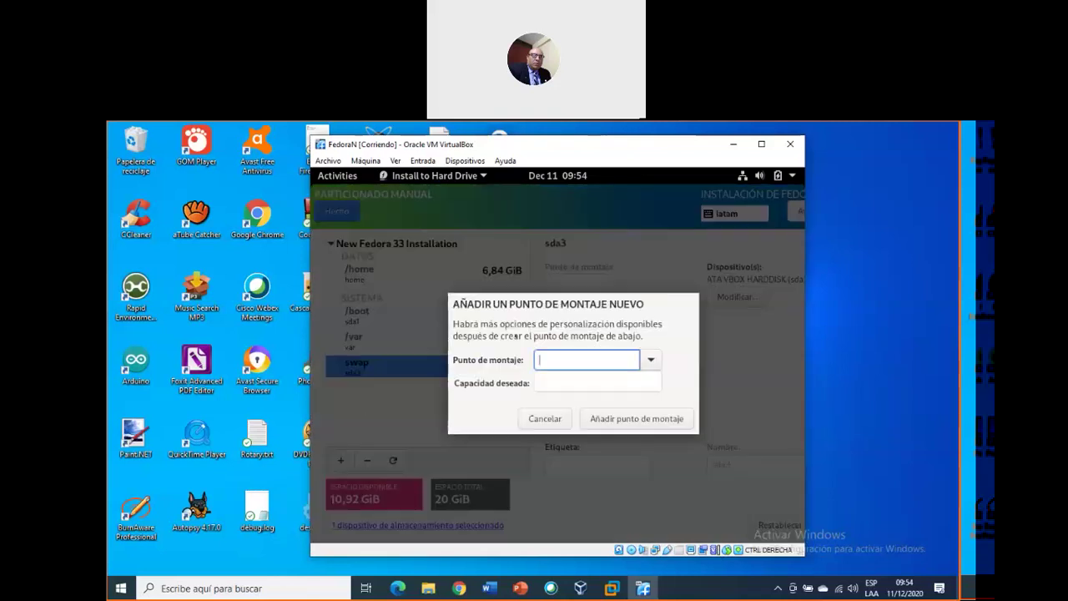
left_click(650, 359)
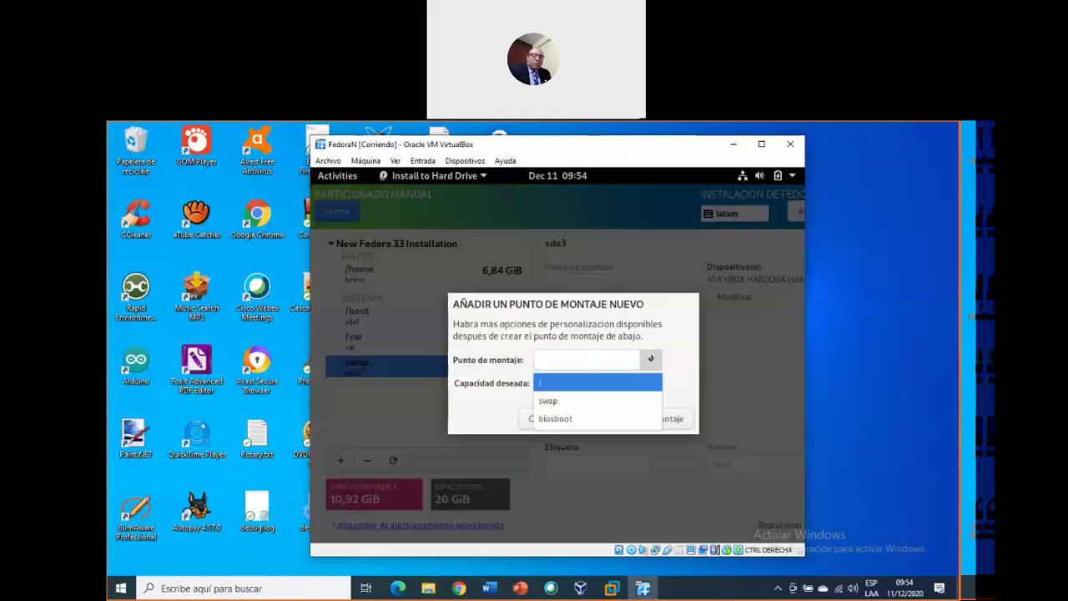
left_click(570, 419)
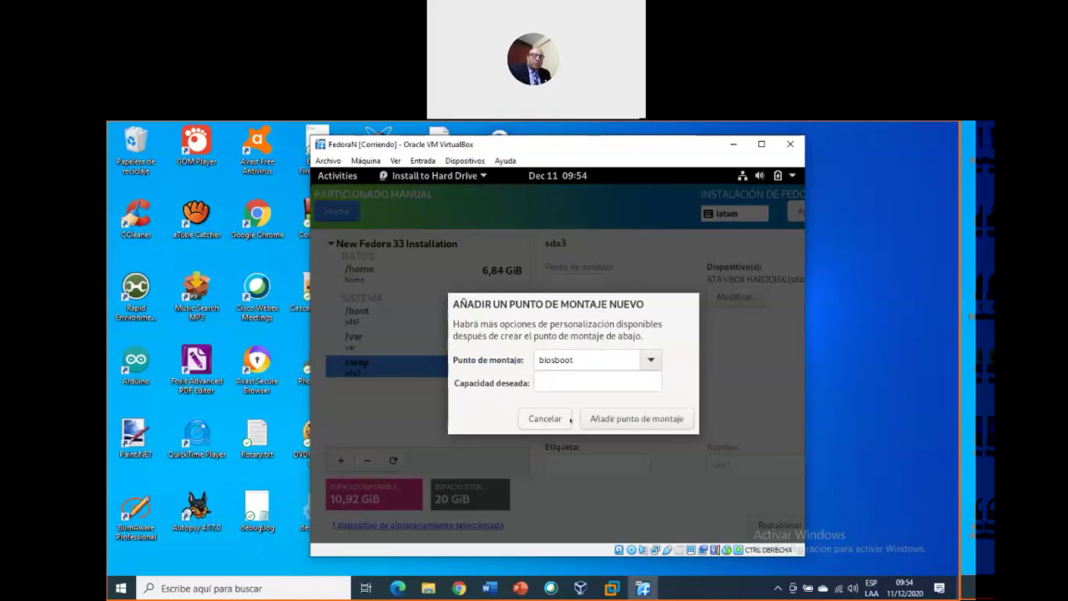
left_click(593, 380)
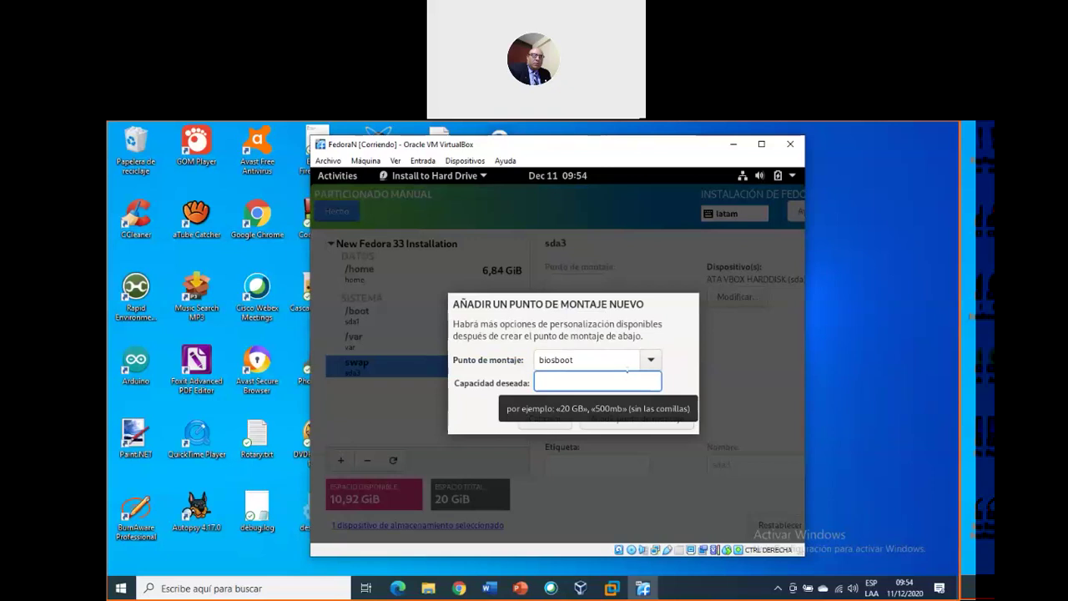
type("5")
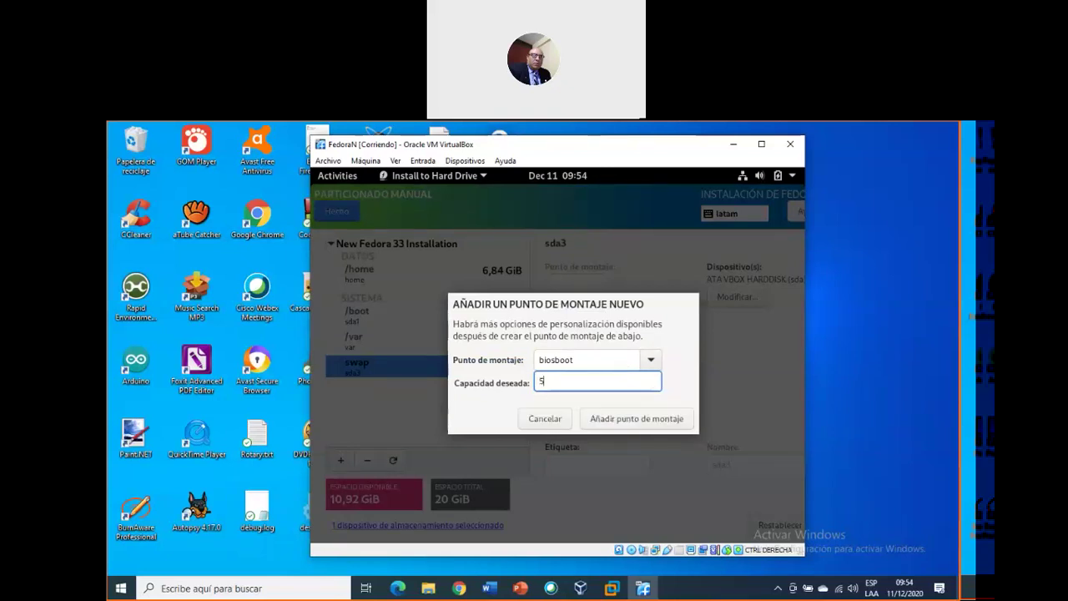
type("00")
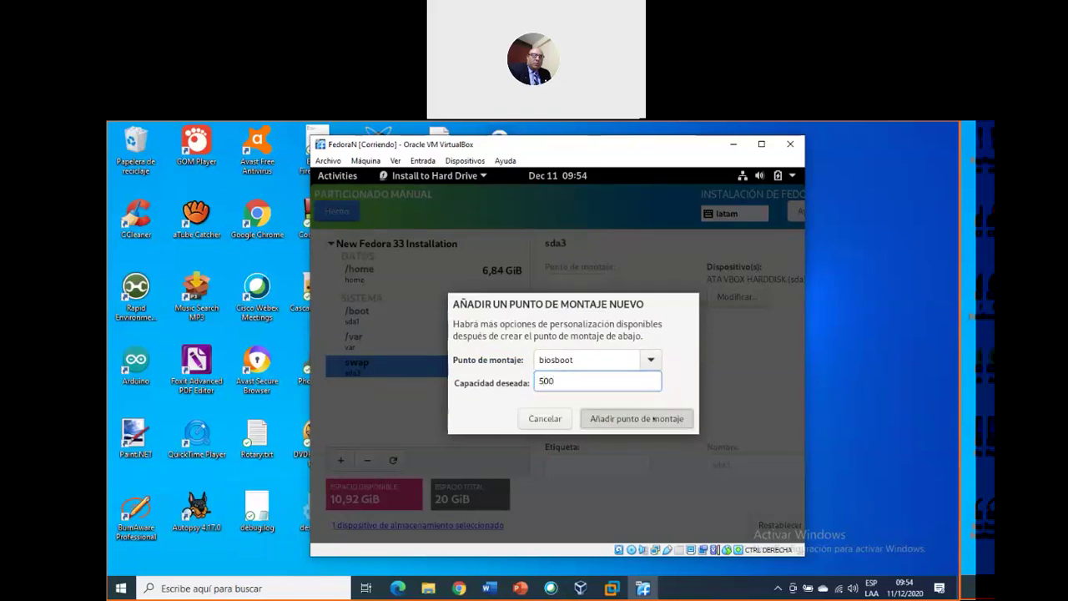
left_click(634, 418)
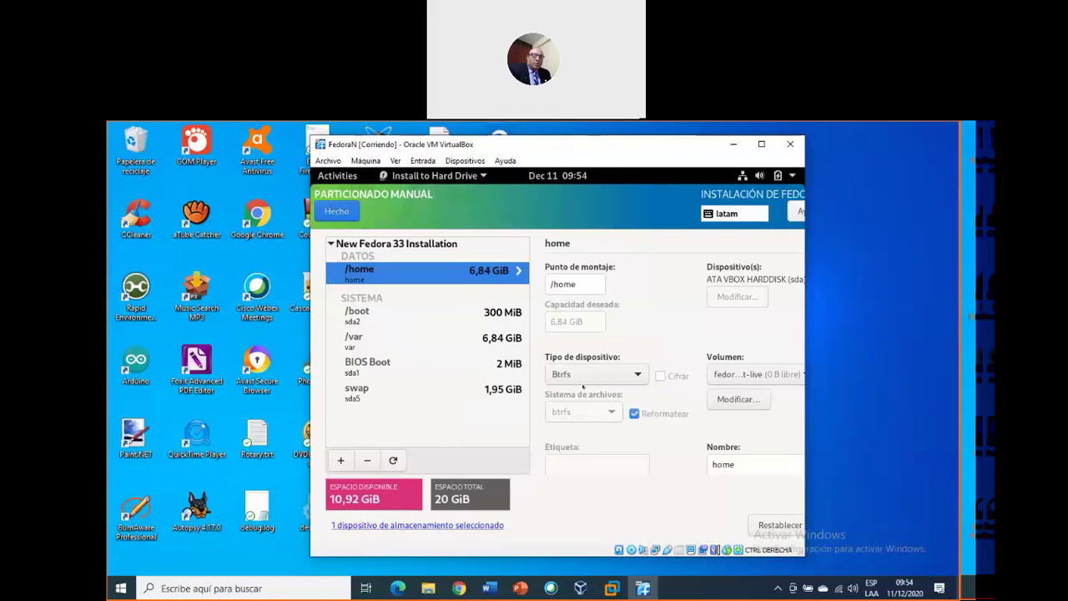
Step: Begin another new mount point and choose / for it
left_click(341, 460)
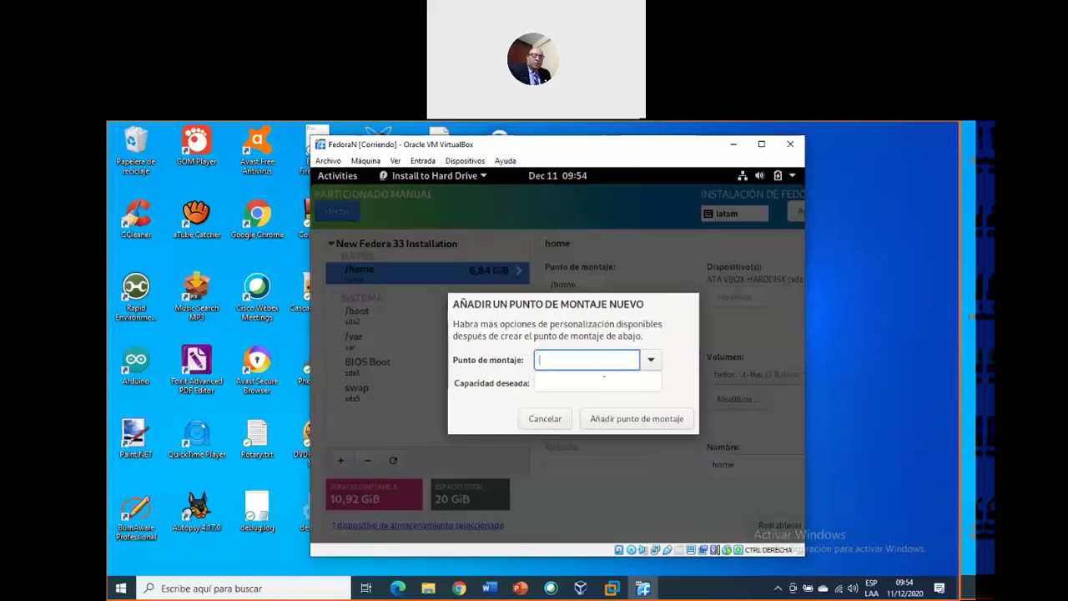
left_click(652, 360)
left_click(552, 384)
left_click(586, 358)
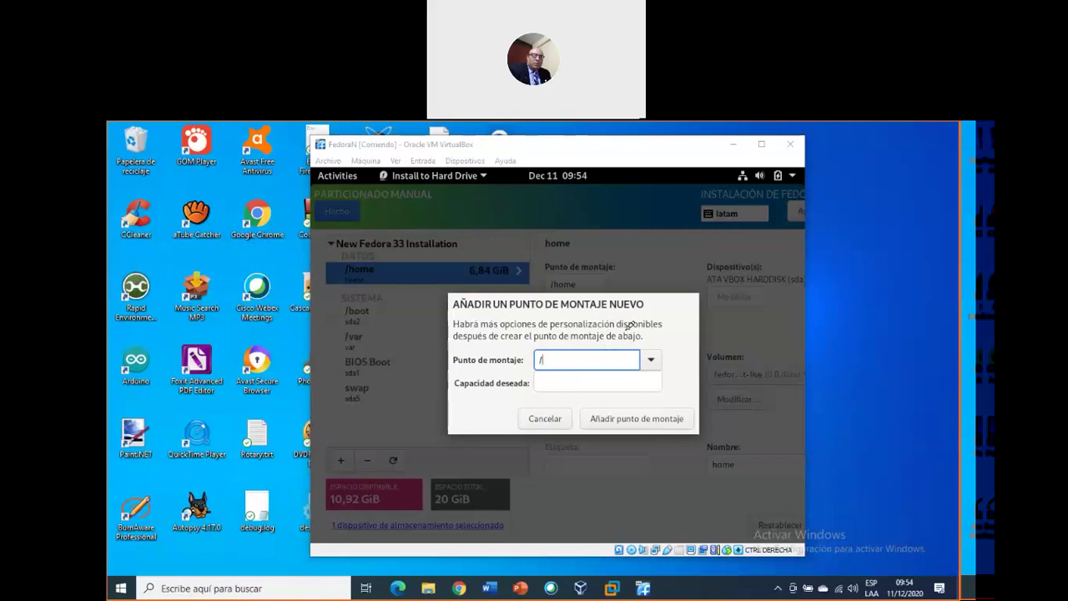
Step: Handwrite root in red beside the mount point field as an annotation and clear it
mouse_move(652, 342)
left_mouse_down()
mouse_move(665, 324)
mouse_move(676, 342)
mouse_move(705, 326)
left_mouse_up()
mouse_move(678, 328)
left_mouse_down()
mouse_move(689, 344)
mouse_move(699, 327)
mouse_move(681, 325)
mouse_move(738, 338)
left_mouse_up()
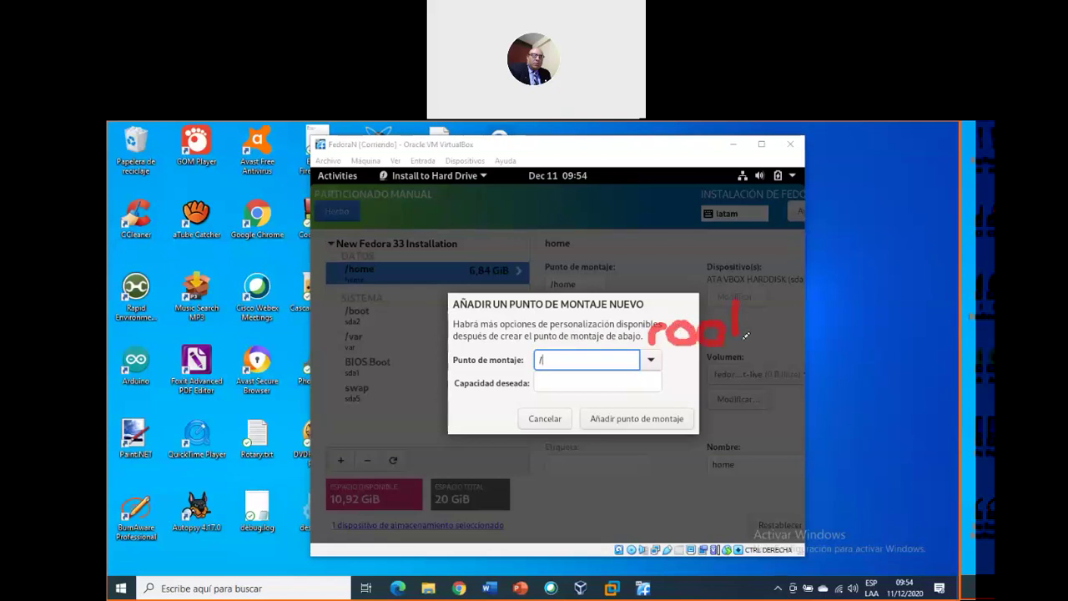
left_click_drag(751, 302, 706, 310)
key("Escape")
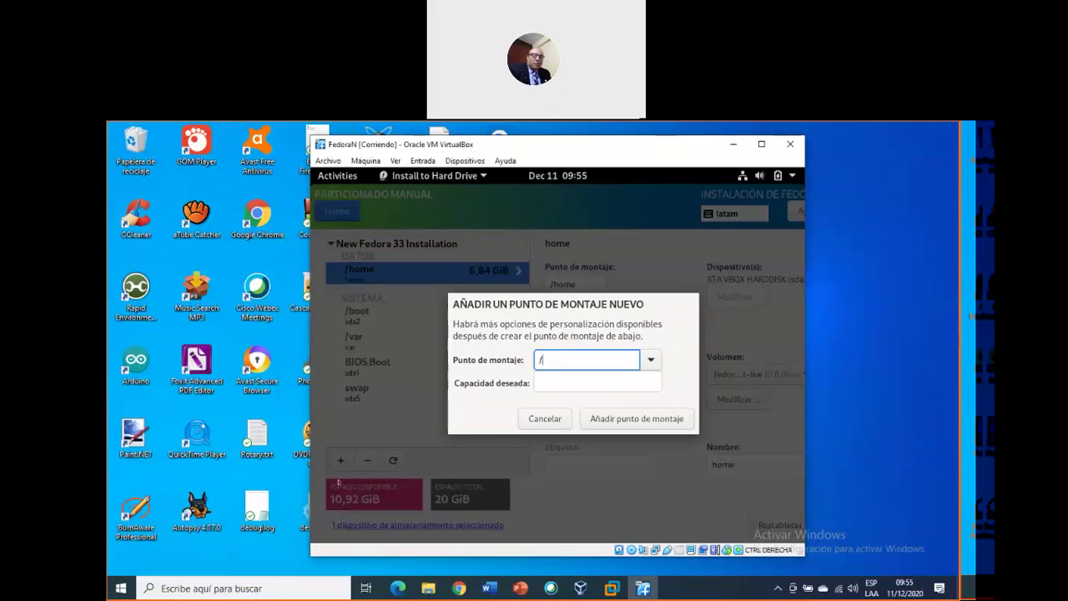
Step: Set the desired capacity of the / mount point to 10900 and add it to the installation
left_click(612, 385)
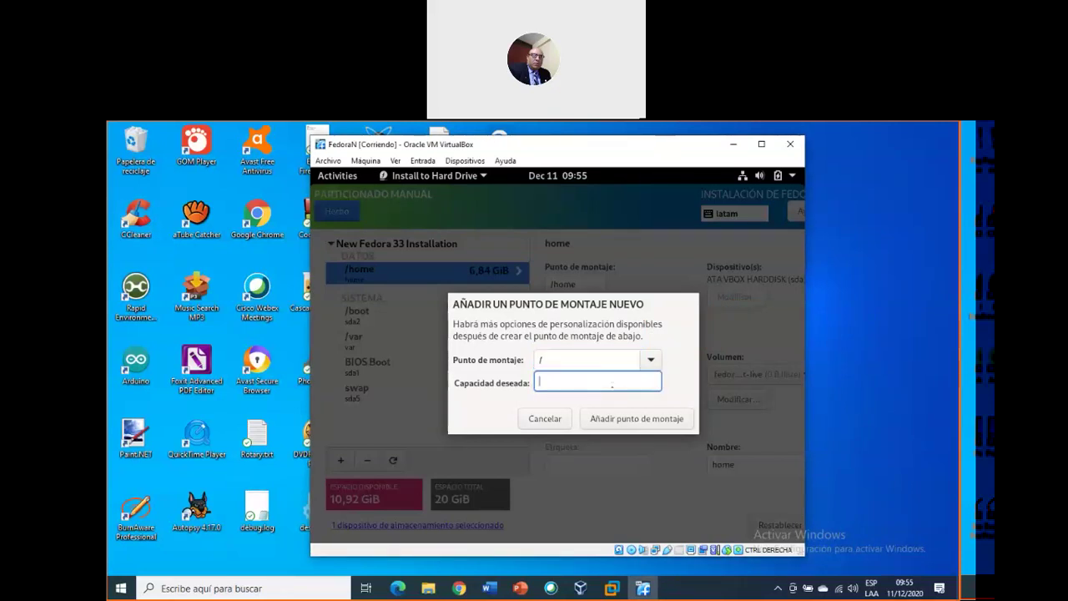
type("10900")
left_click(638, 420)
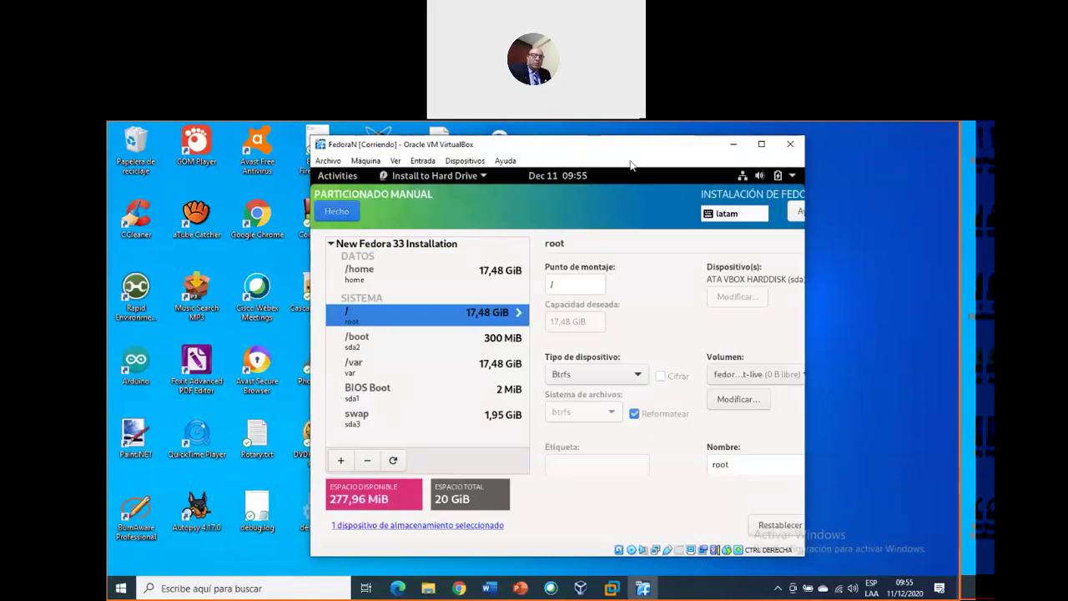
Step: Reposition the FedoraN window on the desktop and look through the details of the / mount point
left_click_drag(544, 133, 456, 124)
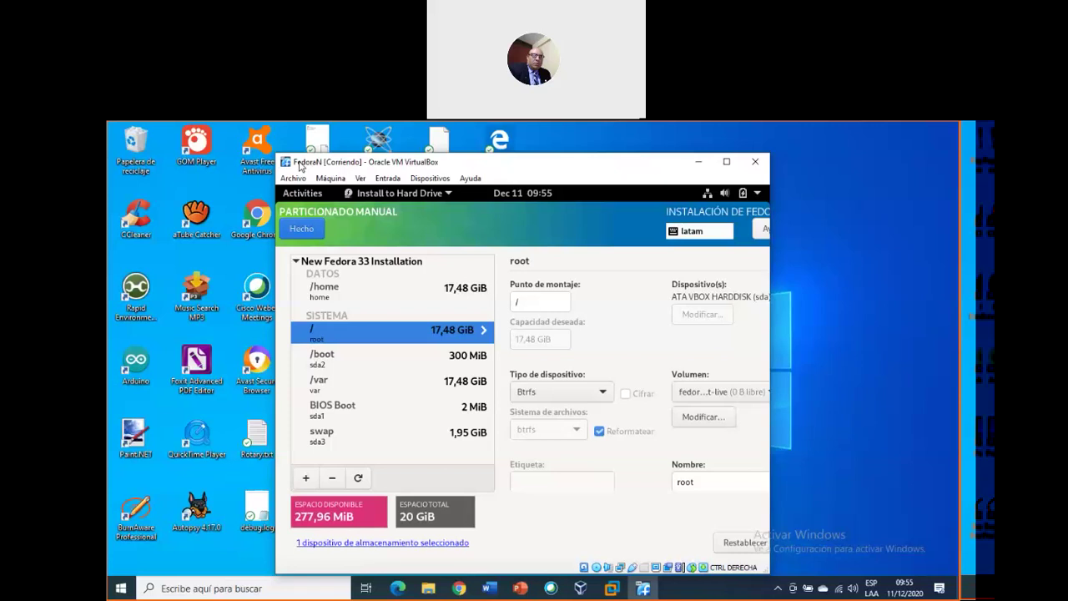
left_click(936, 339)
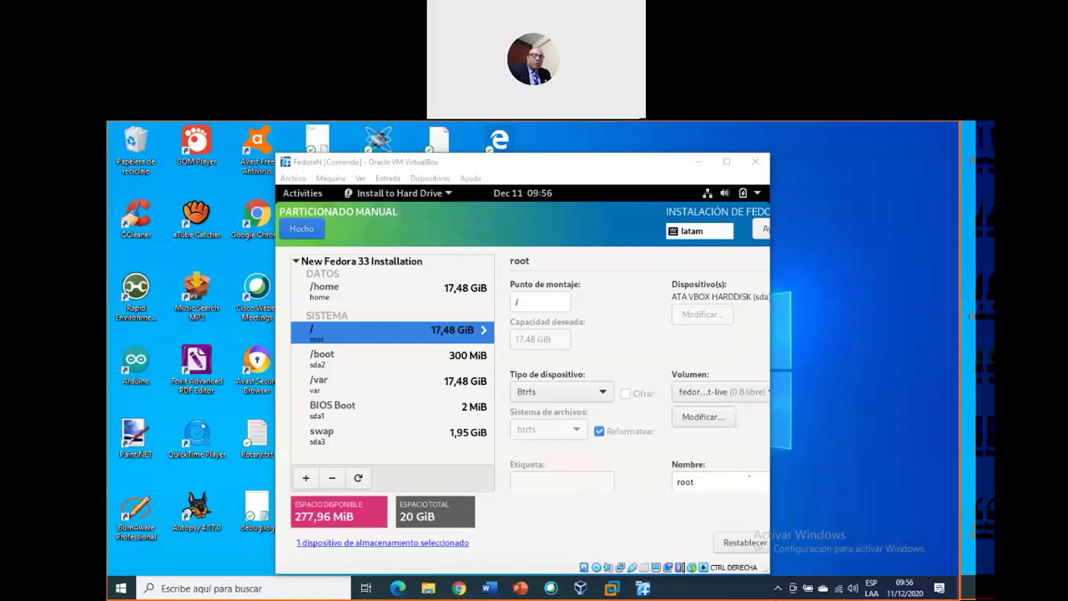
scroll(631, 490, "down", 2)
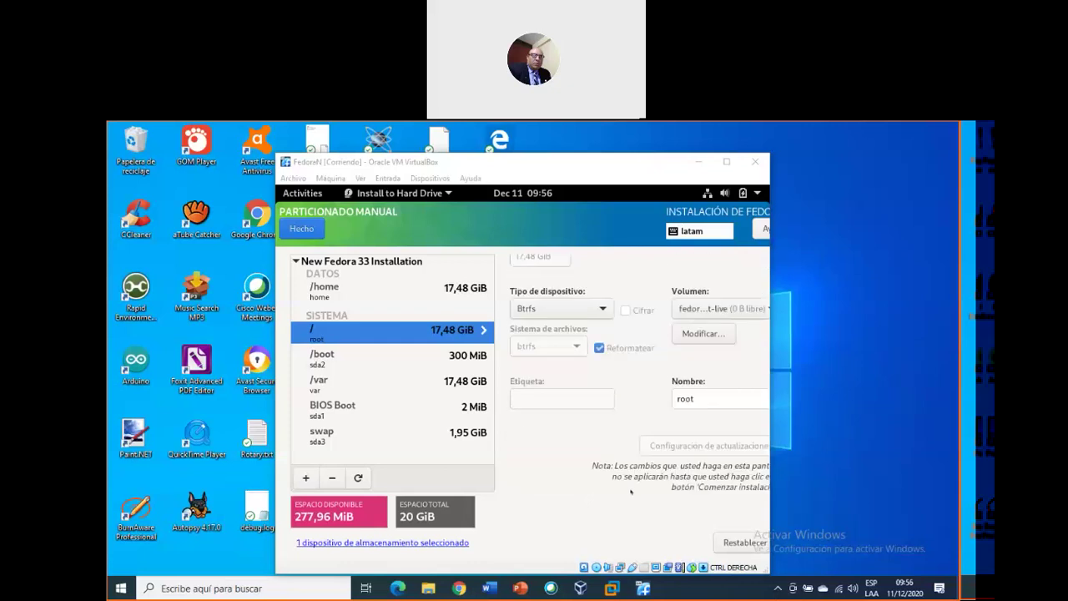
scroll(631, 491, "up", 2)
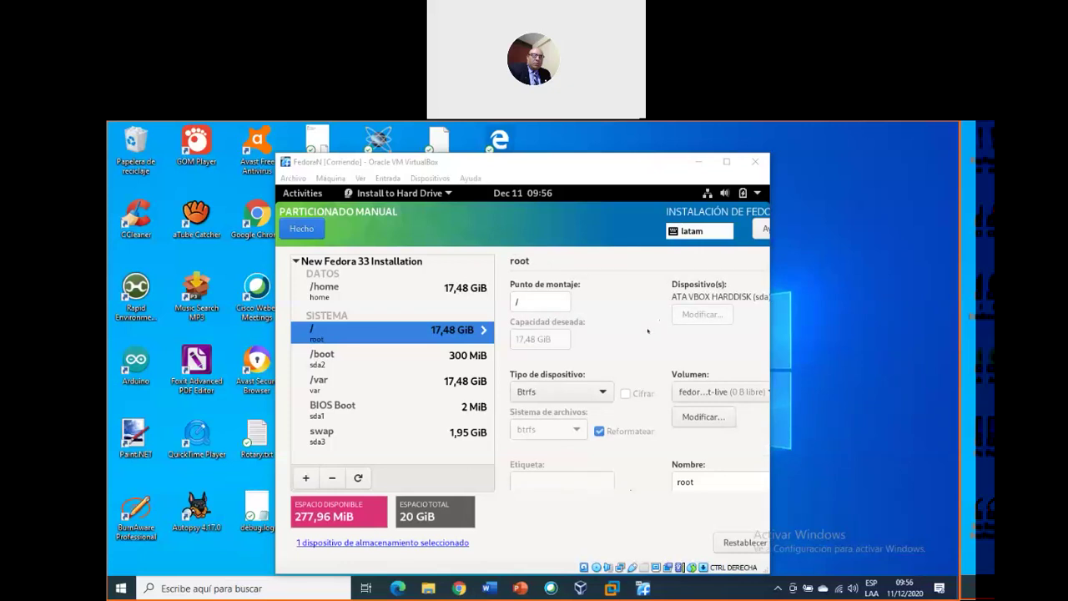
Step: Review the configuration details of the /home, /, /boot, /var, BIOS Boot and swap entries one after another
left_click(355, 292)
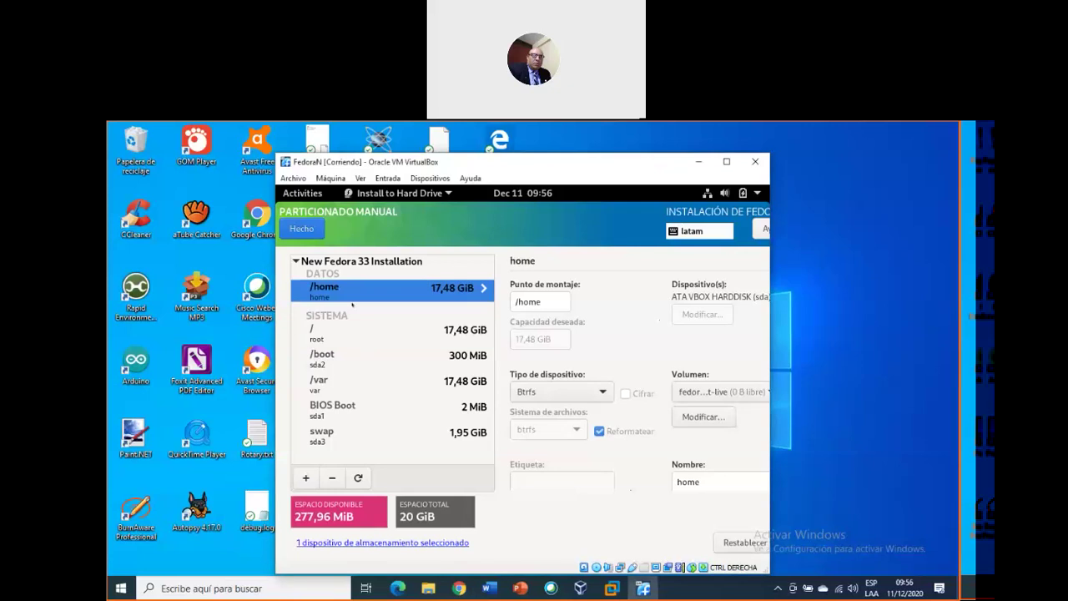
left_click(339, 328)
left_click(337, 358)
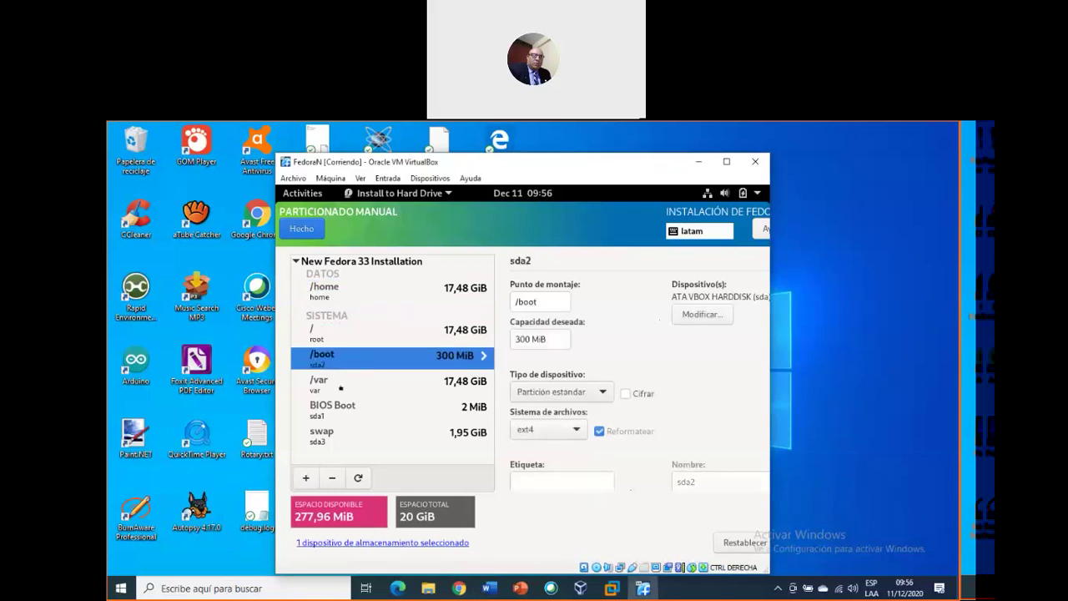
left_click(341, 387)
left_click(342, 411)
left_click(343, 437)
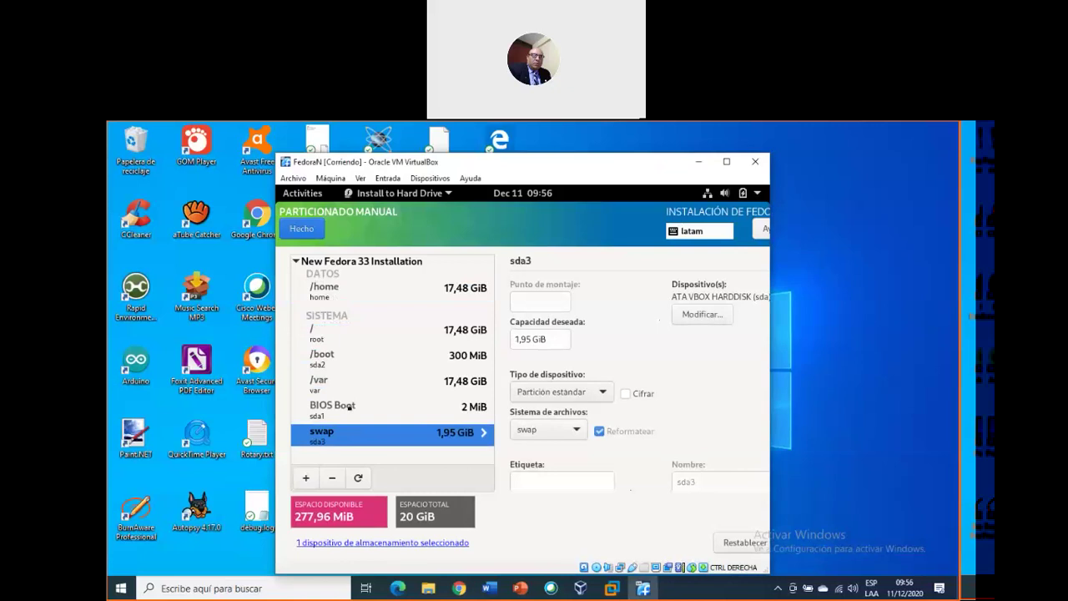
left_click(349, 406)
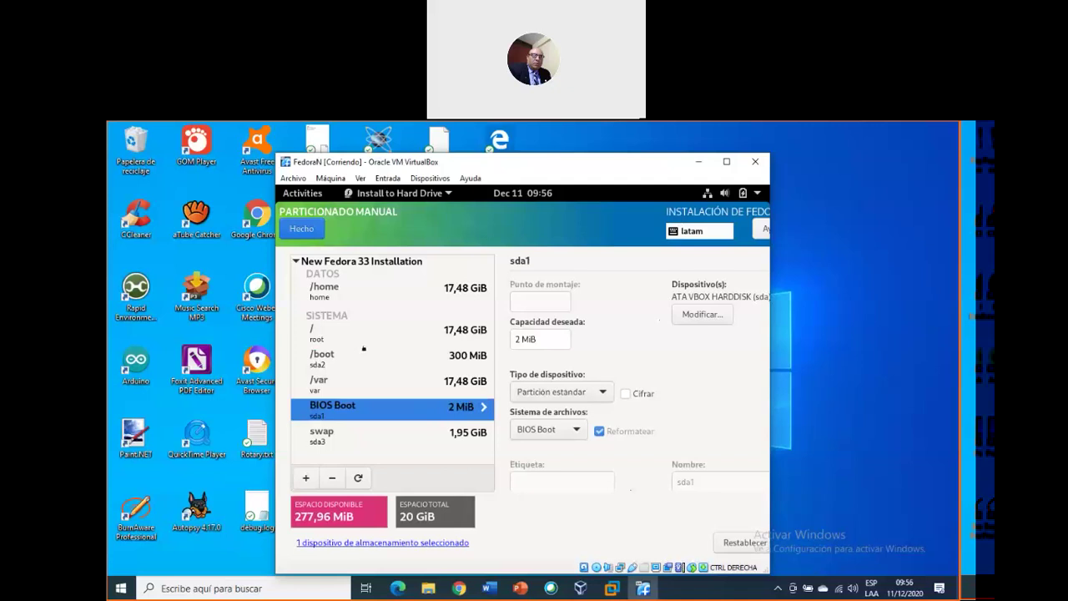
Step: Examine the volume options of the /home mount point and compare its details with those of / and /boot
left_click(394, 291)
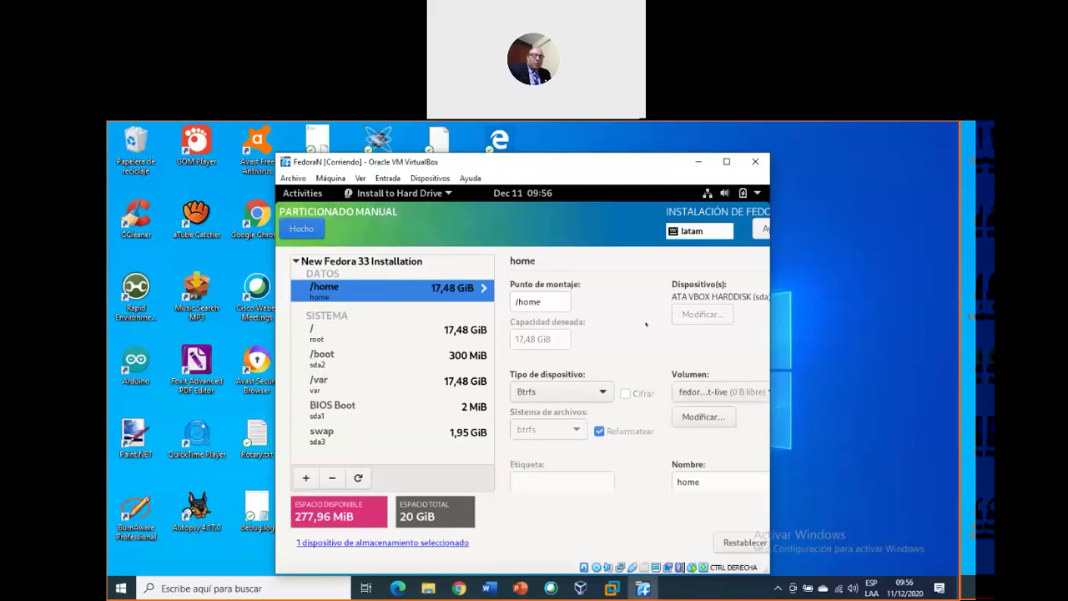
left_click(752, 393)
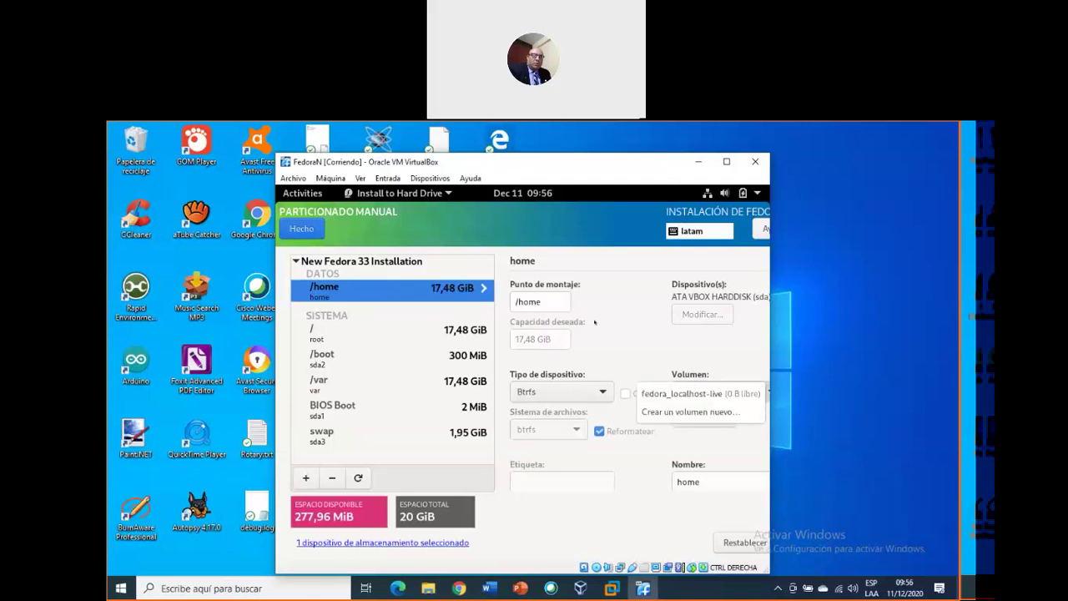
left_click(611, 260)
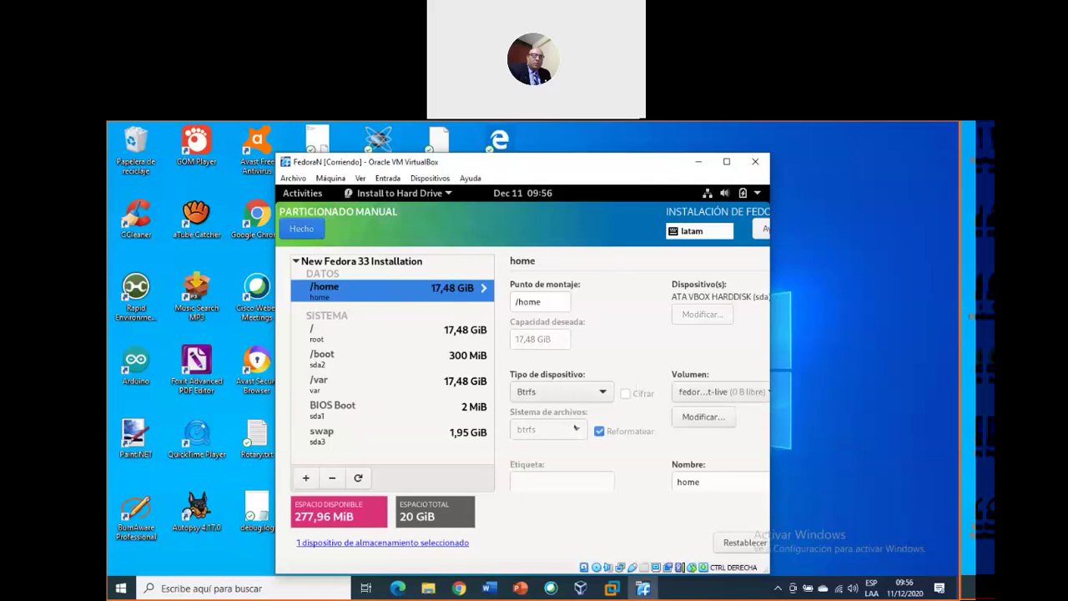
left_click(334, 336)
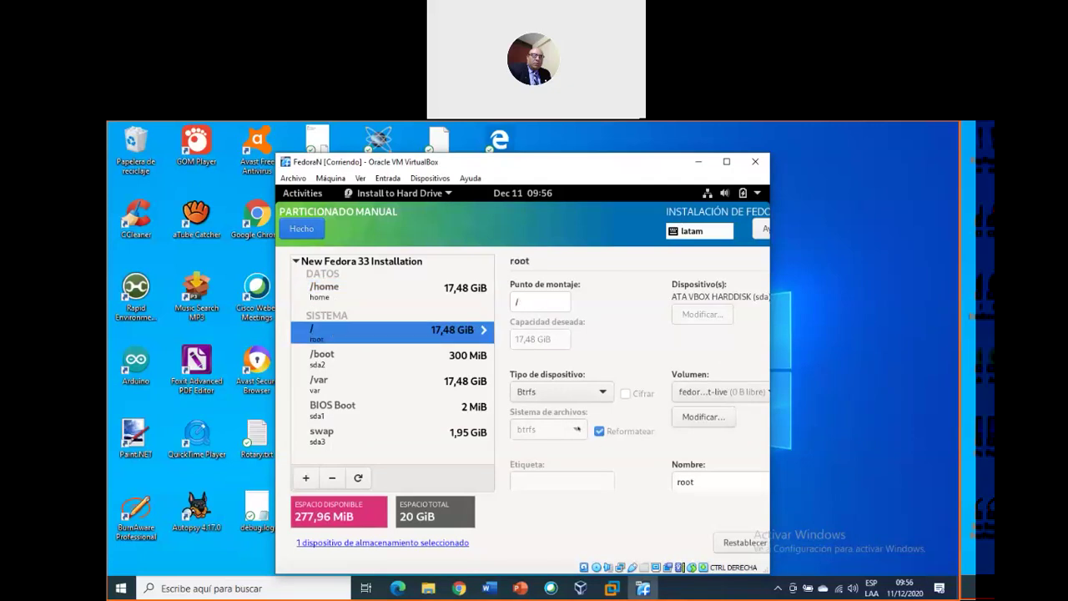
left_click(389, 360)
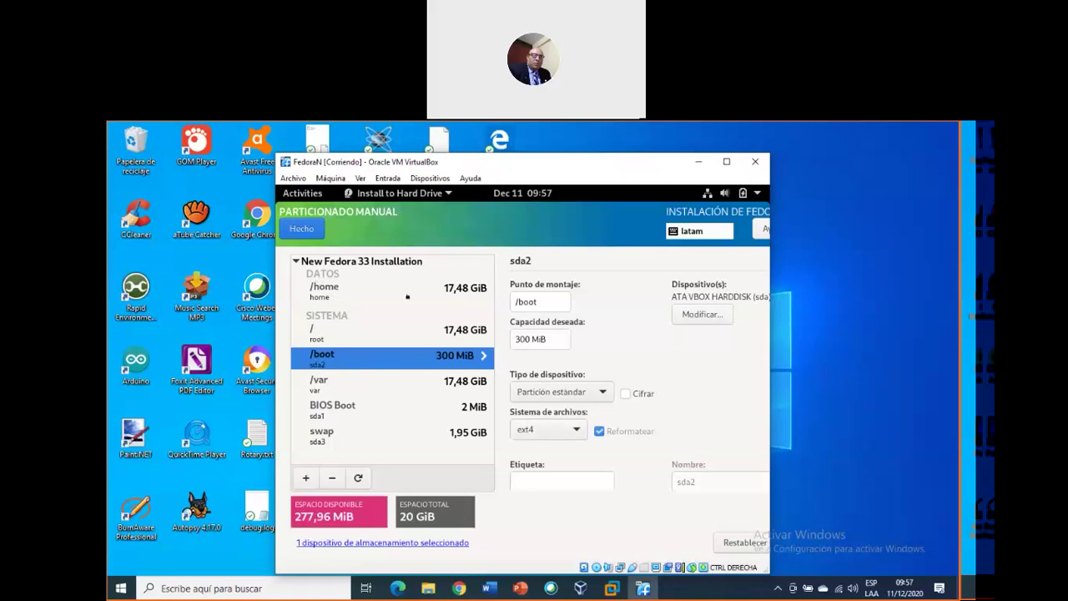
Step: Switch to File Explorer to show the Windows folder on Disco local (C:), and put its window away
left_click(428, 589)
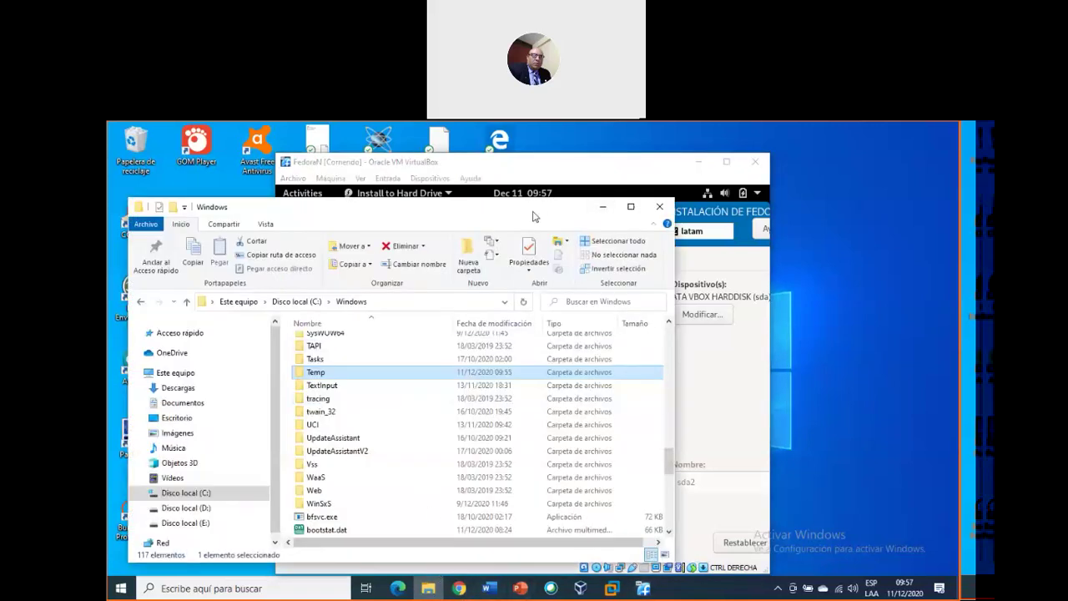
left_click_drag(526, 216, 508, 233)
left_click(582, 229)
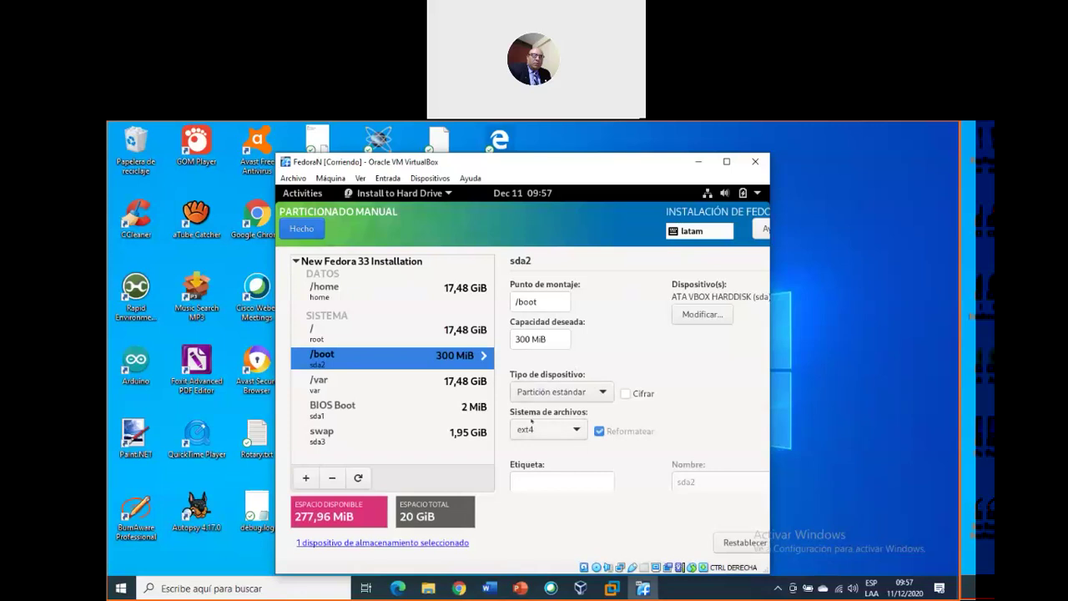
Step: Compare the / and /home details with /boot and examine the file systems offered for /boot, choosing ext4
left_click(378, 340)
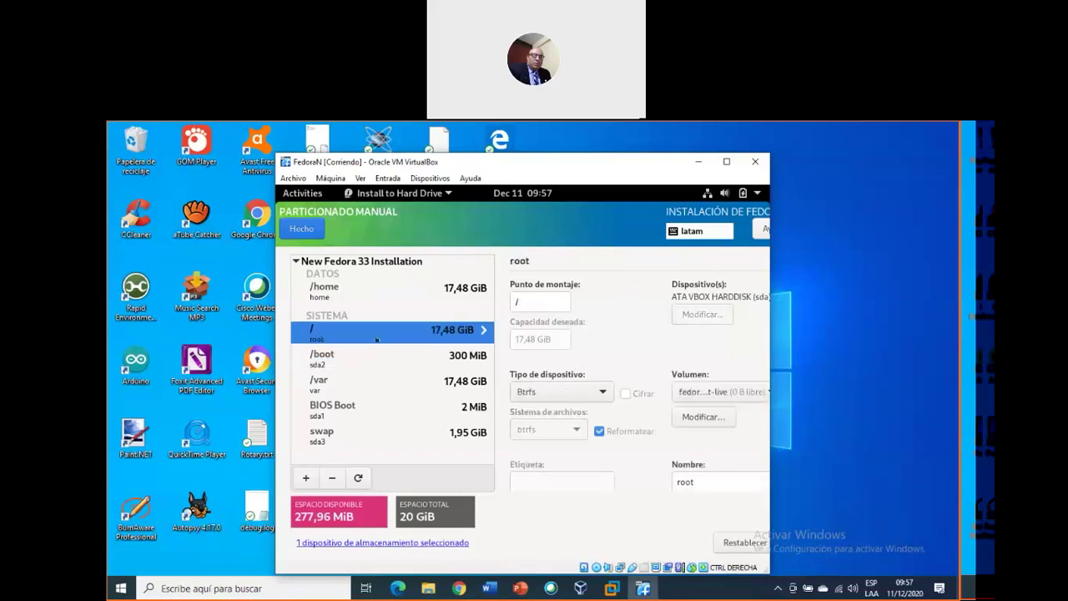
left_click(351, 290)
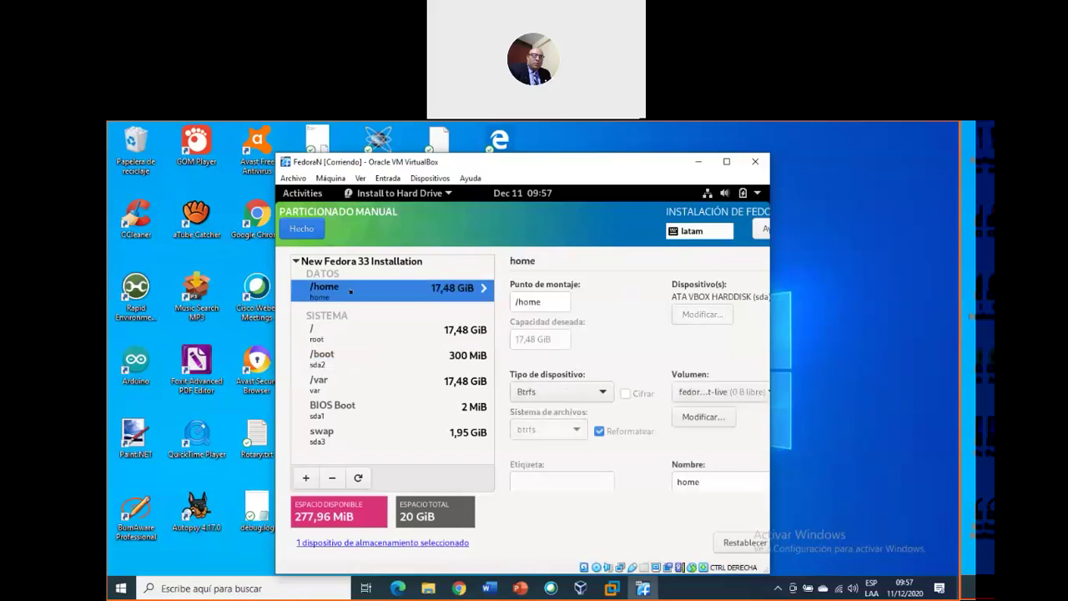
left_click(409, 359)
left_click(573, 434)
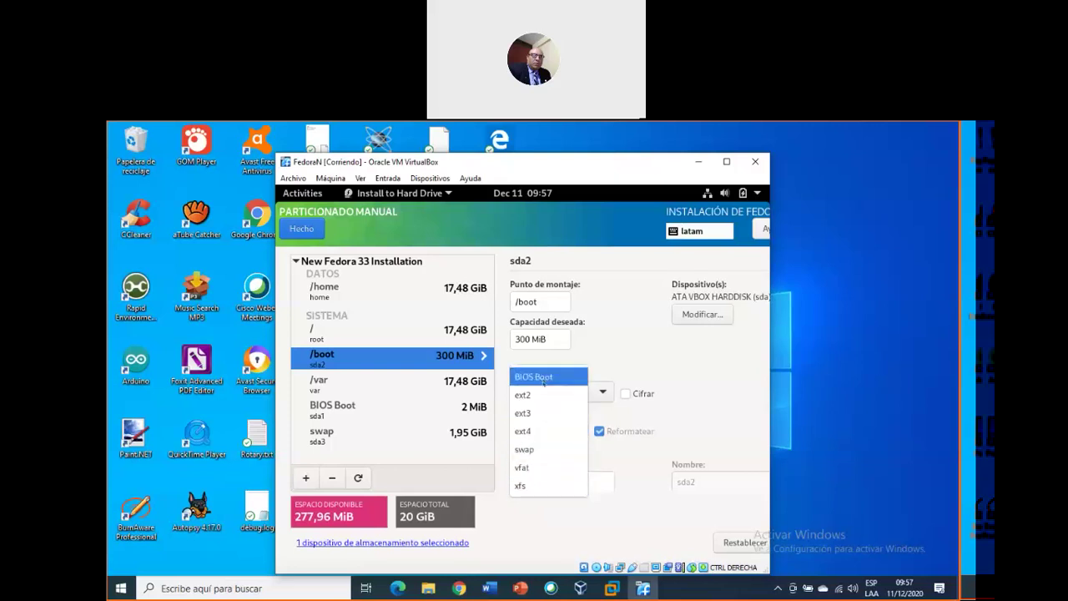
left_click(535, 431)
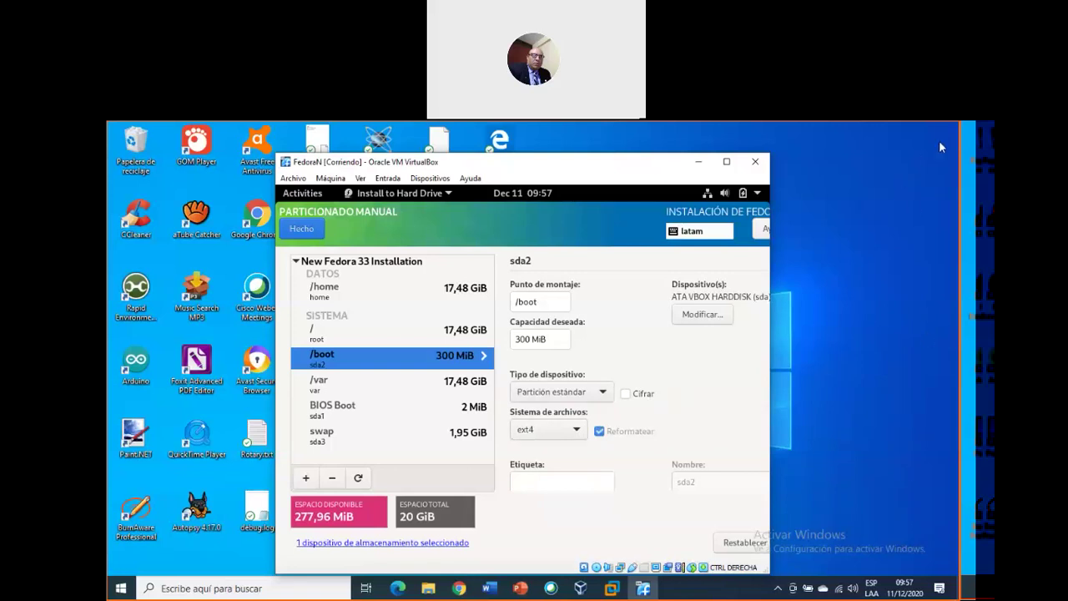
Step: Return to the FedoraN window and inspect the file system choices for /boot again without picking one
left_click(932, 324)
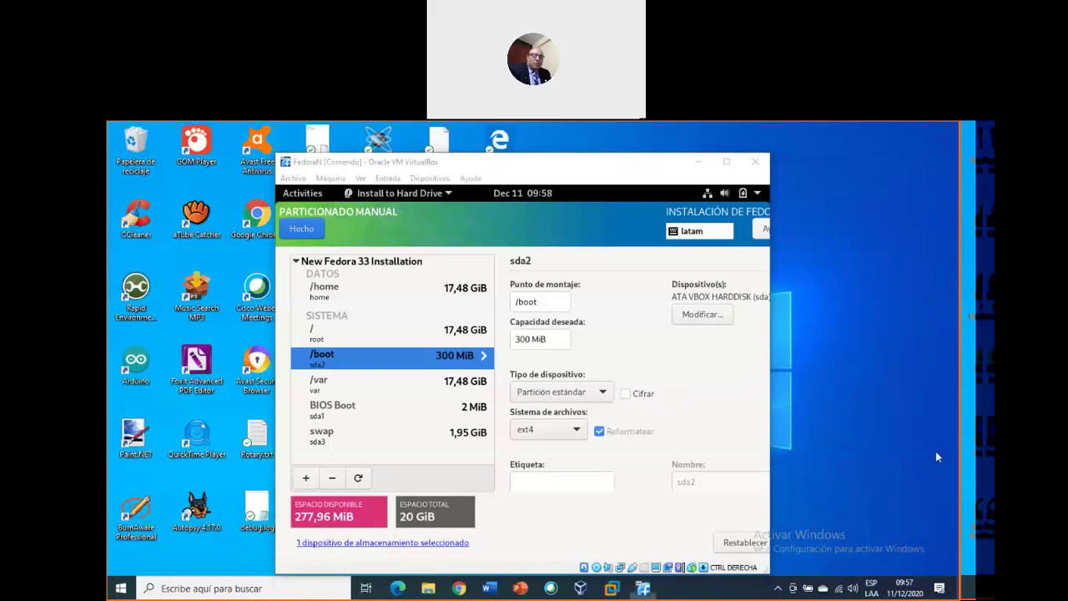
left_click(546, 165)
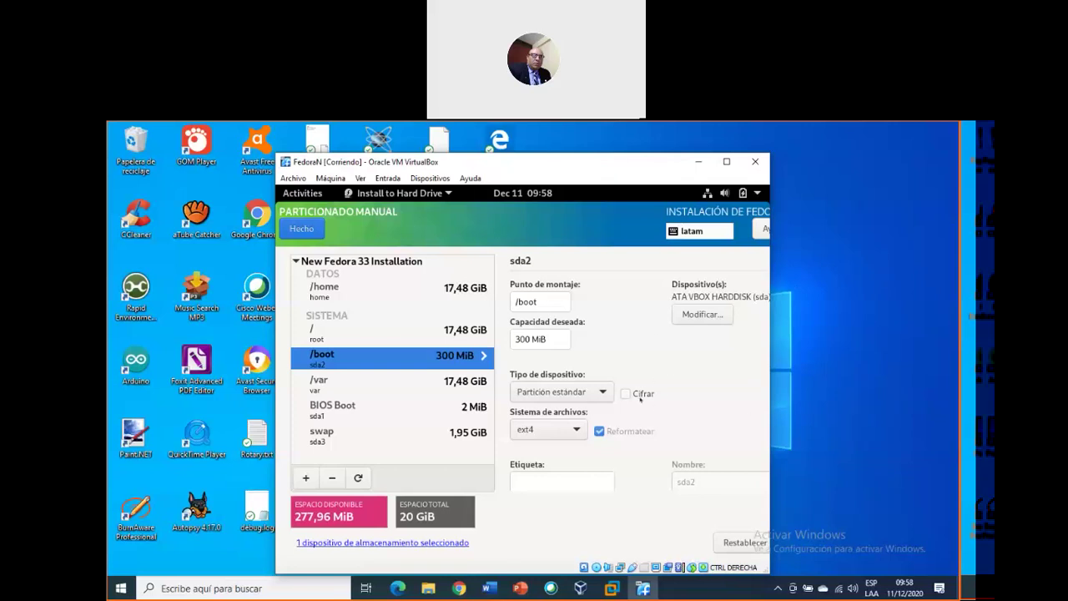
left_click(561, 432)
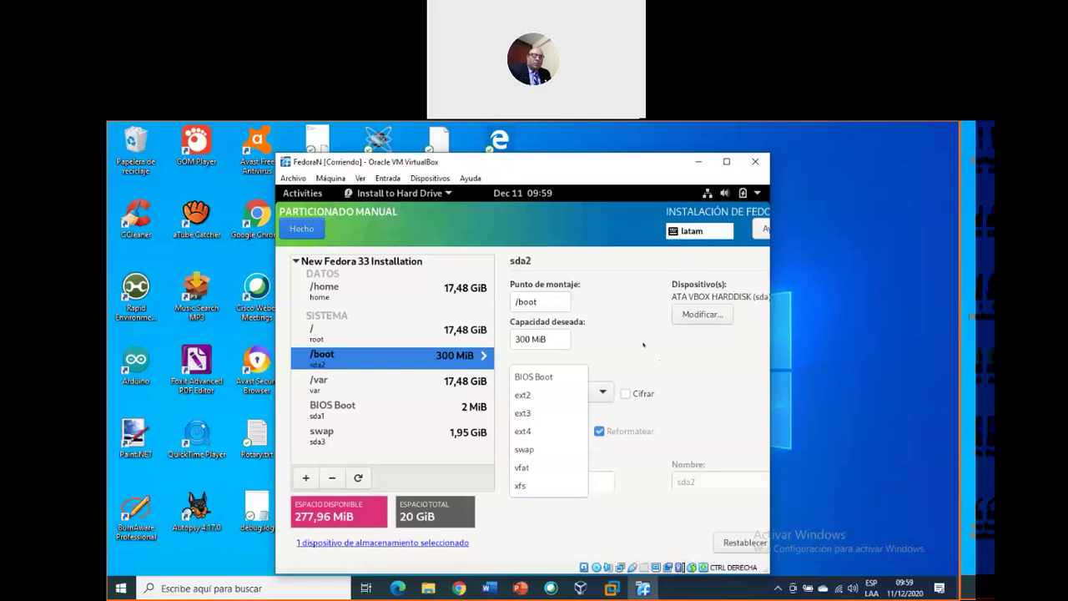
left_click(644, 344)
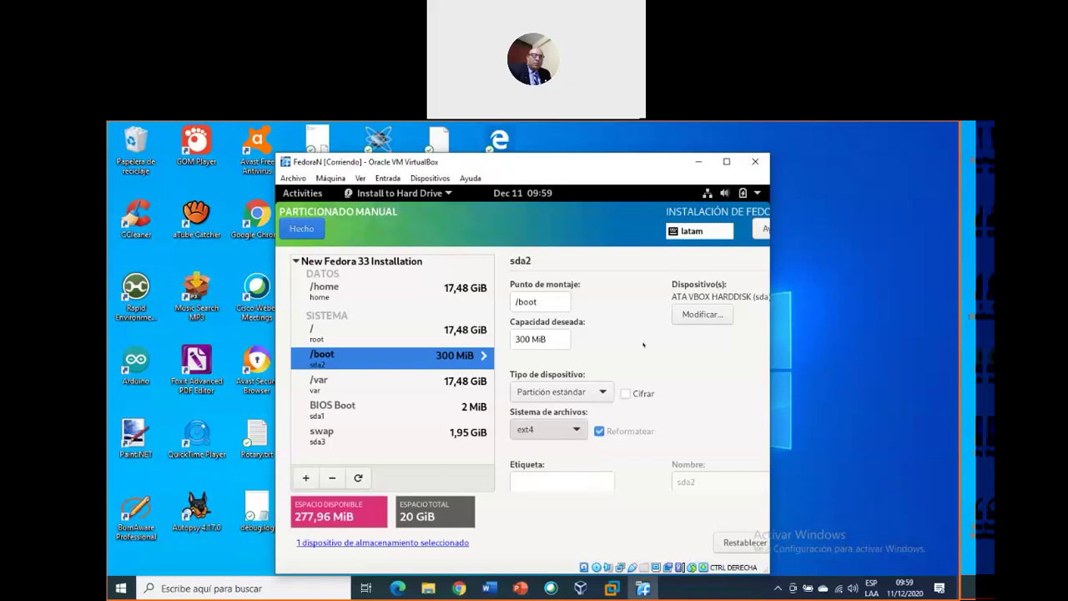
Step: Review the /var details and check the BIOS Boot partition's device type and file system, choosing BIOS Boot
left_click(444, 381)
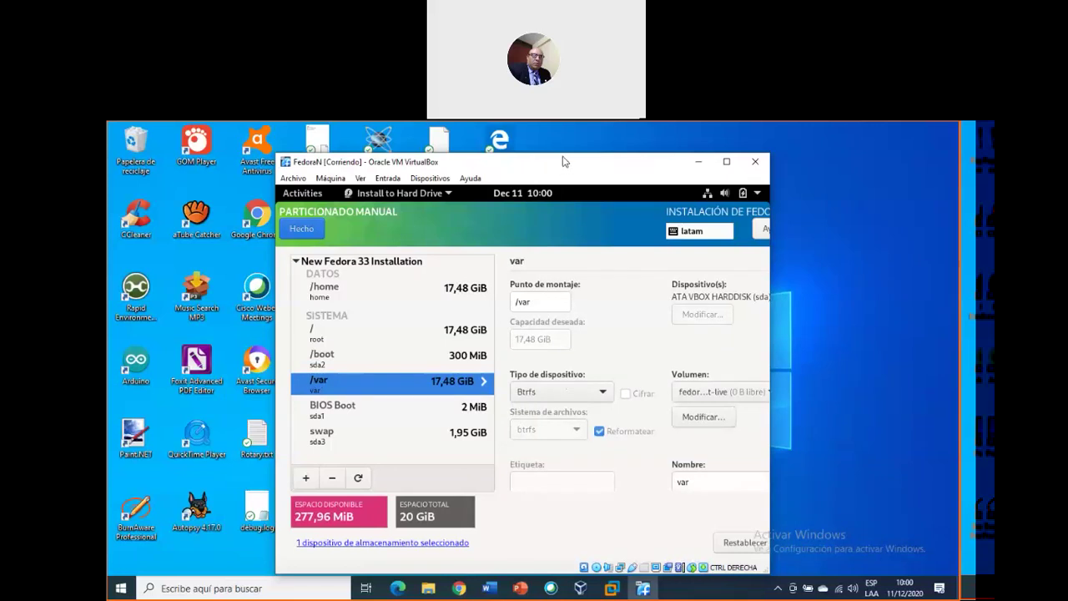
left_click_drag(563, 161, 564, 154)
left_click(344, 405)
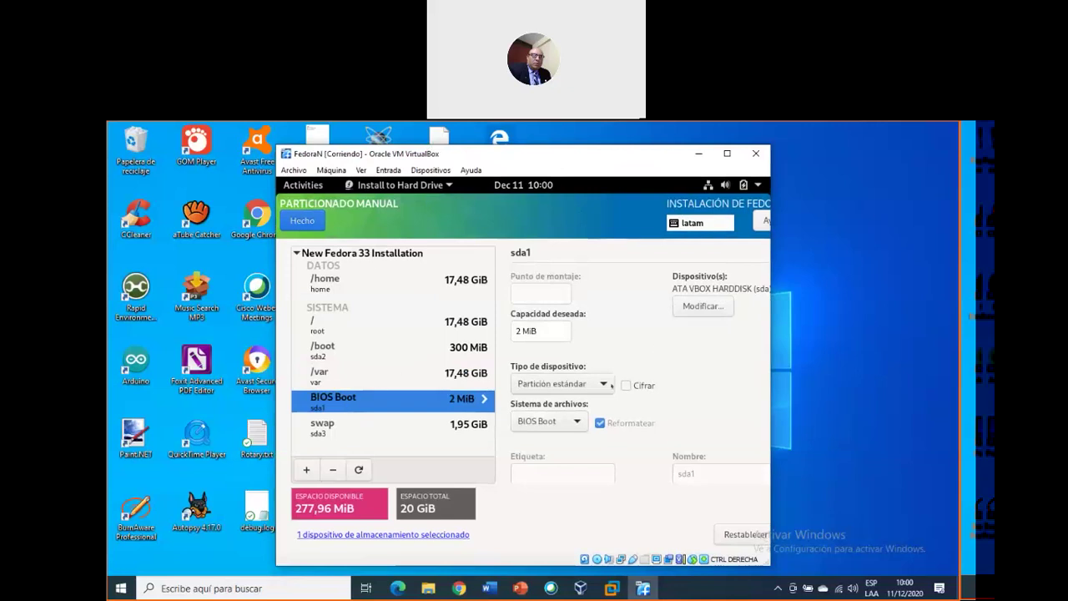
left_click(580, 386)
left_click(552, 386)
left_click(563, 427)
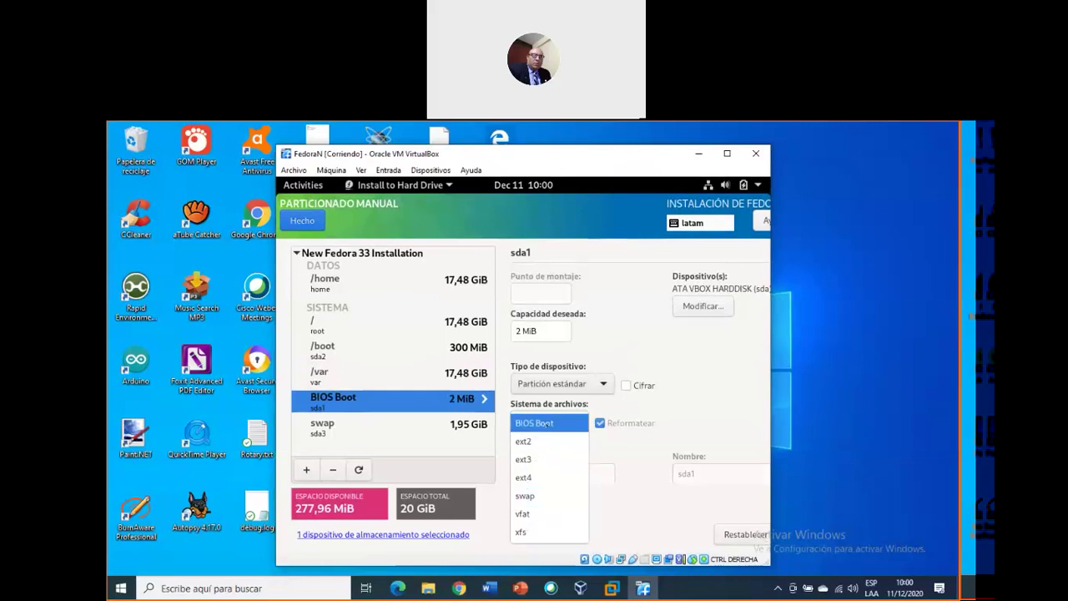
left_click(538, 423)
Step: Check the file system options of the swap partition and choose swap
left_click(366, 426)
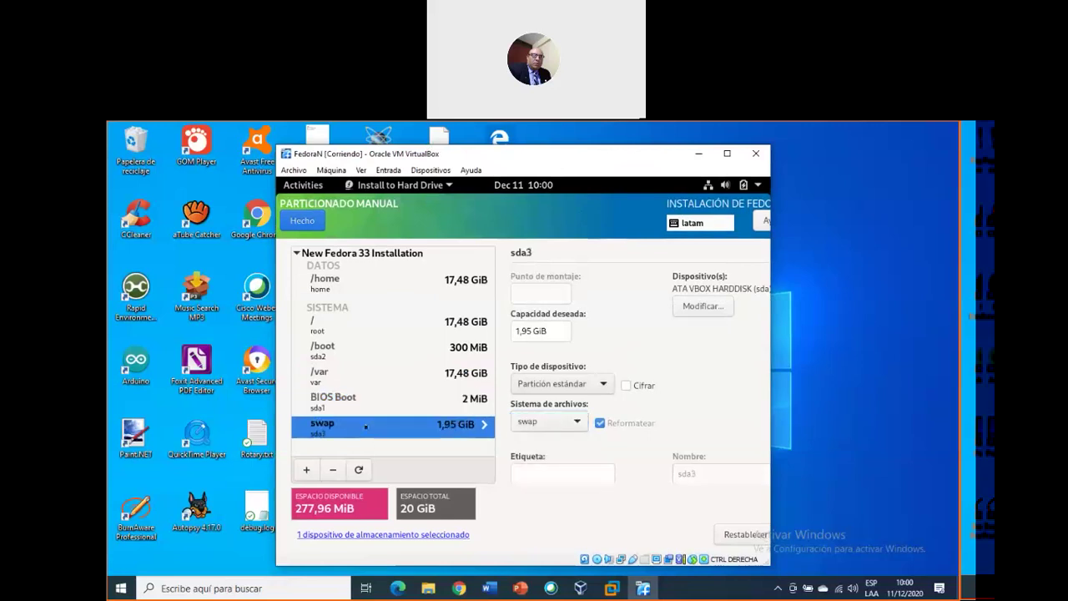
left_click(566, 421)
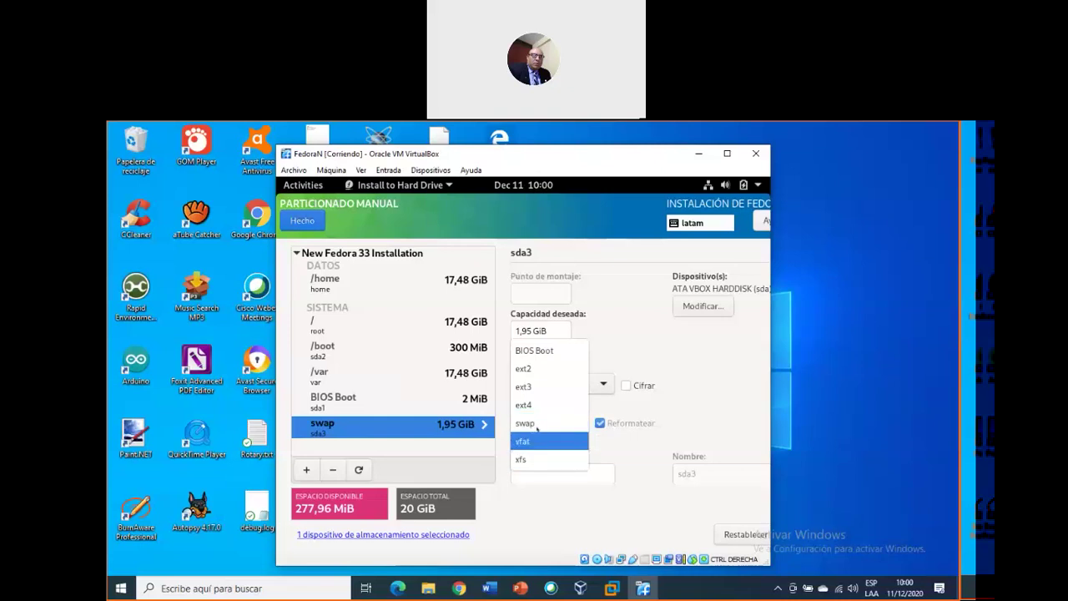
left_click(541, 423)
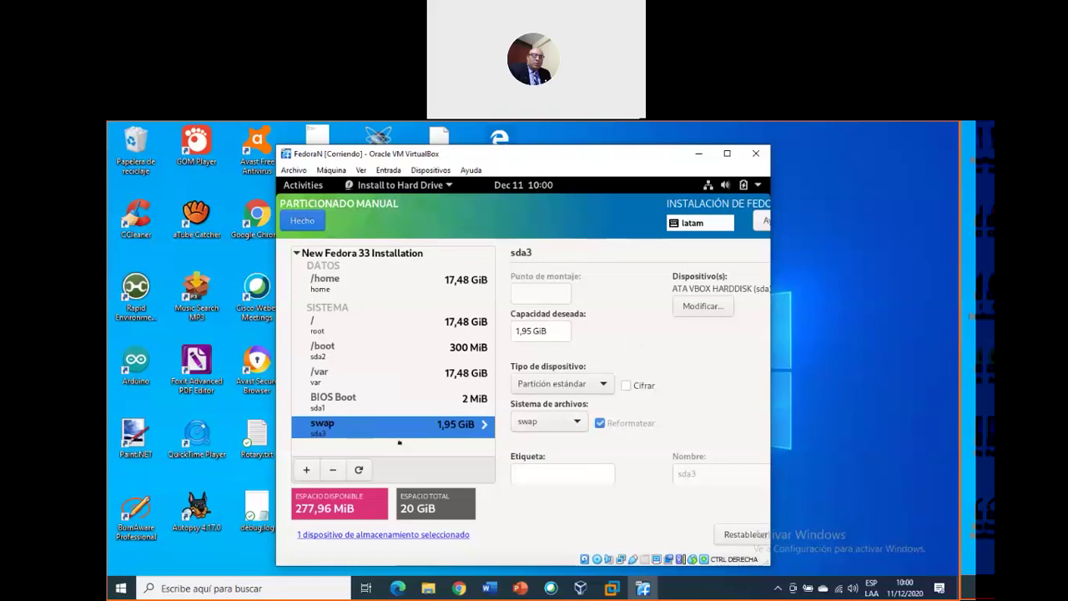
Step: Check the file system types offered for the swap partition, keeping swap selected
left_click(427, 589)
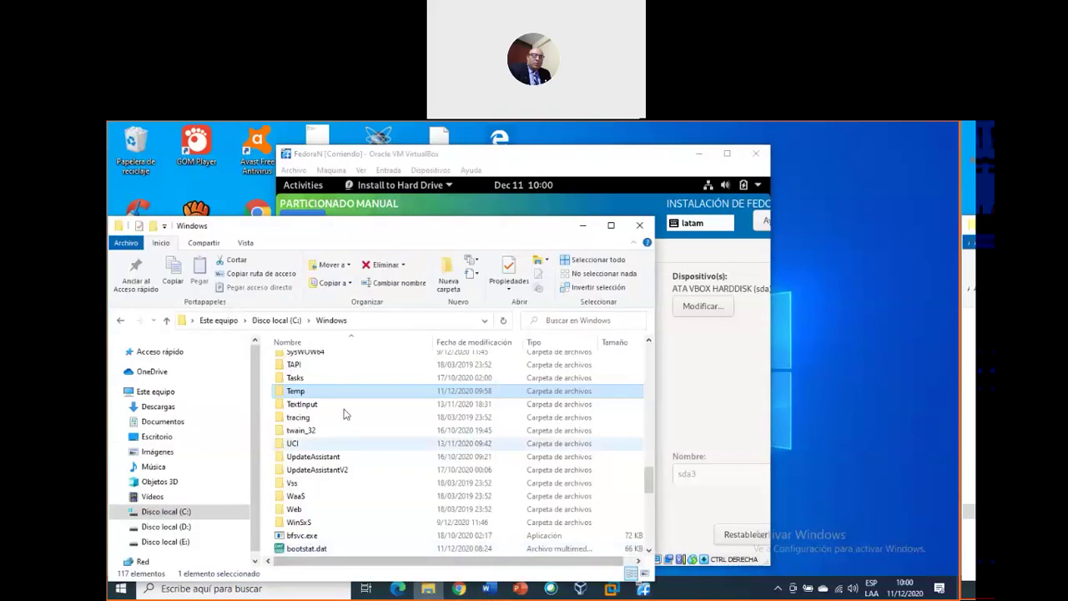
left_click(583, 225)
left_click(546, 420)
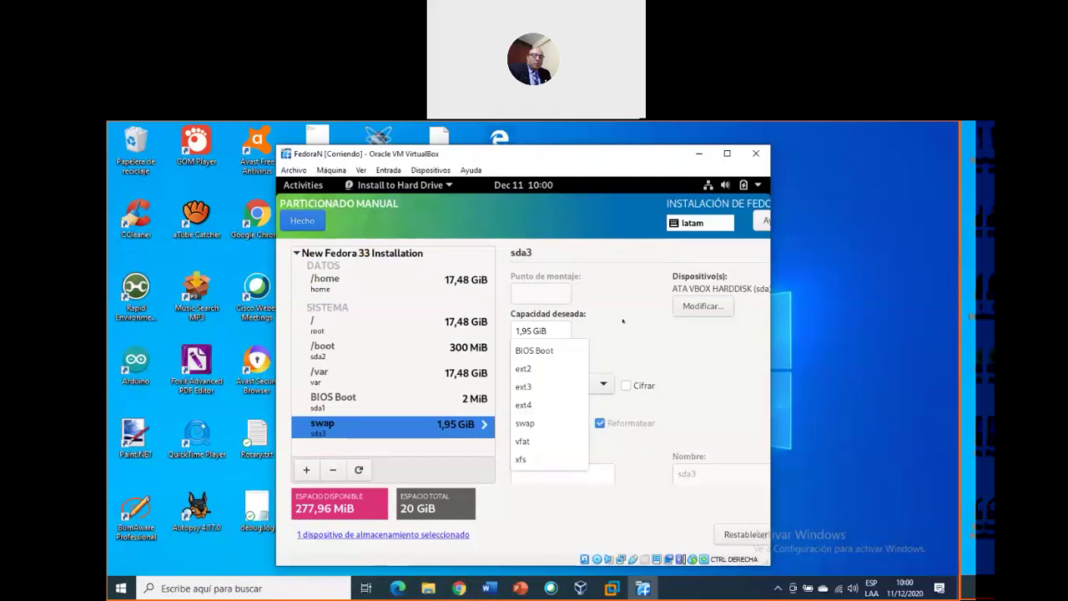
left_click(623, 320)
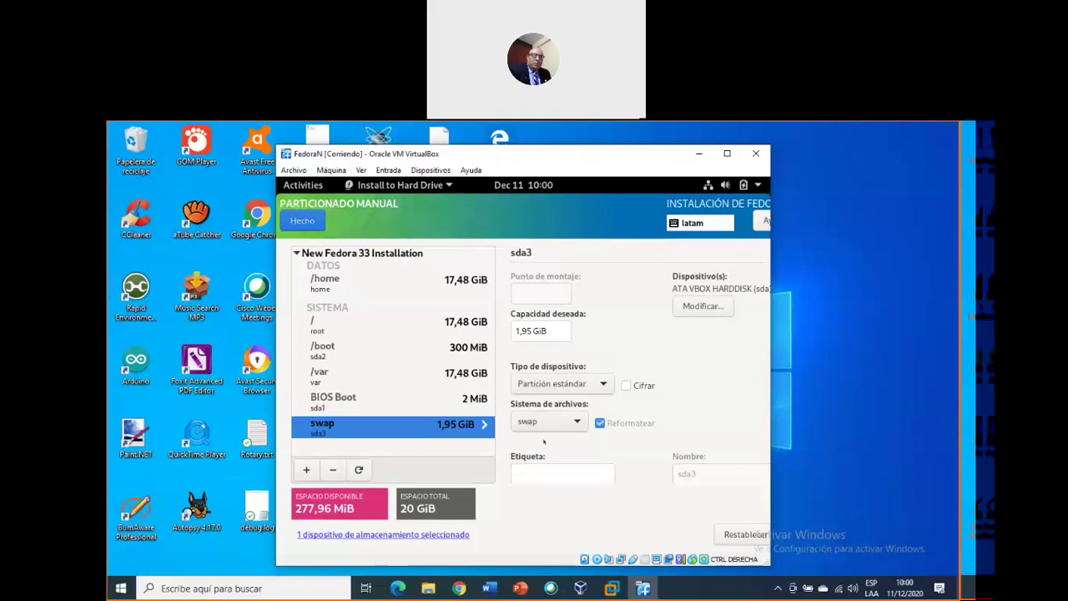
Step: Review the settings of each planned partition: /home, /, /boot, /var, BIOS Boot and swap
left_click(368, 401)
left_click(365, 375)
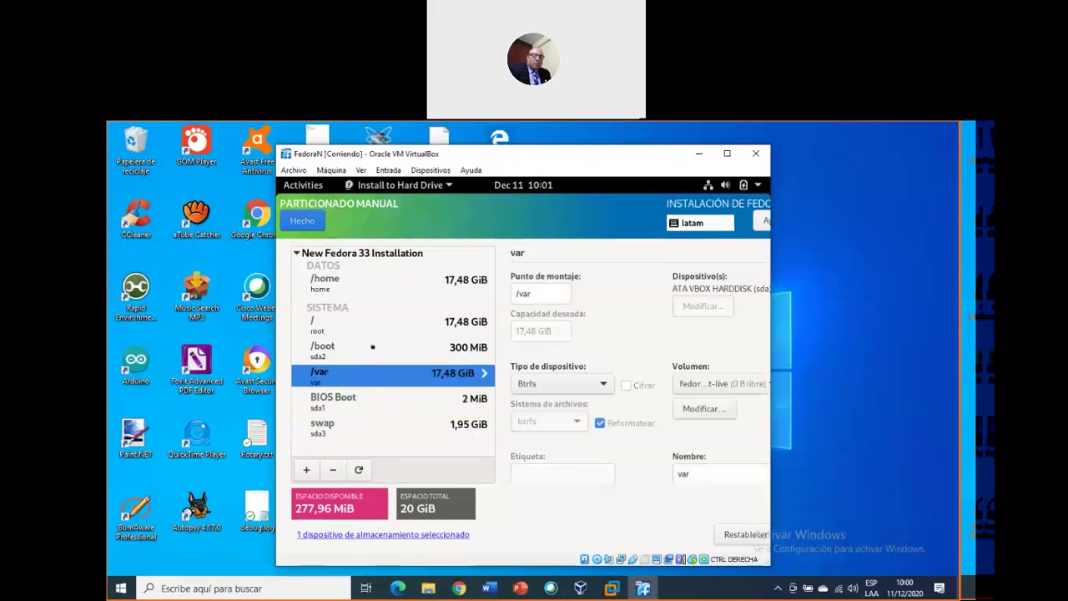
left_click(373, 348)
left_click(388, 322)
left_click(404, 286)
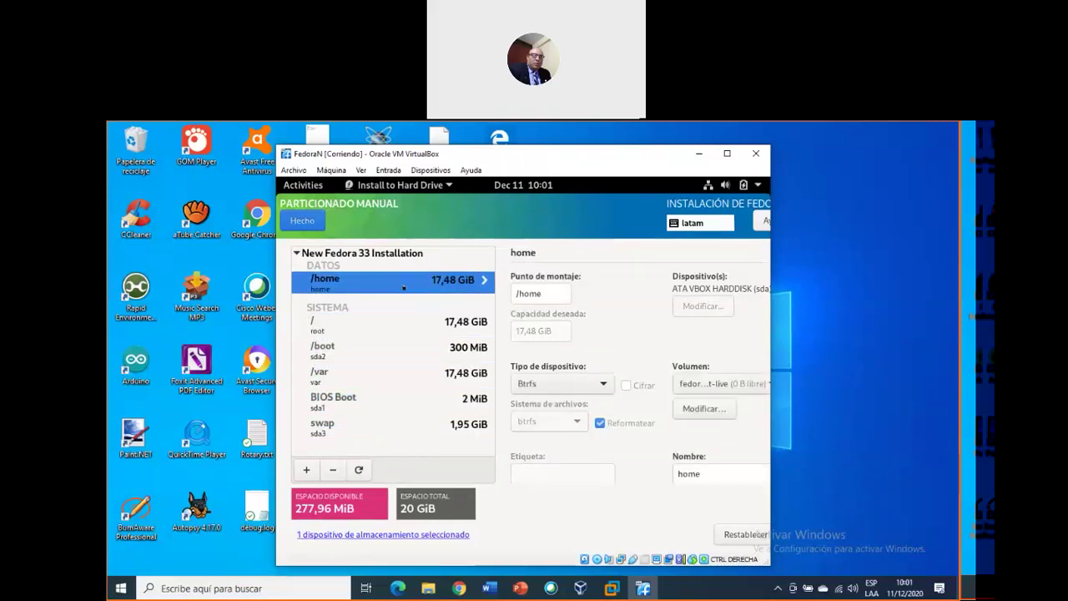
left_click(397, 323)
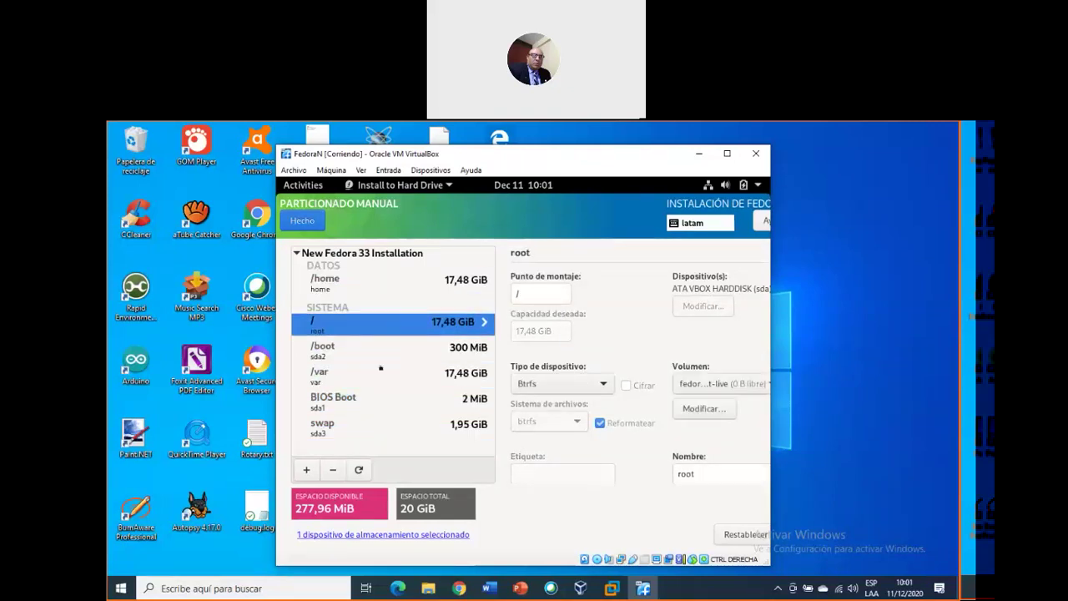
left_click(376, 380)
key("Up")
left_click(379, 380)
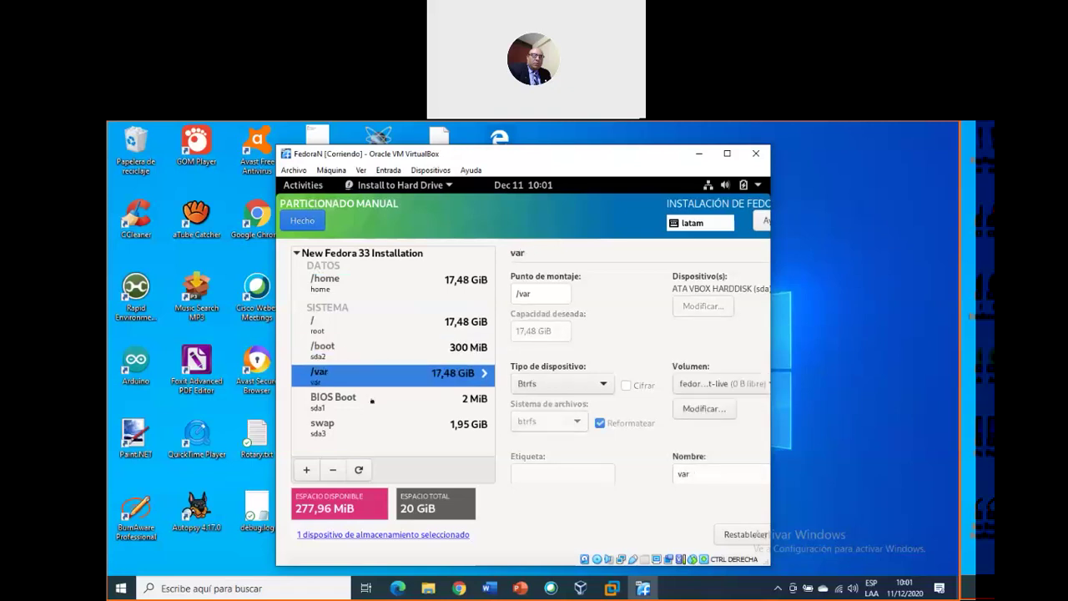
left_click(372, 403)
left_click(360, 430)
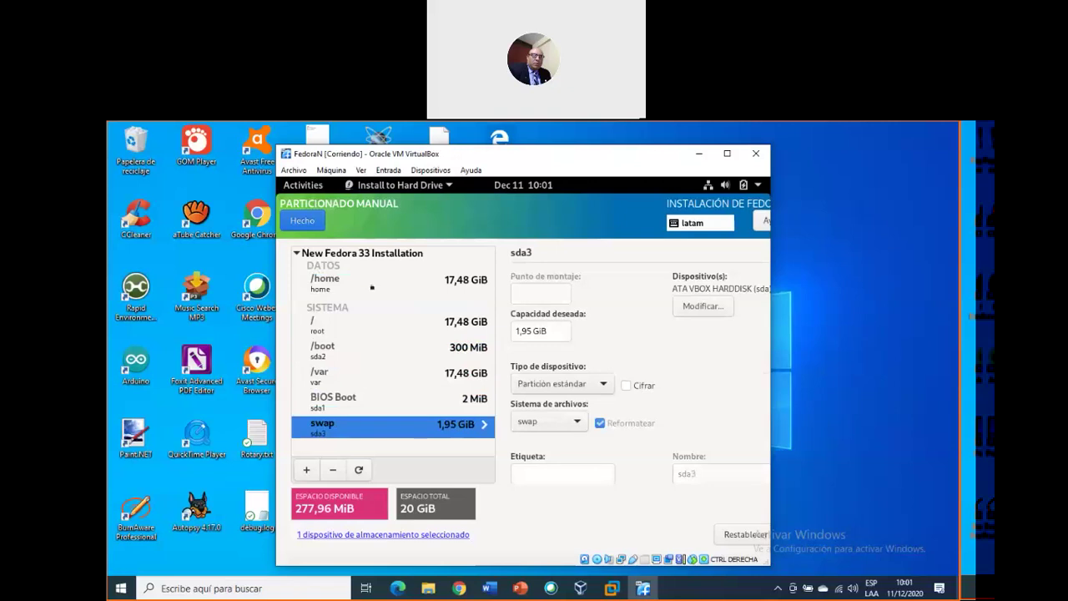
left_click(361, 327)
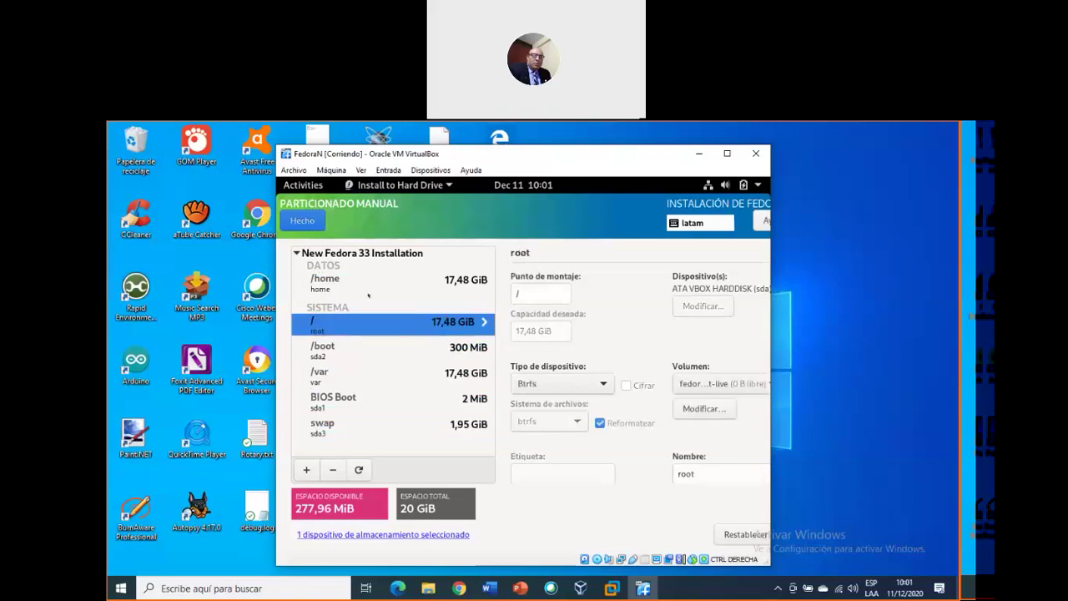
left_click(369, 287)
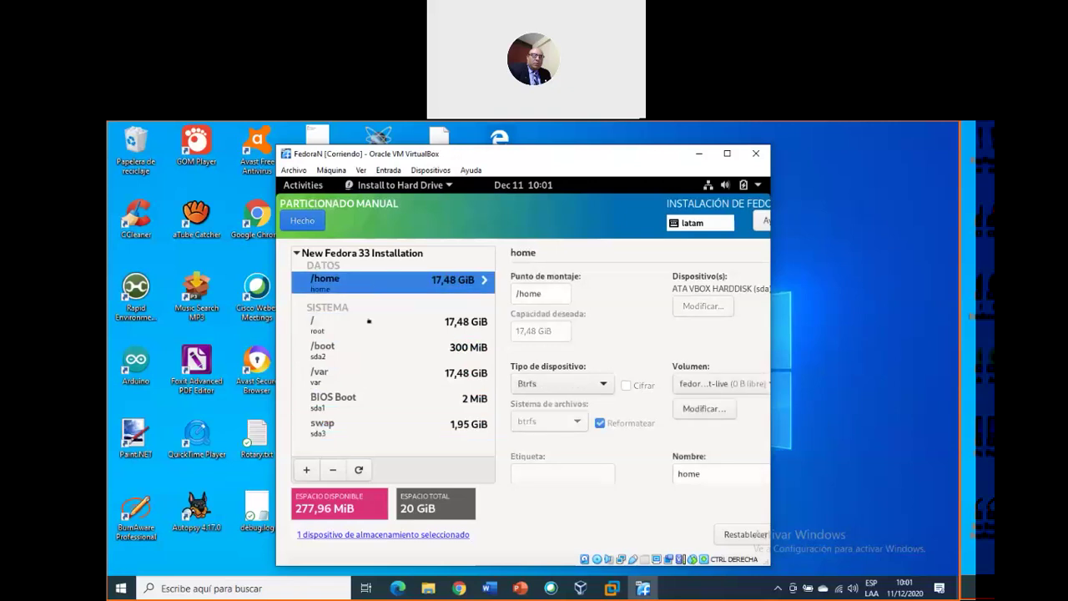
left_click(369, 319)
left_click(366, 352)
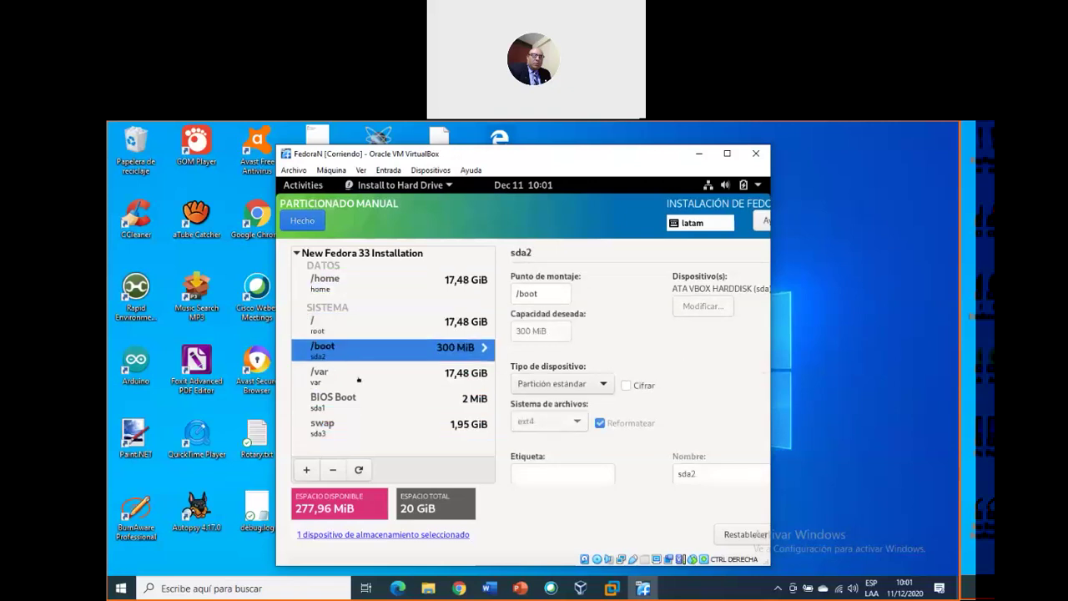
left_click(377, 285)
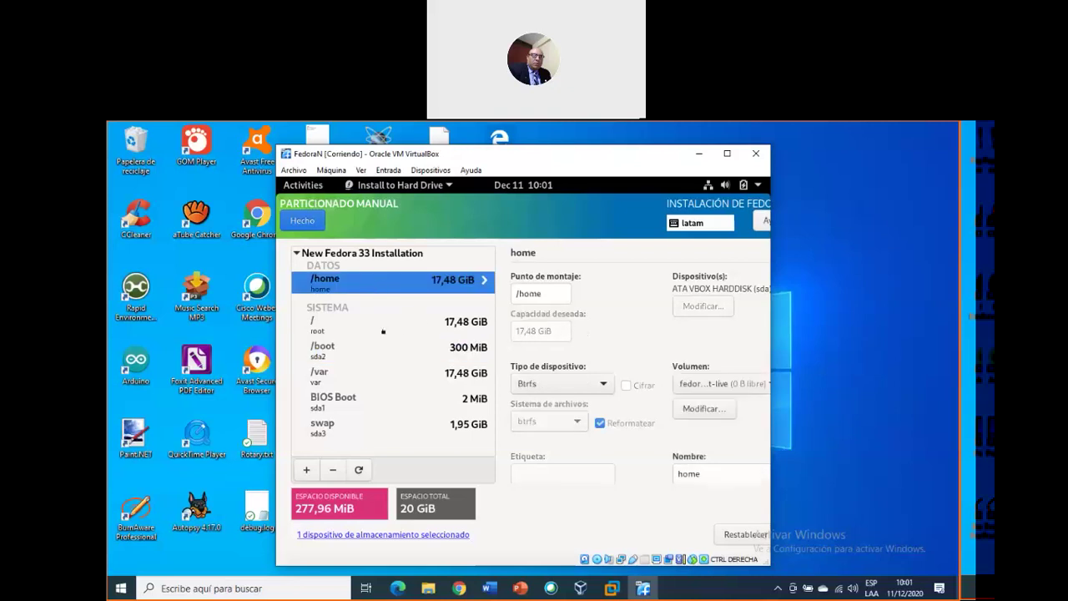
left_click(386, 329)
left_click(376, 351)
left_click(367, 375)
left_click(365, 398)
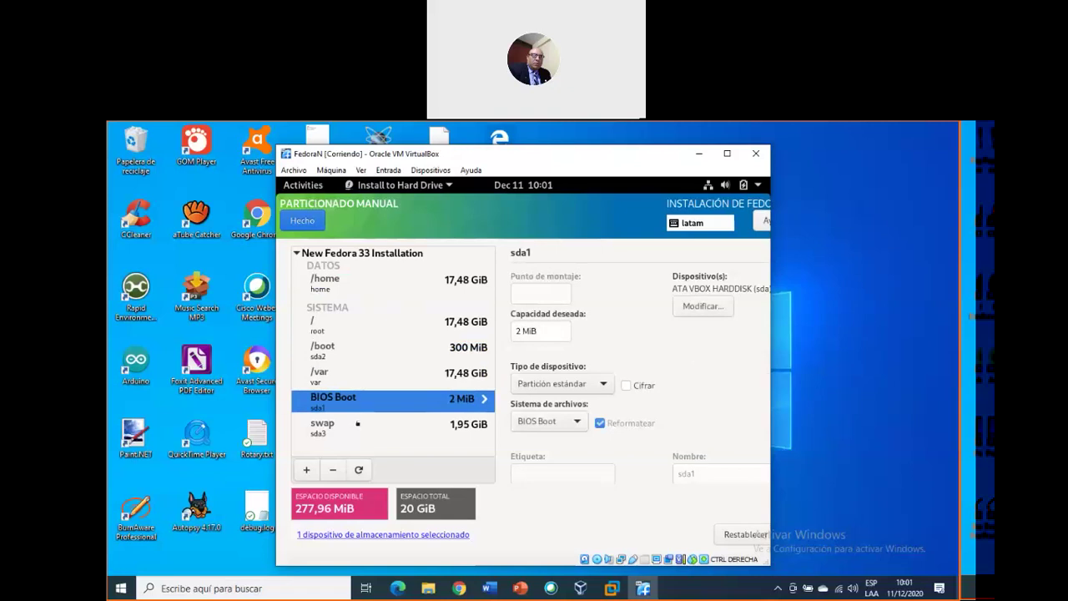
left_click(356, 427)
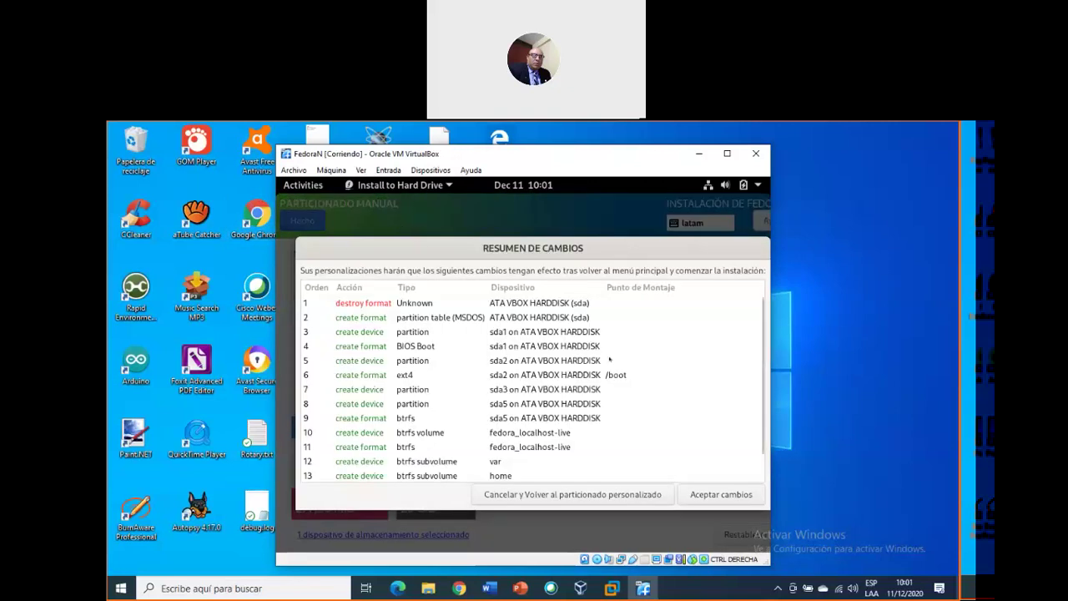
Step: Finish the manual partitioning, look through the summary of changes and accept them
scroll(608, 357, "down", 1)
scroll(609, 359, "up", 1)
scroll(608, 354, "down", 1)
left_click(718, 496)
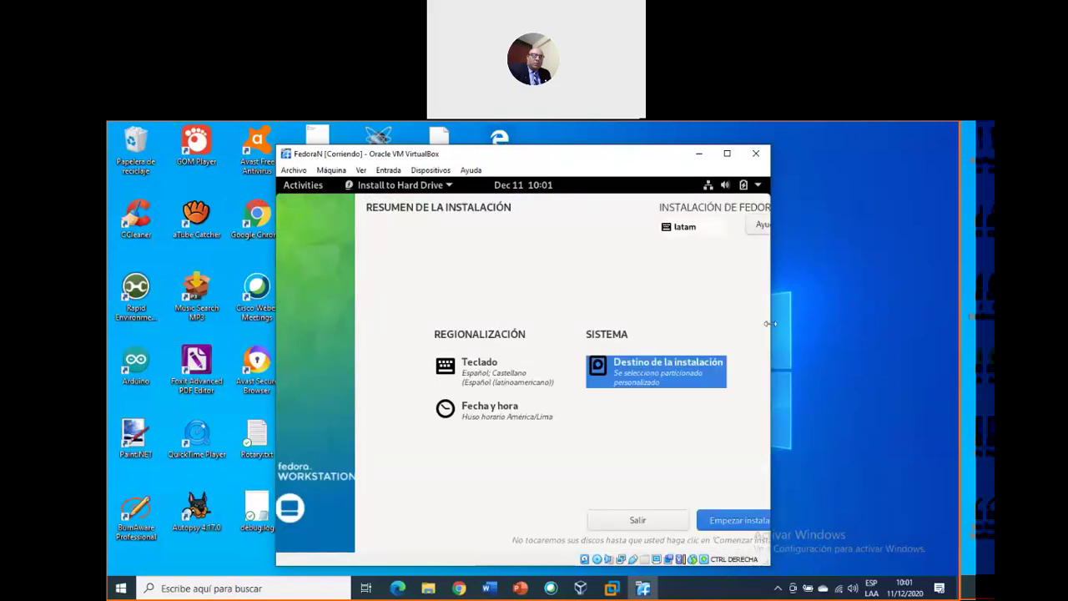
Step: Widen and reposition the virtual machine window so the whole installer fits, and start the Fedora 33 installation
left_click_drag(867, 321, 867, 321)
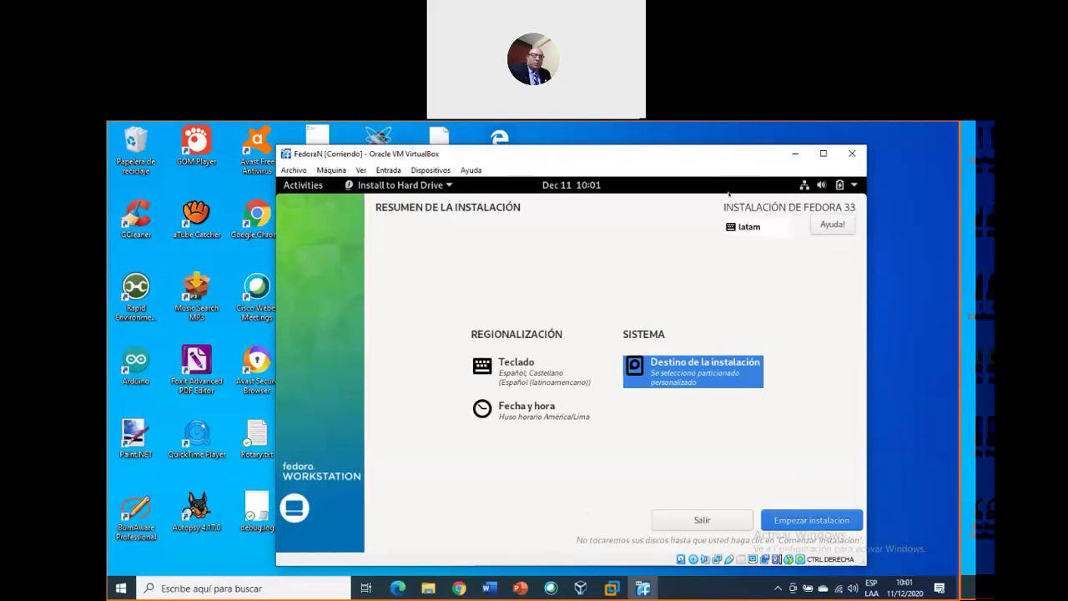
left_click_drag(584, 151, 538, 139)
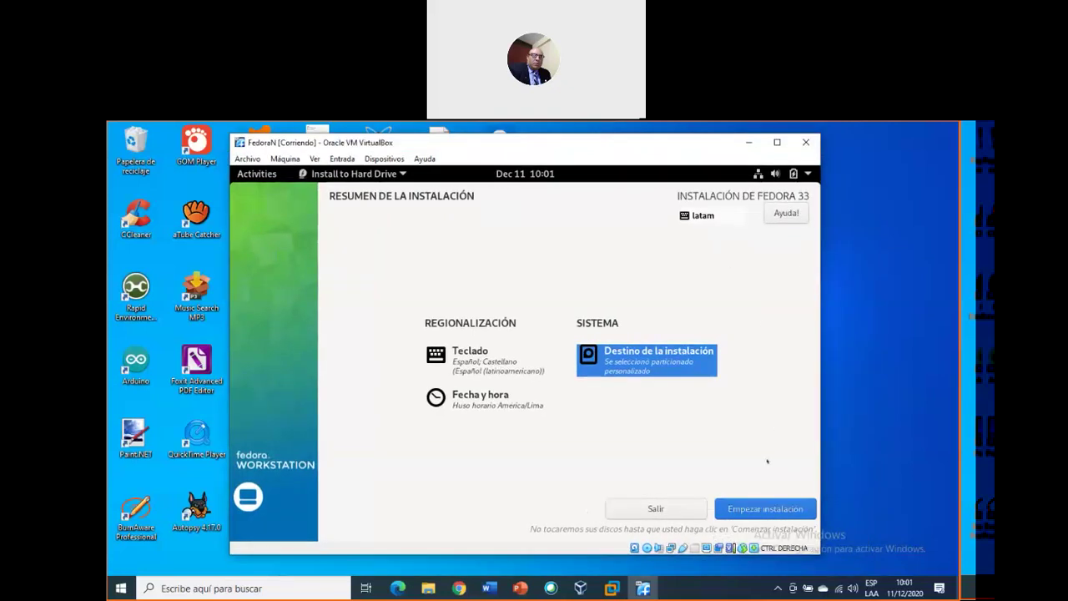
left_click(765, 509)
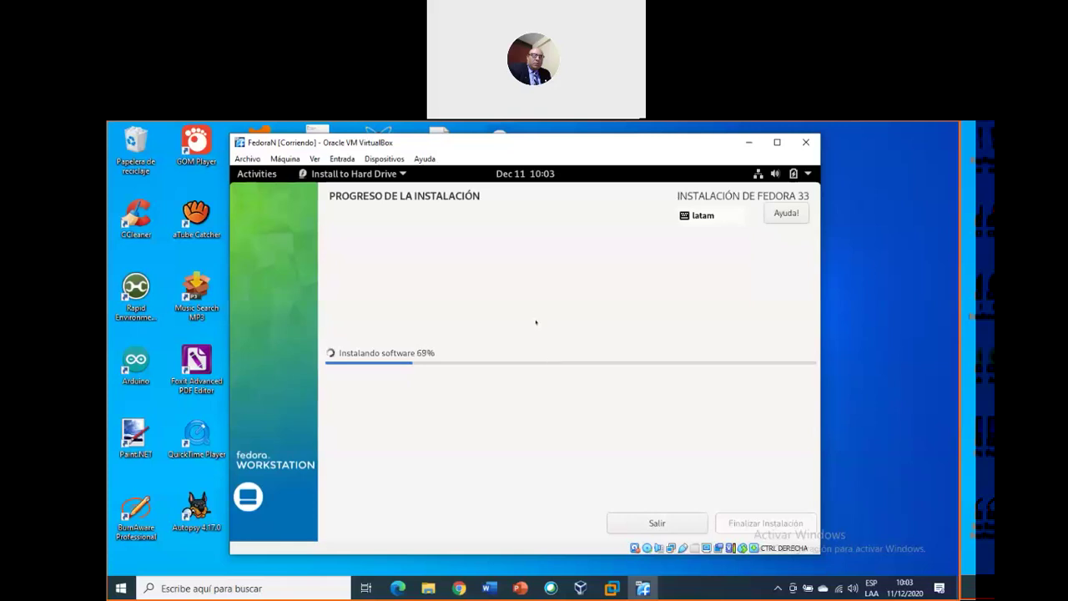
Step: Switch to the Word document, restore it to a smaller window and start a new line below /var/log/messages
left_click(490, 589)
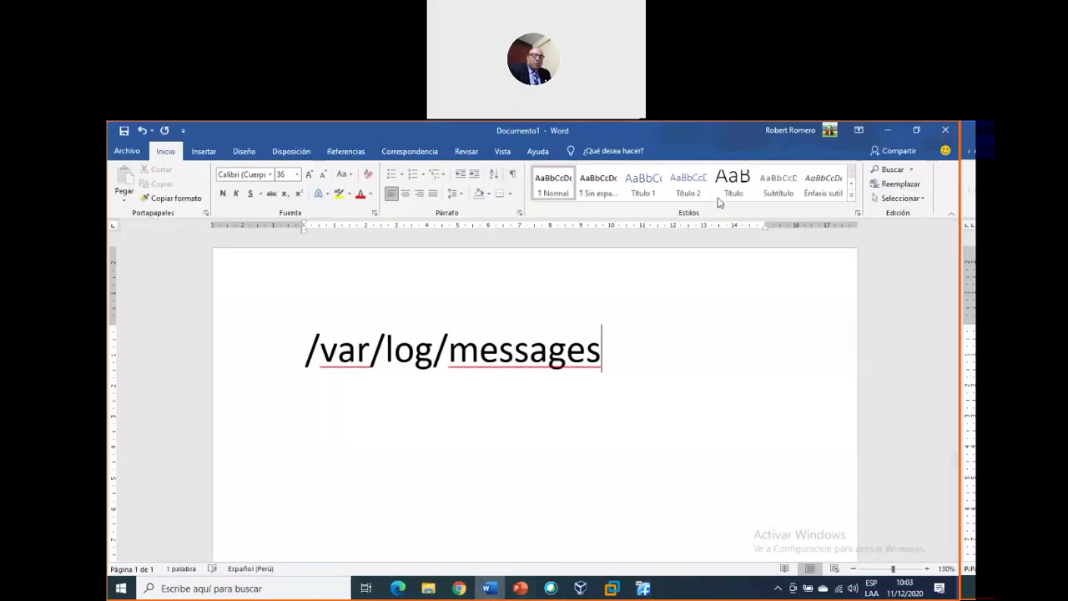
double_click(754, 138)
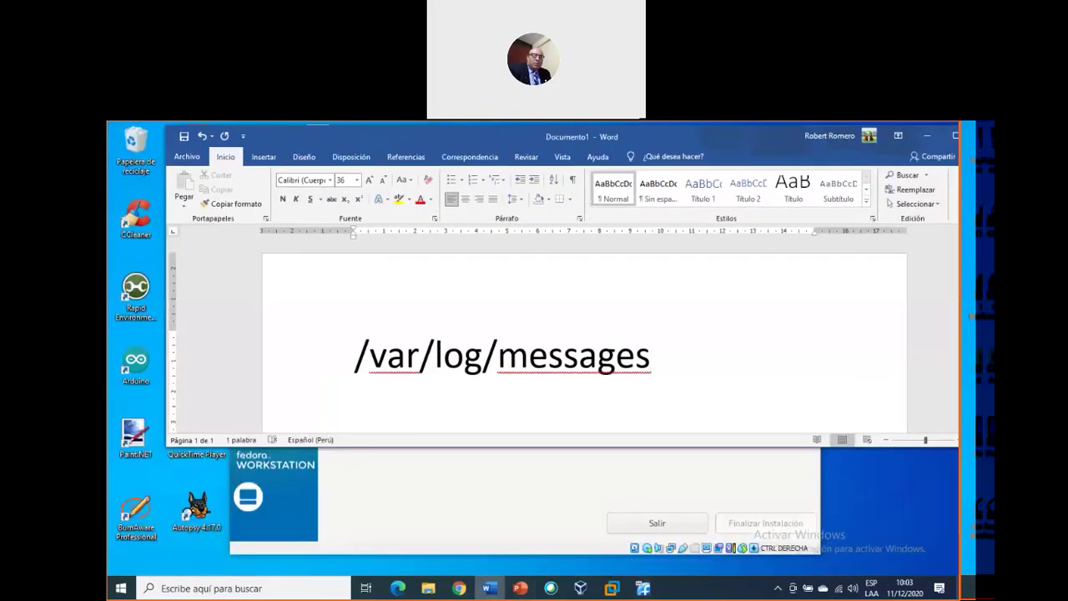
key("Return")
key("Return")
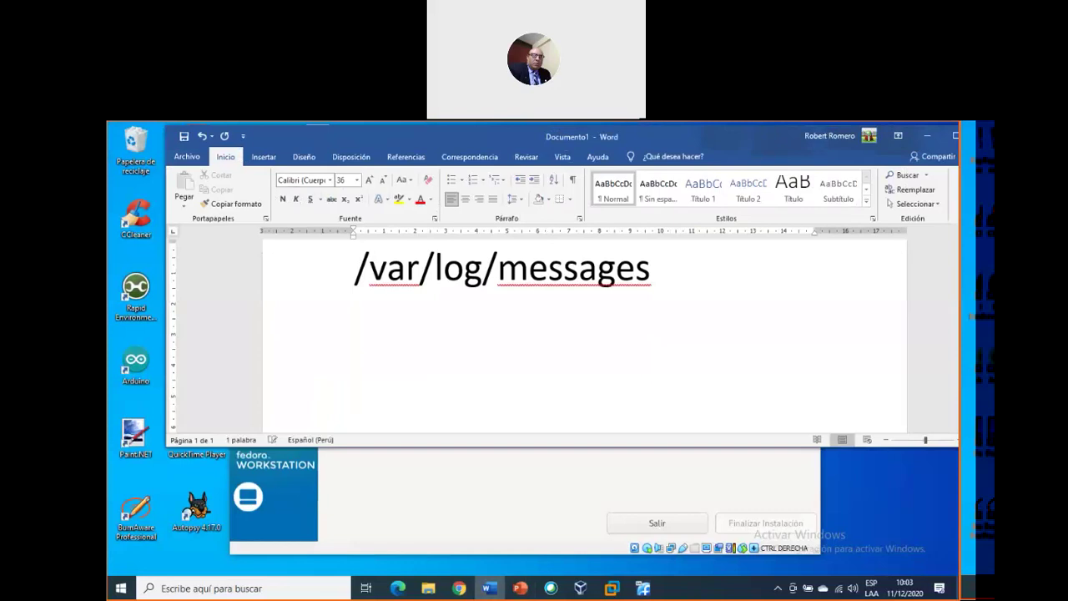
type("tail")
key("BackSpace")
key("BackSpace")
key("BackSpace")
key("BackSpace")
key("BackSpace")
Step: Add the directories /etc and /dev on separate lines below /var/log/messages
left_click(346, 330)
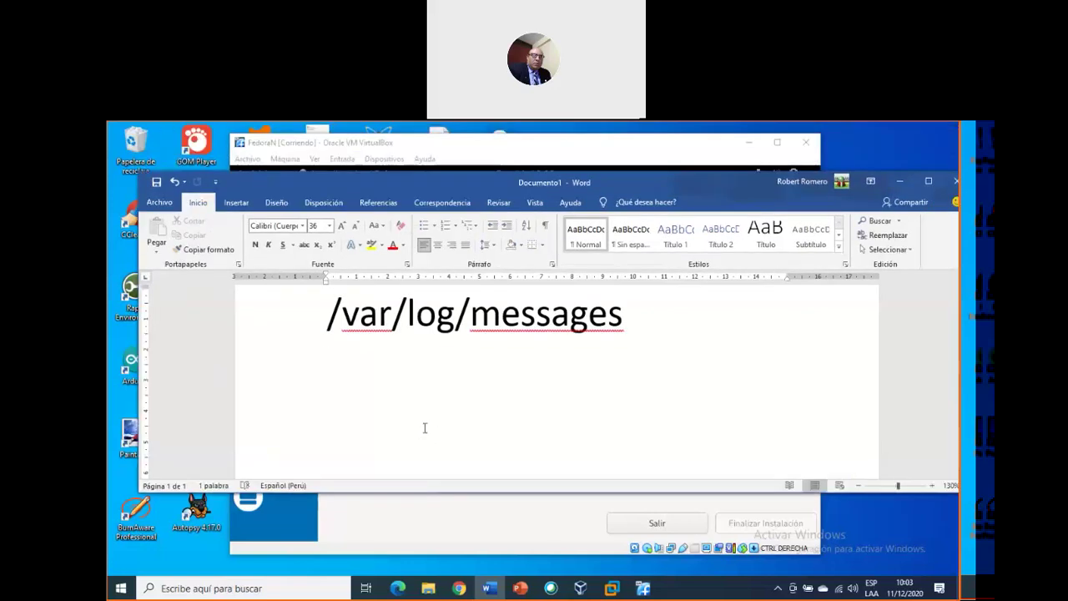
type("/etc")
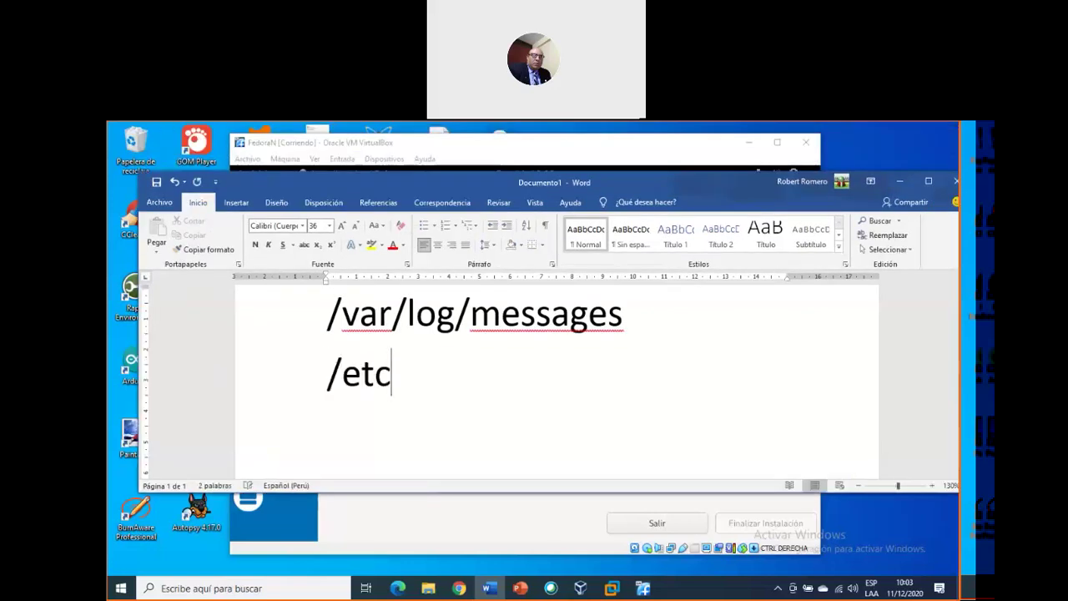
key("BackSpace")
key("BackSpace")
type("tc")
key("Return")
type("/dev")
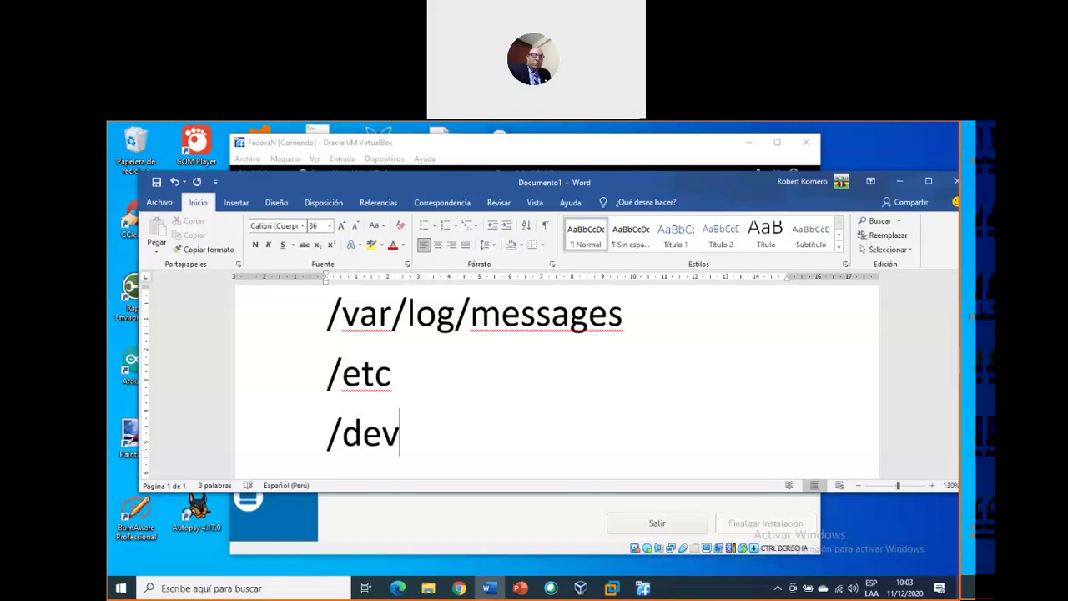
key("Return")
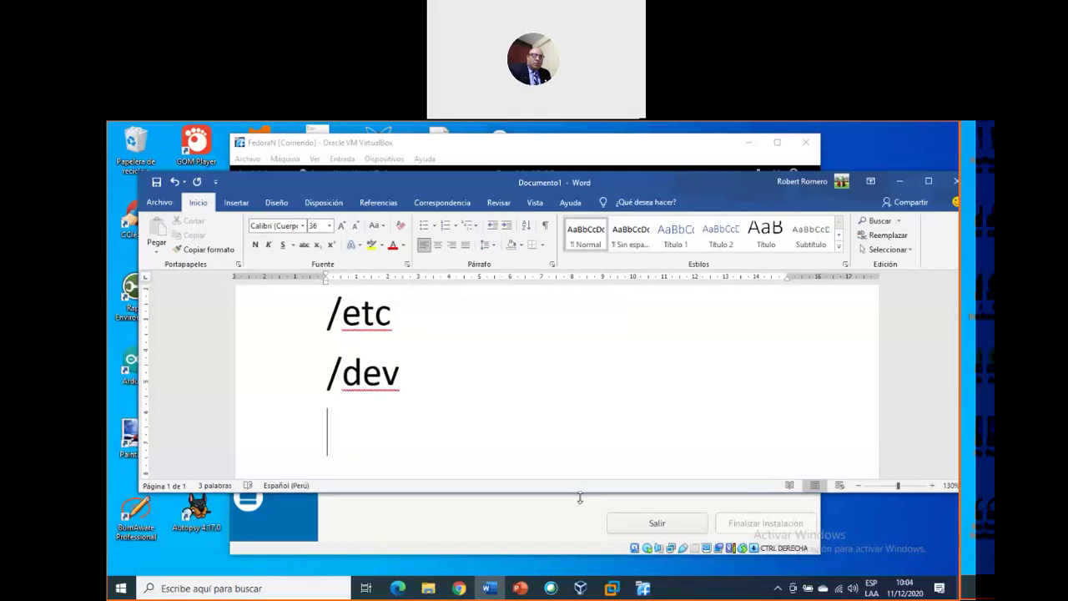
Step: Make the Word window taller and add the command tail -f /var/log/messages on the line below /dev
left_click_drag(576, 492, 576, 561)
scroll(440, 455, "up", 3)
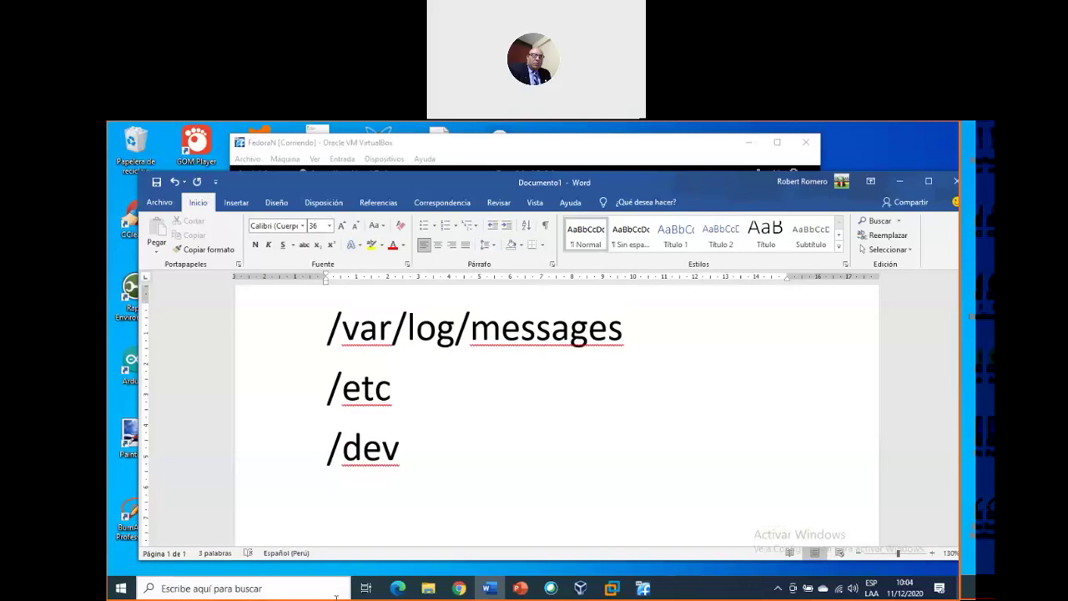
type("tai")
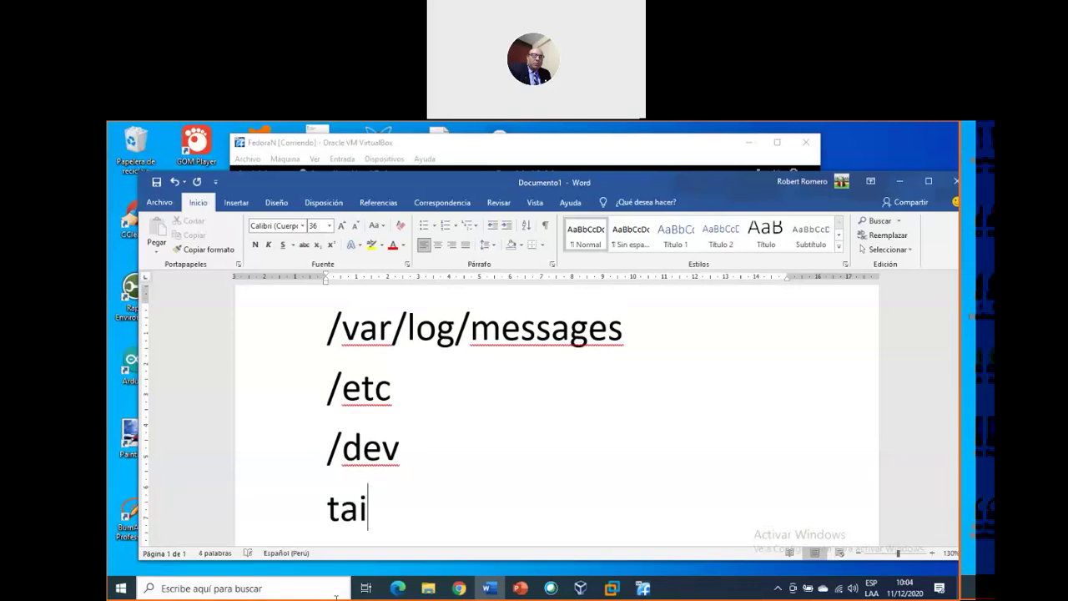
type("l -")
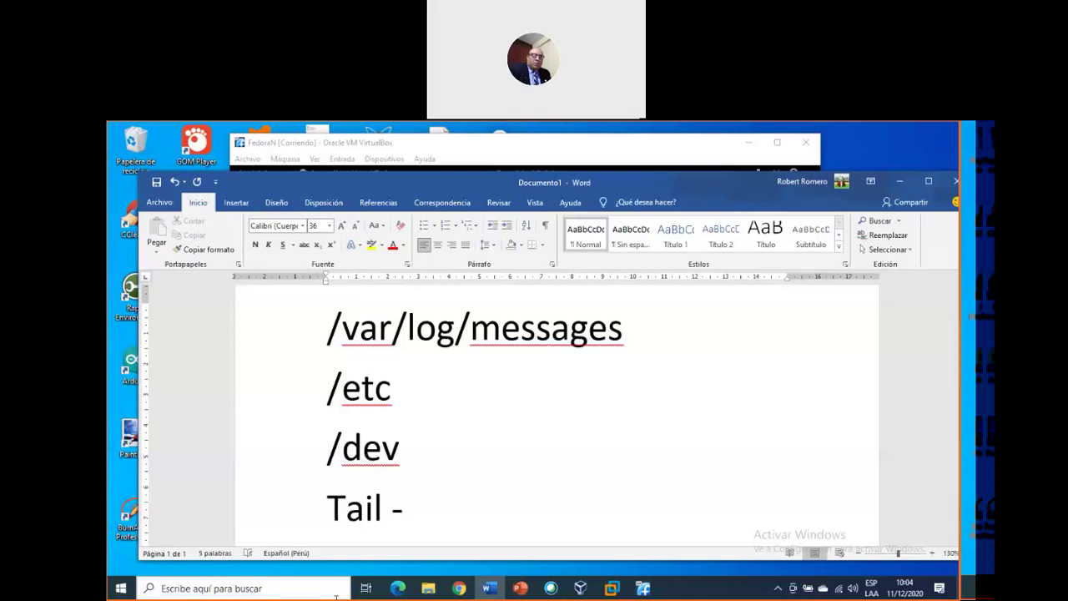
type("f /var")
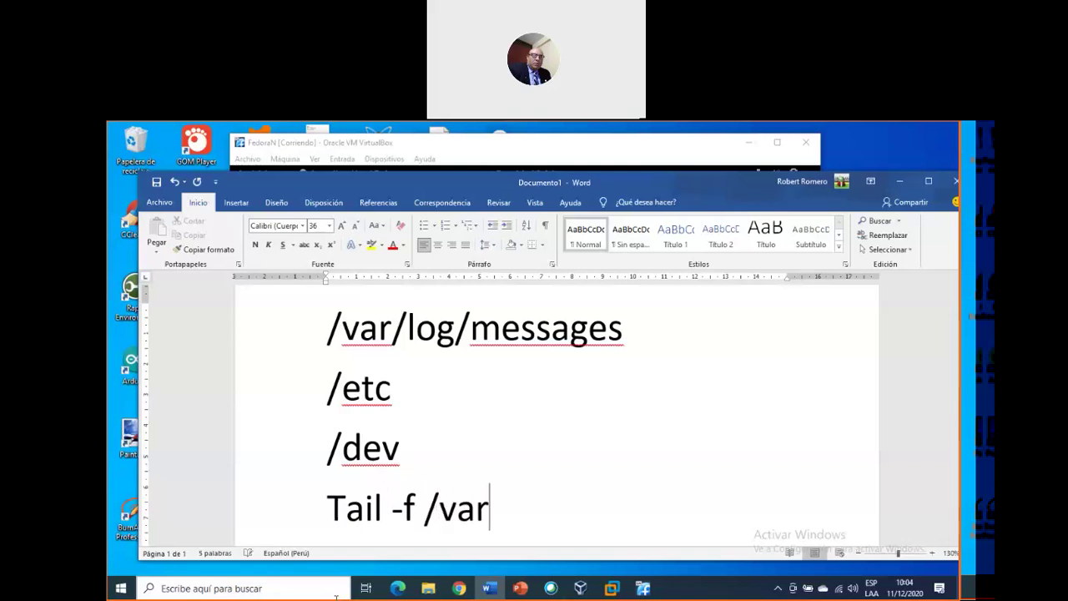
type("/log/")
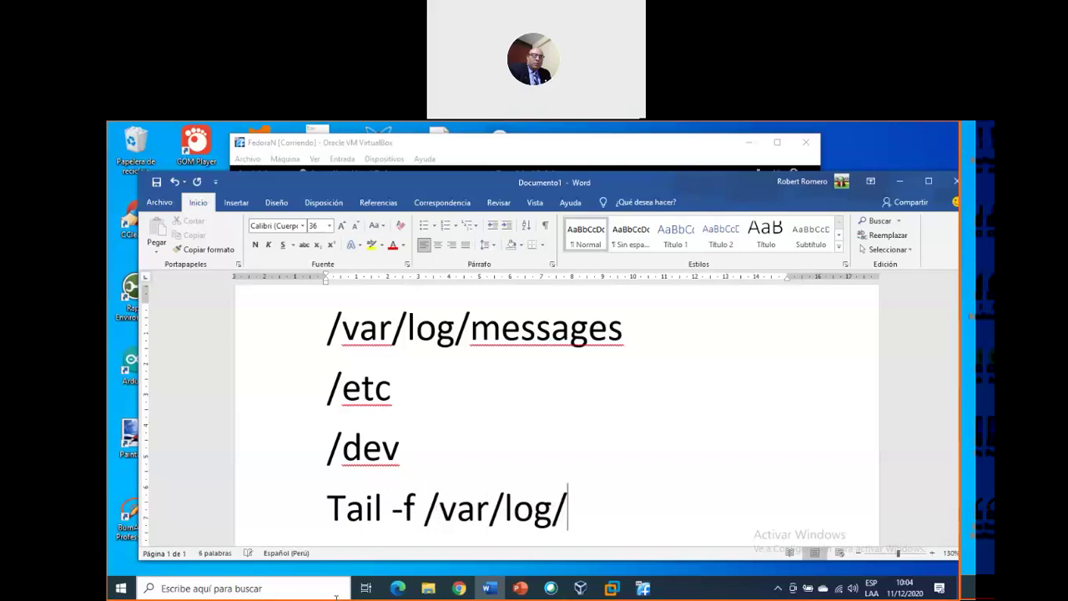
type("messages")
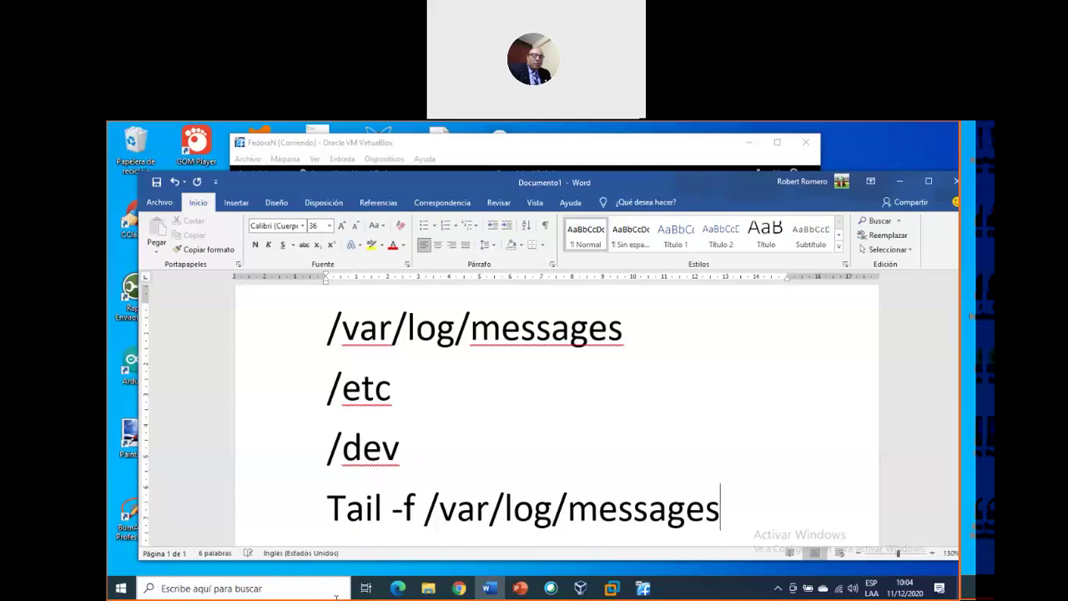
Step: Change the capital T at the start of the tail command to a lowercase t
key("shift+Home")
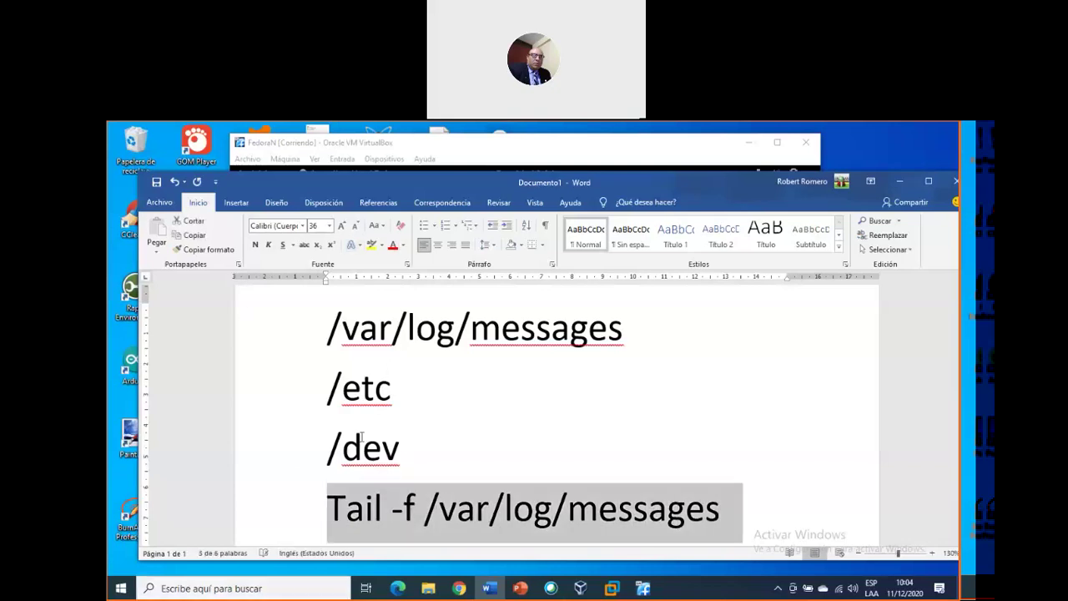
left_click(346, 508)
key("BackSpace")
type("t")
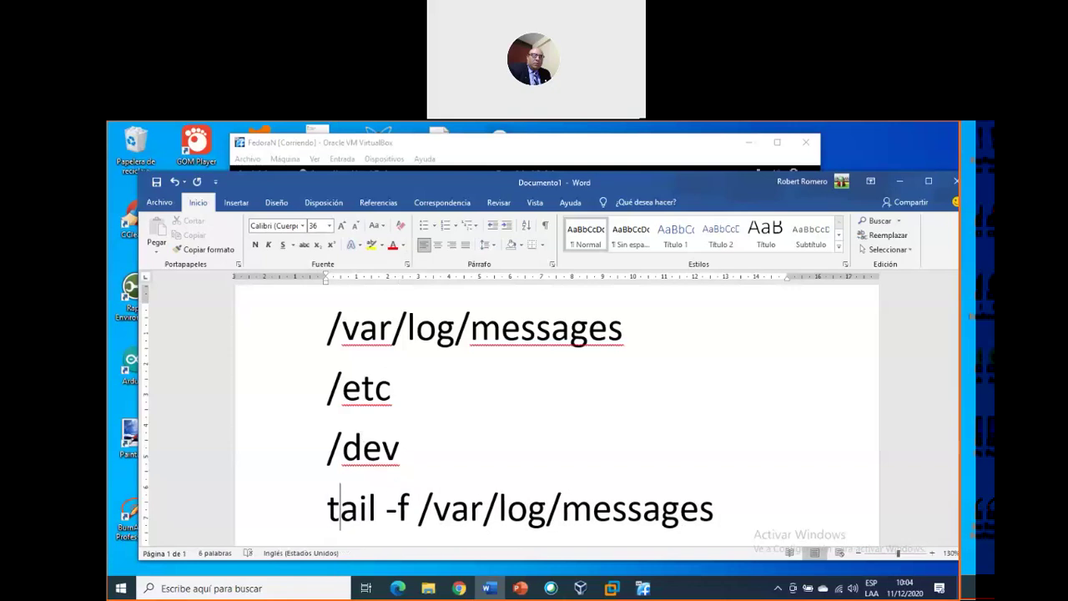
Step: Set the font size of the tail -f /var/log/messages line to 24
left_click_drag(723, 512, 327, 509)
left_click(331, 228)
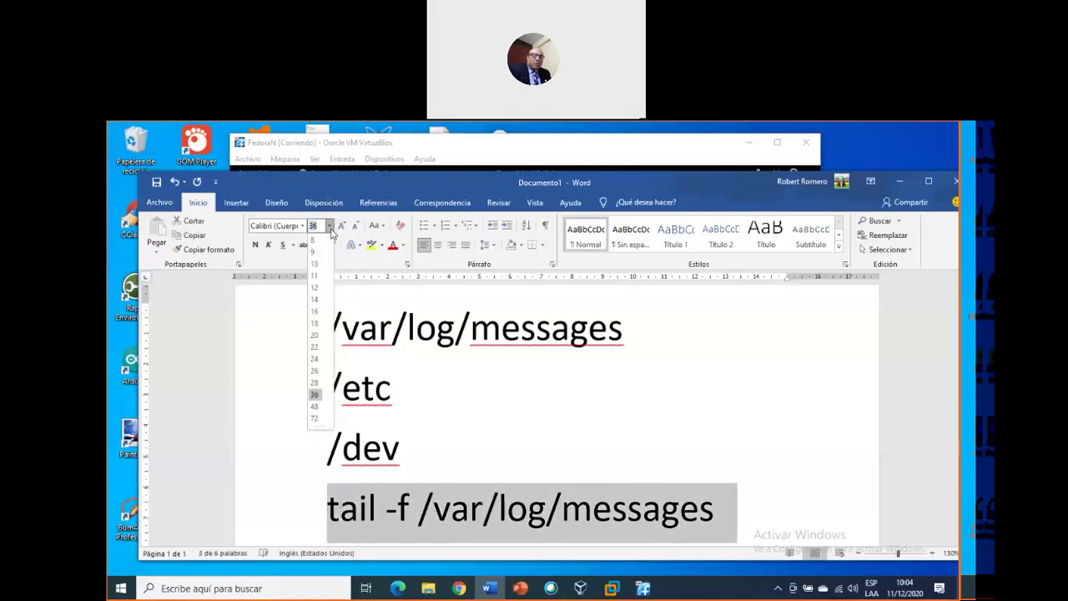
left_click(315, 358)
left_click(635, 507)
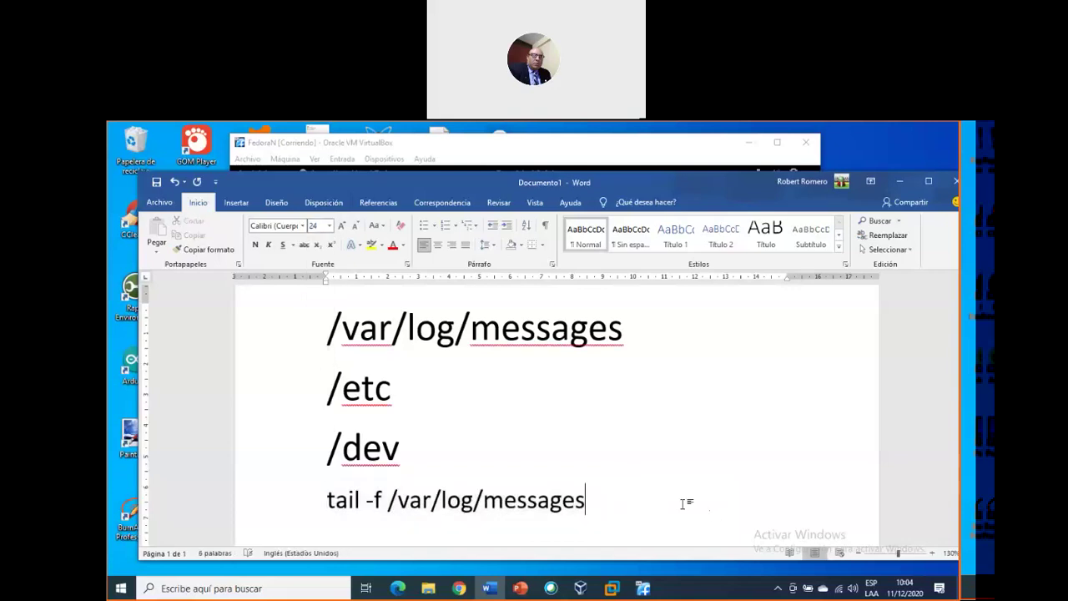
Step: Add the command cat /etc/passwd on a new line below tail -f /var/log/messages
key("Return")
type("cat /etc/")
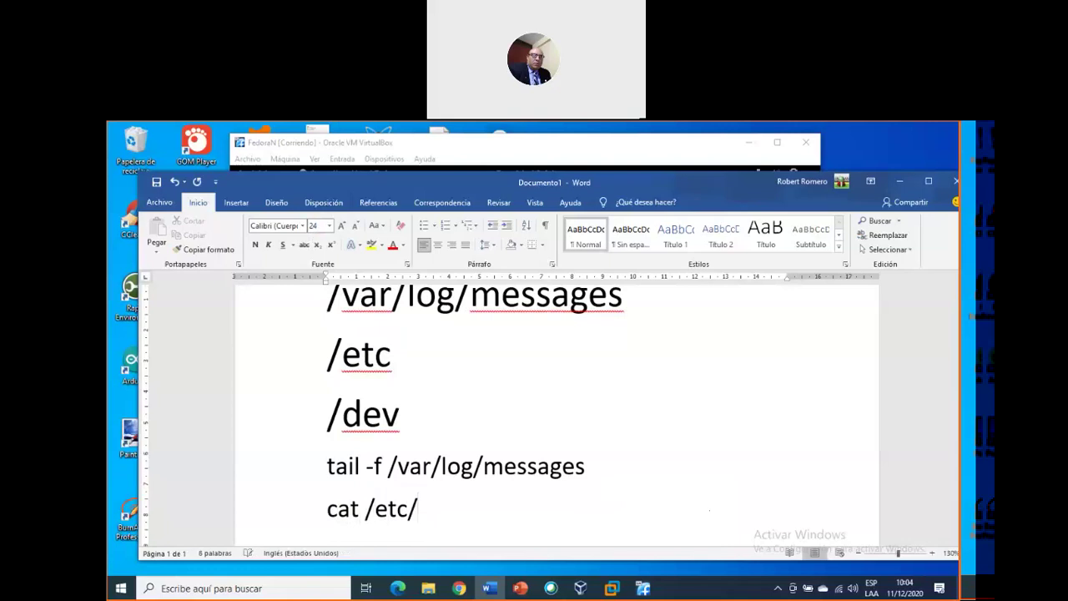
type("passwd")
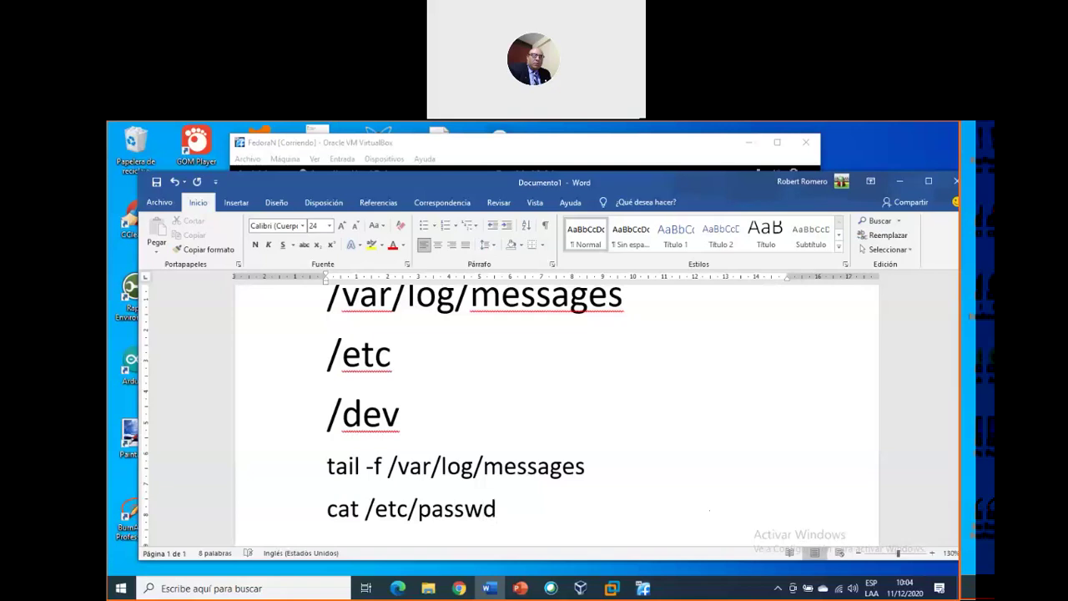
Step: Replace cat with tail in the /etc/passwd command line
left_click(327, 509)
type("tail")
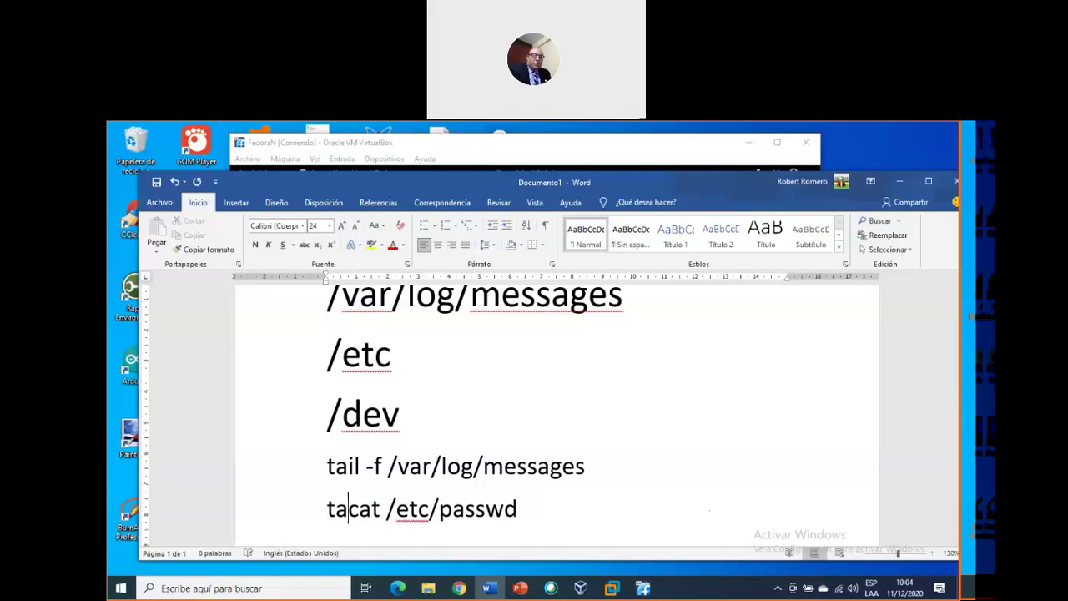
key("Delete")
key("Delete")
key("Delete")
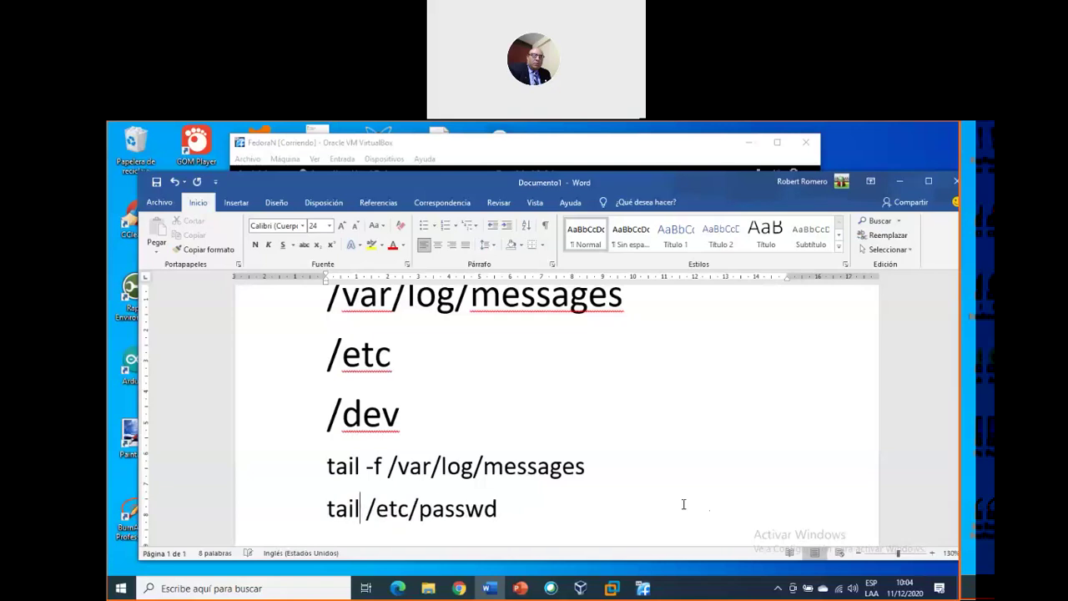
Step: Delete the tail /etc/passwd line
key("End")
key("Home")
key("End")
key("Left")
key("Home")
key("shift+Down")
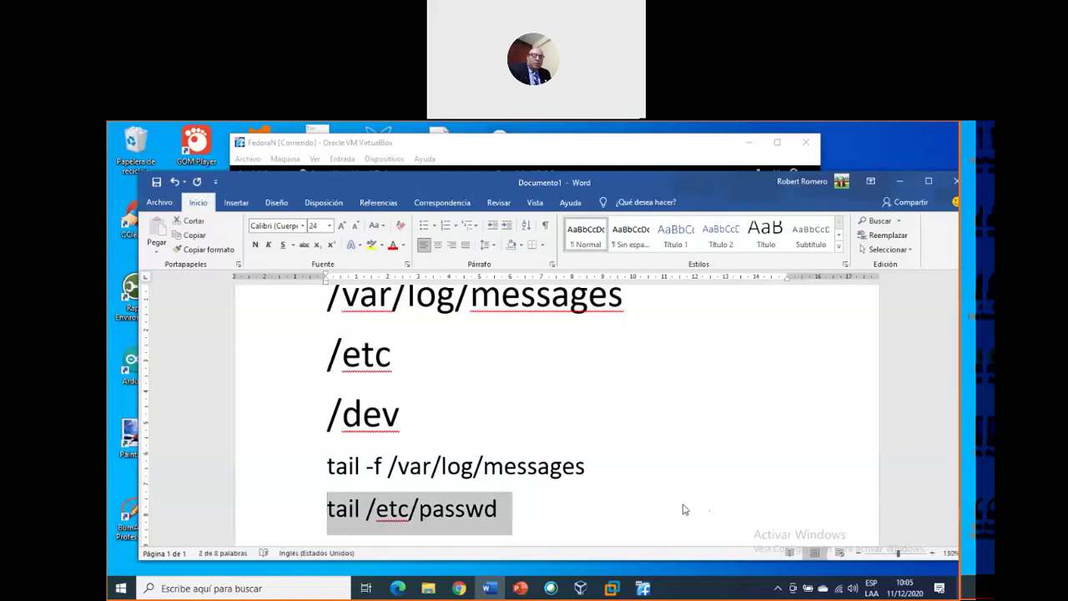
key("Delete")
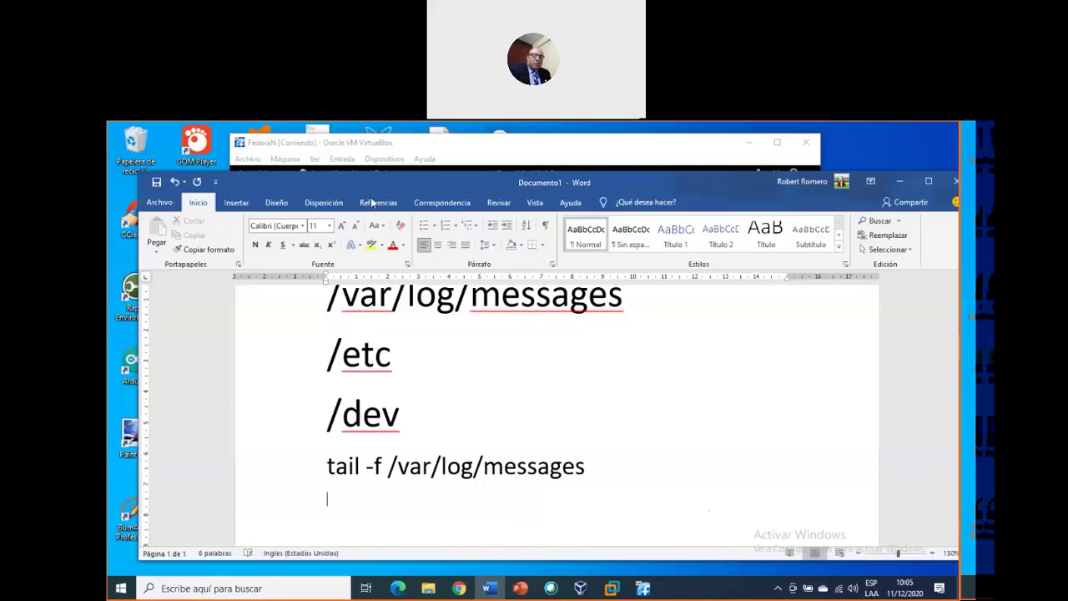
Step: Move the Word window slightly up and to the right, and write attacher /dev/sda below the tail -f command
left_click_drag(359, 176, 385, 169)
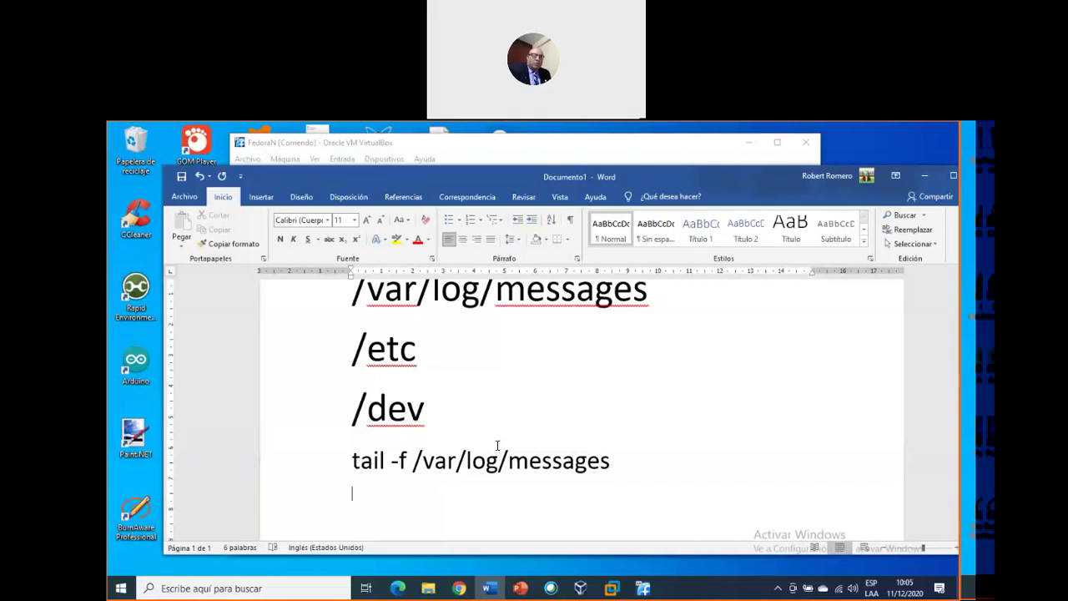
type("attacher /dev/sda")
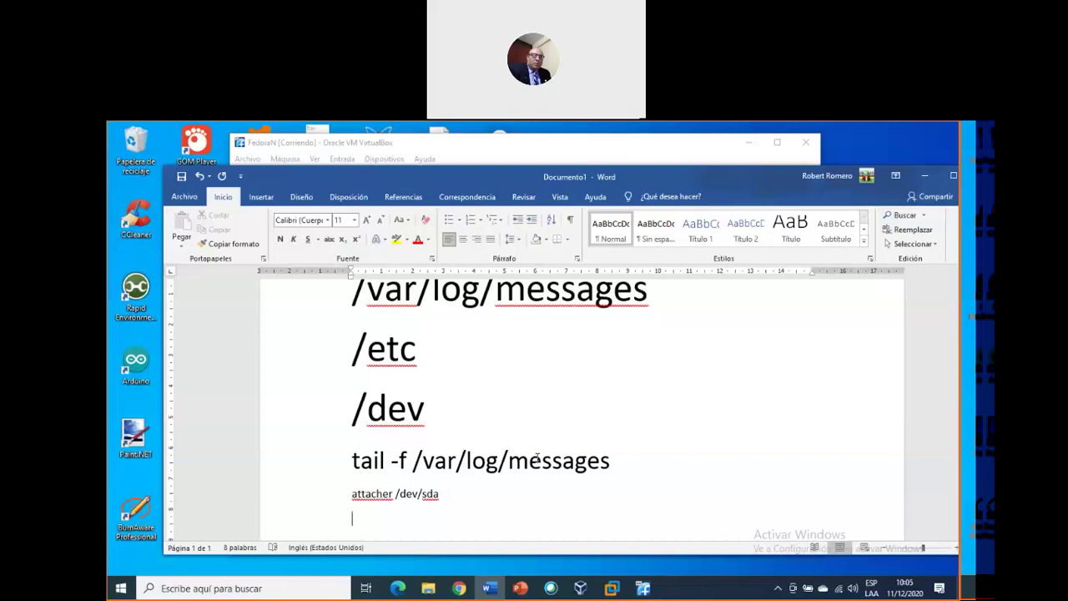
Step: Rework the small note line to read attachet /dev/sda and start two new lines below it
key("BackSpace")
key("BackSpace")
type("h")
key("Return")
key("BackSpace")
left_click(393, 493)
key("End")
key("BackSpace")
key("BackSpace")
type("d")
key("BackSpace")
key("BackSpace")
type("sda")
key("Return")
key("Return")
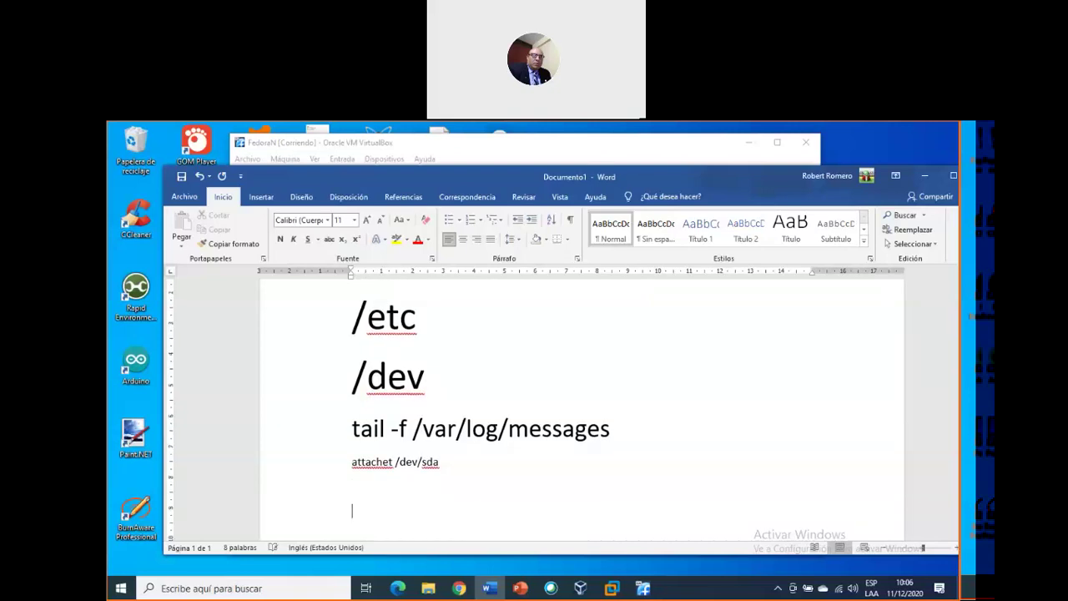
type("cd /")
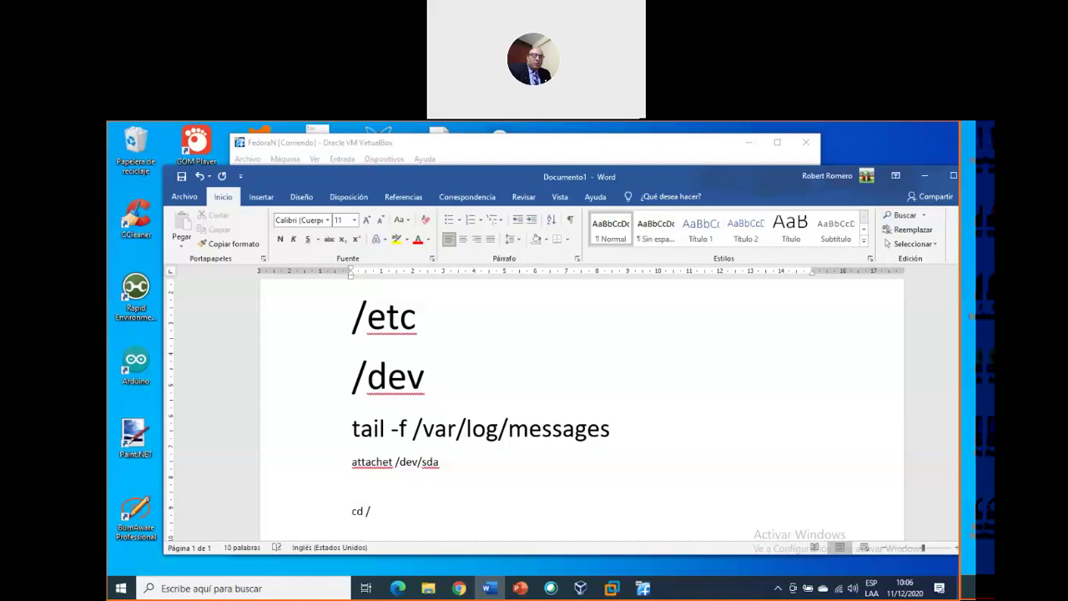
key("BackSpace")
key("BackSpace")
key("BackSpace")
key("BackSpace")
key("BackSpace")
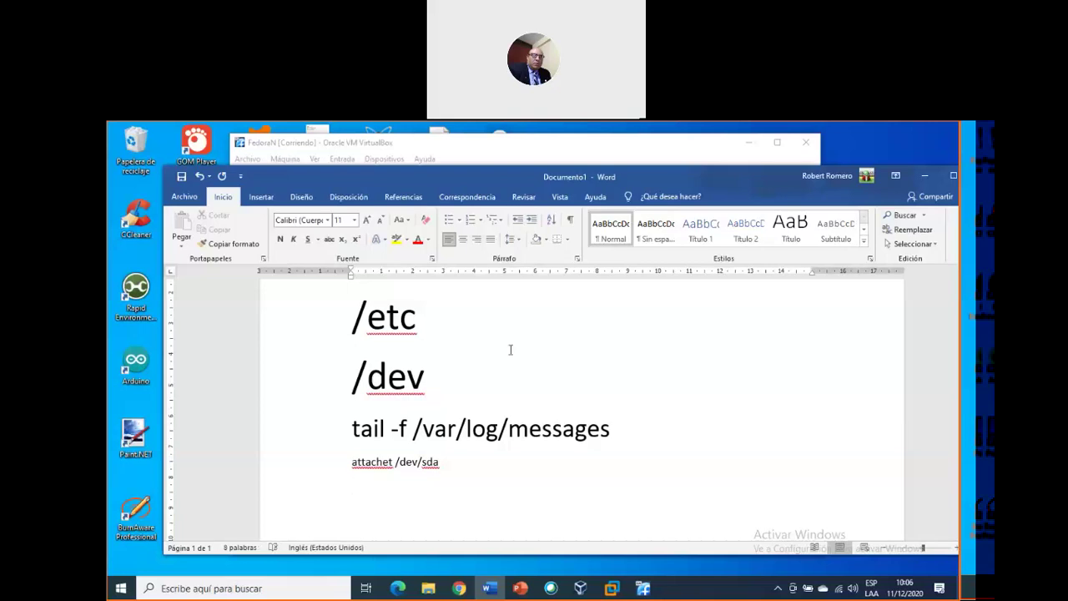
Step: Set the font size to 24 for the line below the /dev/sda note and write cd / there
left_click(354, 220)
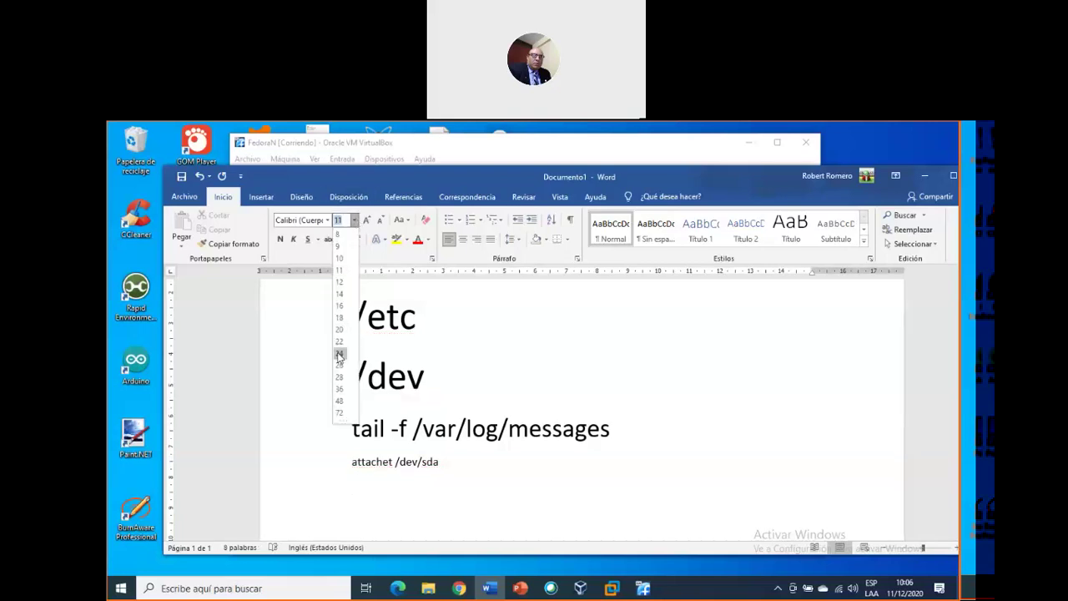
left_click(338, 355)
type("cd ")
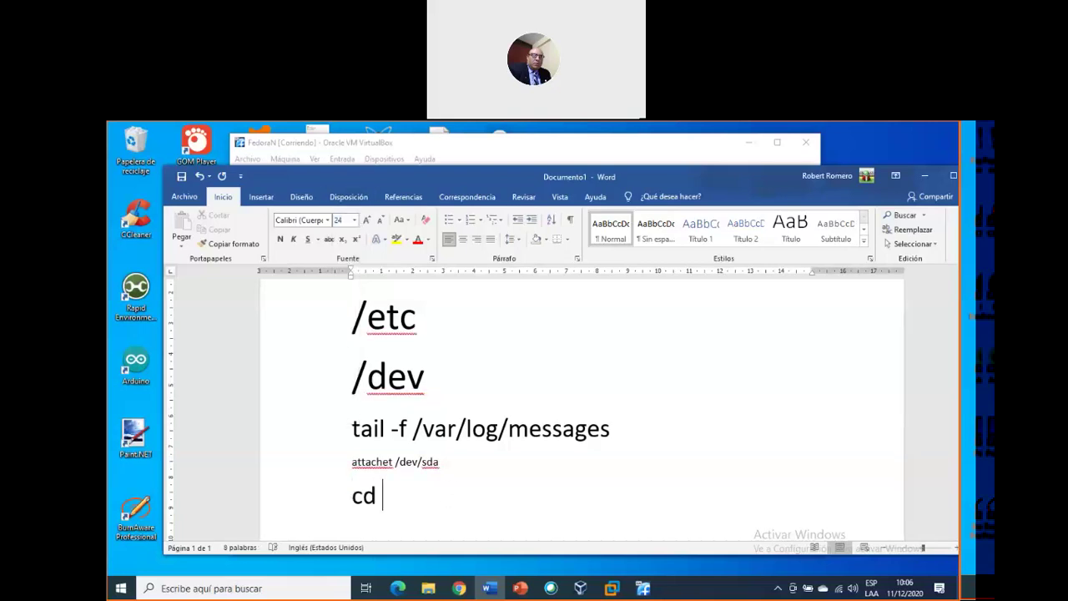
type("/")
key("Return")
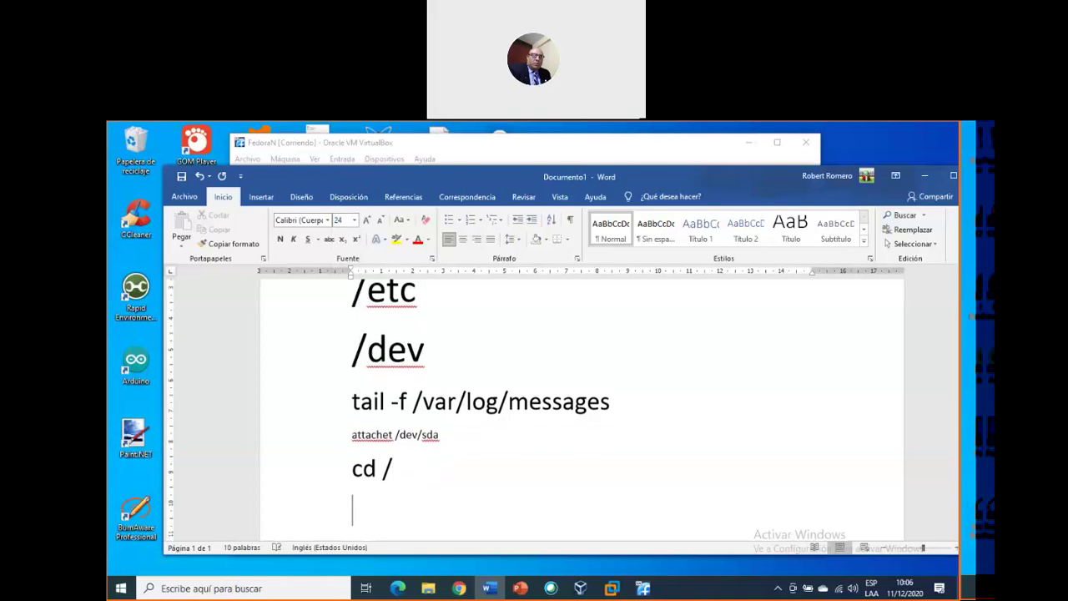
Step: Add the command mkdir myusb on the line below cd /
type("mkdir ")
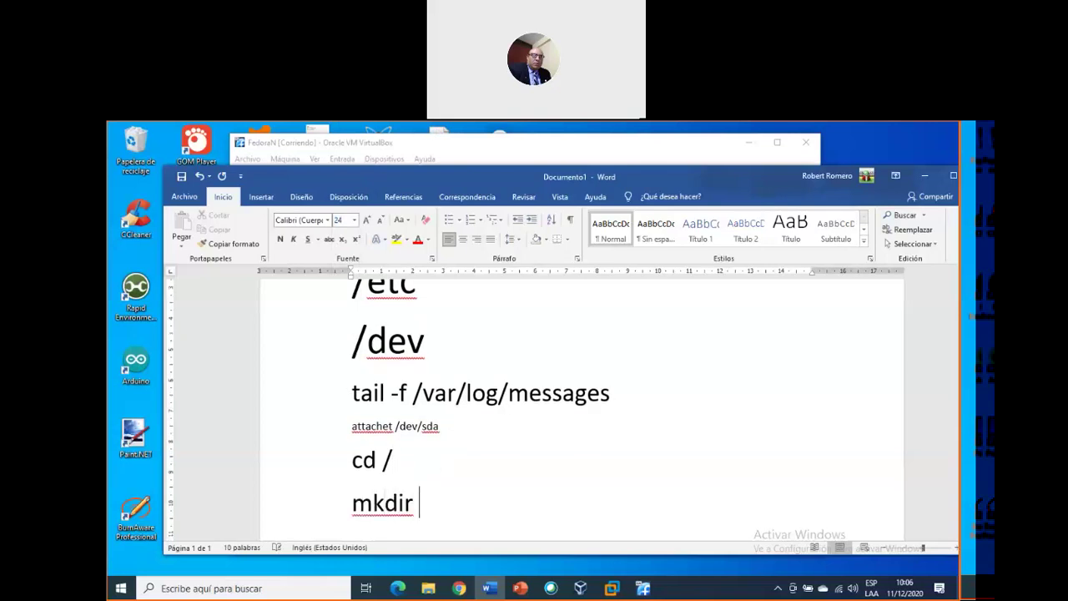
type("myusb")
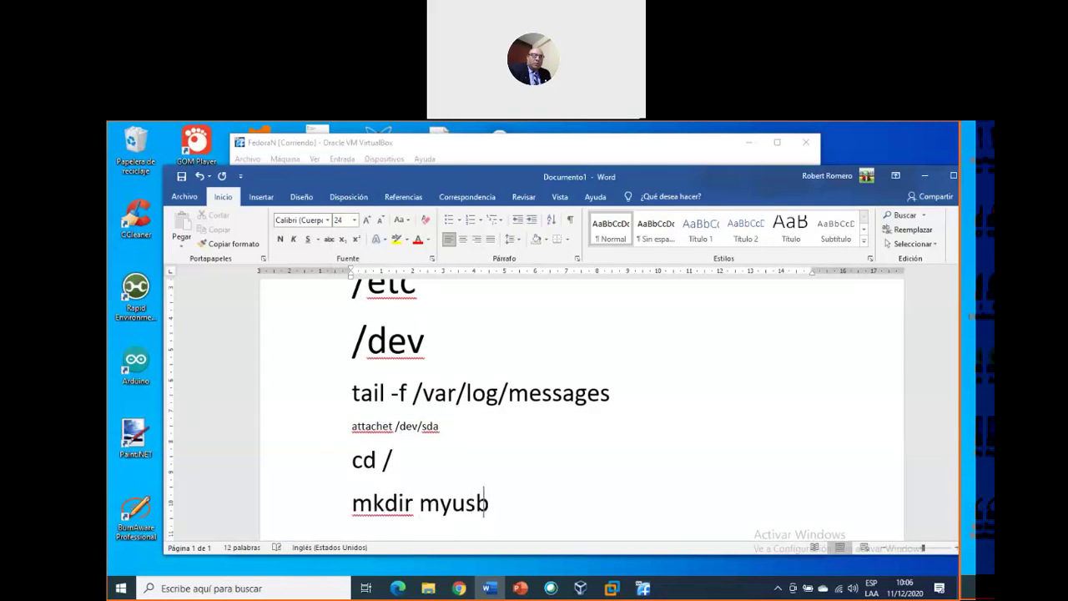
key("Return")
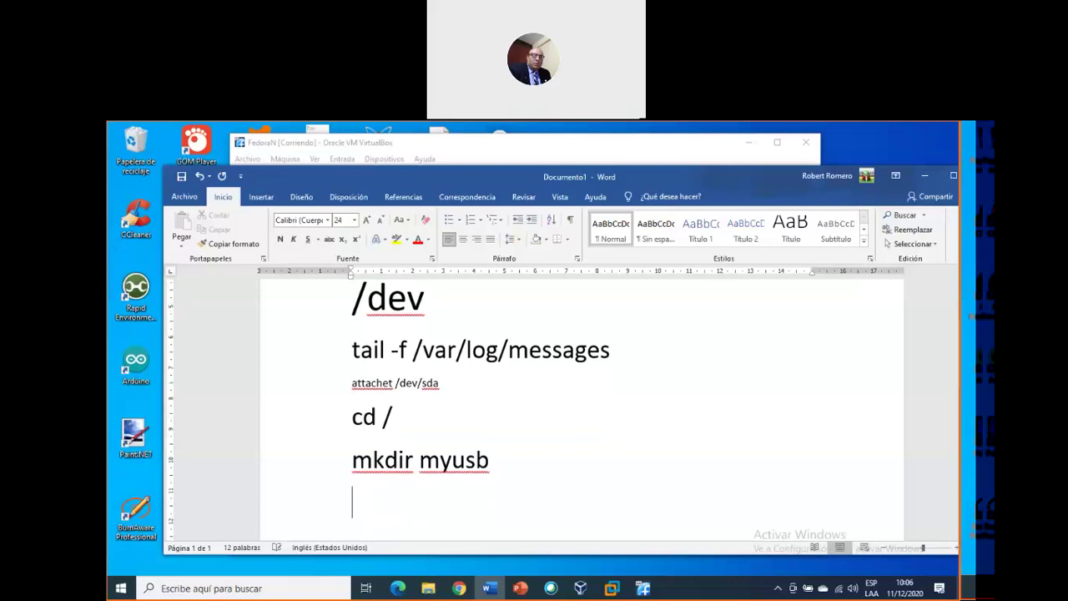
Step: Begin a mount command with mount -t vfat / on the line below mkdir myusb
type("mount -t")
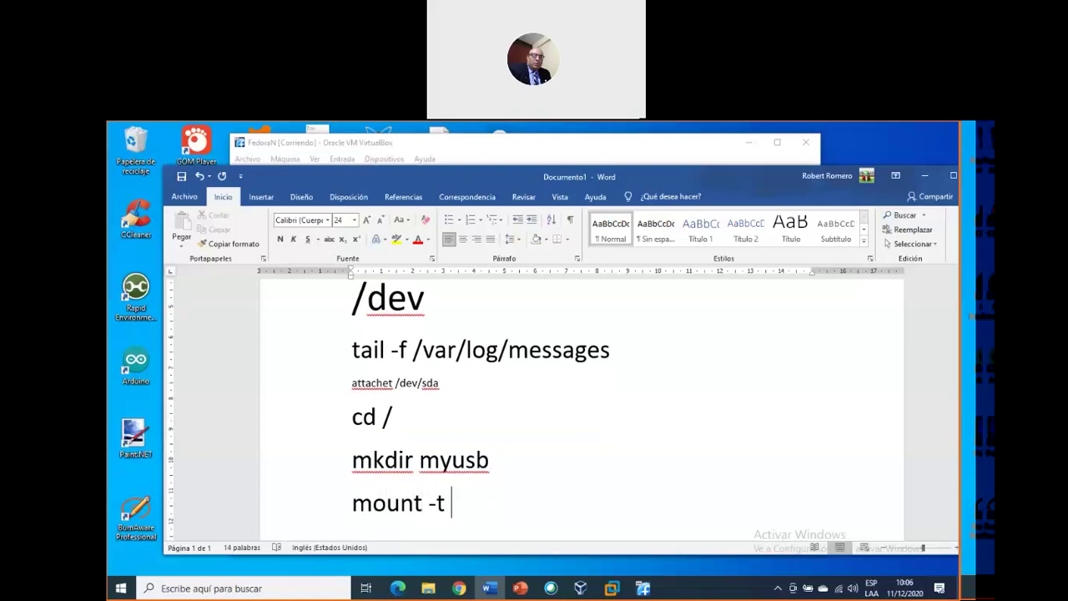
type("vfat")
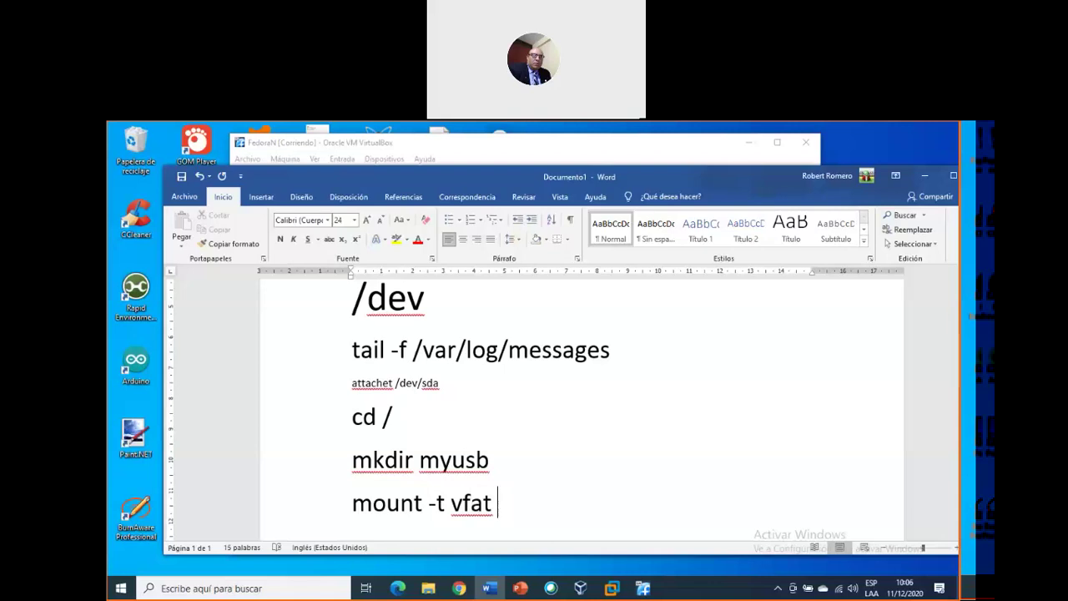
type("/")
Step: Correct attachet to attached in the small /dev/sda note line
left_click_drag(439, 384, 393, 382)
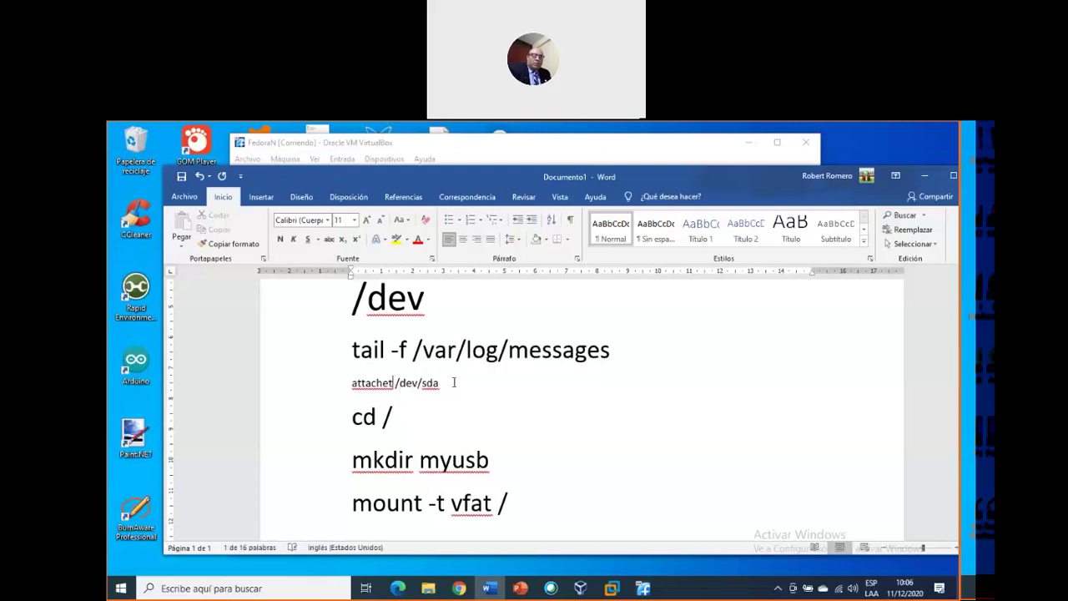
left_click(394, 382)
key("BackSpace")
type("d")
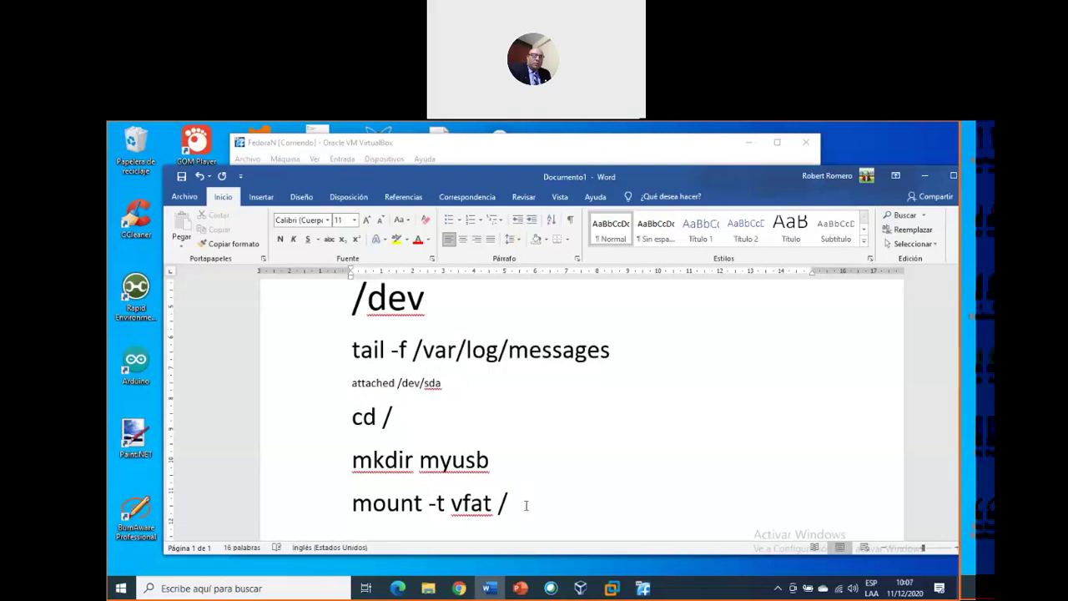
Step: Widen the gaps between mount, -t, vfat and the slash in the mount command with extra spaces
left_click(555, 503)
key("Left")
key("Left")
key("Left")
key("Left")
key("Left")
key("Left")
key("Left")
key("Left")
key("Left")
key("Left")
key("Left")
key("Left")
key("Right")
key("Right")
key("Right")
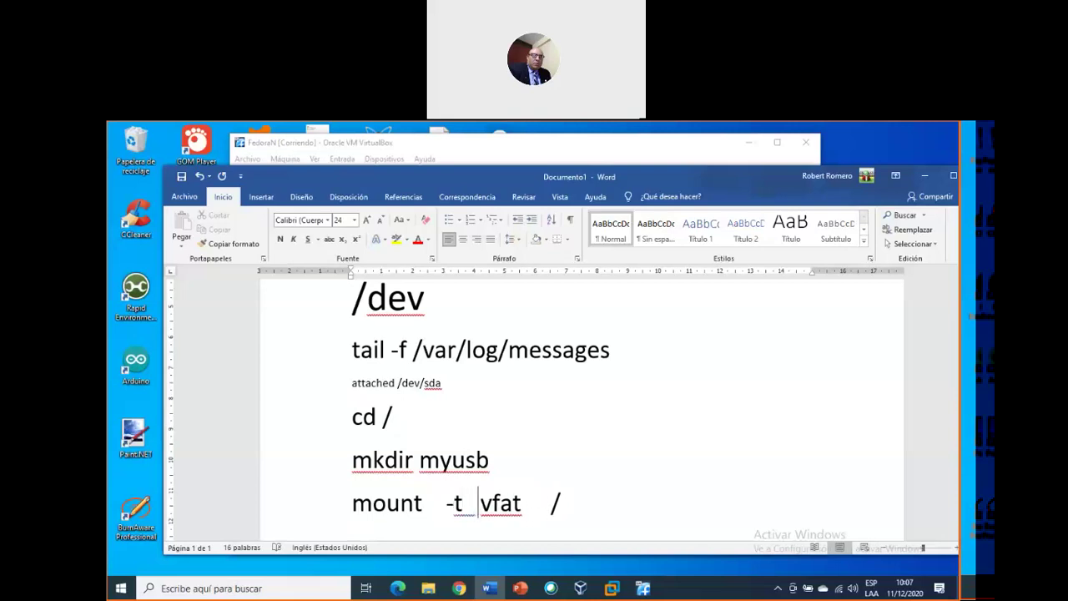
key("End")
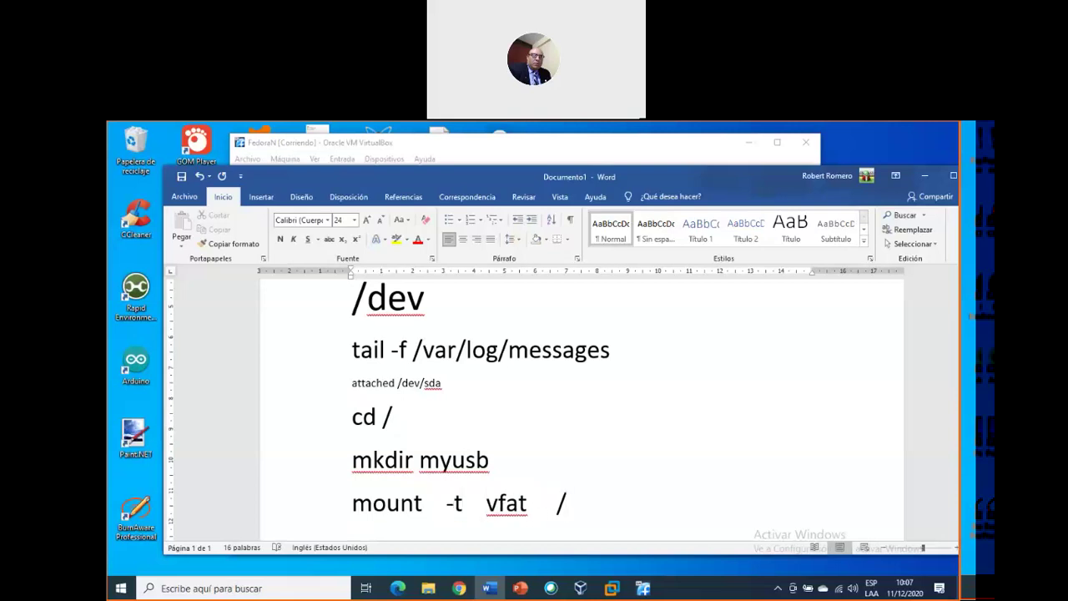
Step: Complete the mount command with the device /dev/sda and the mount point /myusb, and start a new line
type("dev/sda")
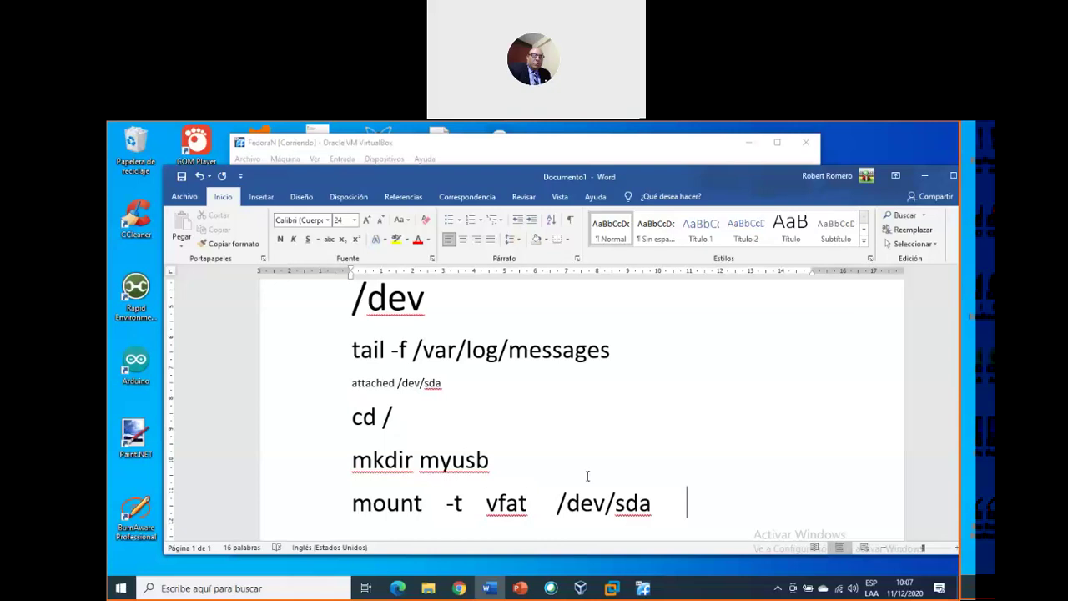
left_click_drag(491, 460, 420, 460)
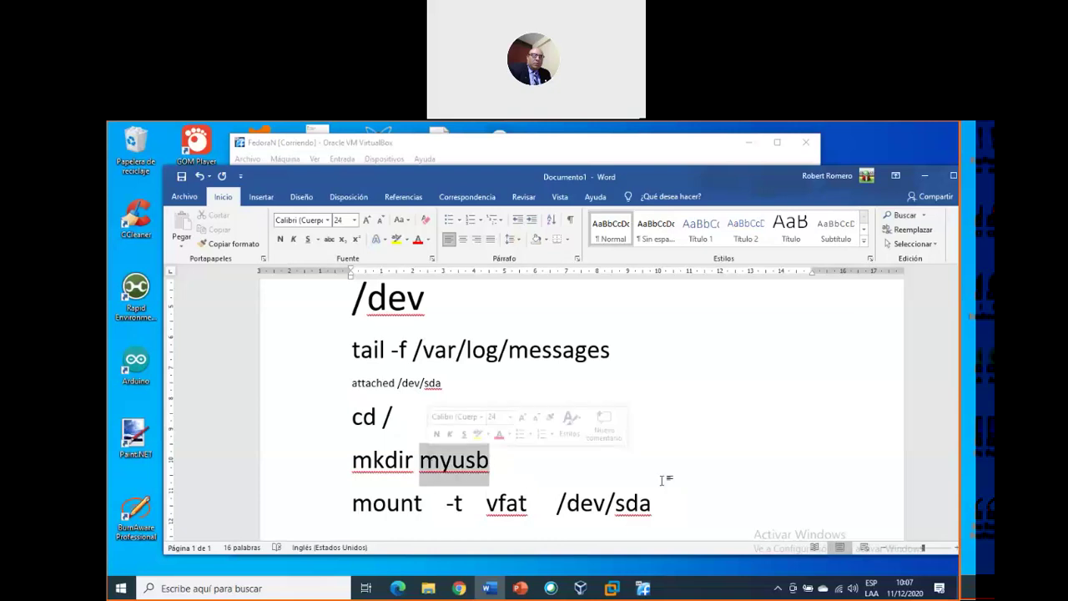
left_click(731, 509)
type("/m")
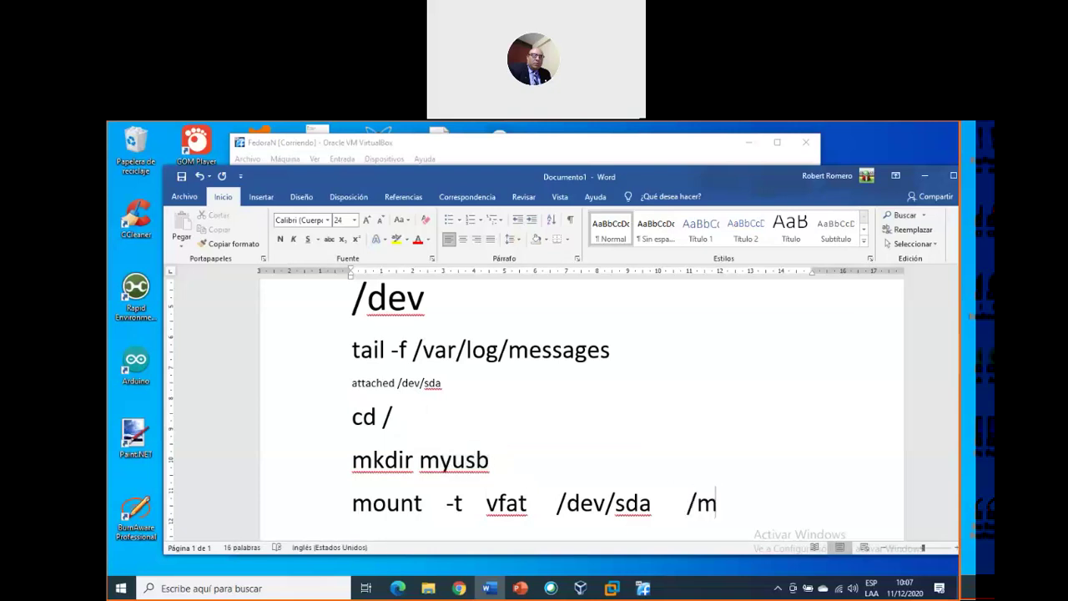
type("yusb")
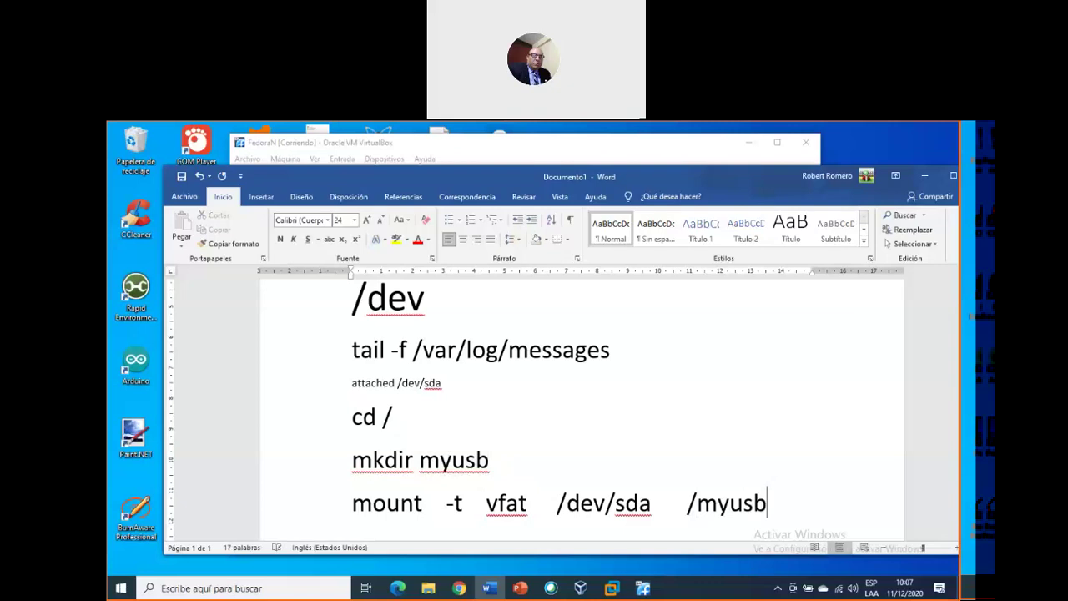
key("Return")
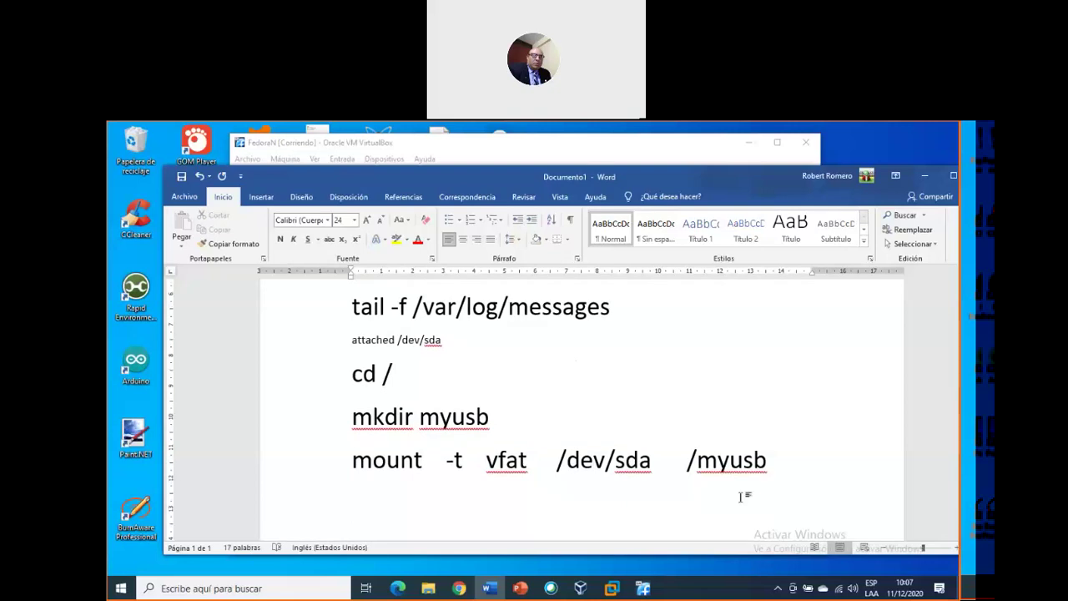
Step: Add the path /etc/inittab on the line below the mount command and start a new line
left_click_drag(604, 463, 574, 464)
left_click(424, 496)
type("/etc/inittab")
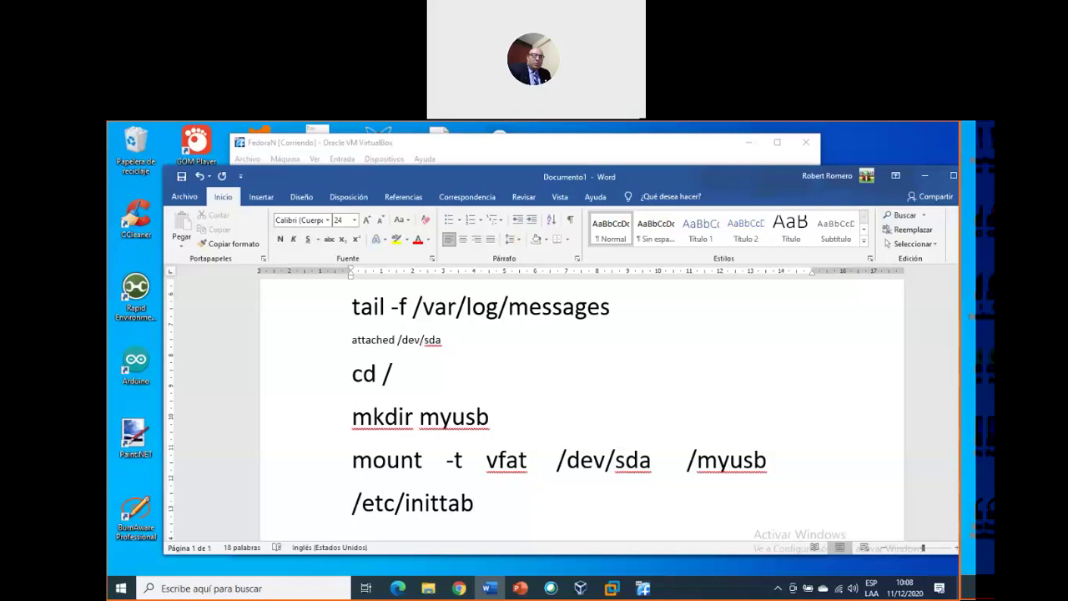
key("Return")
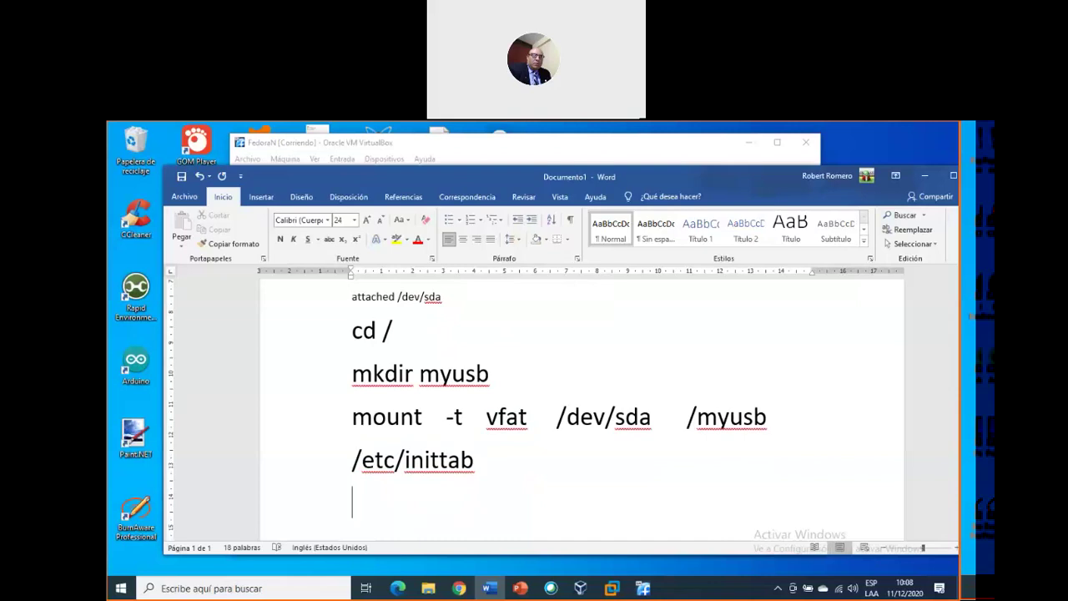
key("Up")
key("Down")
type("mpunt")
key("BackSpace")
key("BackSpace")
key("BackSpace")
key("BackSpace")
key("BackSpace")
key("BackSpace")
type("moun")
key("BackSpace")
key("BackSpace")
key("BackSpace")
key("BackSpace")
Step: Check the Fedora 33 installation progress in the VirtualBox window and return to the Word document
left_click(640, 153)
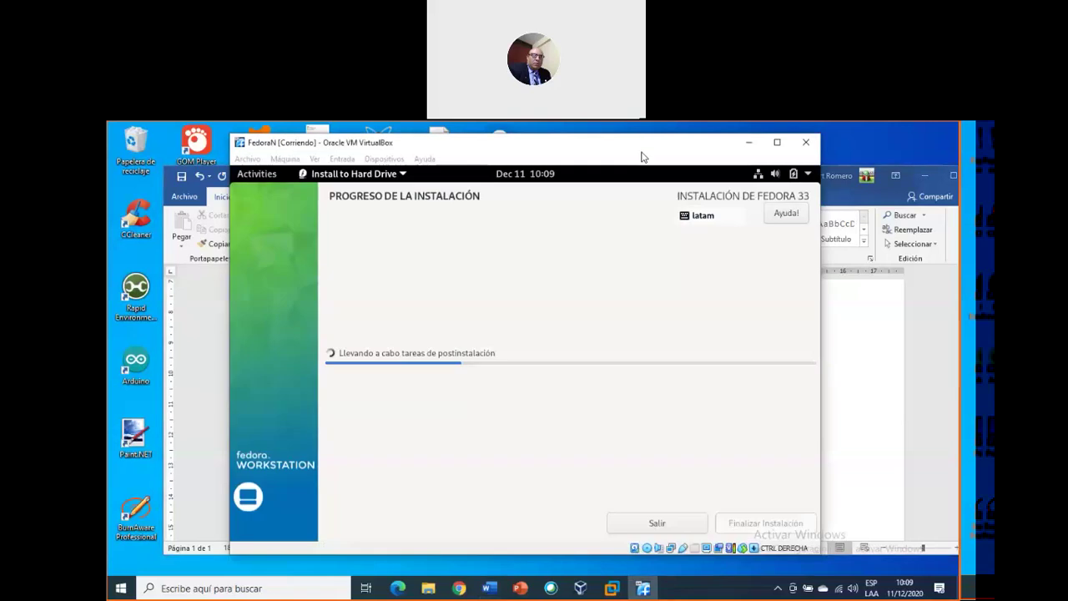
left_click(840, 404)
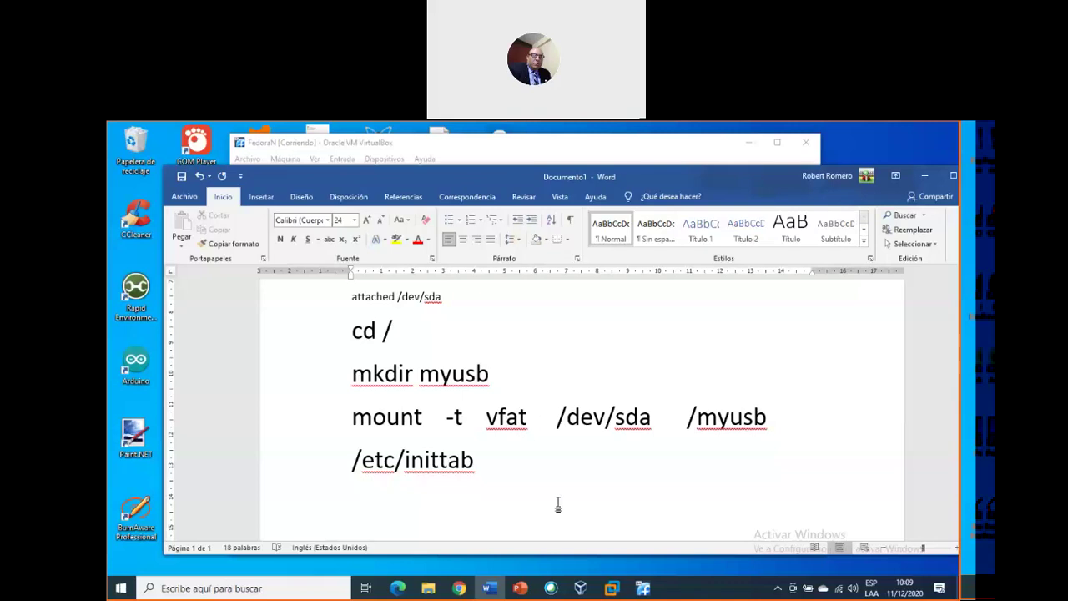
Step: Add the line Umoun /dev/sda below /etc/inittab
type("umoun ")
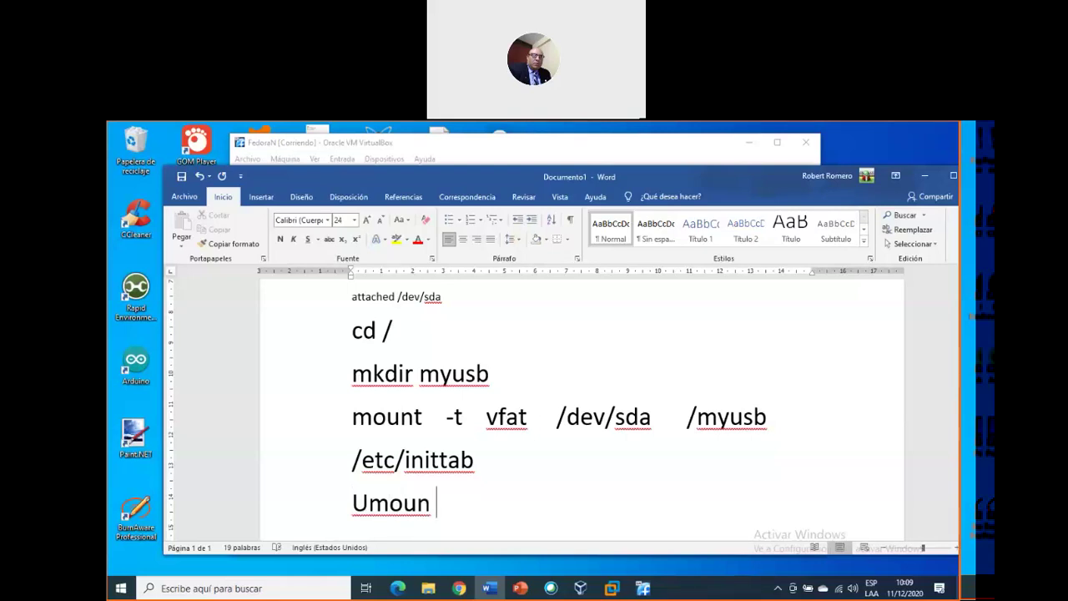
type("/dev")
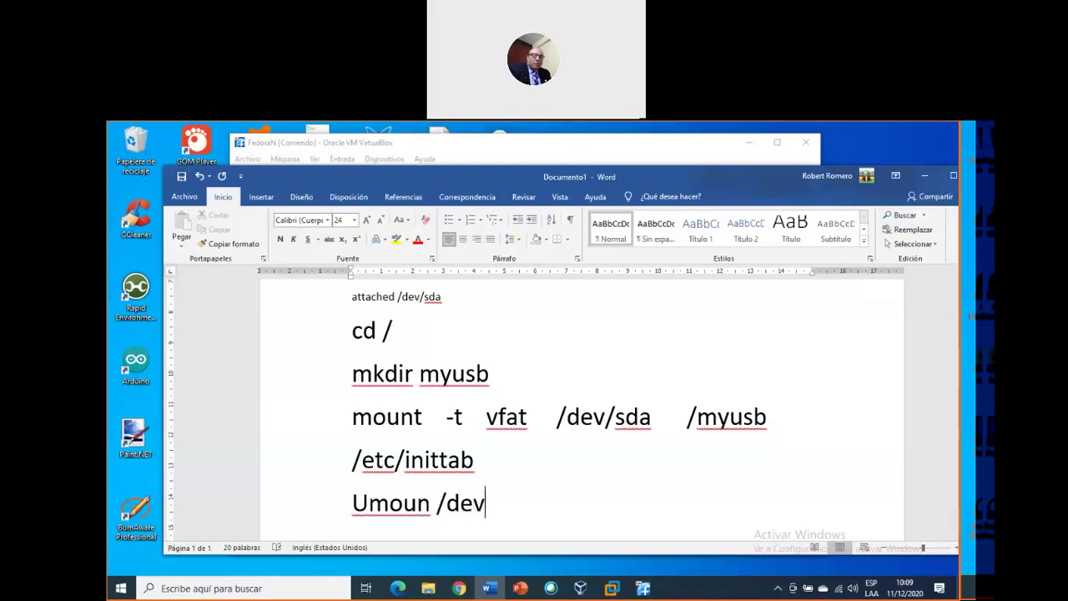
type("/sda")
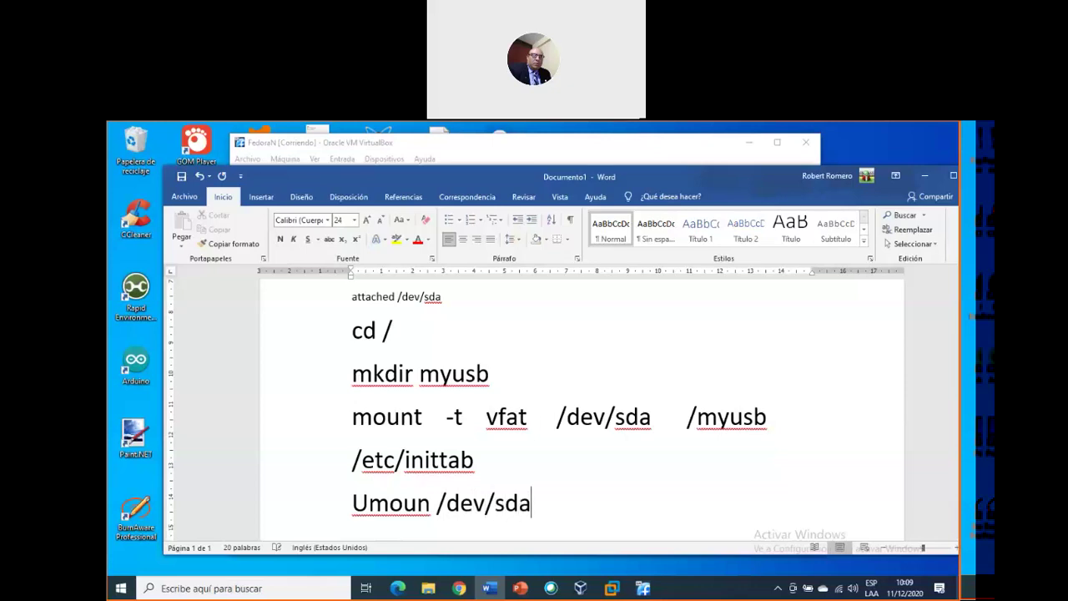
Step: Start a new line below Umoun /dev/sda, move the Word window aside to check the Fedora 33 installation progress, and maximize it
key("Return")
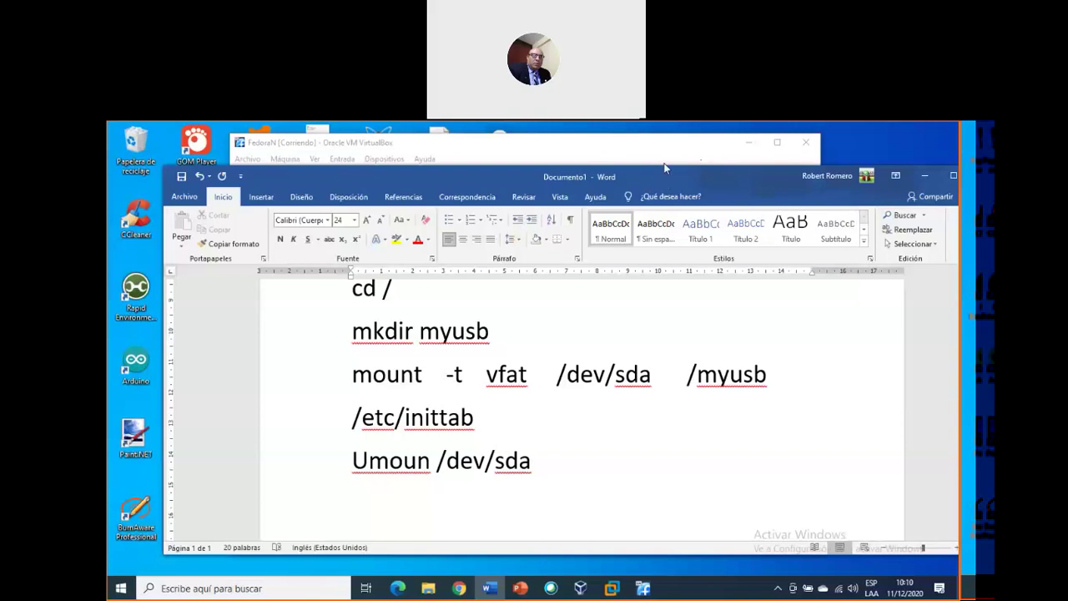
left_click_drag(717, 176, 681, 170)
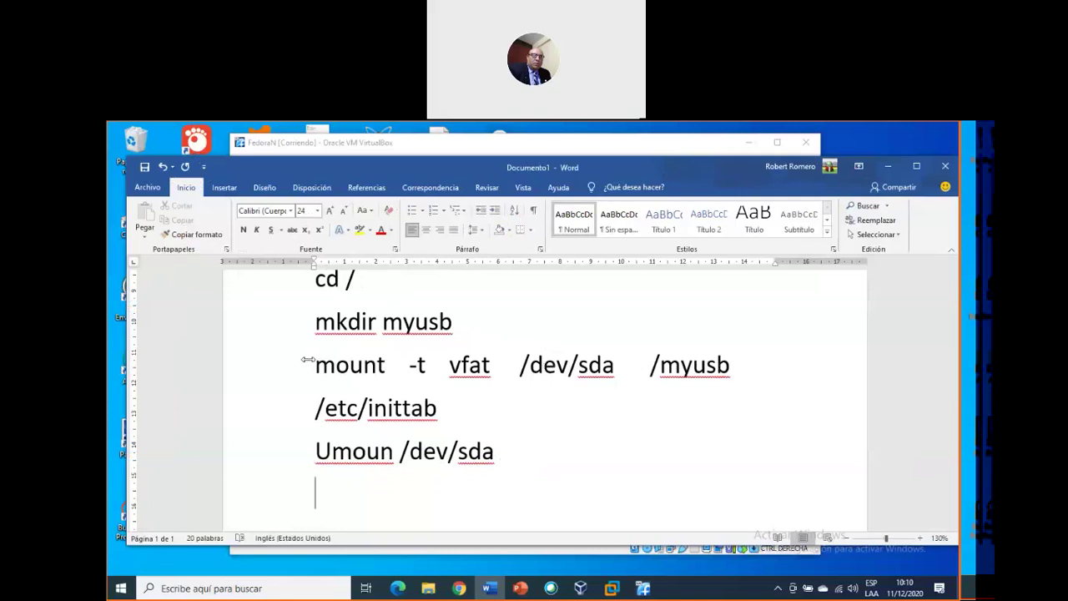
left_click_drag(308, 360, 342, 359)
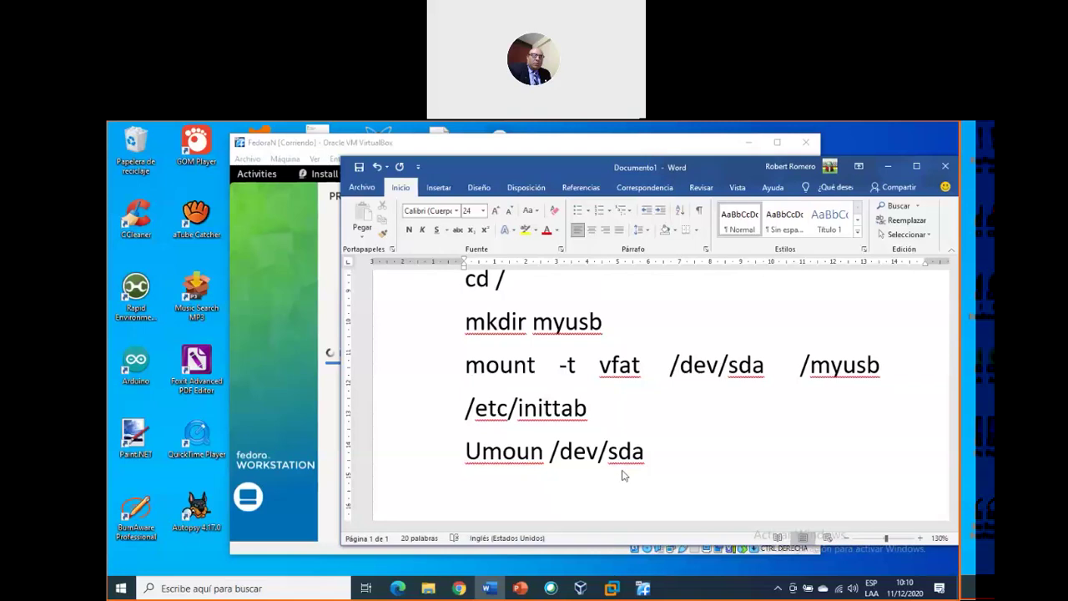
left_click_drag(714, 171, 630, 415)
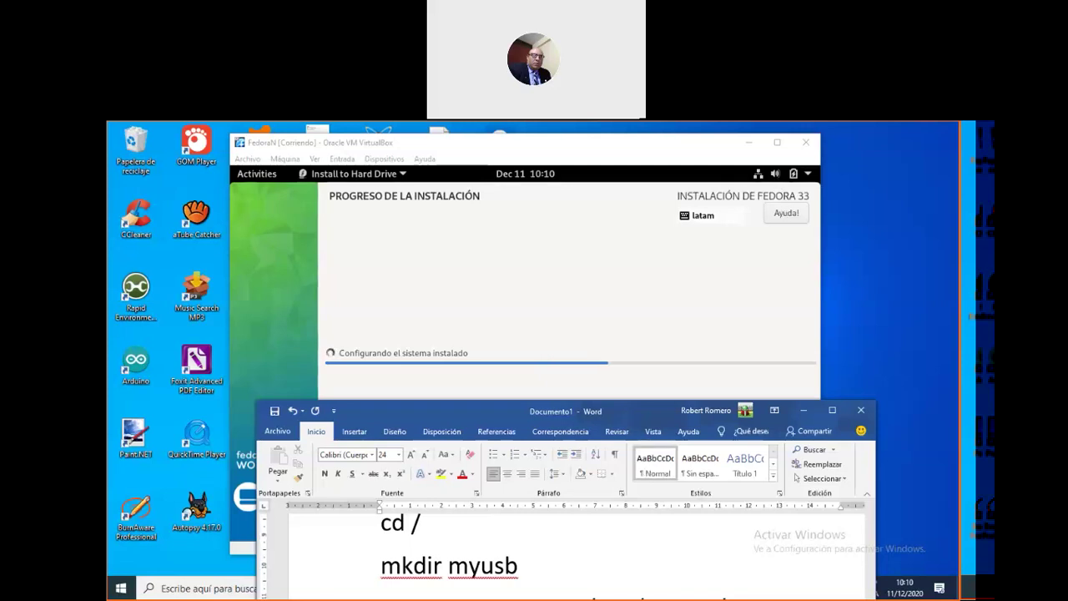
double_click(606, 411)
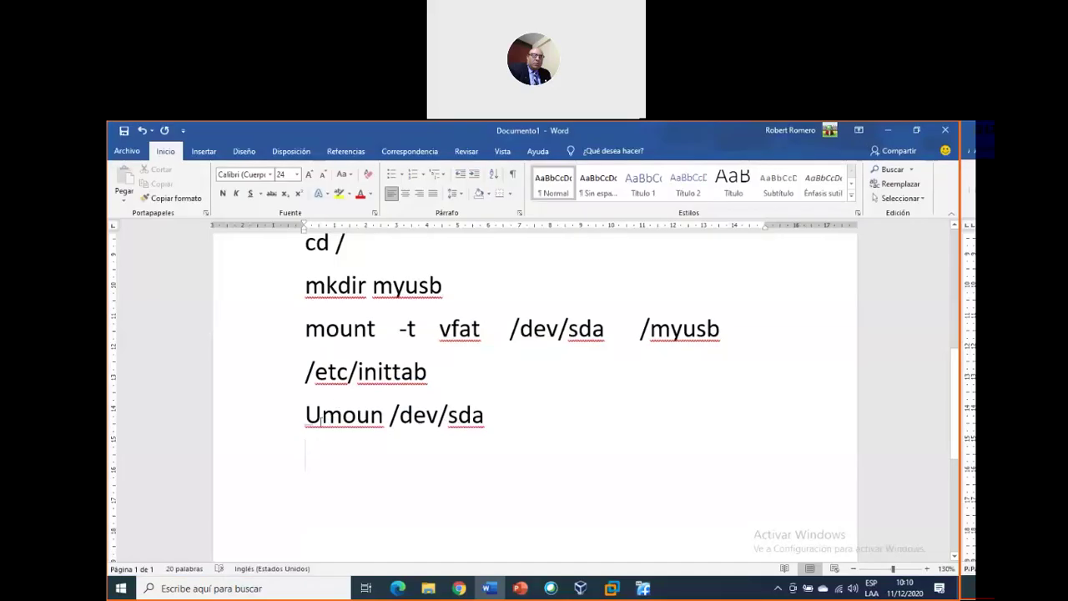
Step: Correct the last command line to read umount /dev/sda, with a lowercase u, and return to the empty line below
key("Up")
key("Right")
left_click(390, 422)
type("t")
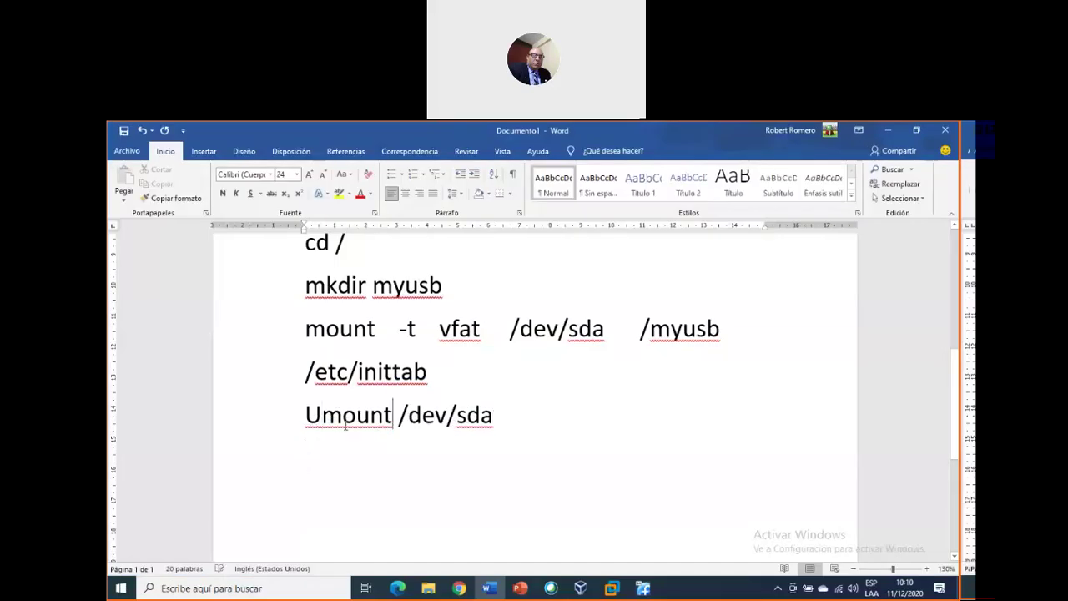
left_click(327, 417)
key("BackSpace")
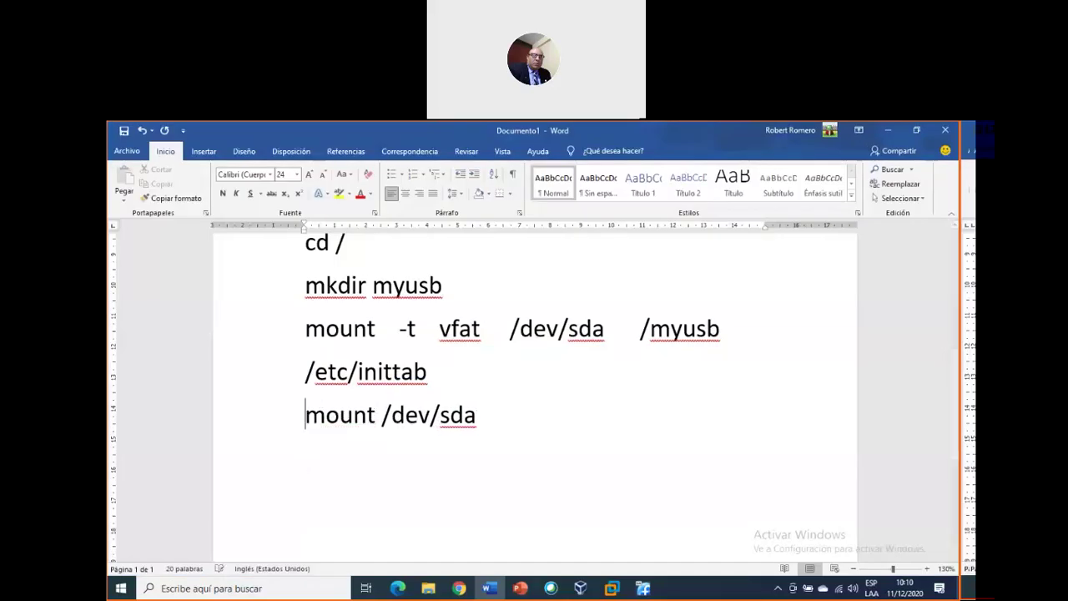
type("u")
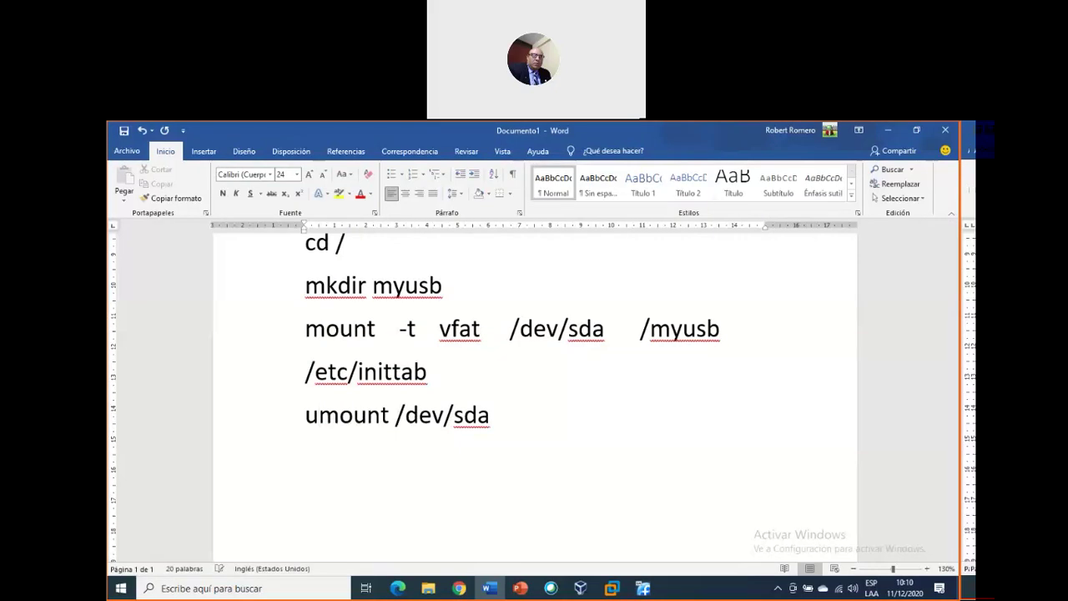
left_click(306, 457)
Step: Minimize Word, follow the installation progress in the FedoraN virtual machine, and finalize the Fedora 33 installation once it completes
left_click(897, 130)
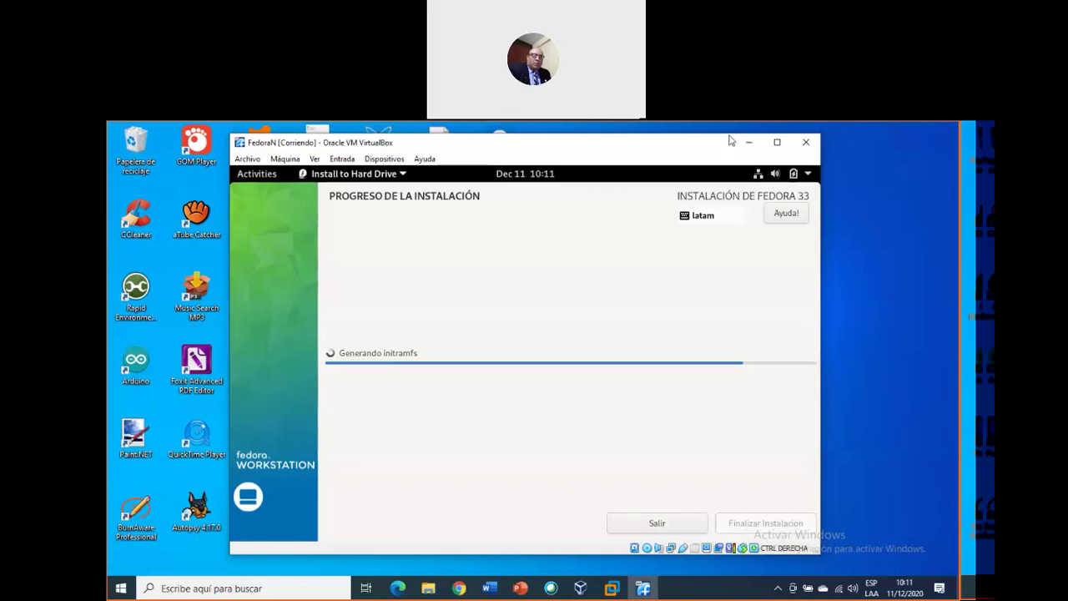
left_click_drag(731, 142, 1067, 134)
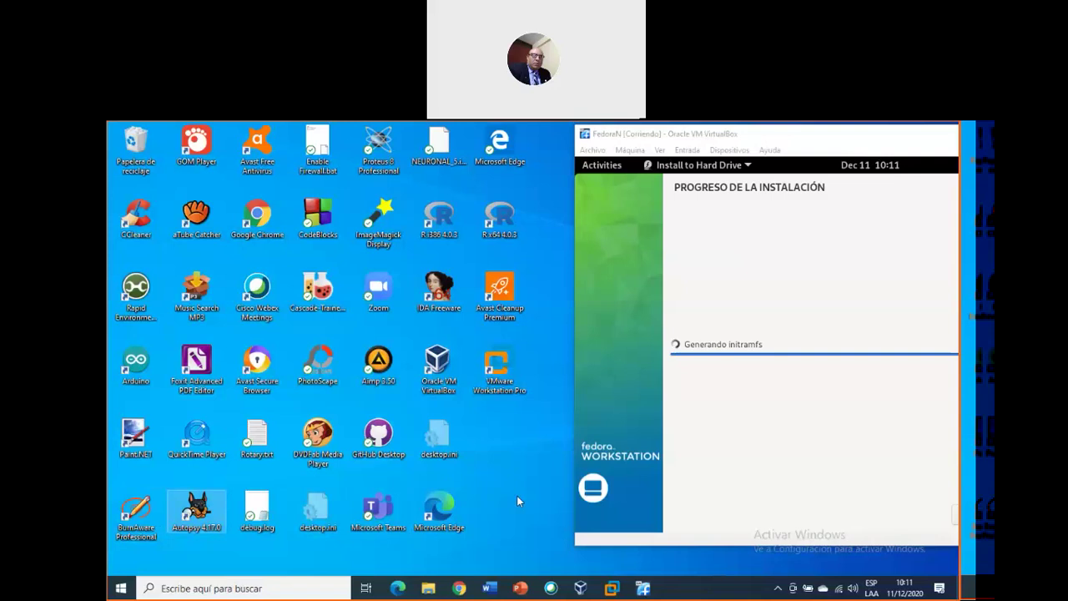
left_click(439, 290)
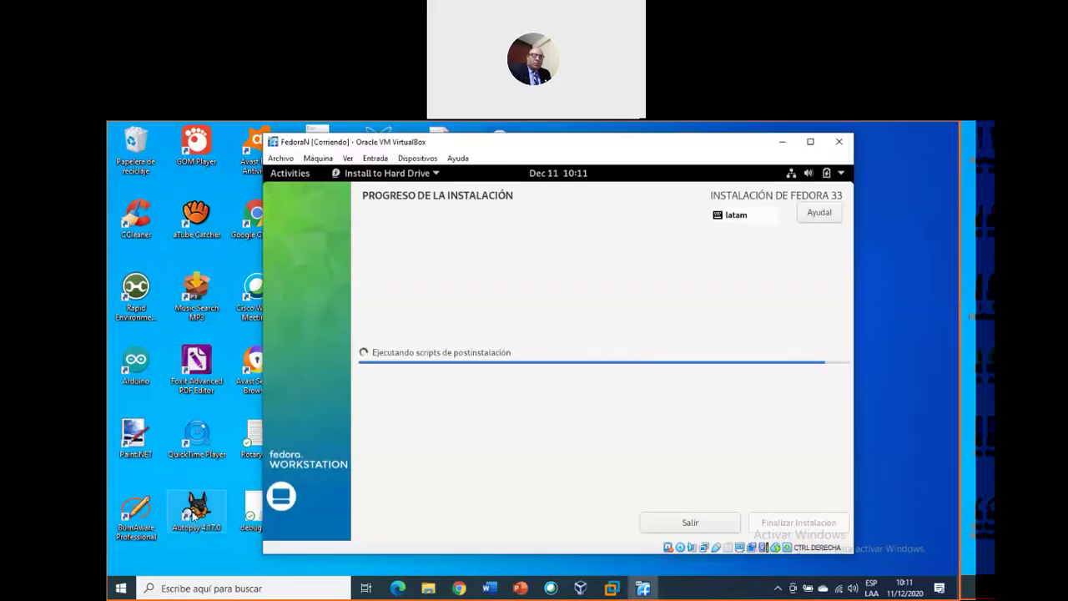
left_click(193, 516)
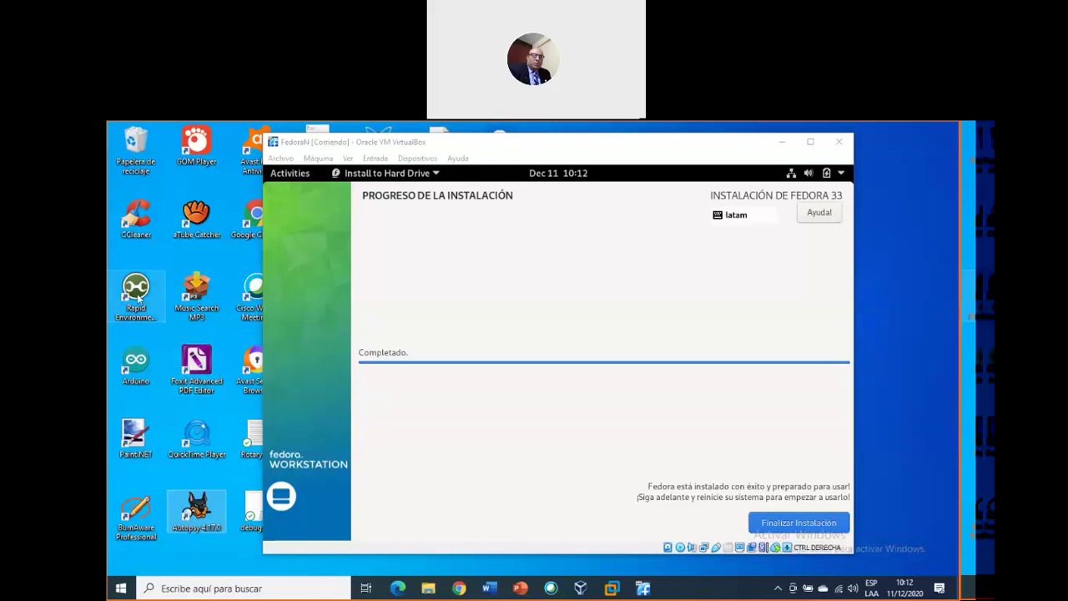
left_click(791, 518)
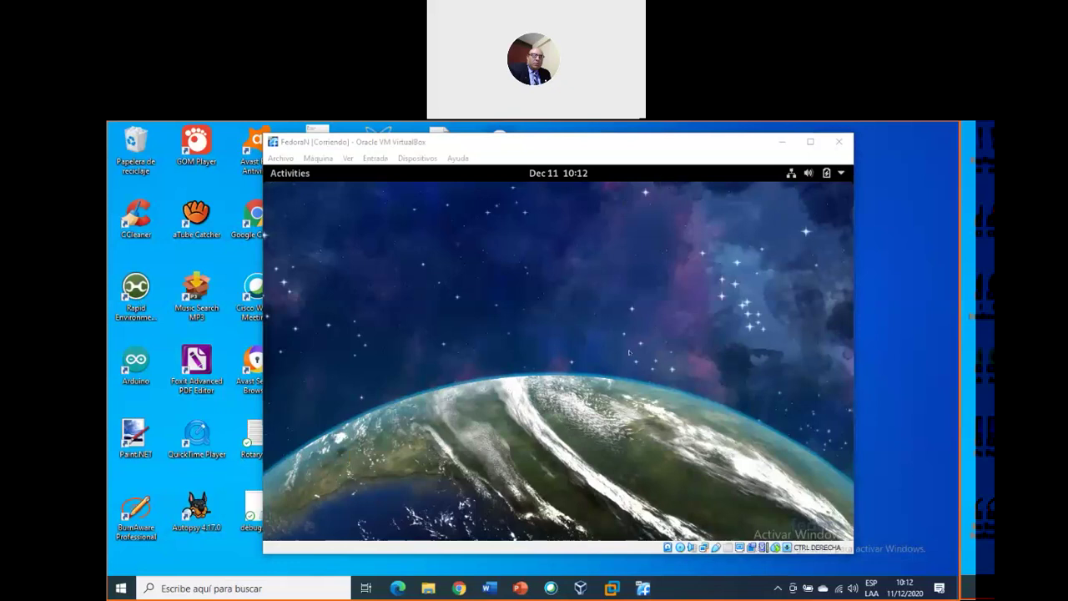
left_click(360, 257)
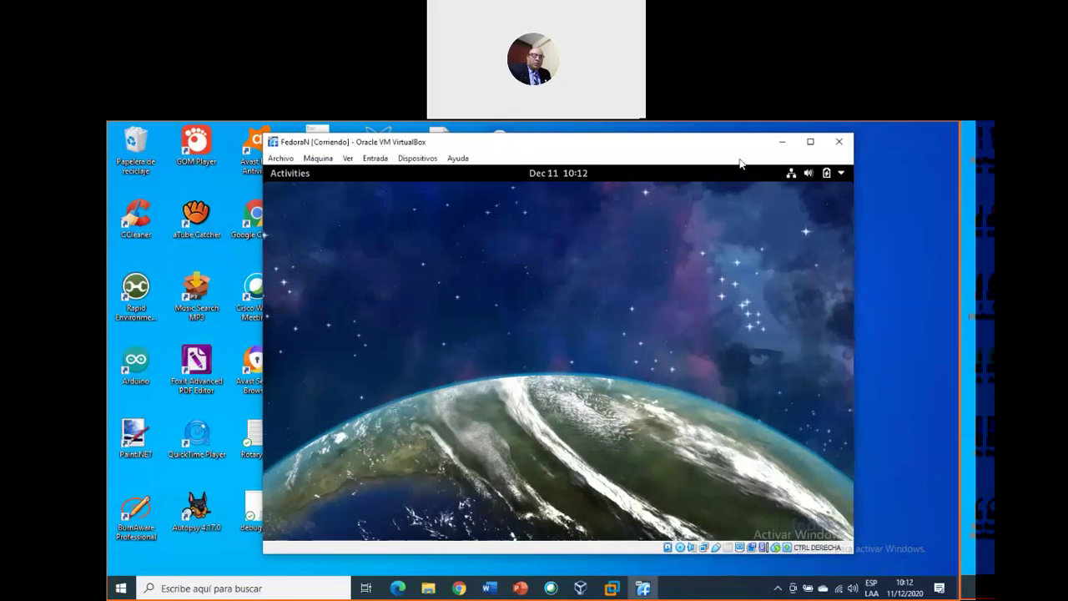
left_click_drag(737, 146, 742, 164)
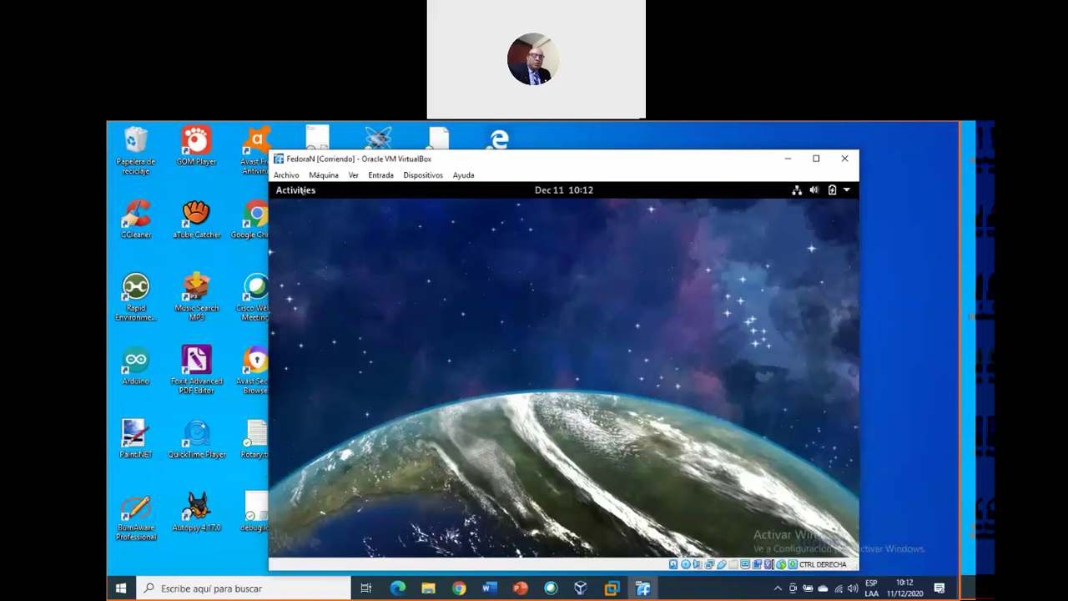
left_click(301, 191)
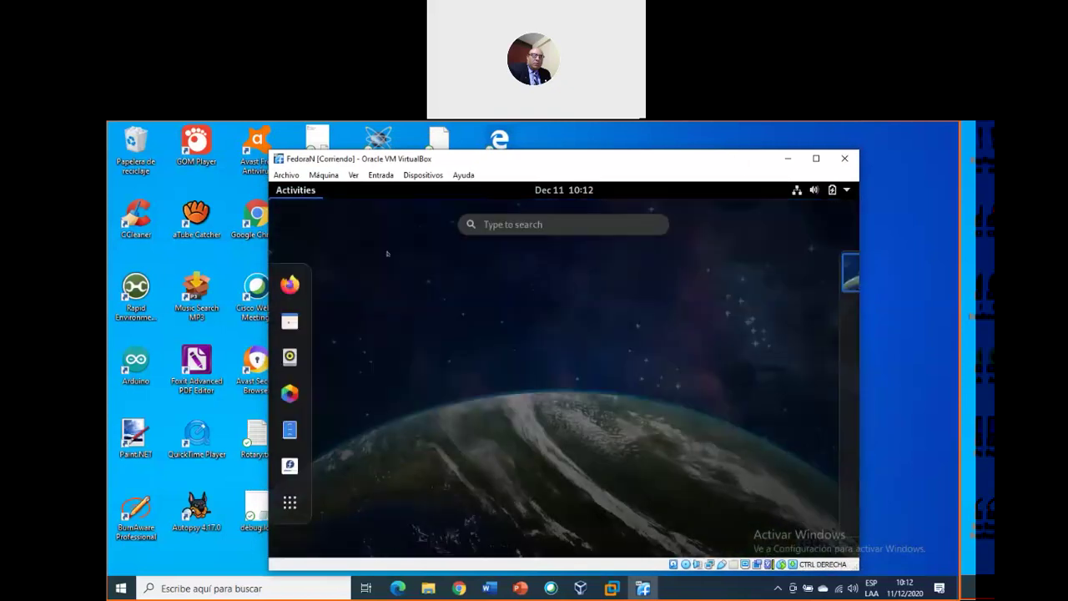
left_click(625, 319)
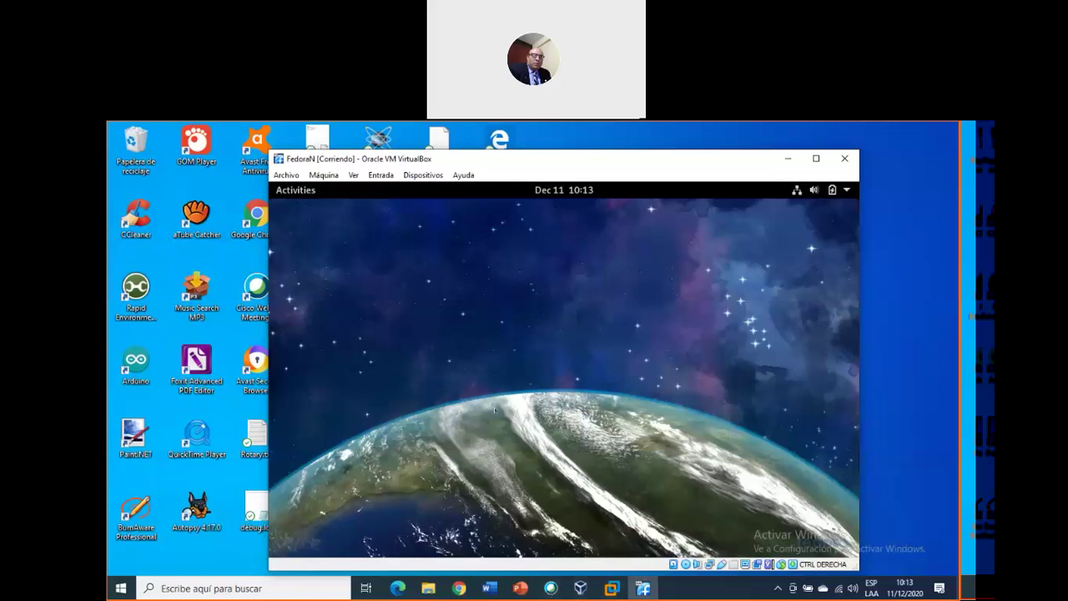
left_click(490, 589)
left_click(478, 590)
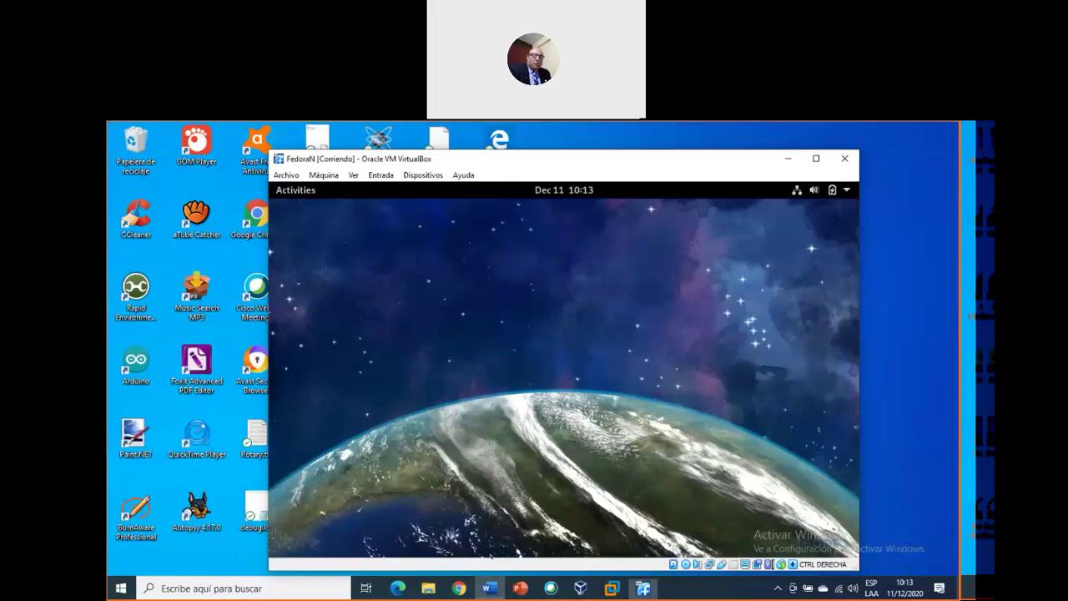
Step: Search the Fedora activities overview for "ter" and open the Terminal
left_click(295, 190)
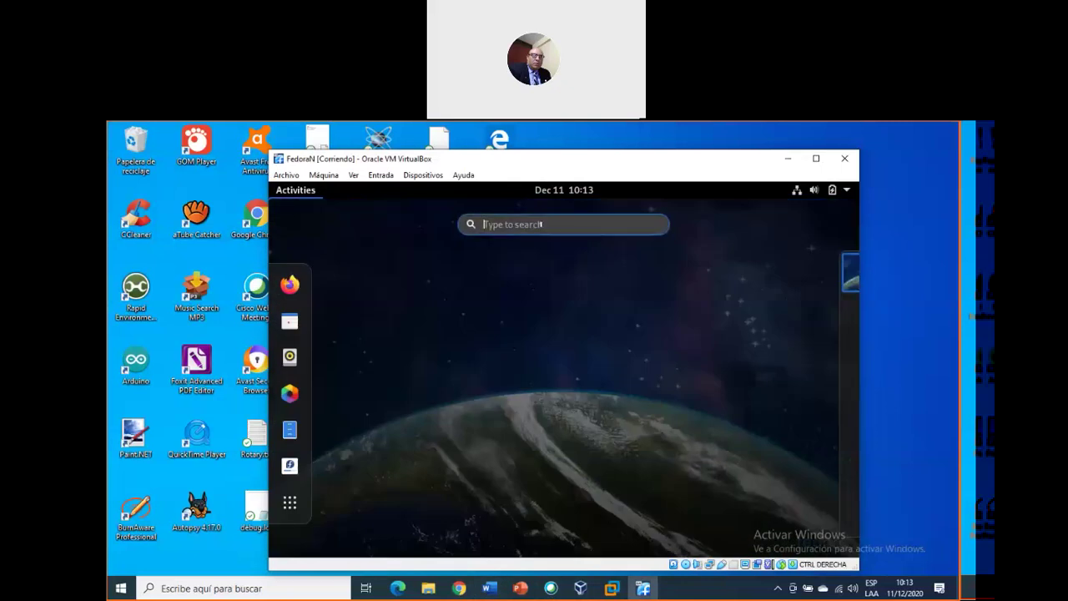
type("ter")
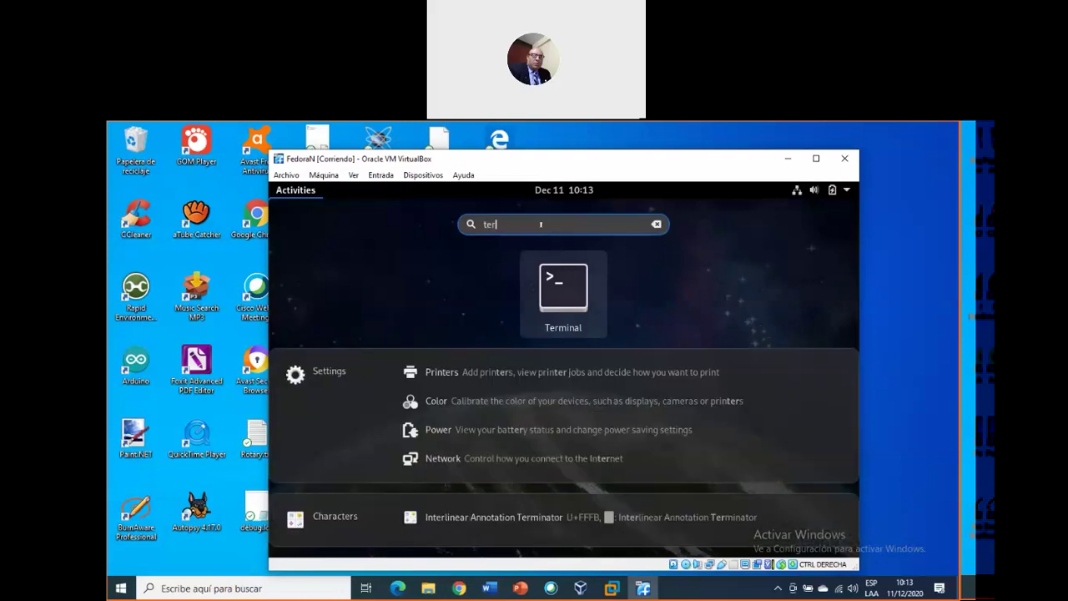
left_click(575, 298)
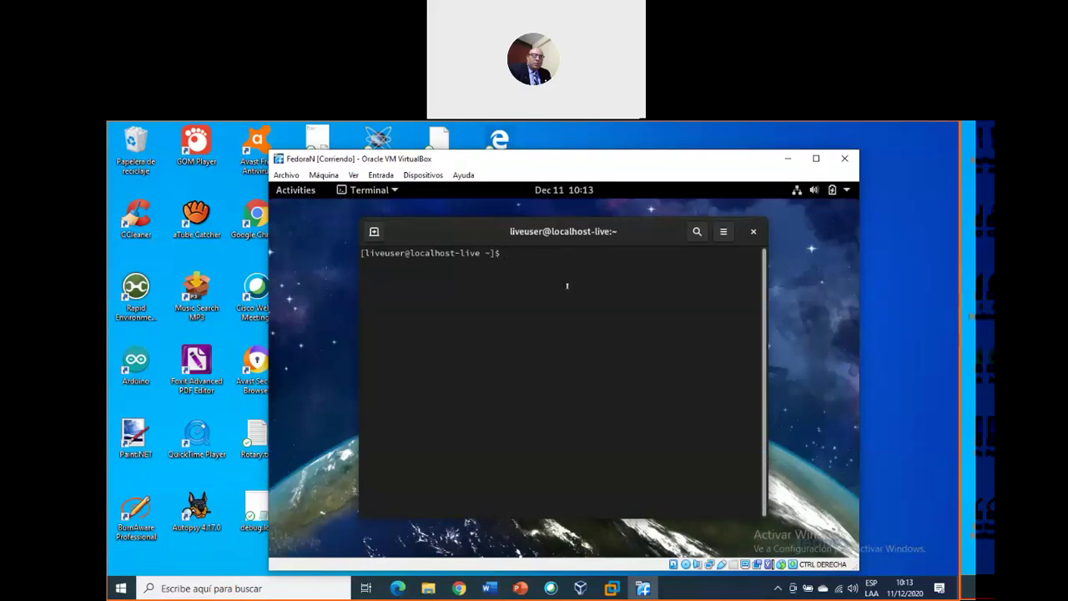
Step: Check the current user with whoami, and switch to the root user with su - root
type("whoami")
key("Return")
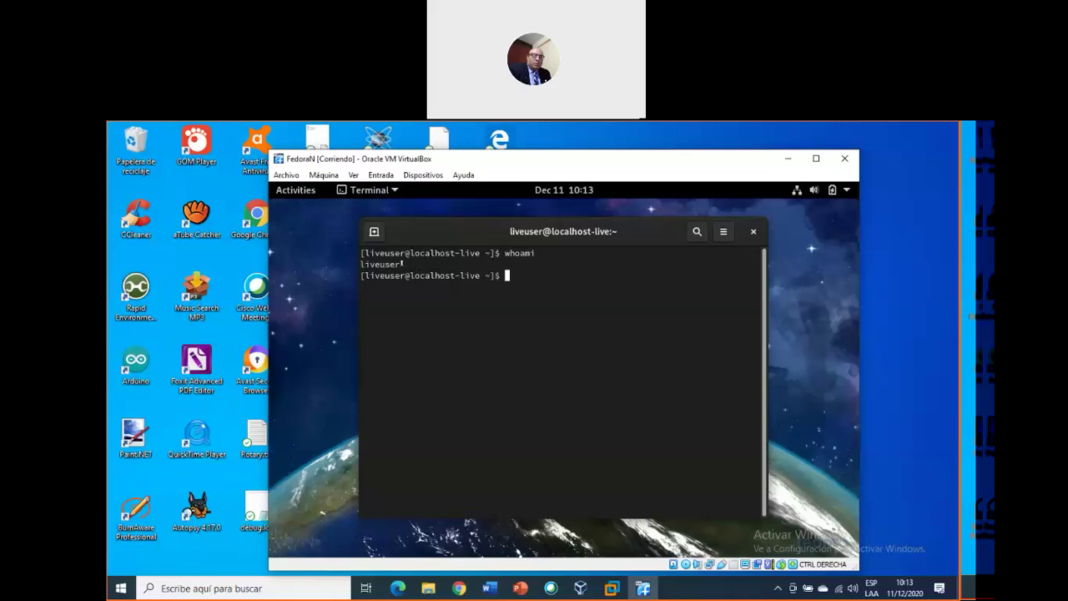
triple_click(416, 266)
left_click(609, 301)
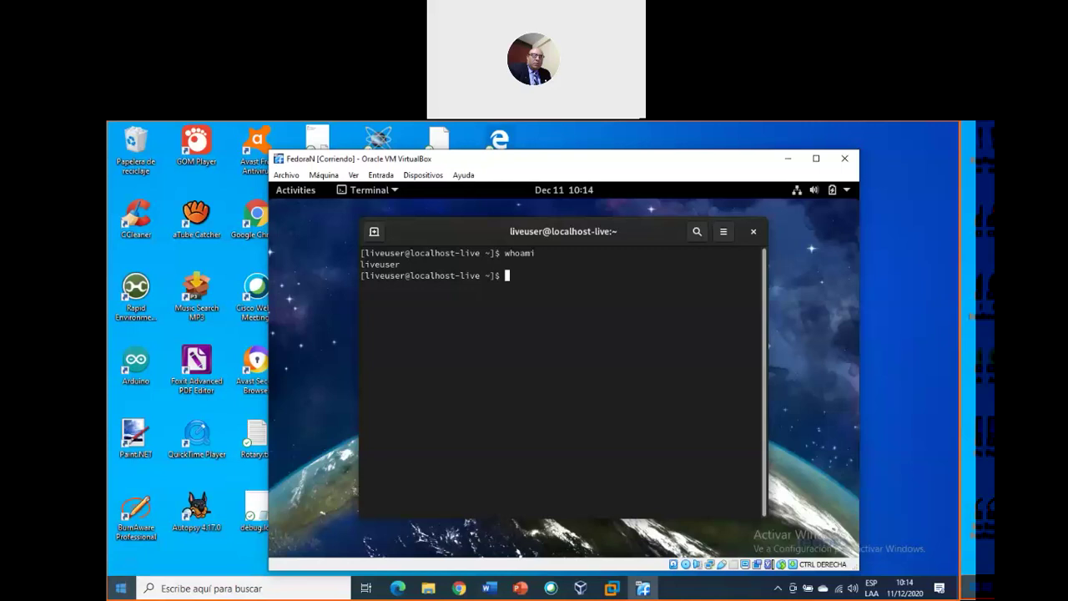
type("su - root")
key("Return")
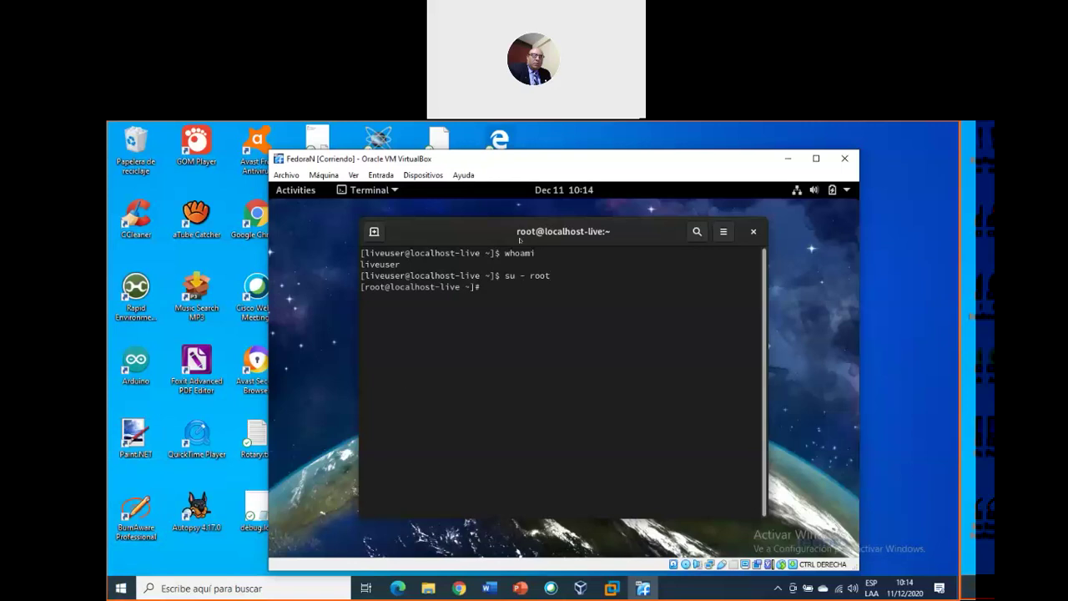
Step: Reposition the terminal and virtual machine windows, and enlarge the terminal to fill most of the Fedora desktop
left_click_drag(508, 226, 456, 214)
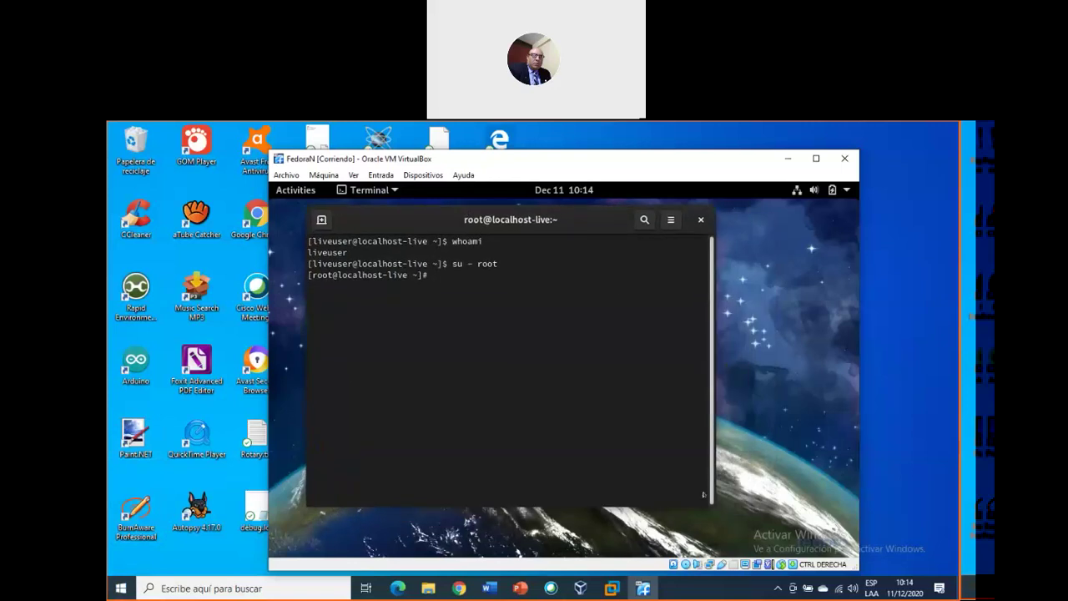
left_click_drag(708, 502, 845, 551)
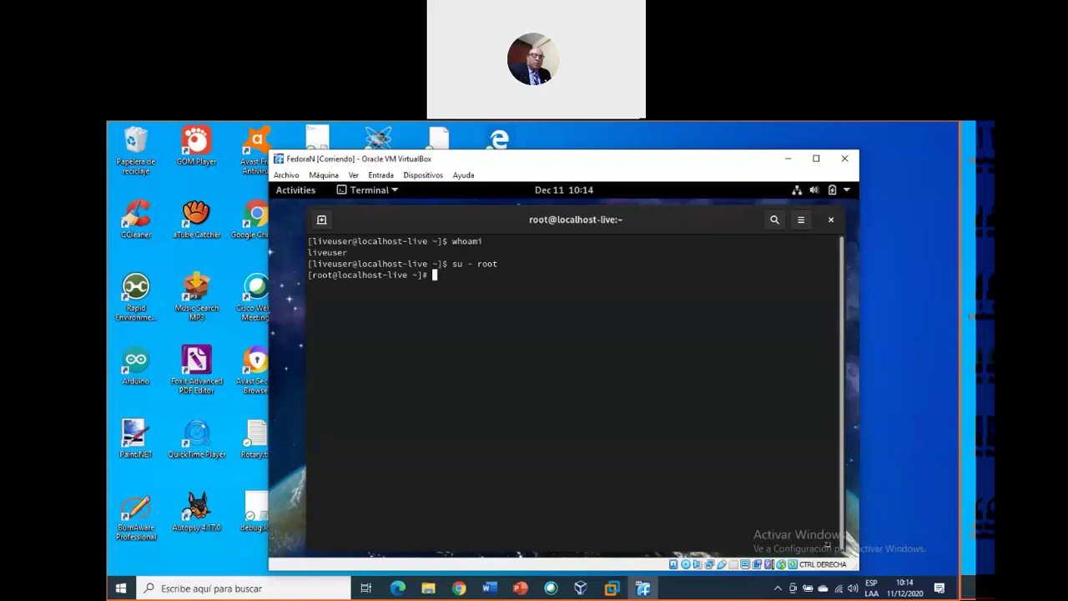
left_click(354, 175)
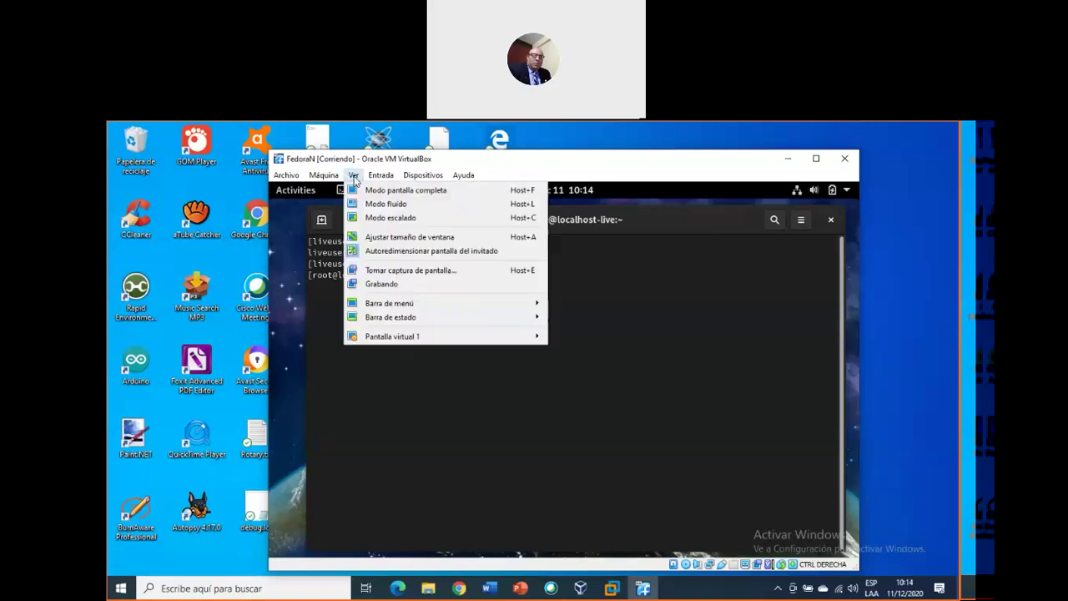
left_click(538, 168)
left_click_drag(538, 169, 463, 139)
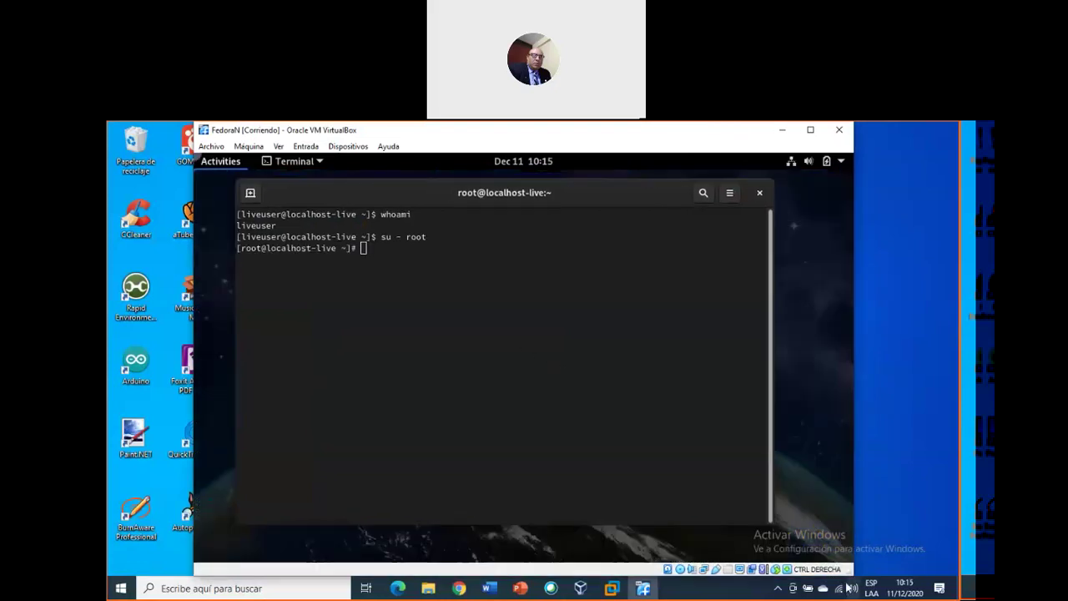
key("super")
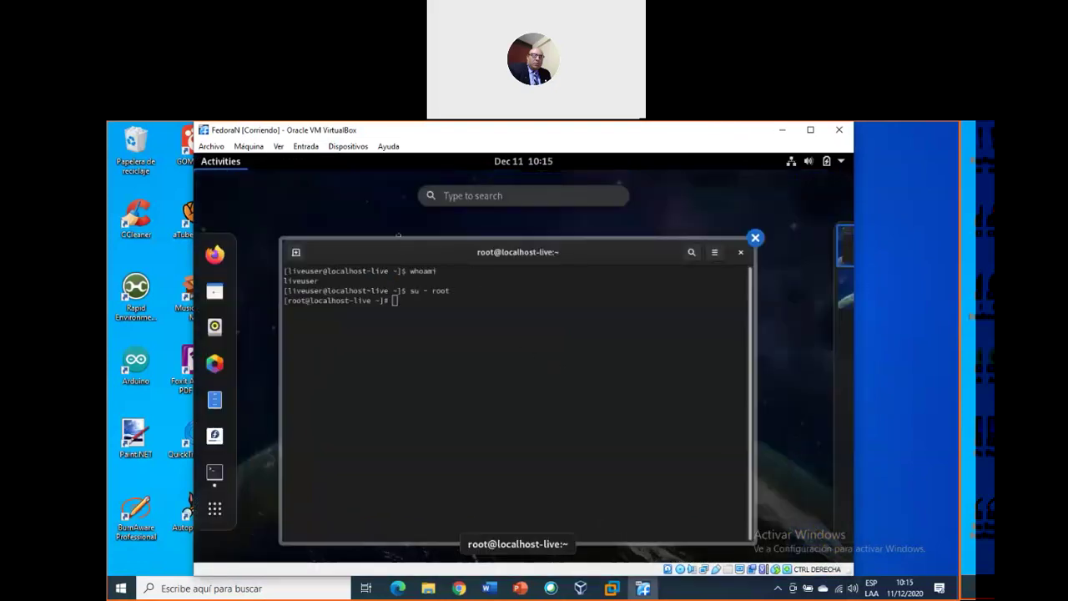
left_click_drag(399, 233, 483, 353)
left_click(621, 254)
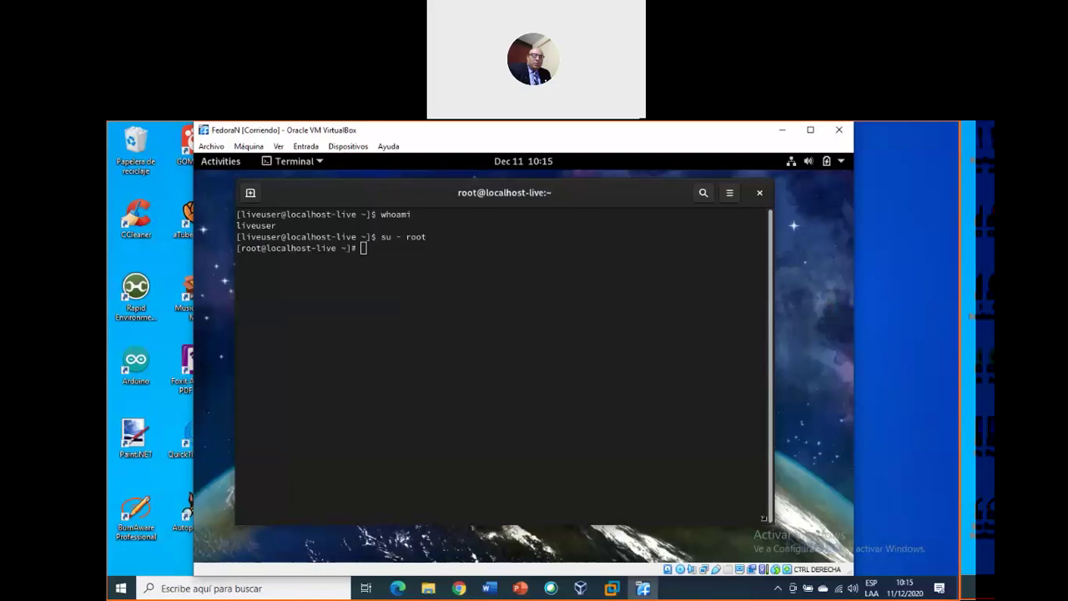
left_click_drag(763, 518, 831, 552)
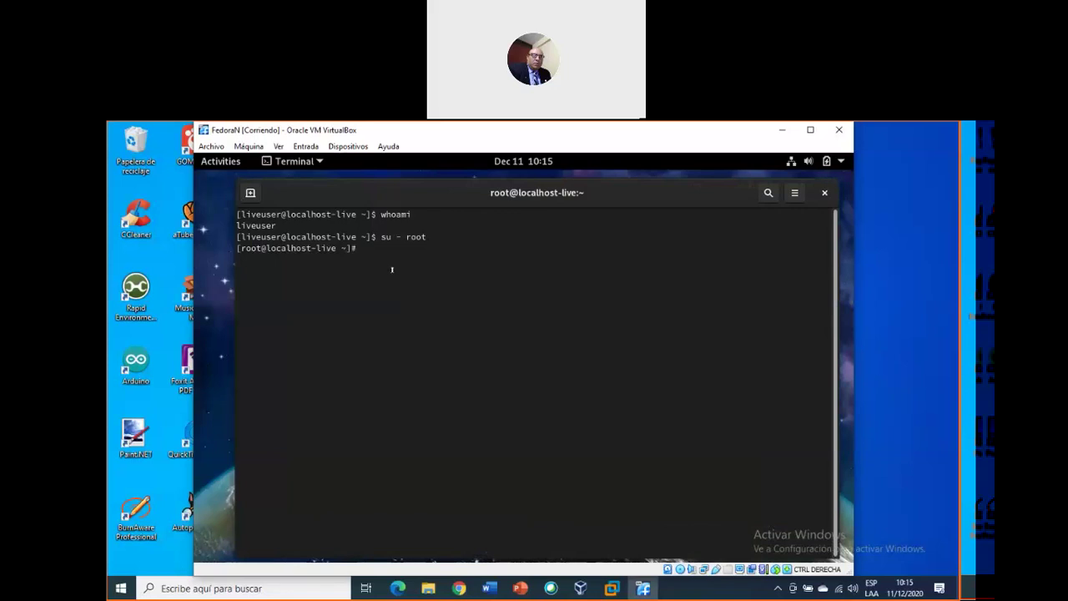
Step: Run passwd root, and enter and retype the new root password
type("passwd root")
key("Return")
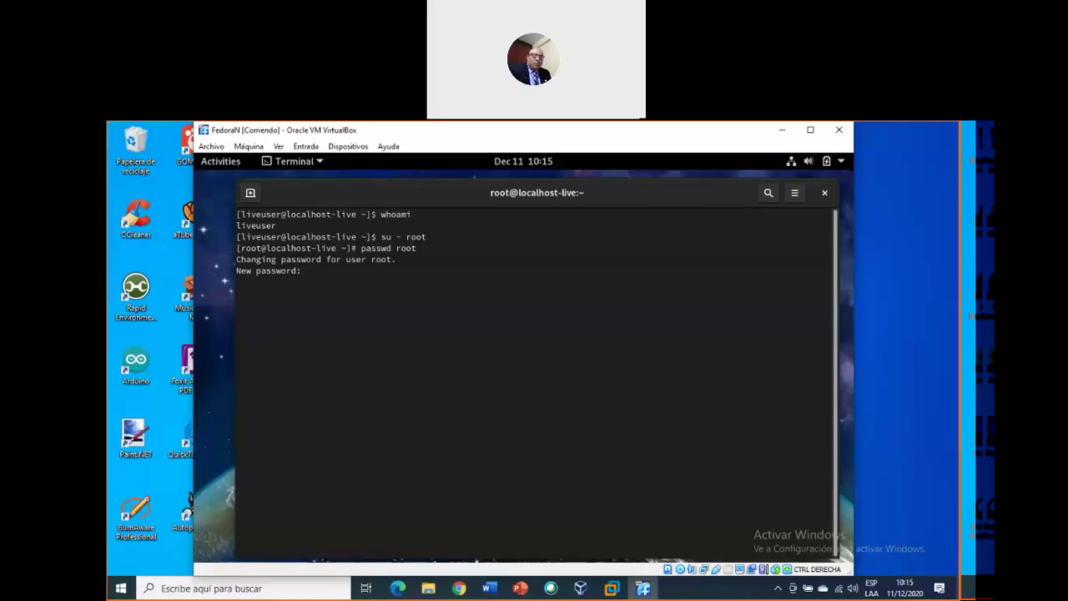
key("Return")
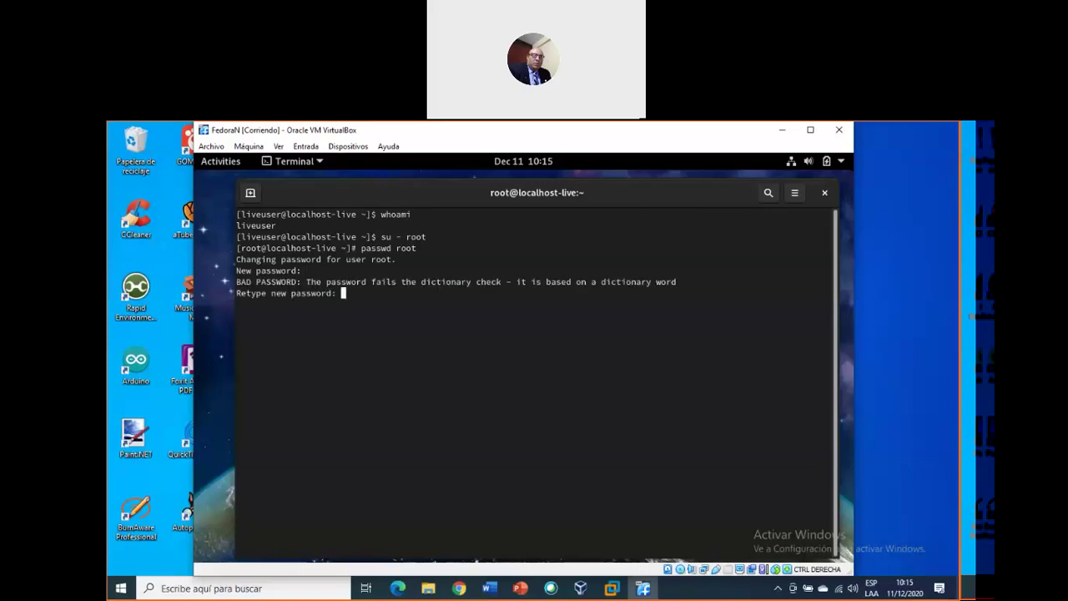
key("Return")
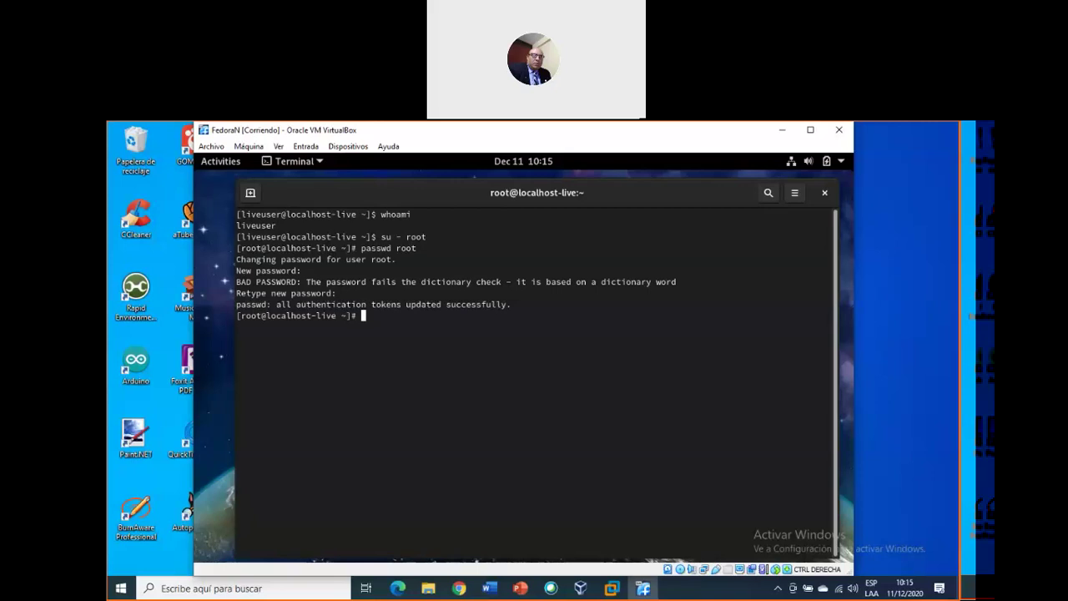
Step: List the contents of root's home directory with ls
type("ls")
key("Return")
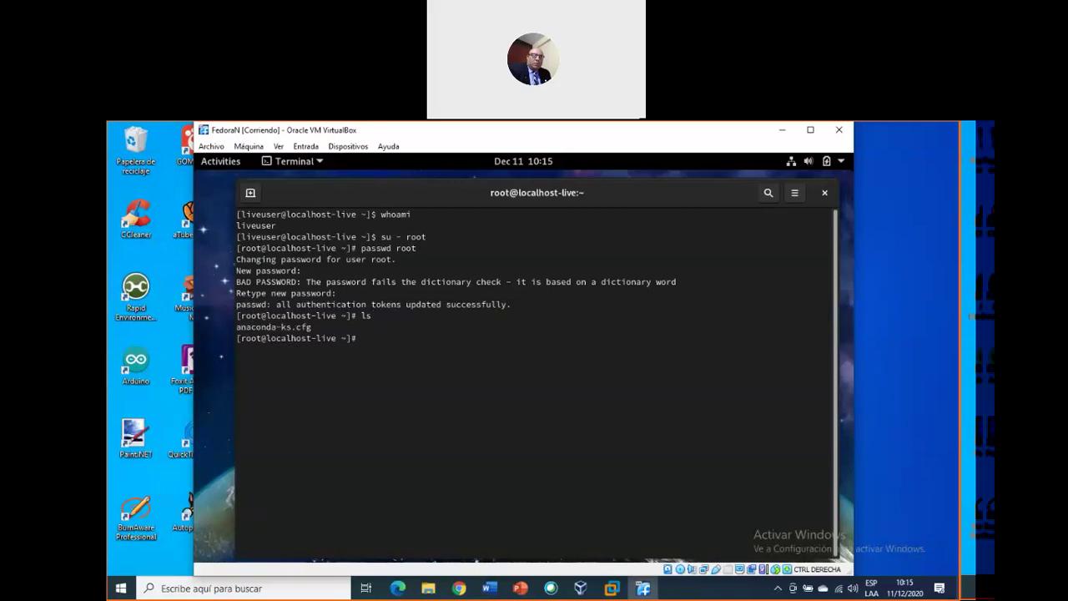
Step: Check the current user with whoami, and change to the /etc directory
type("whoami")
key("Return")
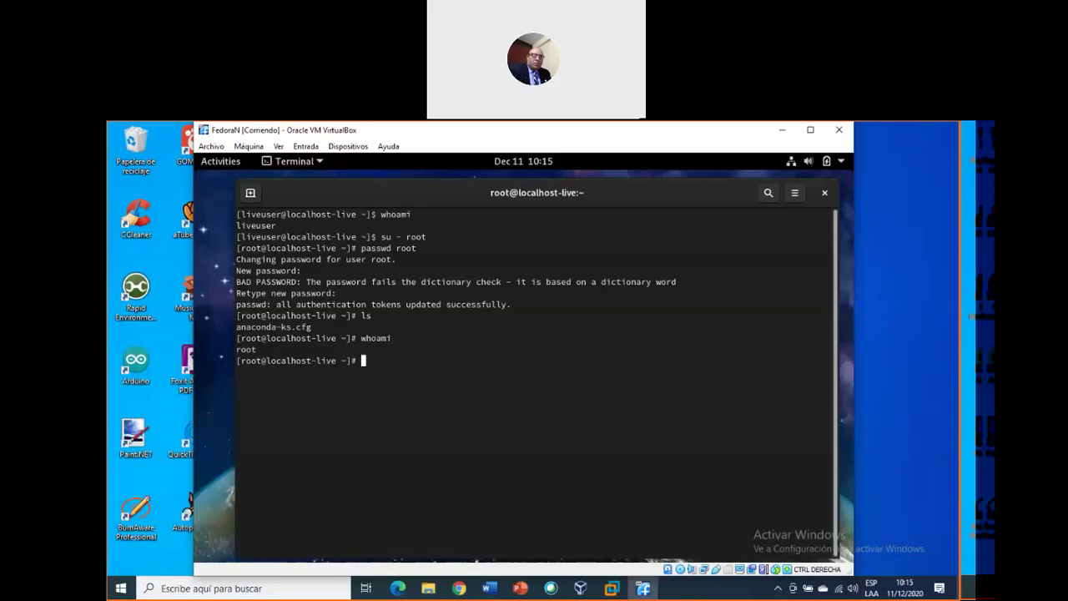
type("cd /etc")
key("Return")
Step: Display the contents of the inittab file with cat
type("cd")
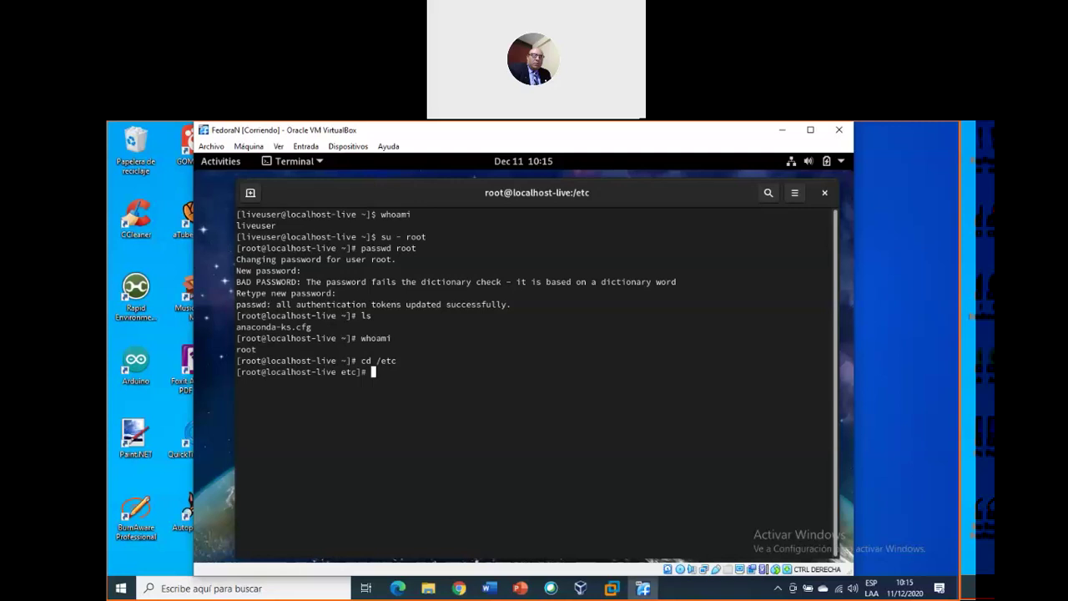
key("BackSpace")
key("BackSpace")
left_click(500, 589)
left_click(501, 591)
type("cat inittab")
key("Return")
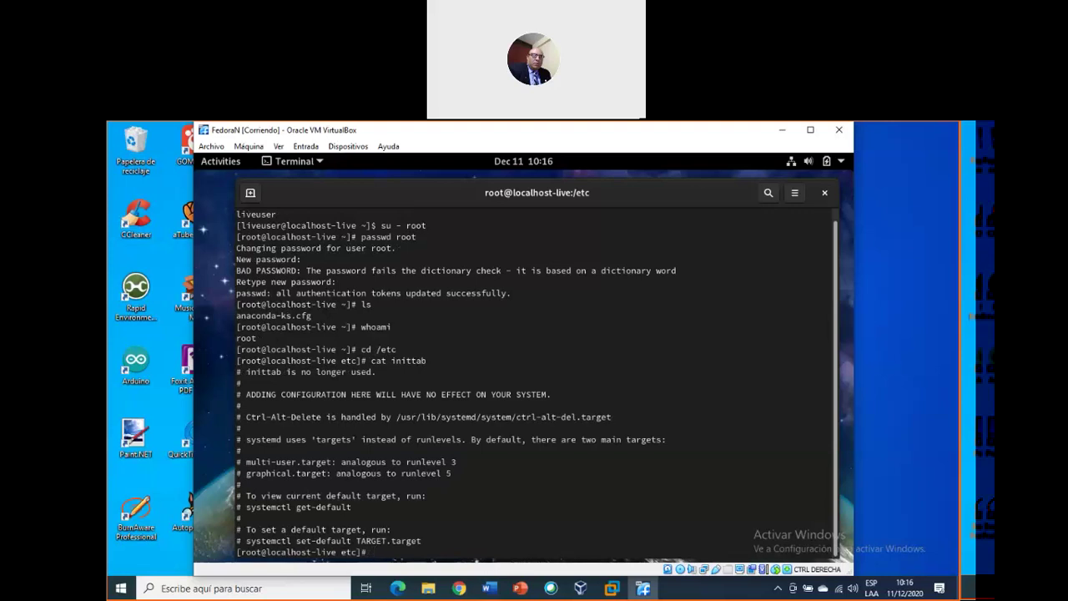
Step: Highlight the cat inittab command line in the terminal, and adjust the virtual machine's window size to fit the guest screen
left_click_drag(430, 361, 235, 348)
triple_click(498, 362)
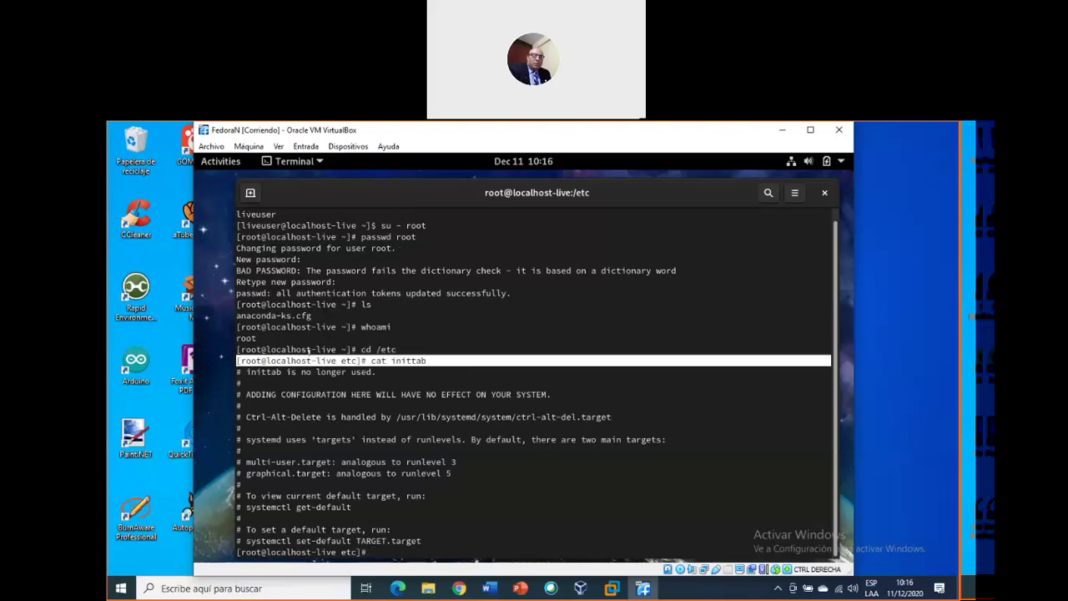
left_click(278, 147)
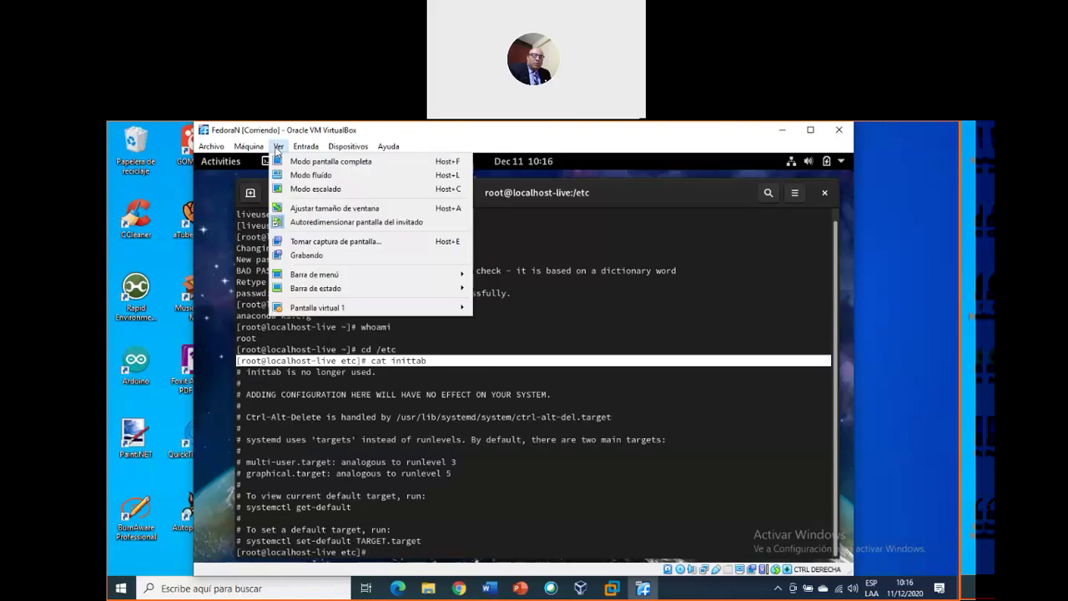
left_click(342, 209)
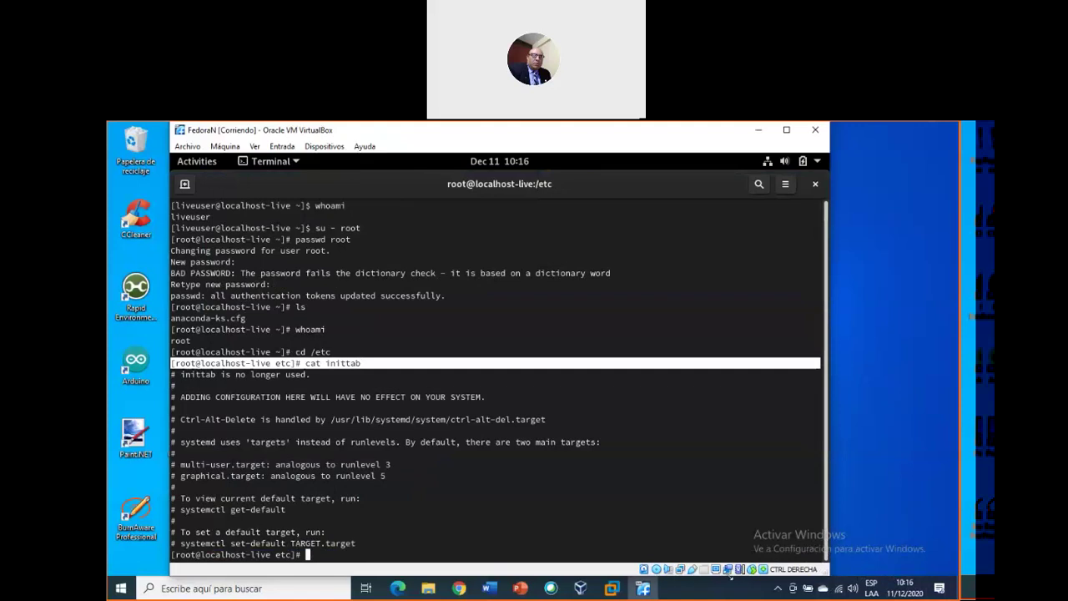
Step: Switch to Word and add the lines cd /etc and cat inittab below umount /dev/sda, separated by a blank line
left_click(490, 589)
left_click(917, 130)
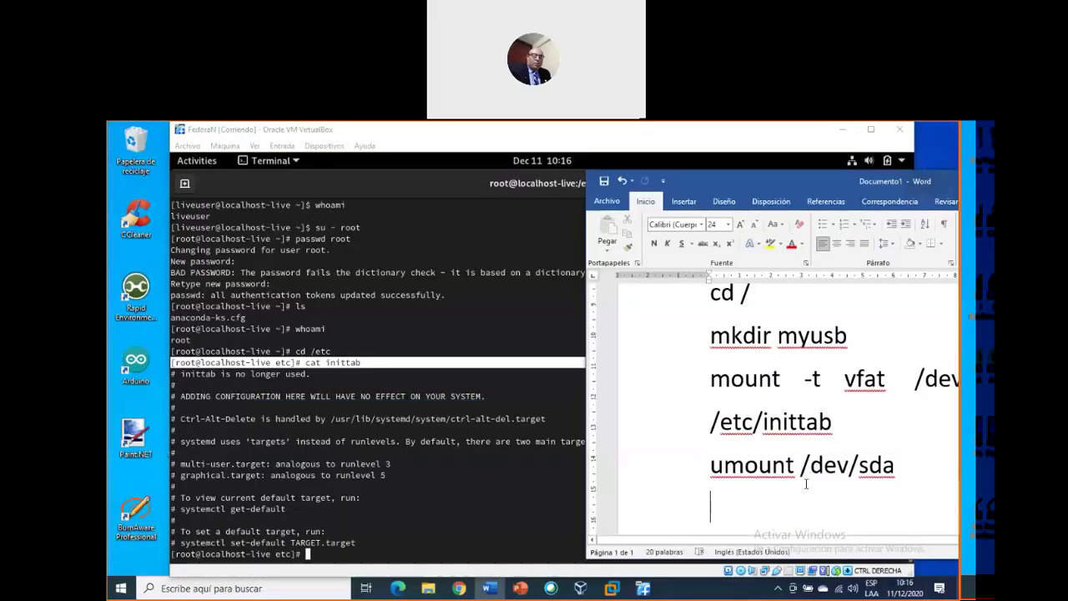
key("Return")
type("cd /etc")
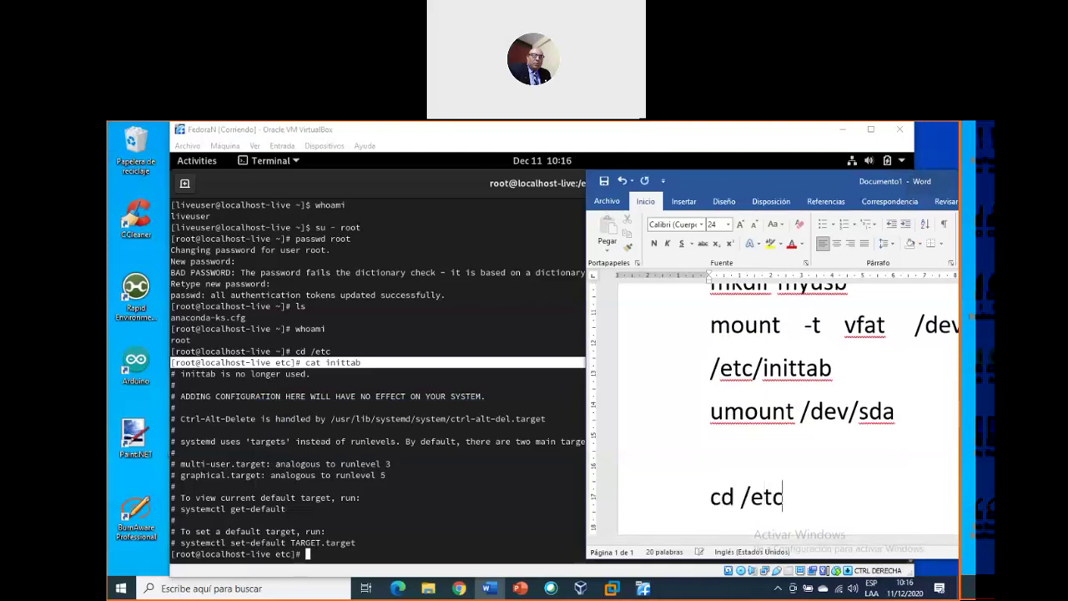
key("Return")
type("c")
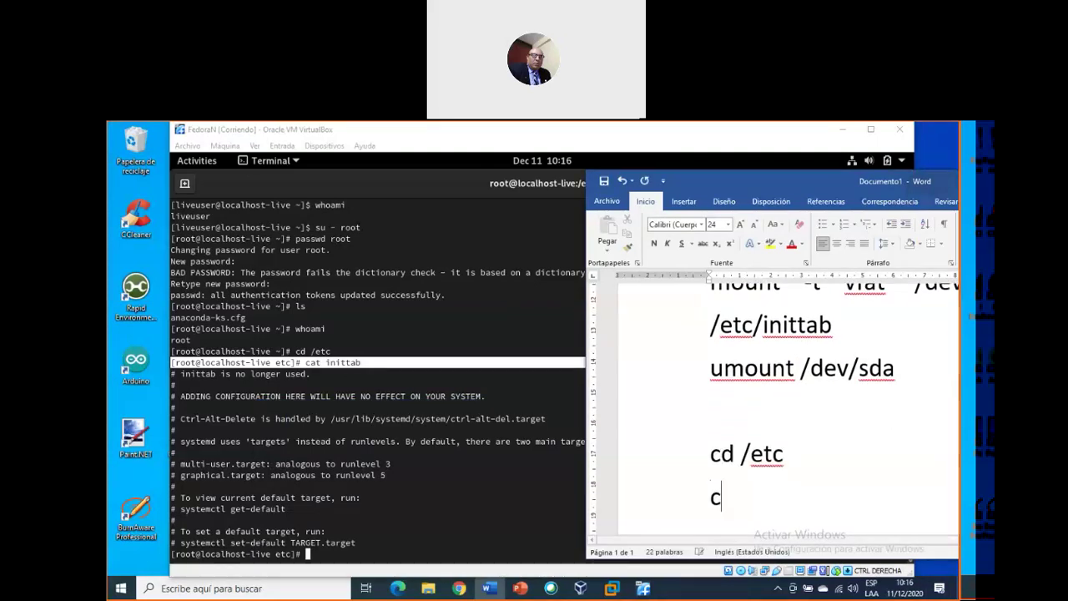
type("at inittab")
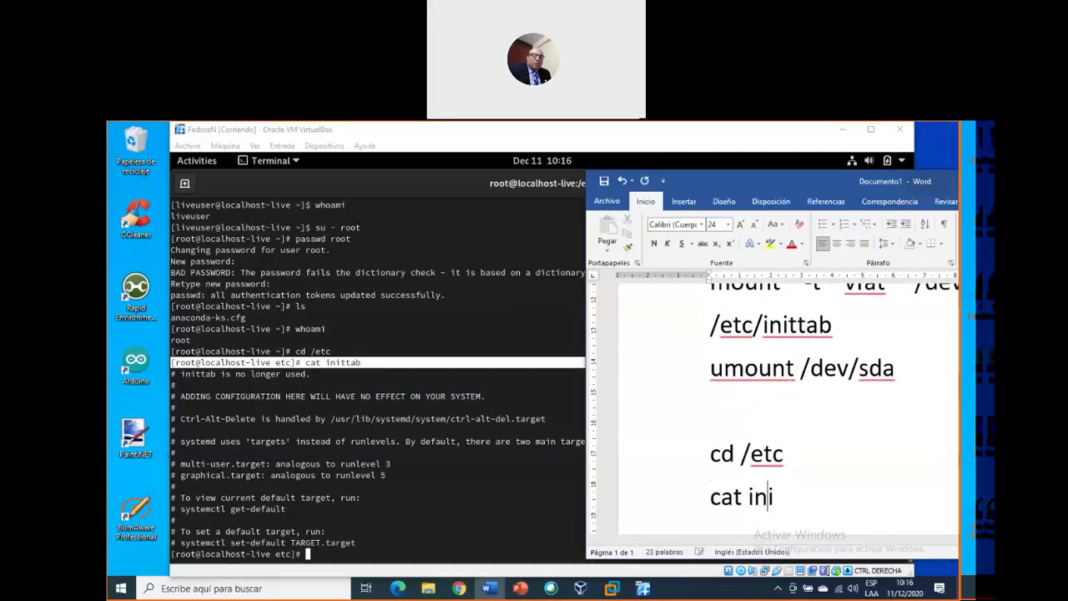
key("Return")
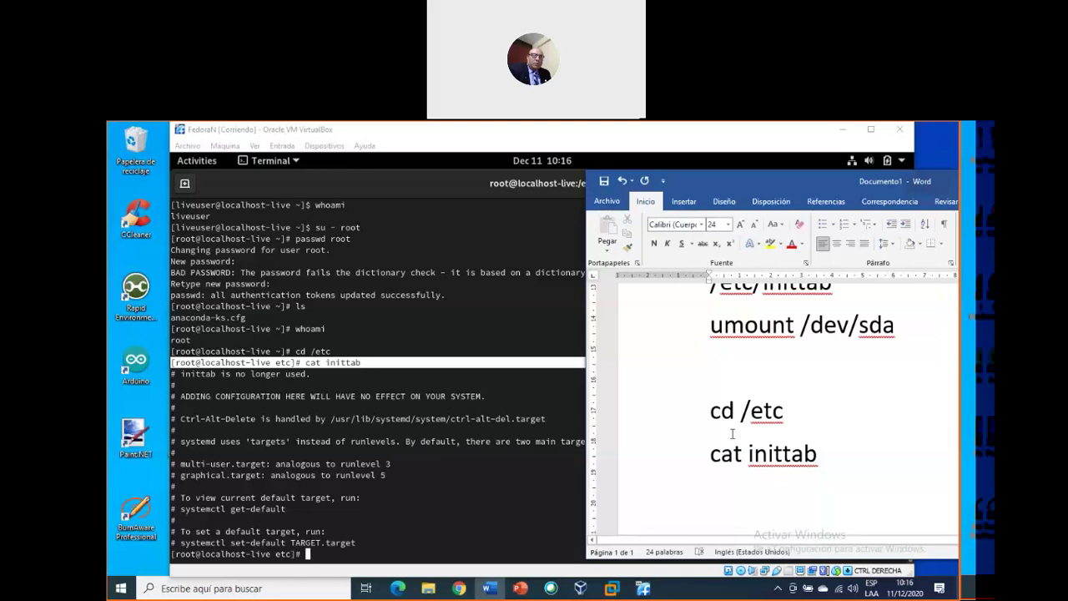
Step: Correct /etc/inittab to /etc/fstab below the mount command in the notes, and return to the empty line after cat inittab
scroll(732, 433, "up", 3)
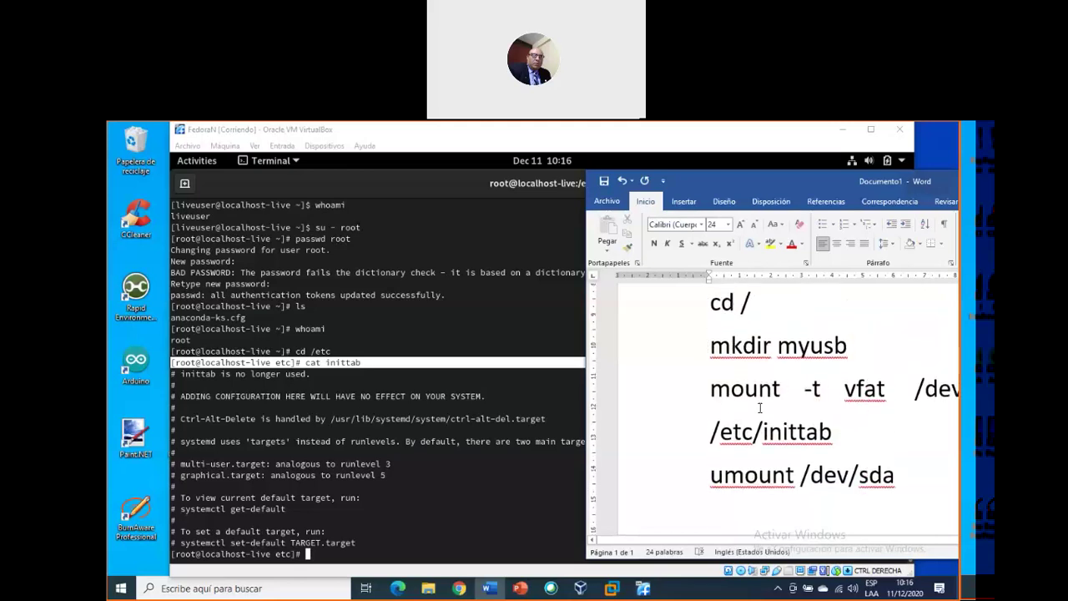
left_click(843, 432)
triple_click(803, 432)
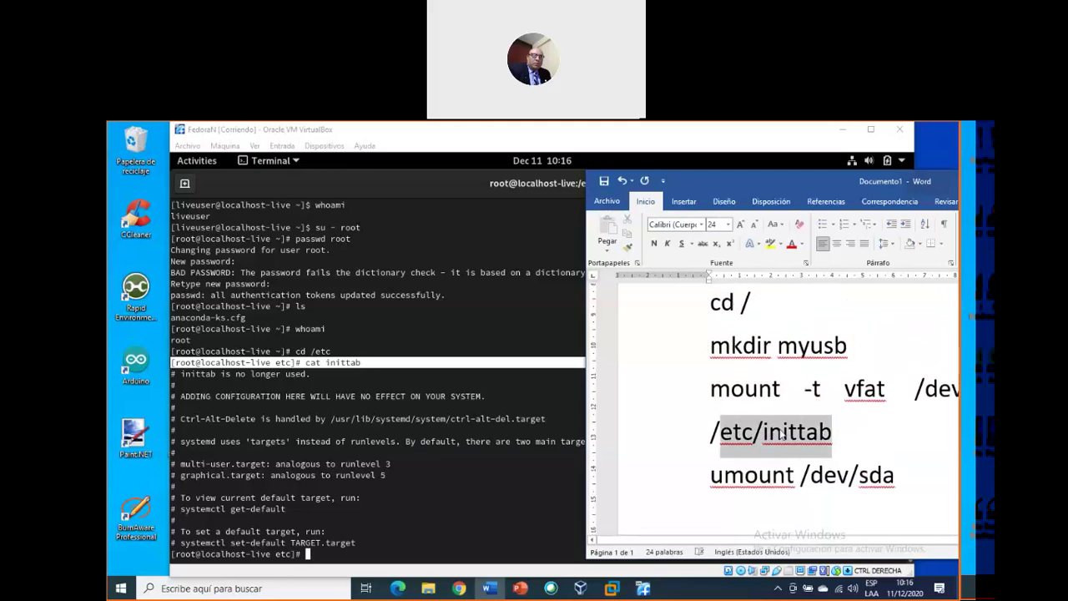
left_click(784, 432)
key("BackSpace")
key("BackSpace")
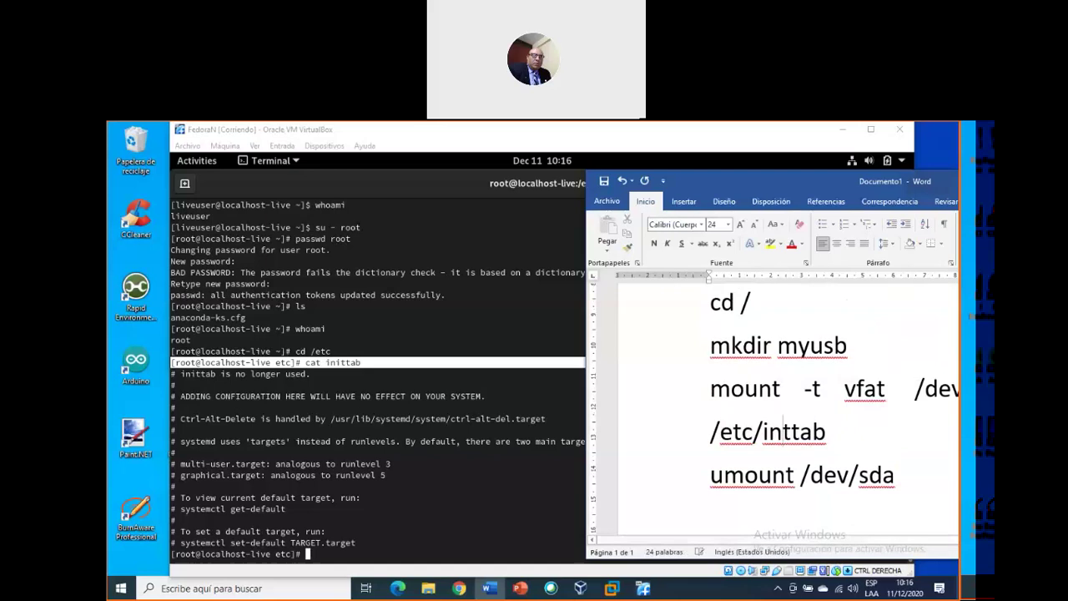
key("BackSpace")
type("fs")
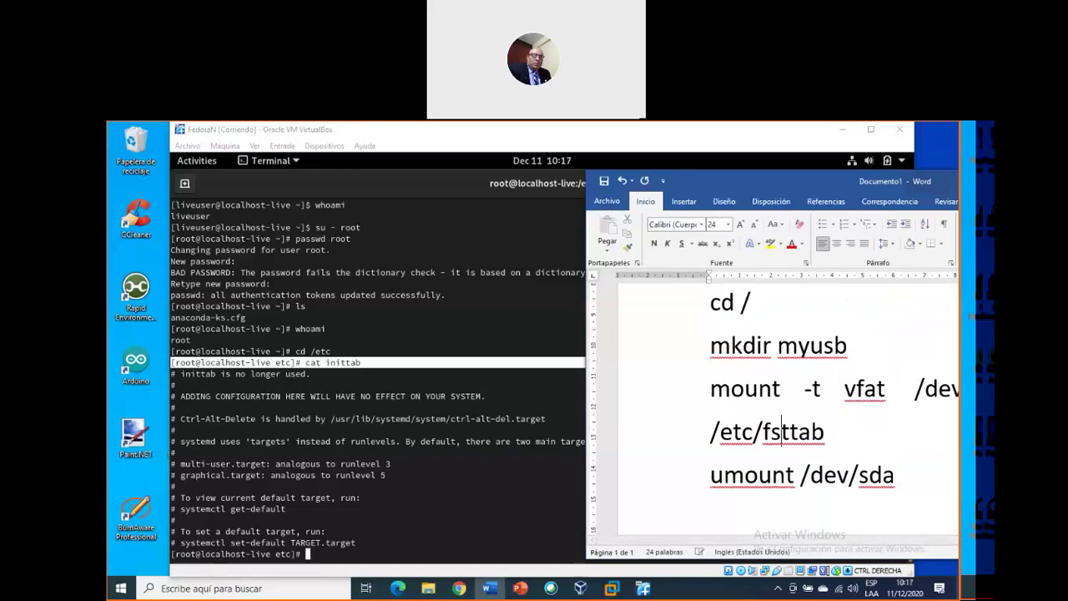
key("Right")
key("Right")
key("BackSpace")
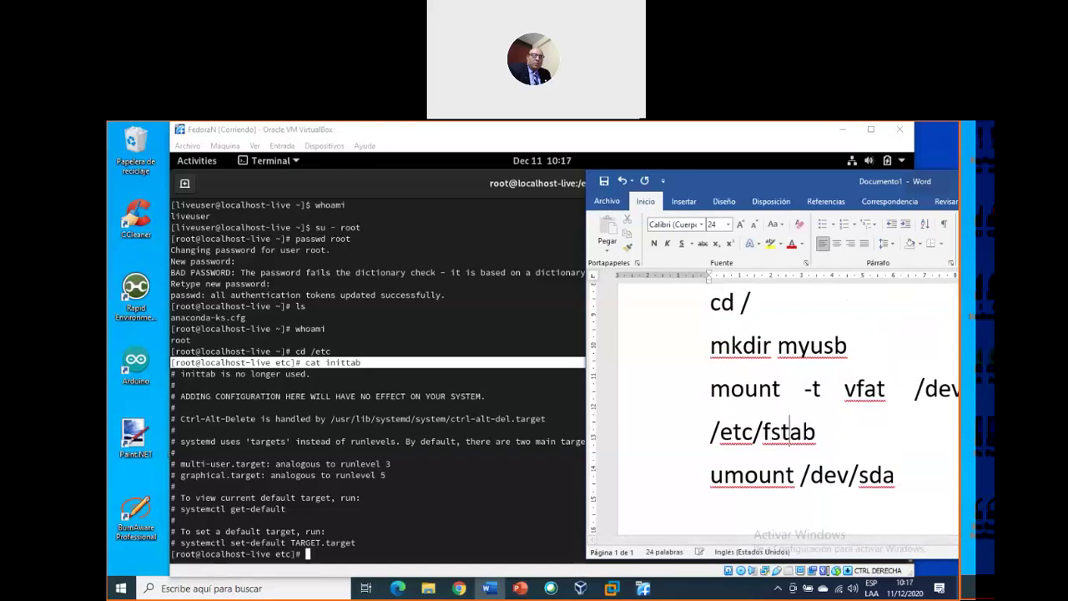
left_click(831, 445)
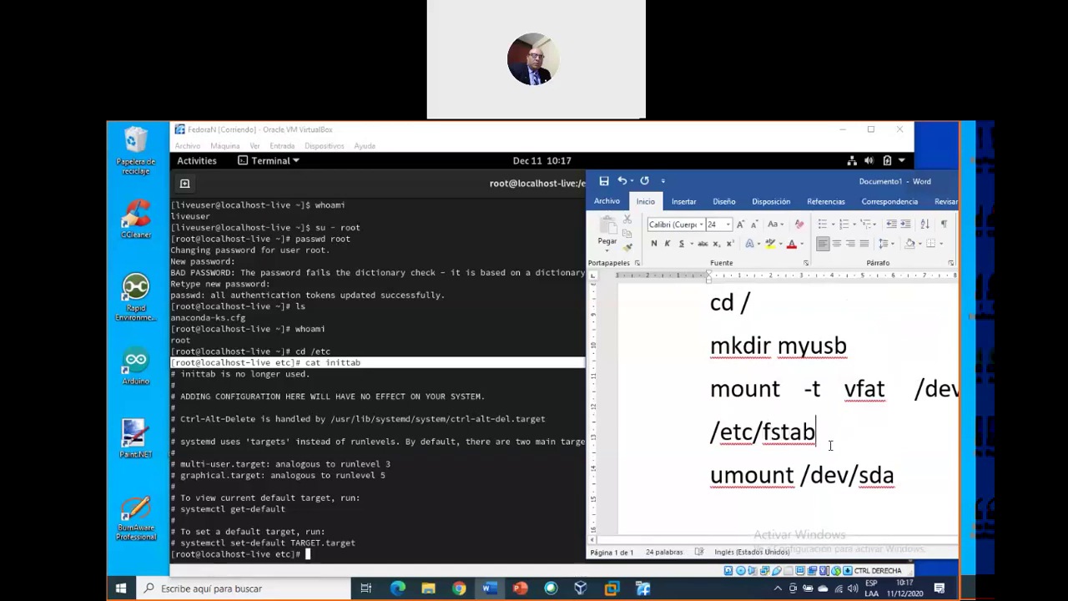
scroll(829, 444, "down", 5)
left_click(778, 431)
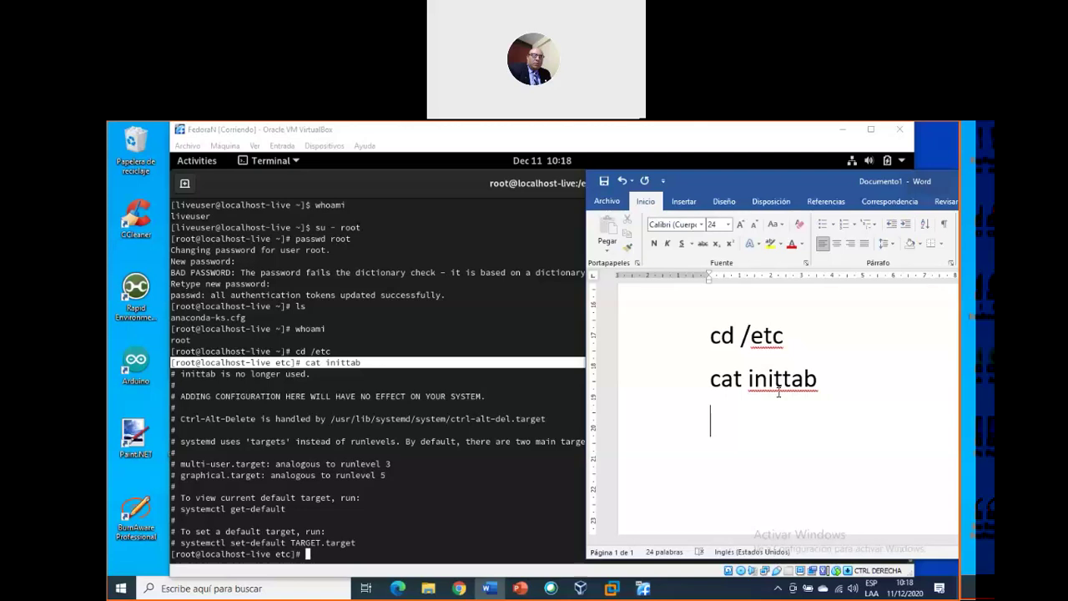
Step: Highlight the multi-user.target and graphical.target runlevel lines in the terminal's inittab output
left_click(364, 469)
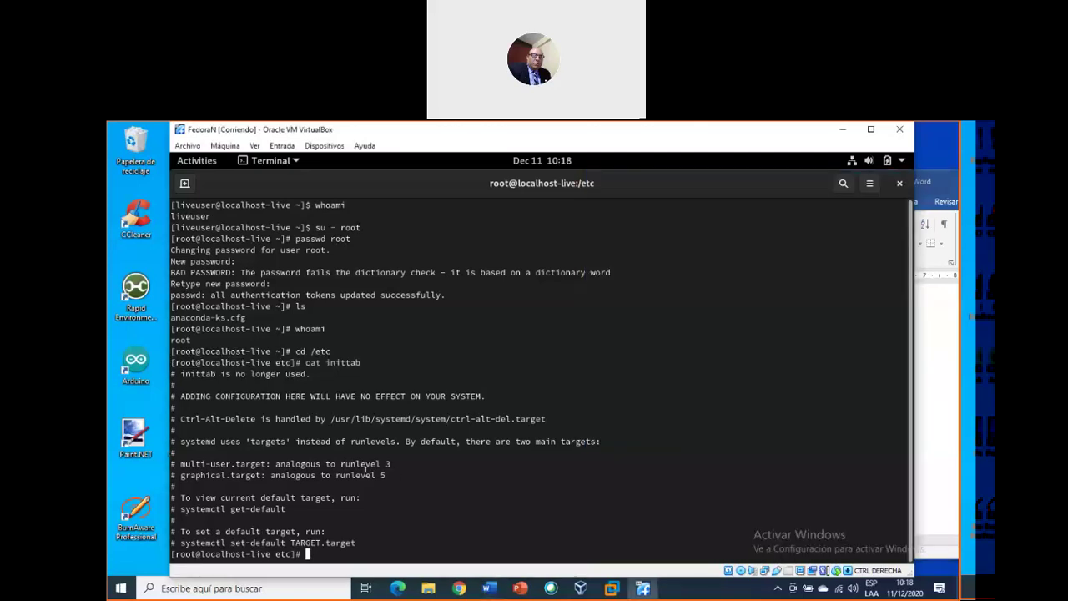
triple_click(365, 469)
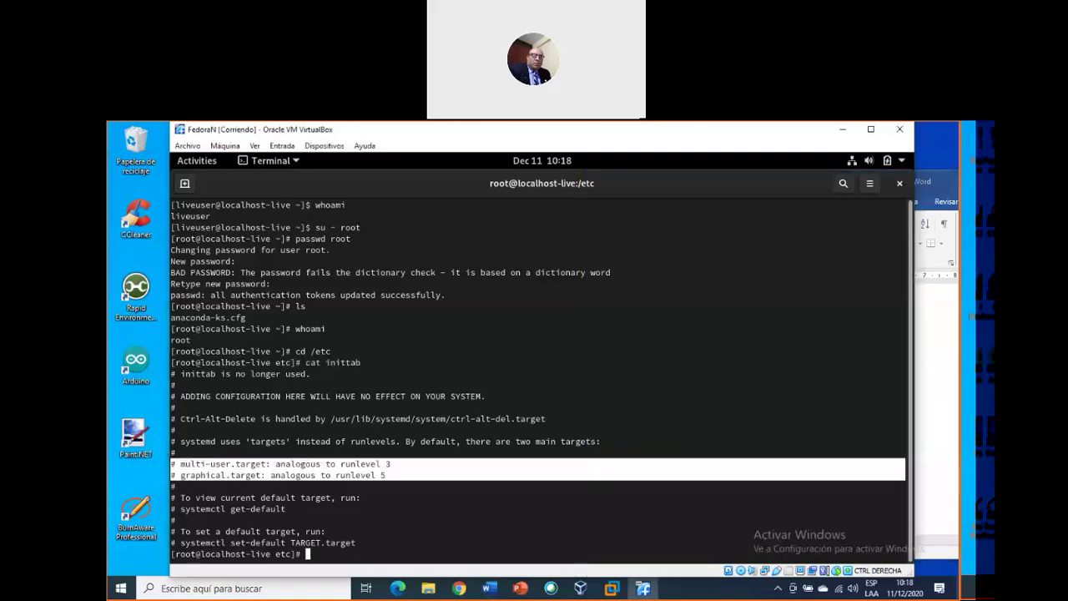
left_click(367, 464)
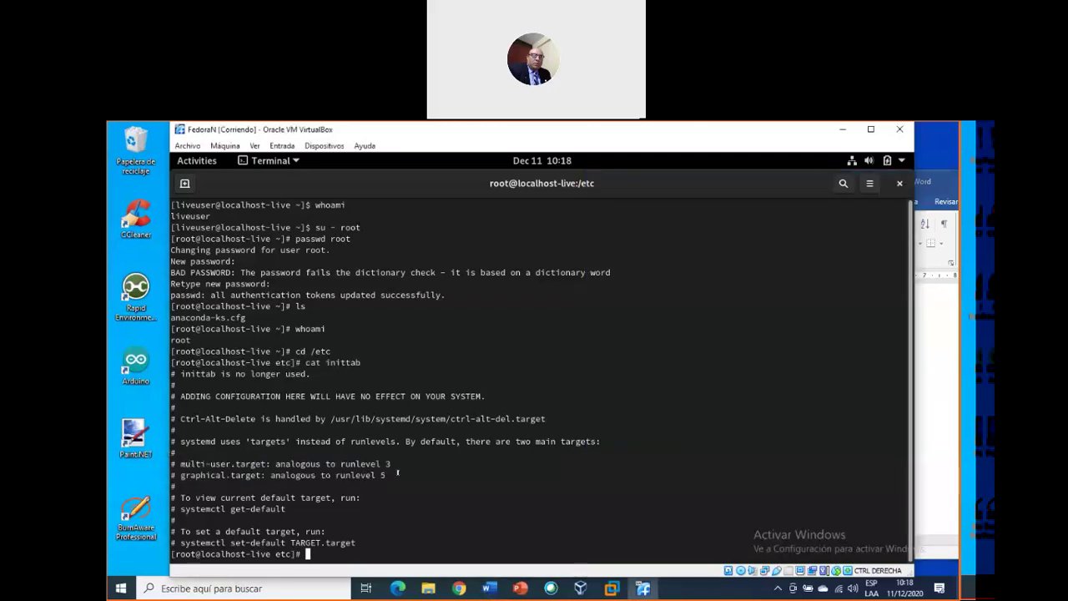
left_click_drag(398, 473, 163, 466)
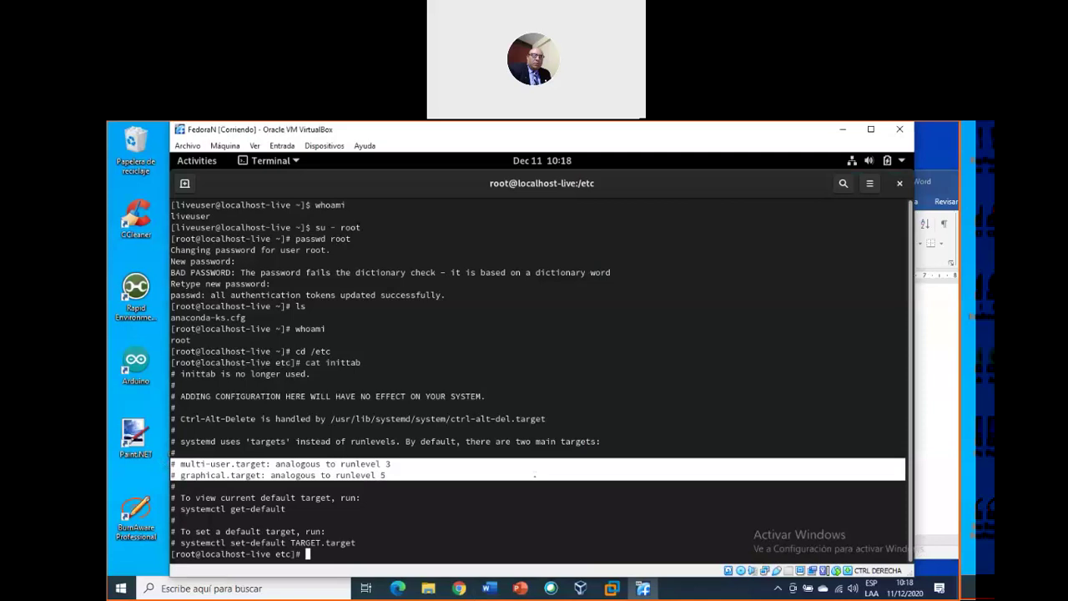
left_click(534, 474)
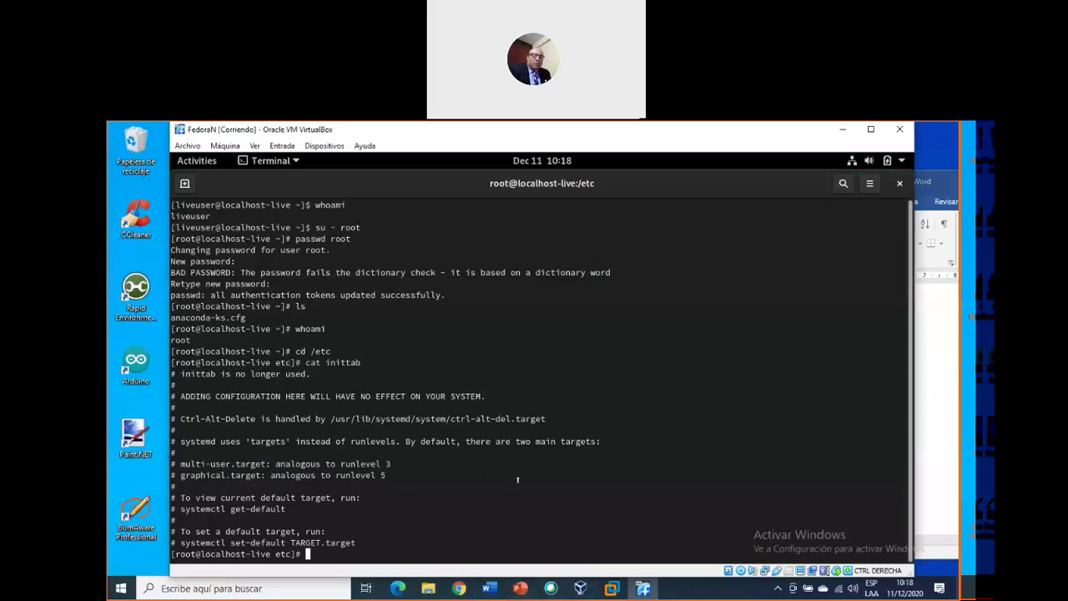
Step: List the first runlevels in the Word notes as 0: Halt, 1: Texto and 2: RSO, each on its own line
left_click(490, 588)
type("0: ")
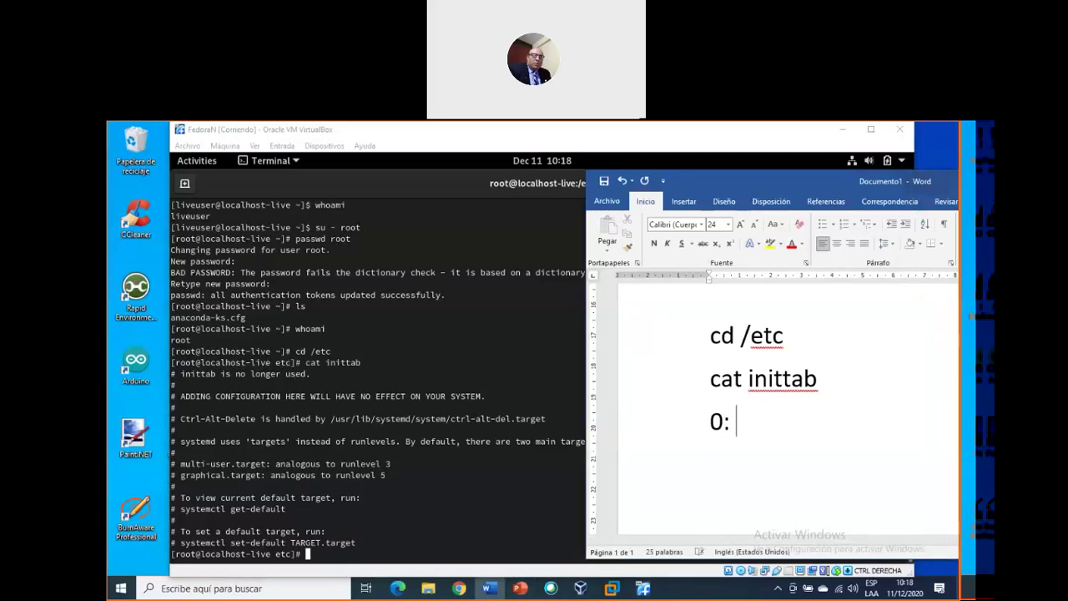
type("Halt")
key("Return")
type("1: ")
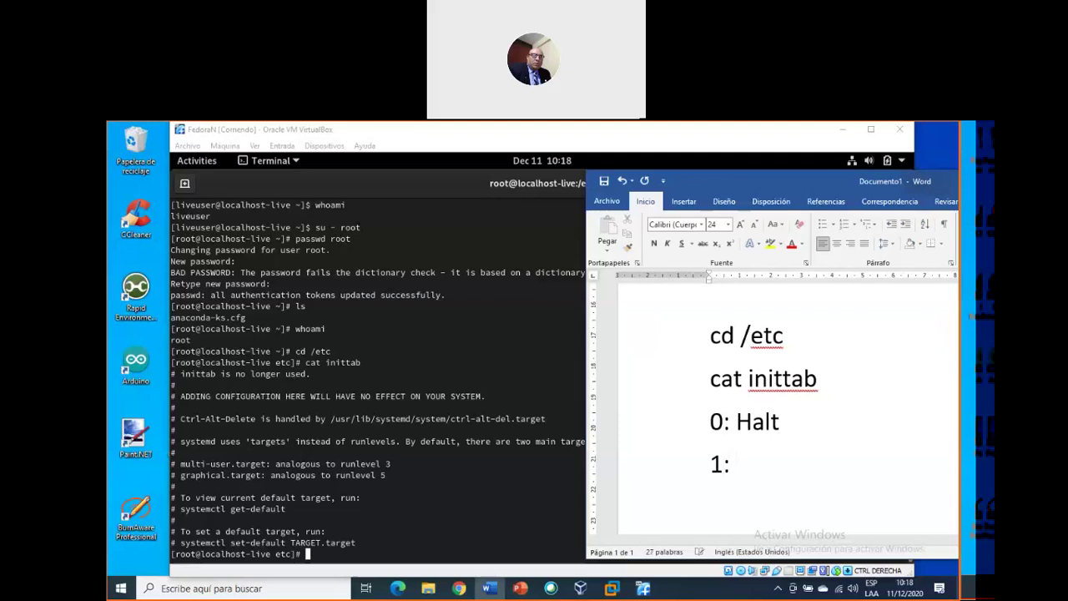
type("Texto")
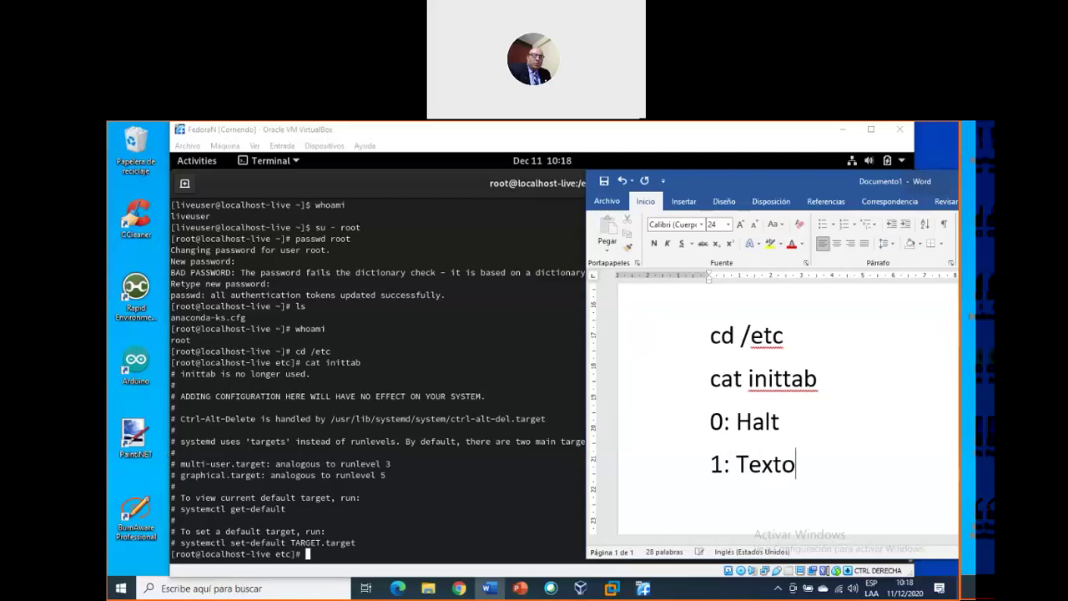
key("Return")
type("2: R")
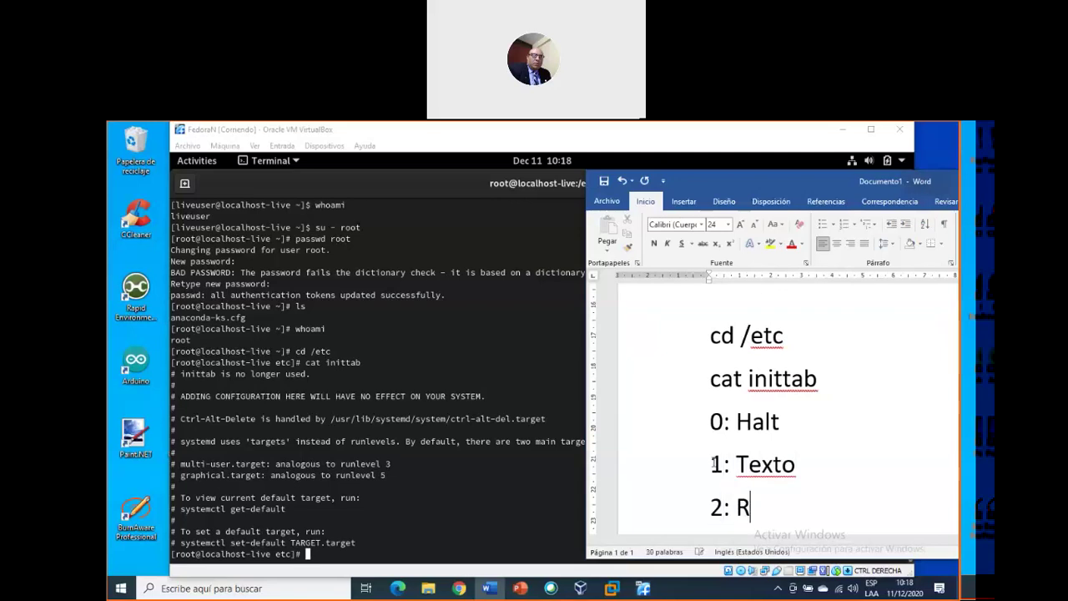
type("SO")
key("Return")
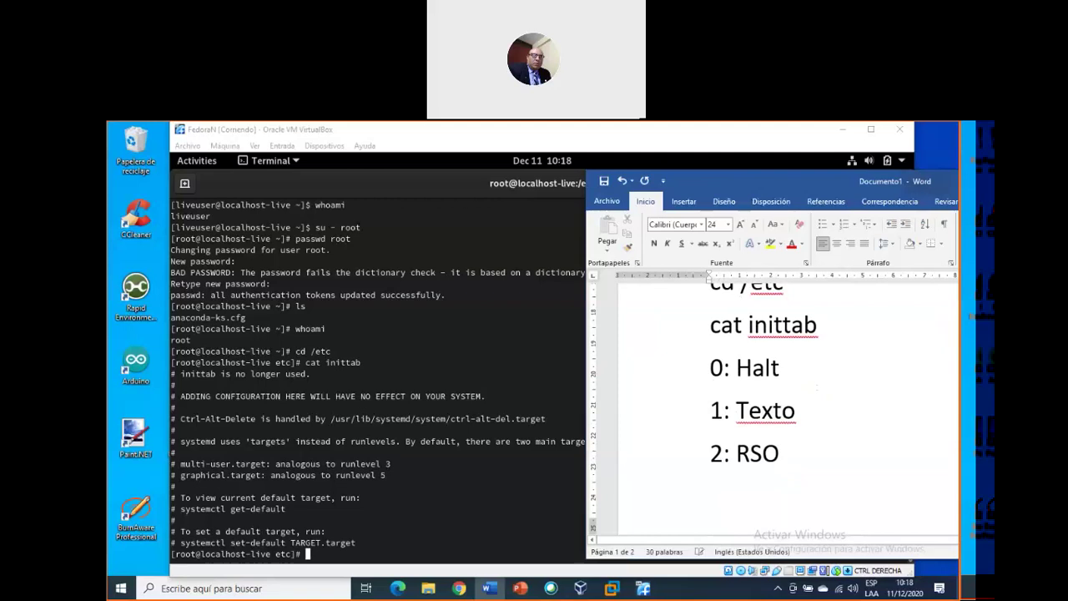
Step: Add the runlevel entry 3: Texto below 2: RSO, correcting its capitalization
type("3: ")
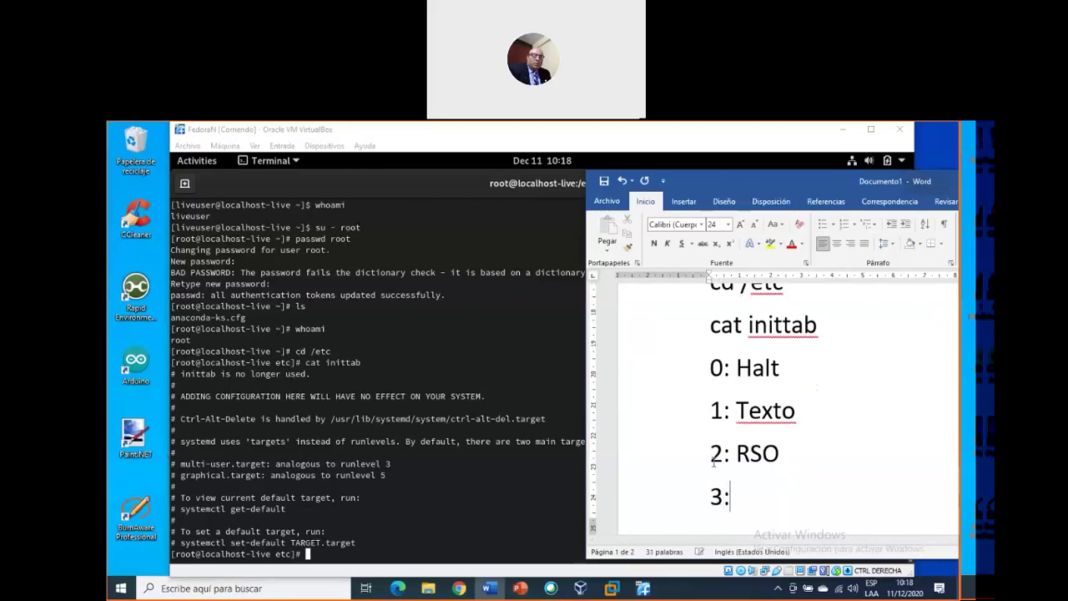
type("TExto")
key("BackSpace")
key("BackSpace")
key("BackSpace")
key("BackSpace")
key("BackSpace")
type("ext")
key("BackSpace")
type("xto")
key("Return")
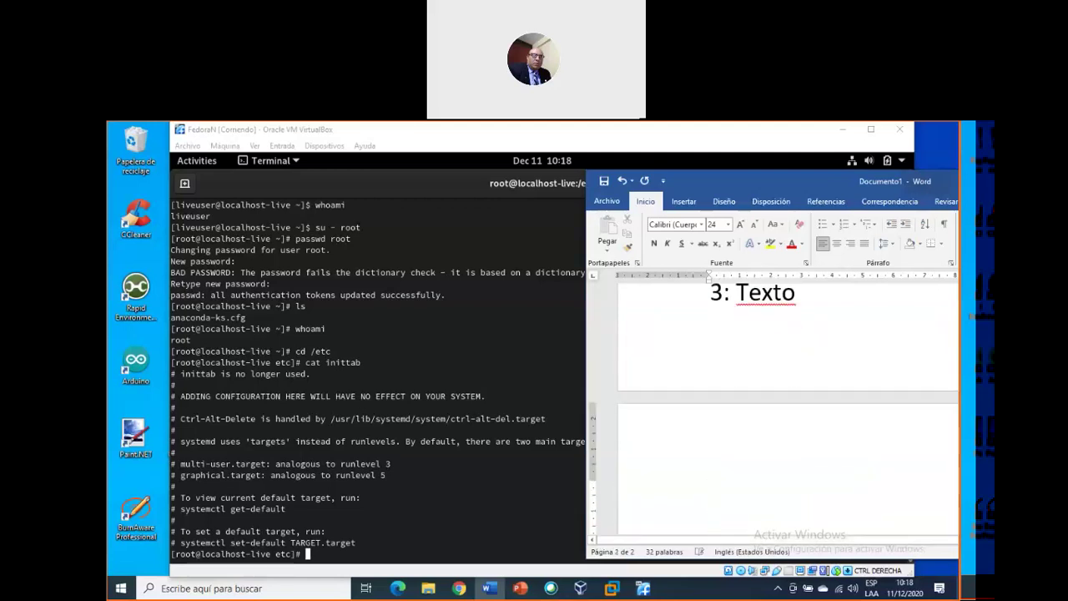
Step: Insert blank lines before 0: Halt so the whole runlevel list starts on the second page
scroll(708, 345, "up", 5)
left_click(708, 345)
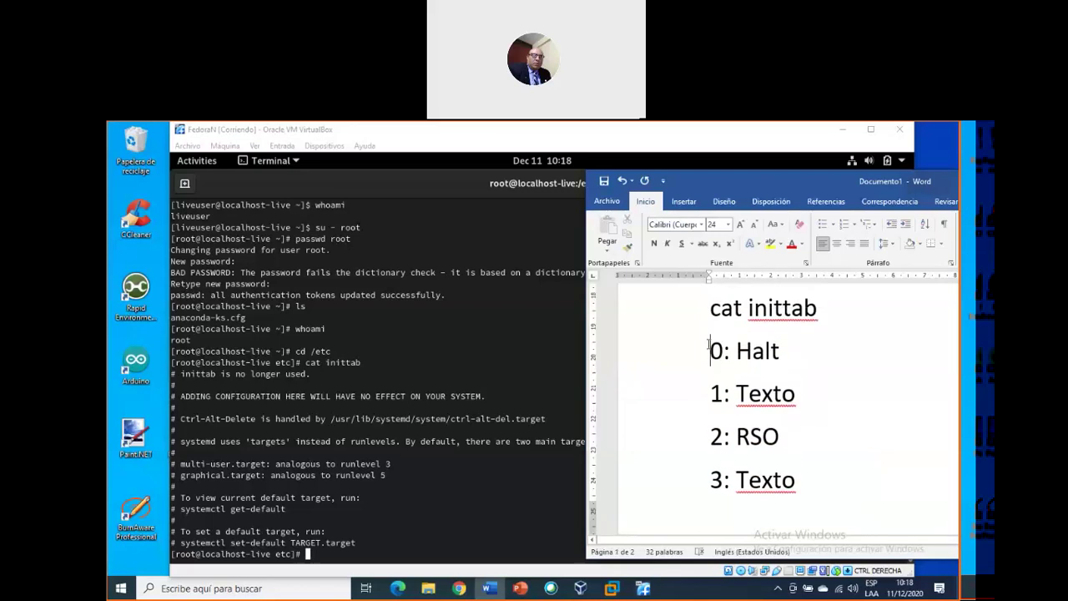
key("Return")
key("Return")
key("Return")
key("Return")
scroll(710, 501, "down", 5)
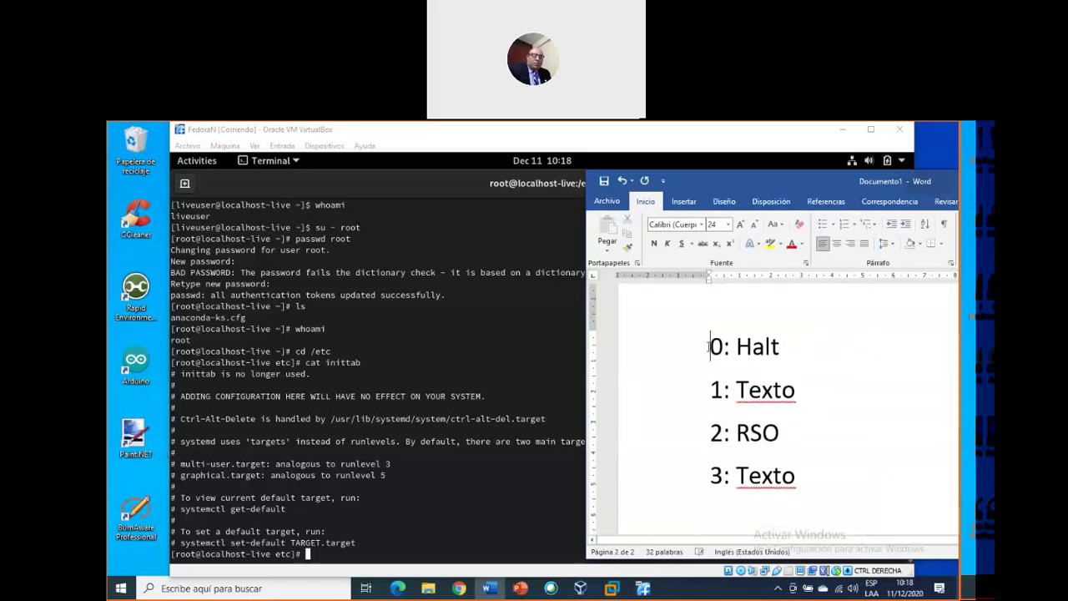
Step: Add the runlevel entry 4: Reservado below 3: Texto, and stretch the Word window to the full screen height
left_click(827, 477)
key("Return")
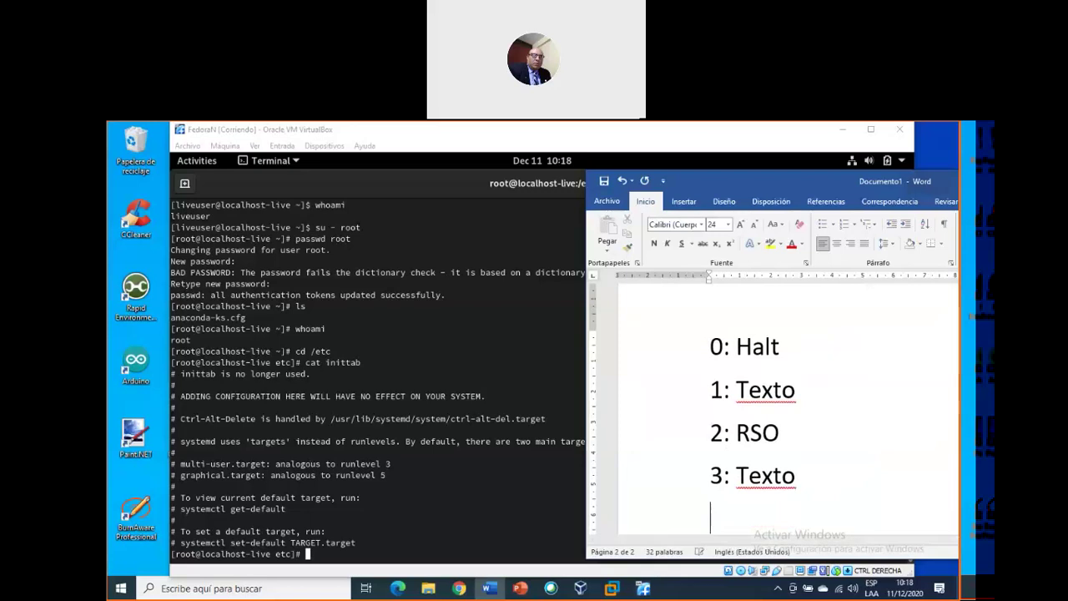
type("4:")
key("super+shift+Up")
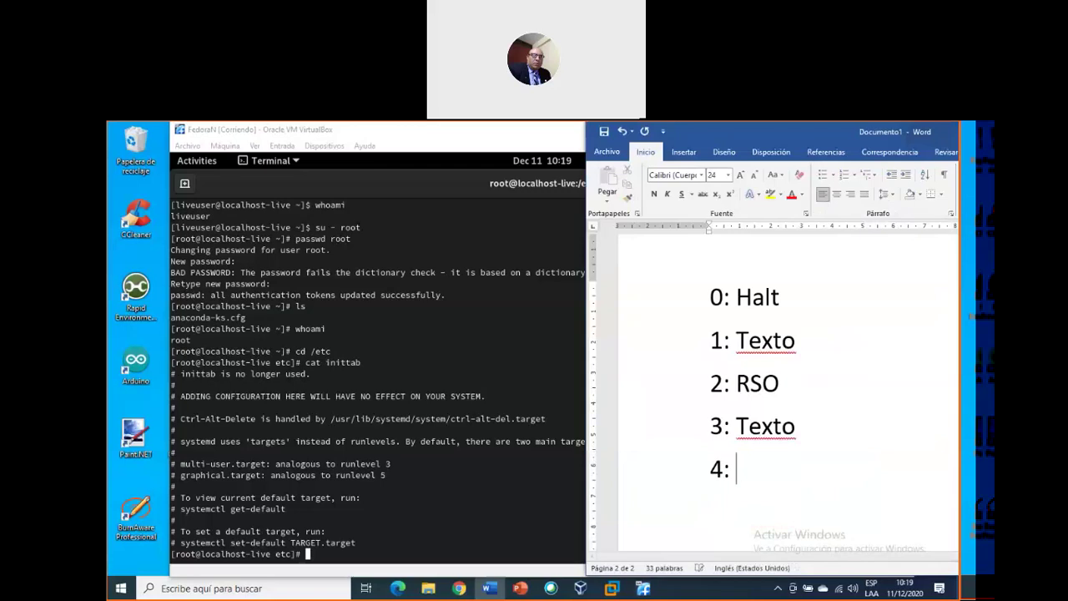
type("Reservado")
key("Return")
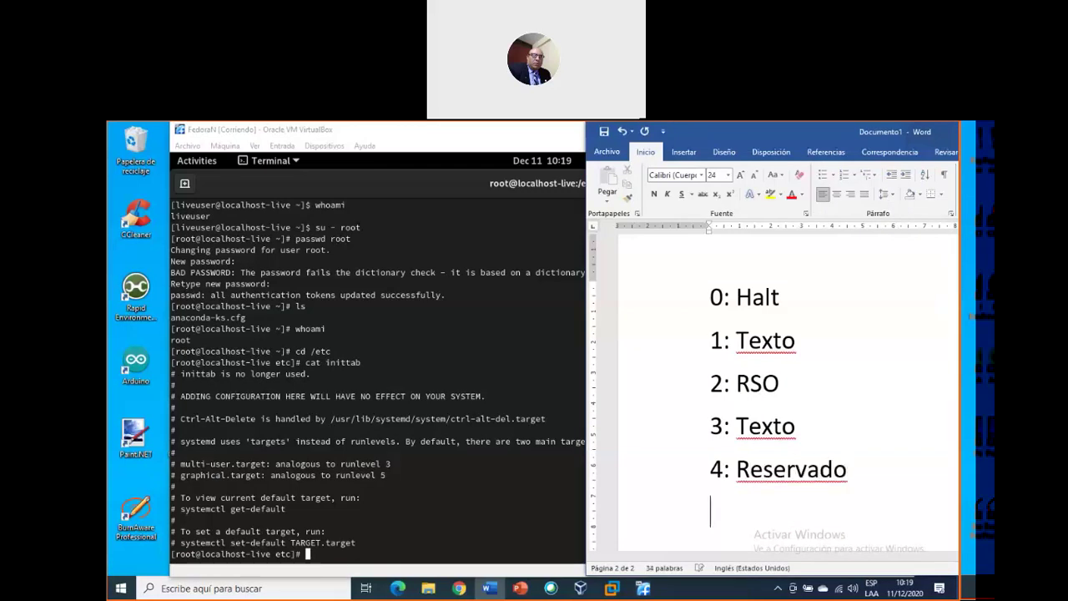
Step: Add the runlevel entry 5: XServer below 4: Reservado, with the line Modo gráfico beneath it
type("5: X")
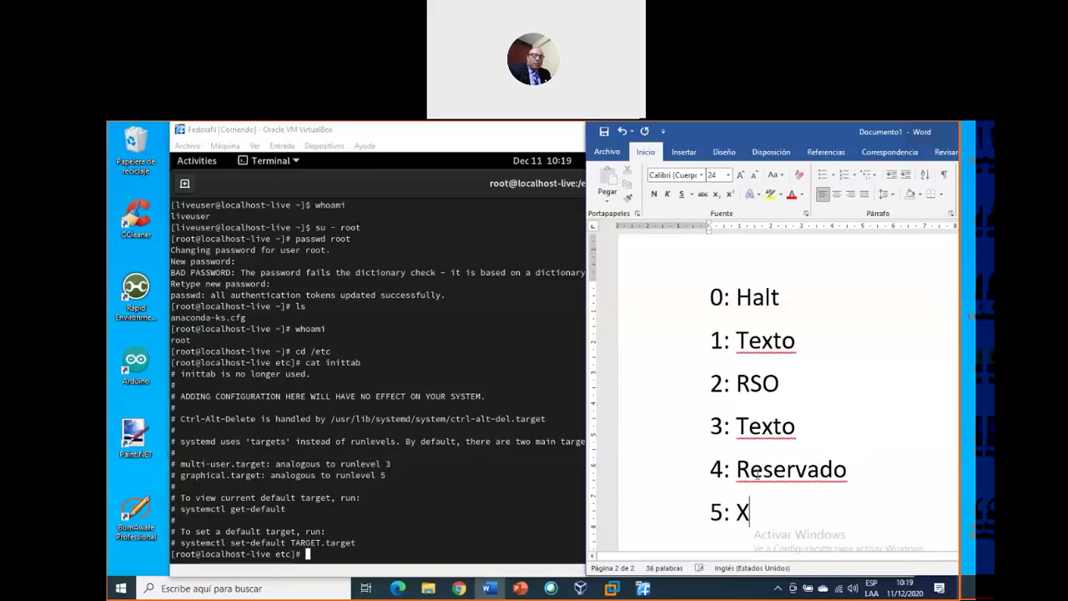
type("Server")
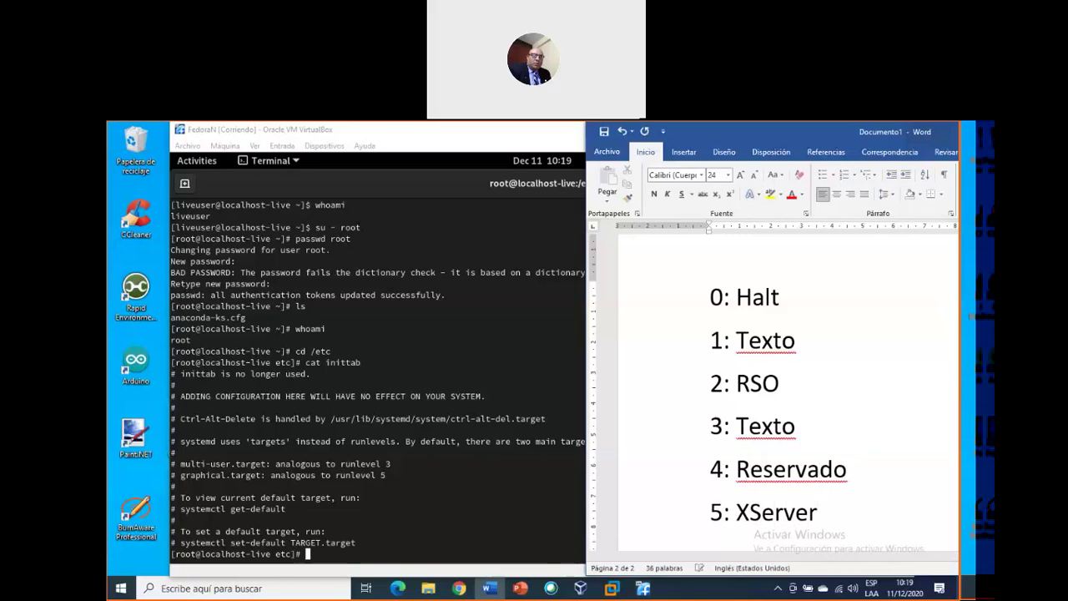
key("Return")
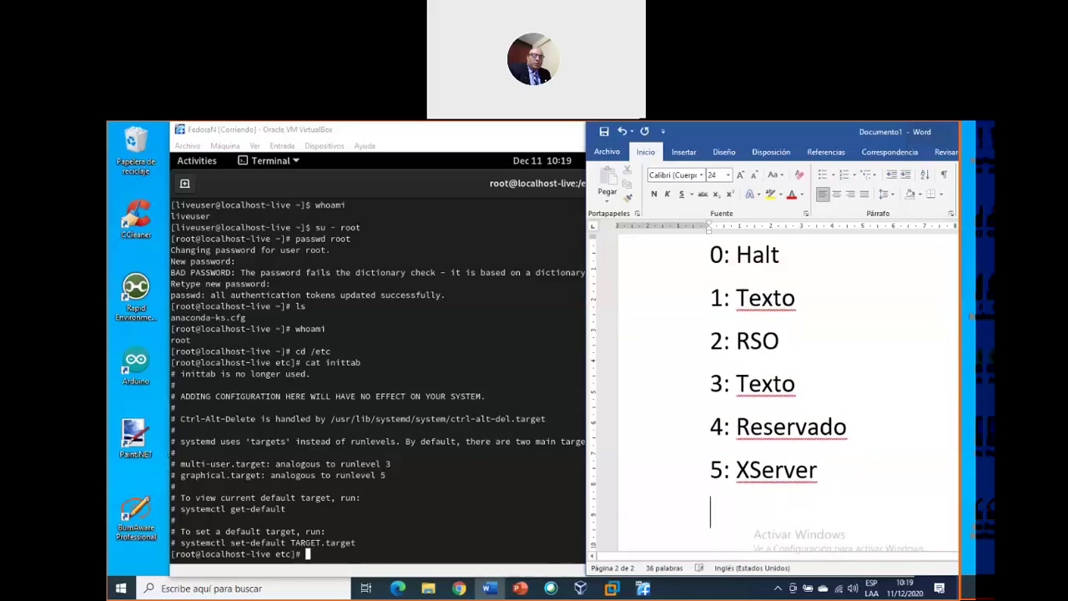
type("Modo ")
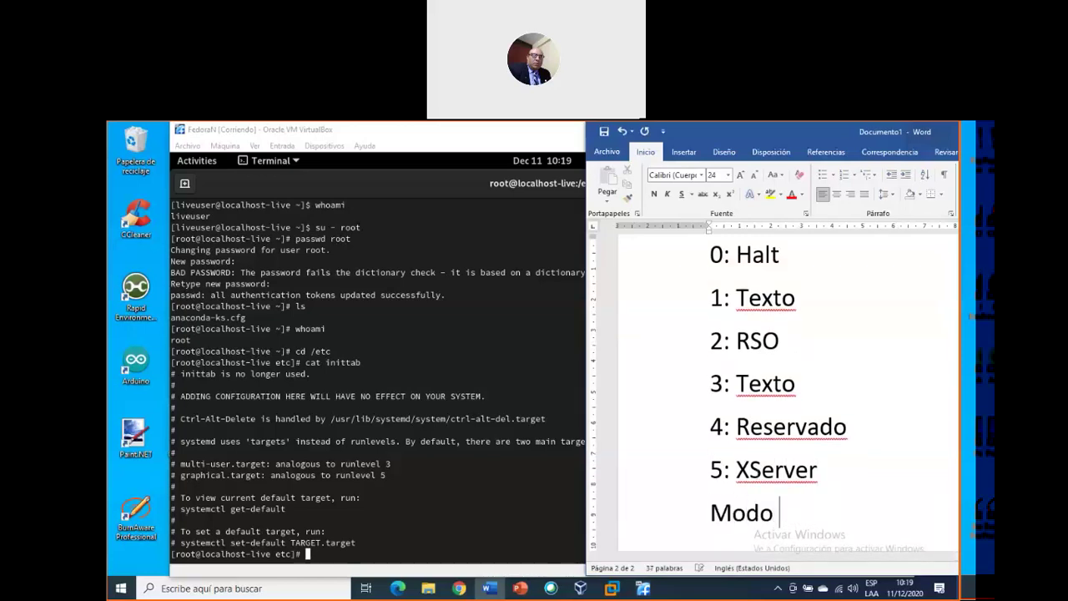
type("gráfico")
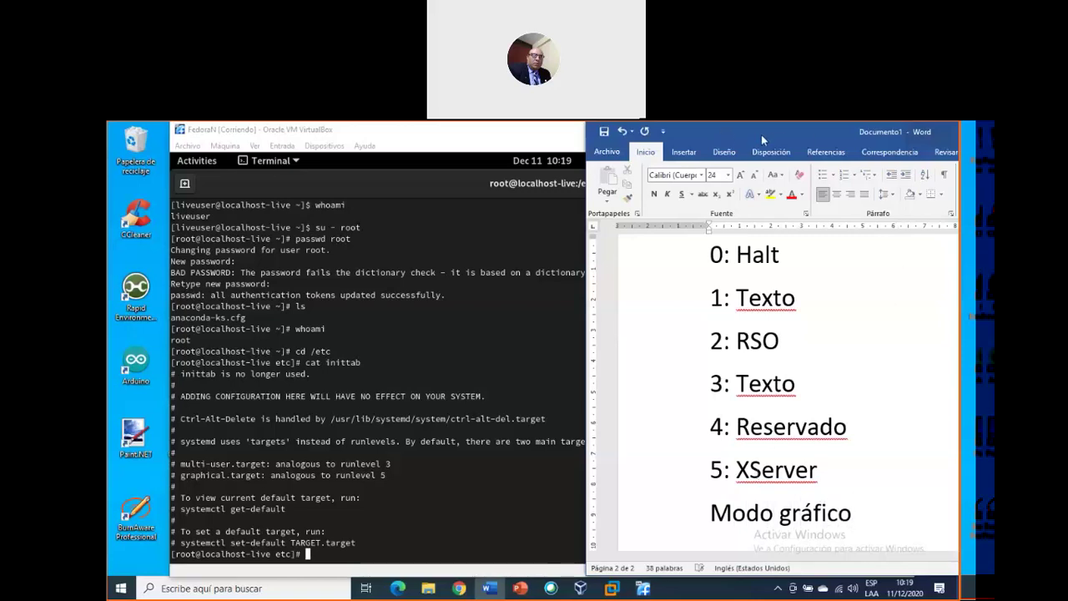
Step: Reposition the Word window over the virtual machine and compare the 3: Texto entry with the runlevel comments in the terminal
left_click_drag(771, 134, 822, 134)
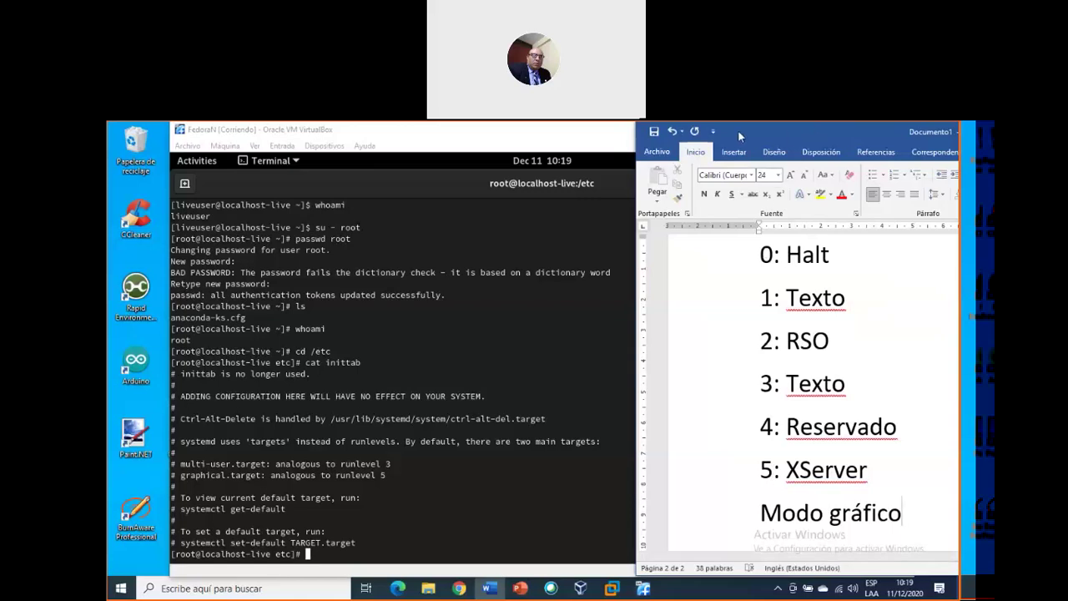
left_click_drag(738, 131, 665, 131)
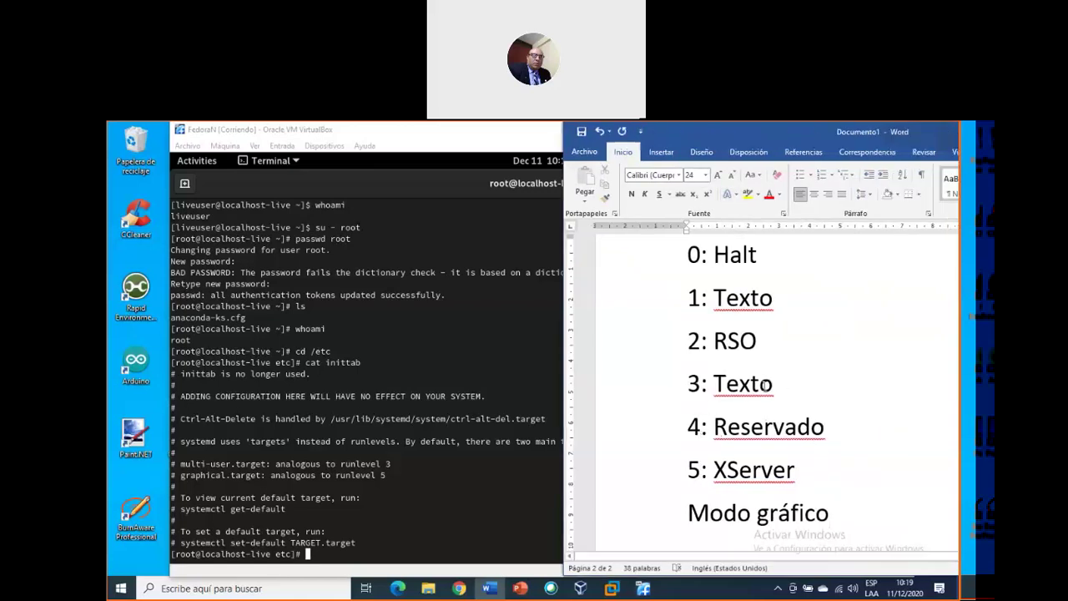
left_click_drag(766, 385, 688, 386)
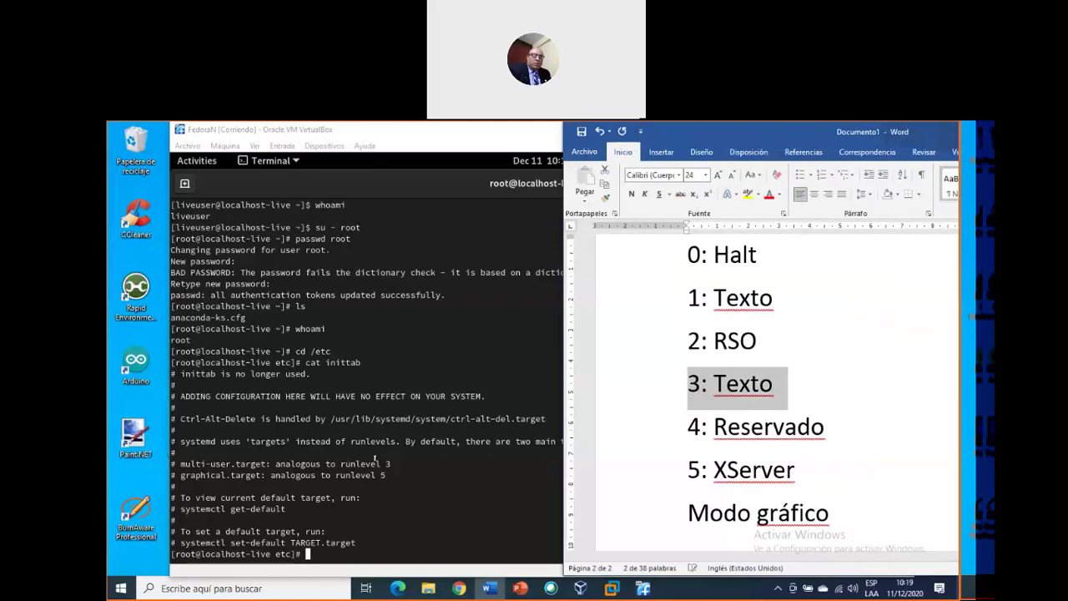
left_click(409, 443)
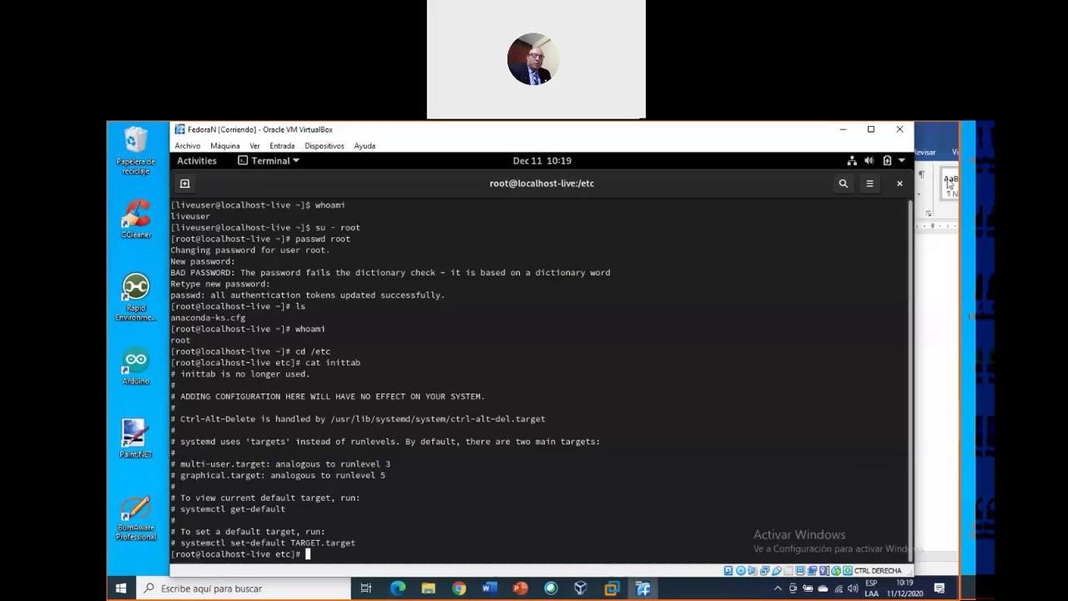
left_click(940, 130)
Step: Insert the runlevel entry 6: Reset on its own line between 5: XServer and Modo gráfico
left_click(838, 472)
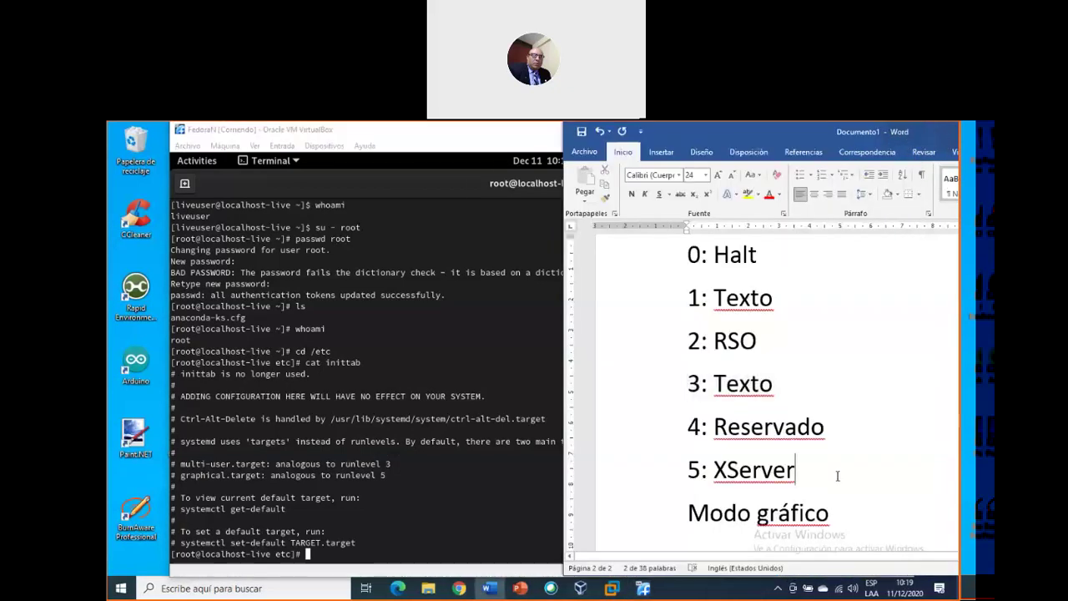
key("Return")
type("6: ")
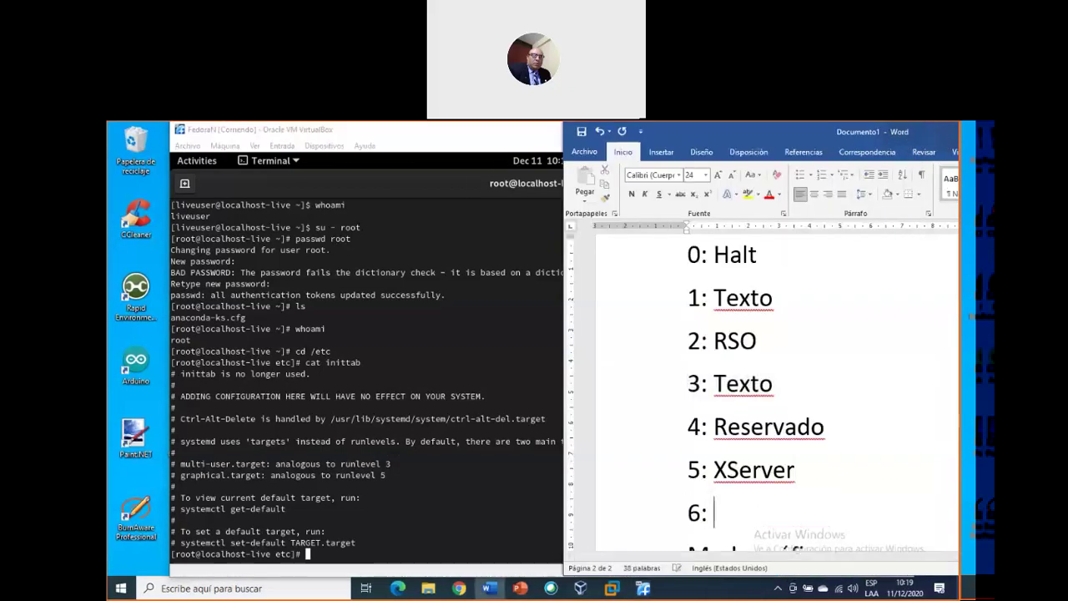
type("Reset")
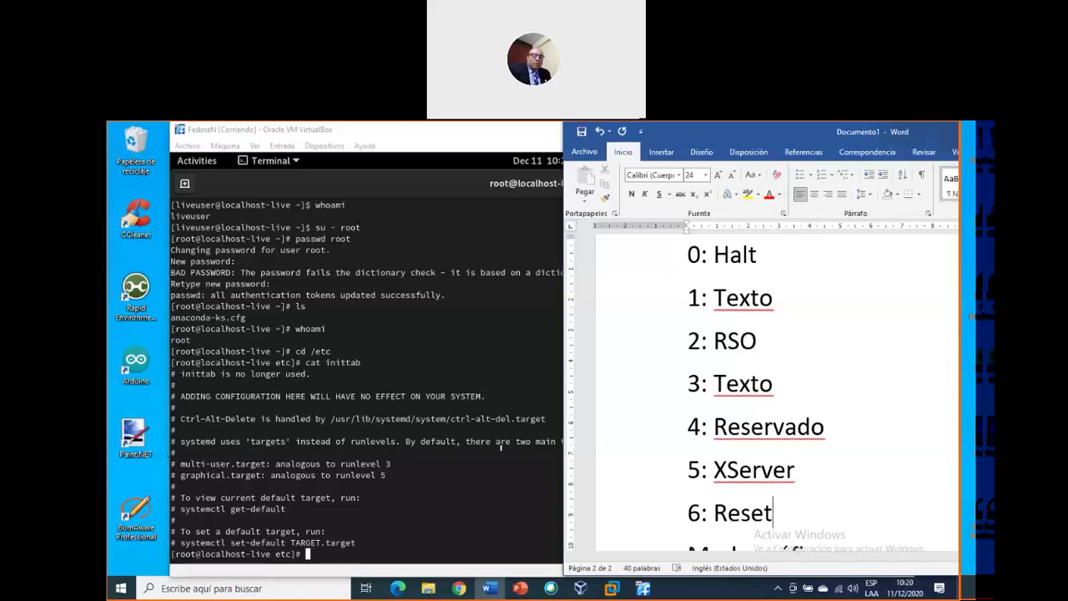
Step: Switch to the Fedora virtual machine and examine the inittab output, covering the multi-user and graphical targets and the systemctl get-default line
left_click(452, 452)
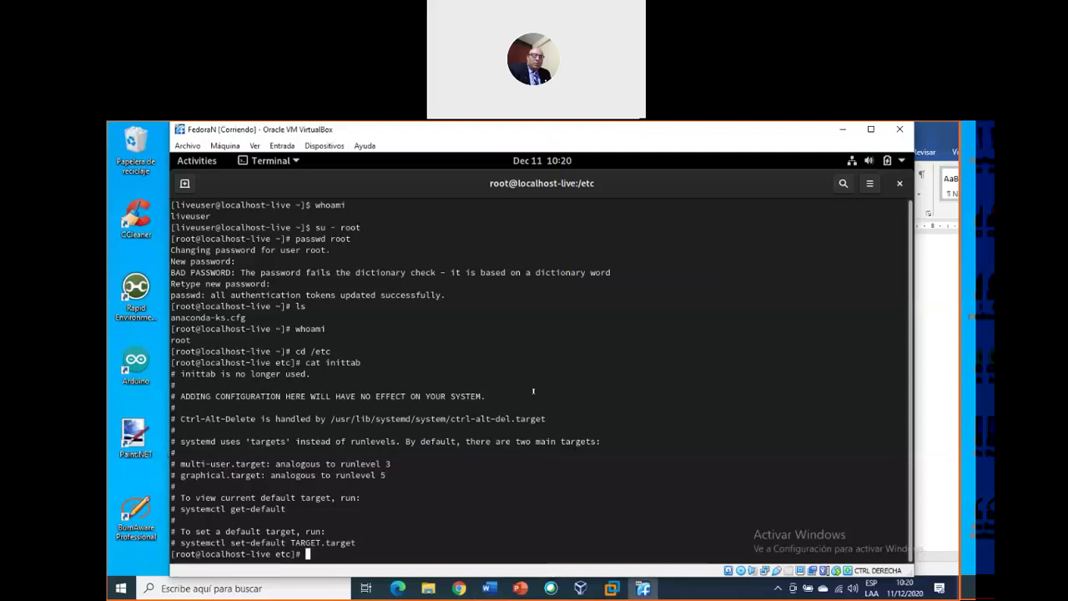
left_click_drag(306, 362, 377, 357)
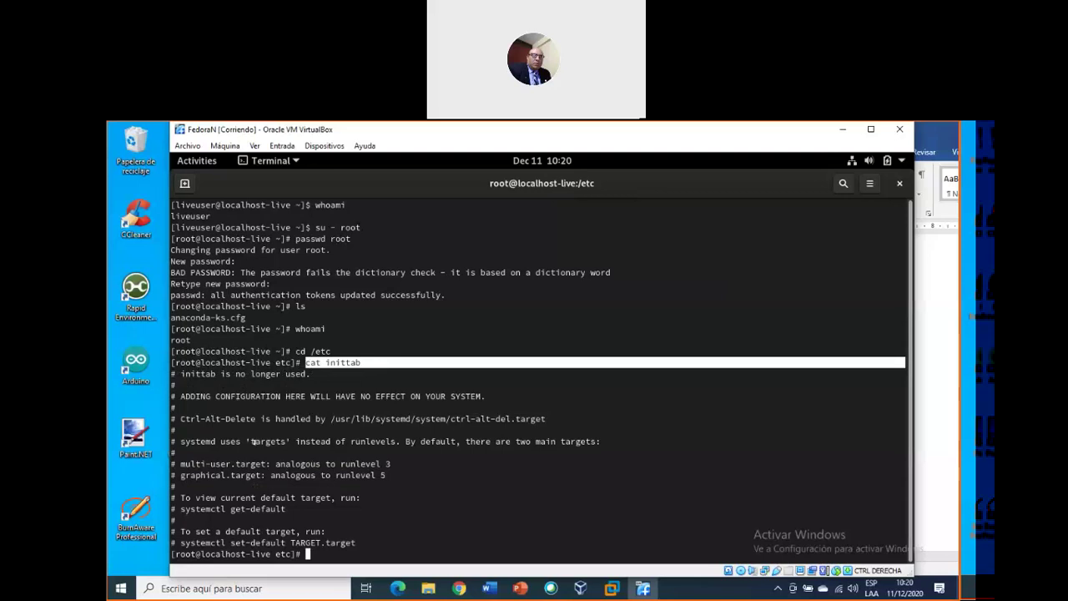
left_click_drag(254, 441, 347, 441)
triple_click(276, 464)
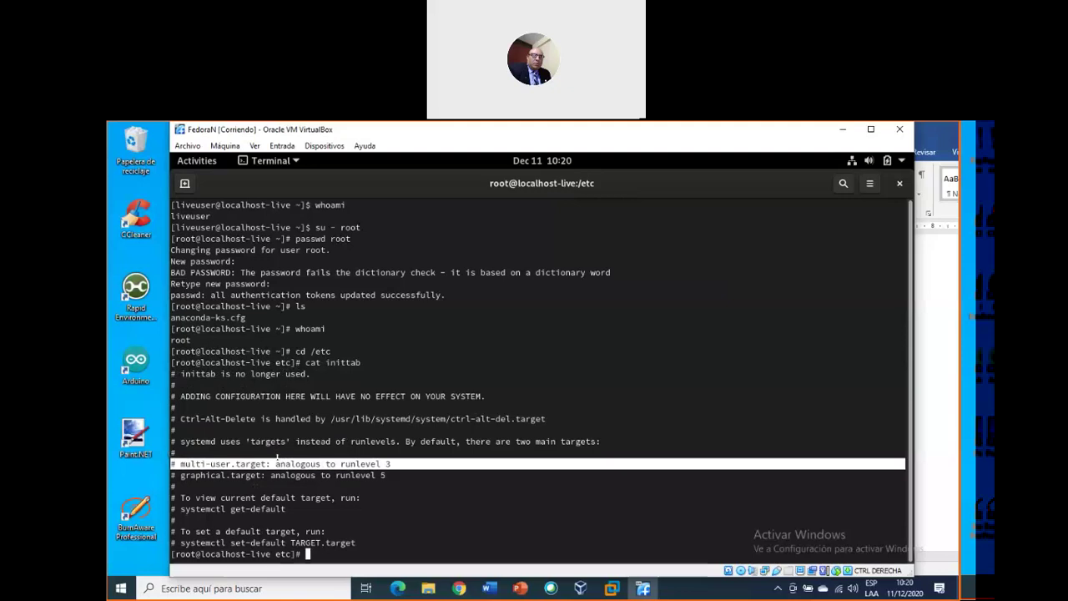
left_click(382, 472)
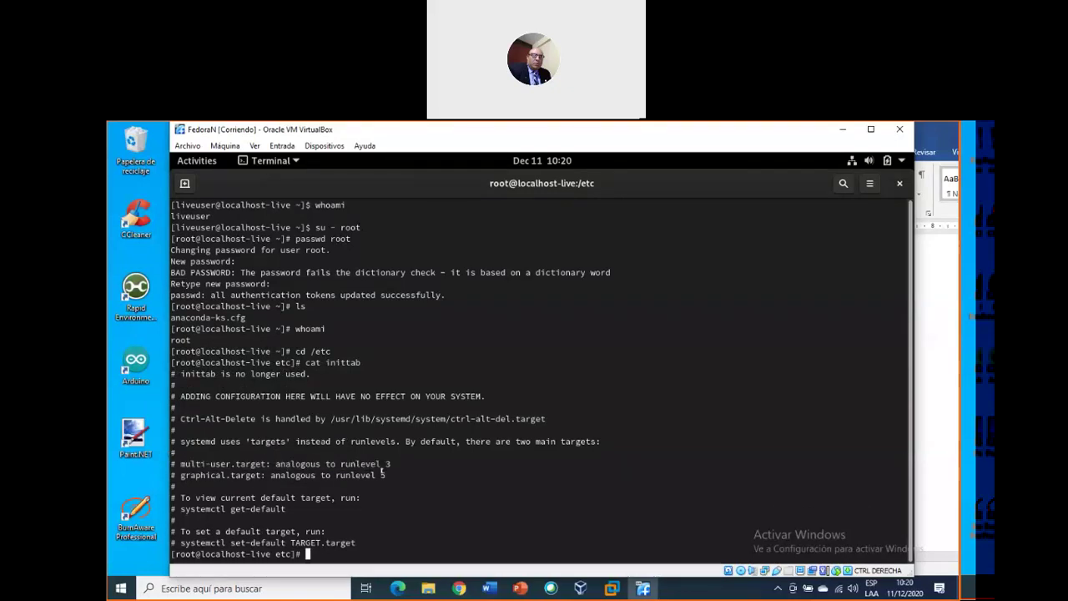
triple_click(382, 474)
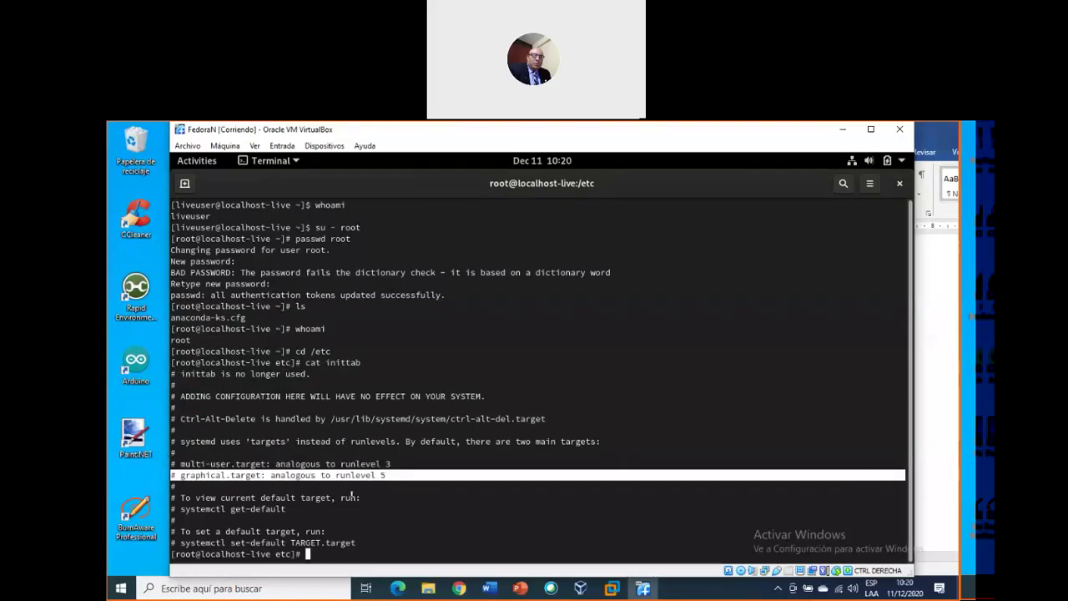
left_click(343, 495)
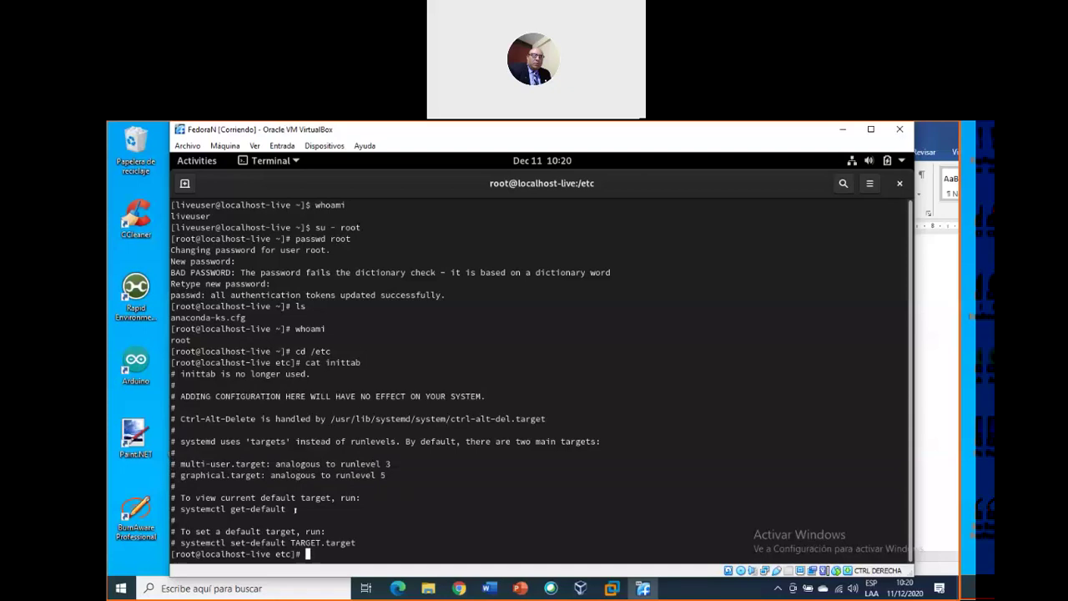
left_click_drag(301, 508, 169, 508)
Step: Try to set the default target by running systemctl set-default TARGET.target in the root terminal
left_click(324, 544)
type("systemctl set")
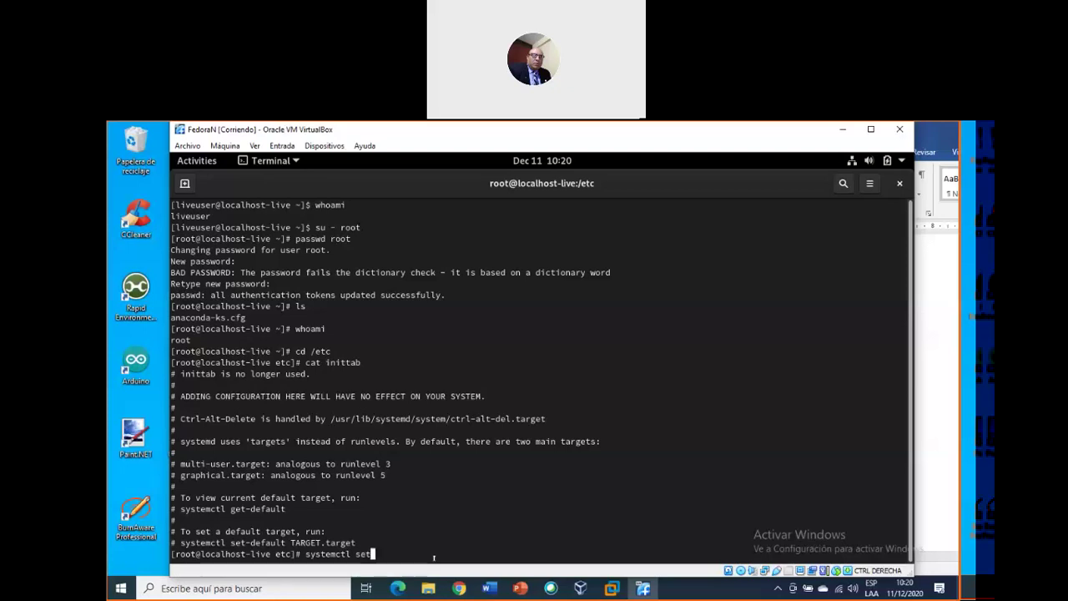
type("-default TARGET.target")
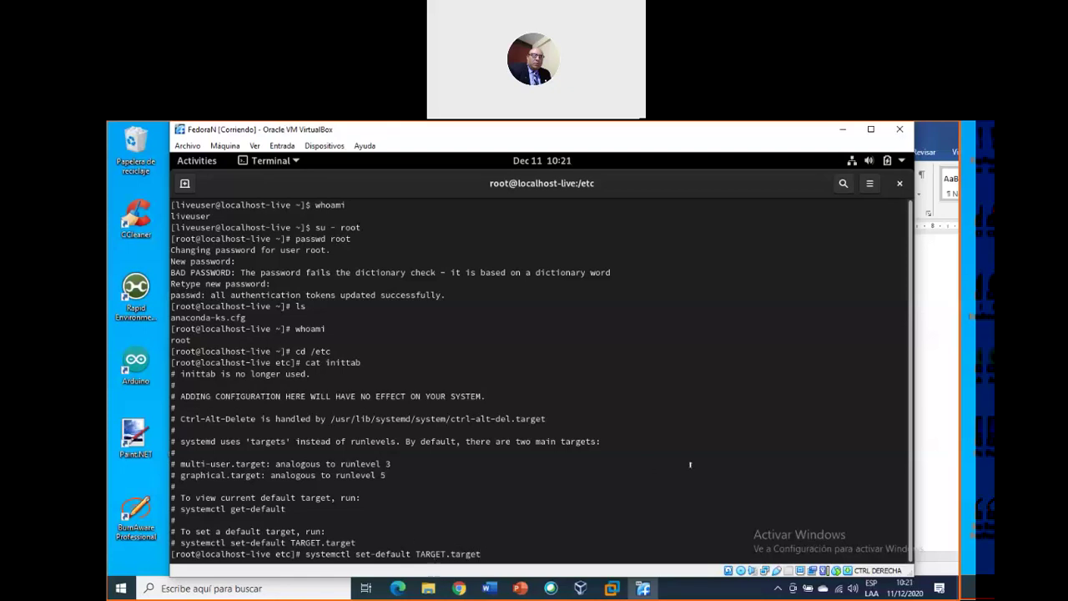
key("Return")
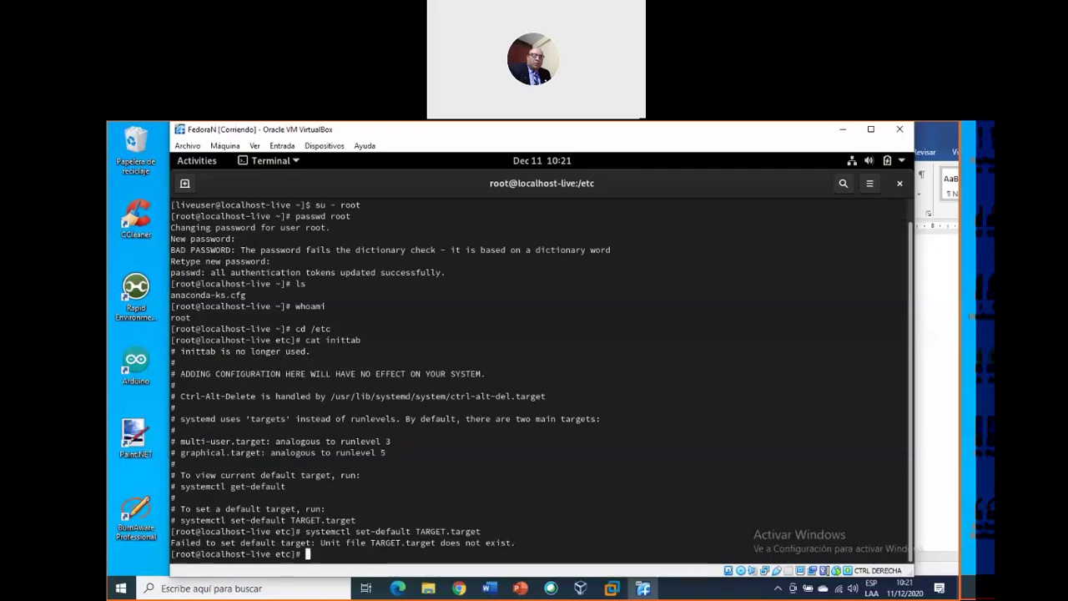
Step: Query the current default target with systemctl get-default, and review the set-default example line in the inittab output
key("Up")
key("BackSpace")
key("BackSpace")
key("BackSpace")
key("BackSpace")
key("BackSpace")
key("BackSpace")
key("BackSpace")
key("BackSpace")
key("BackSpace")
key("BackSpace")
key("BackSpace")
key("BackSpace")
key("BackSpace")
key("BackSpace")
key("BackSpace")
key("BackSpace")
key("BackSpace")
key("BackSpace")
key("BackSpace")
key("BackSpace")
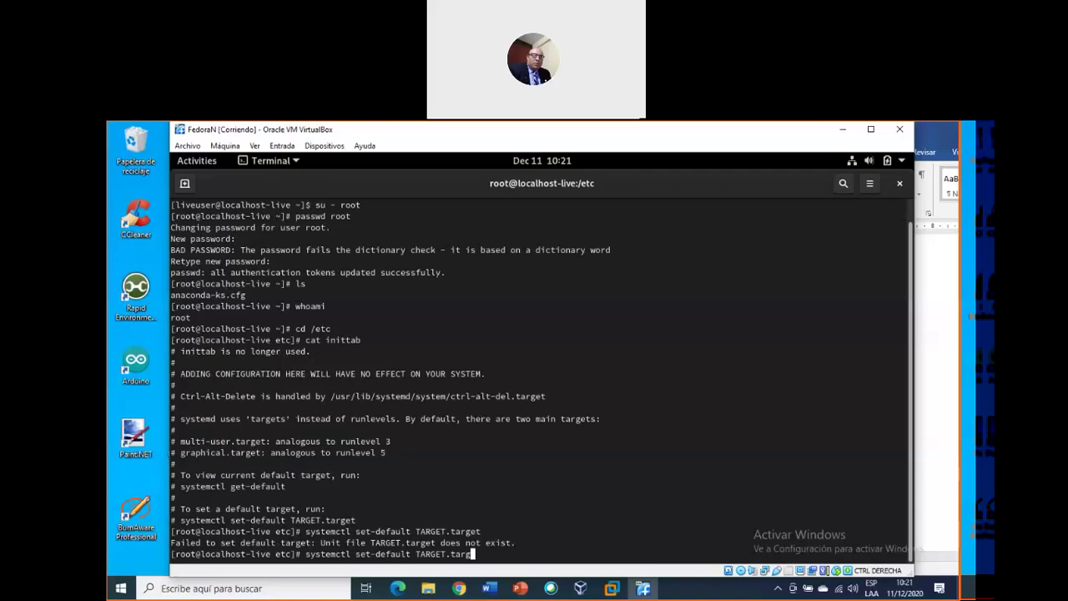
type("get-deafult")
key("BackSpace")
key("BackSpace")
key("BackSpace")
key("BackSpace")
key("BackSpace")
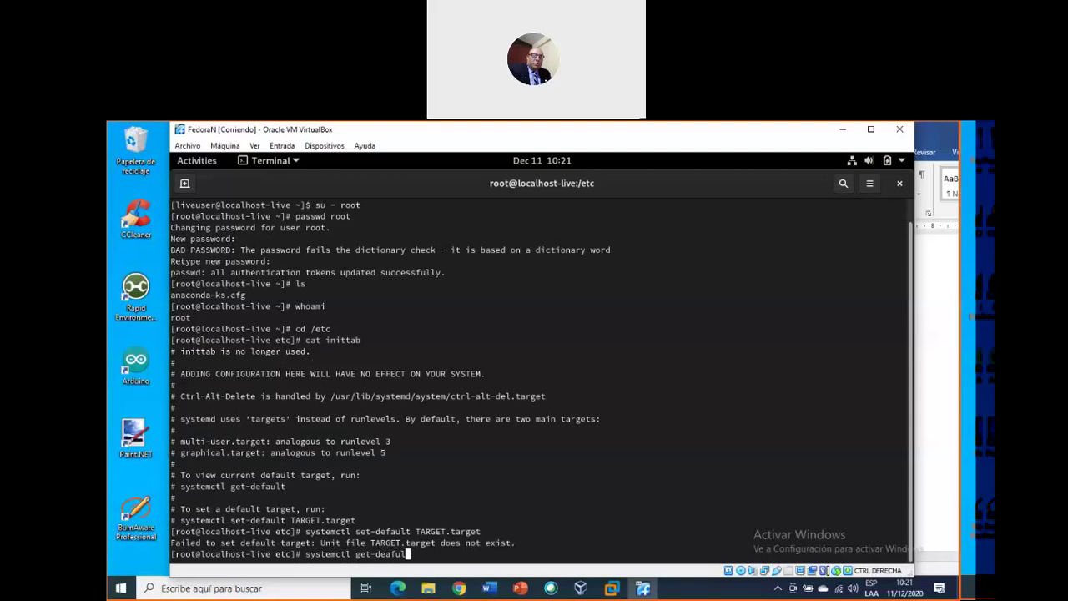
type("fault")
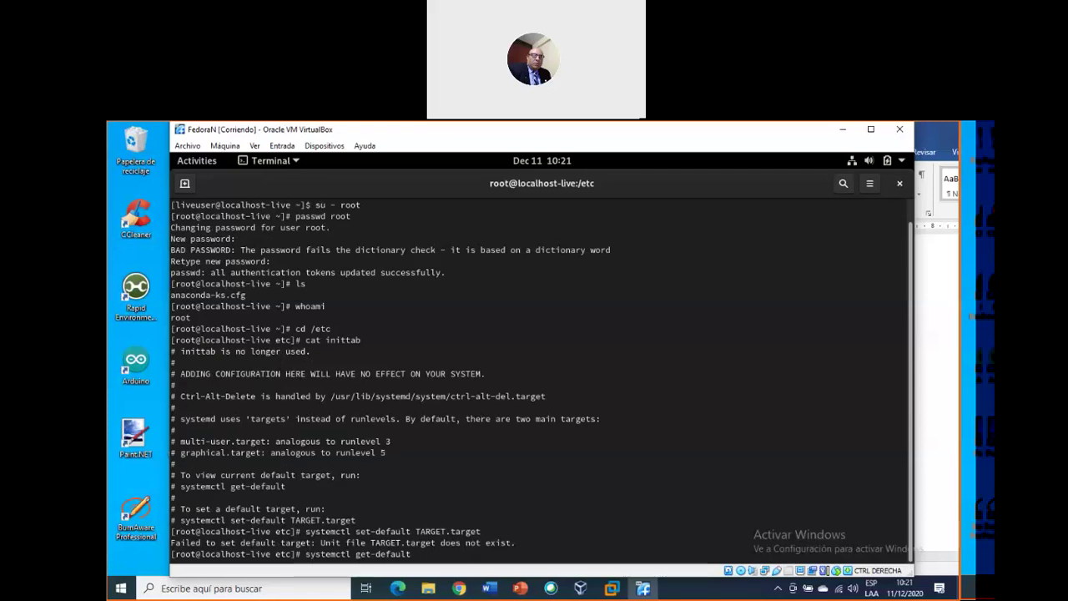
key("Return")
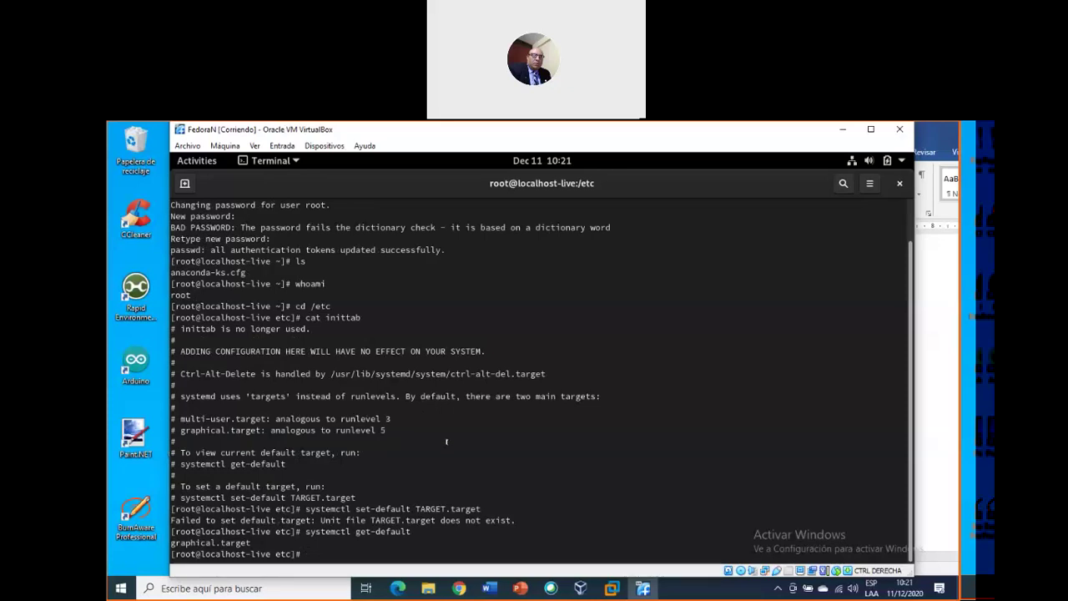
triple_click(373, 495)
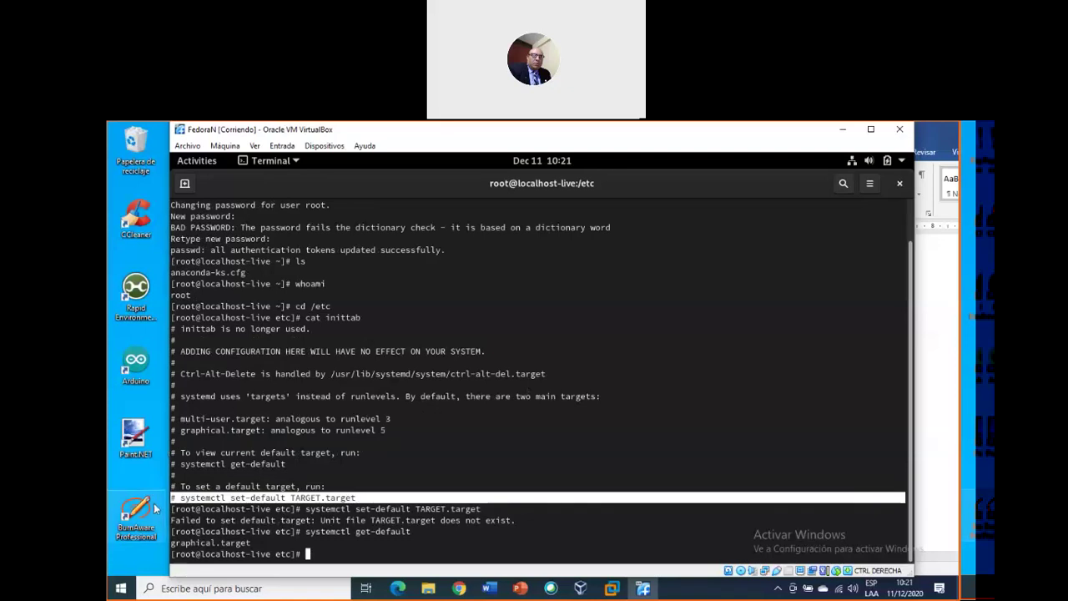
left_click(331, 553)
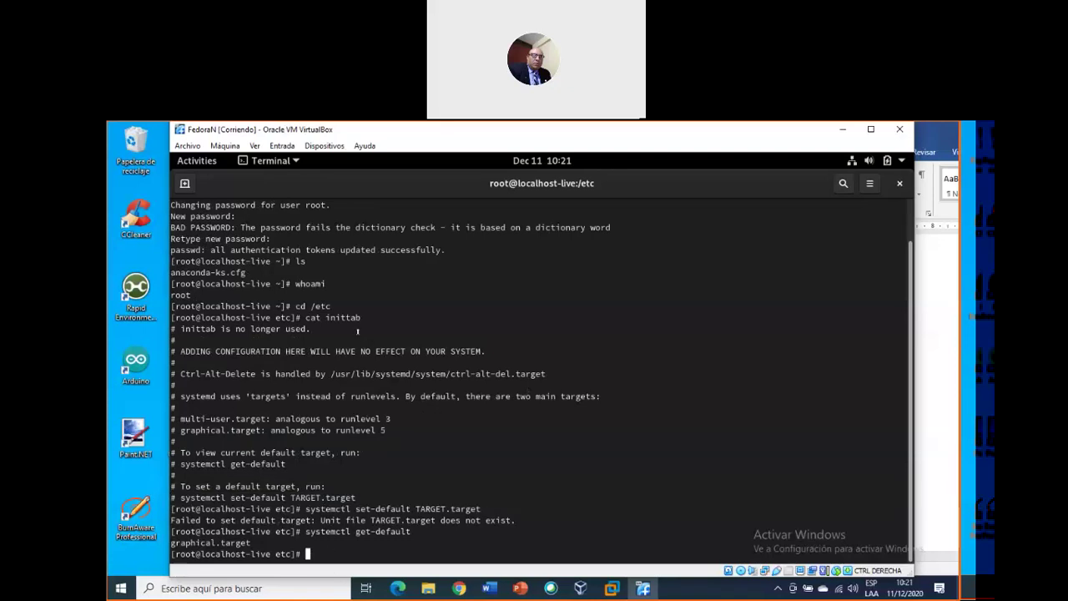
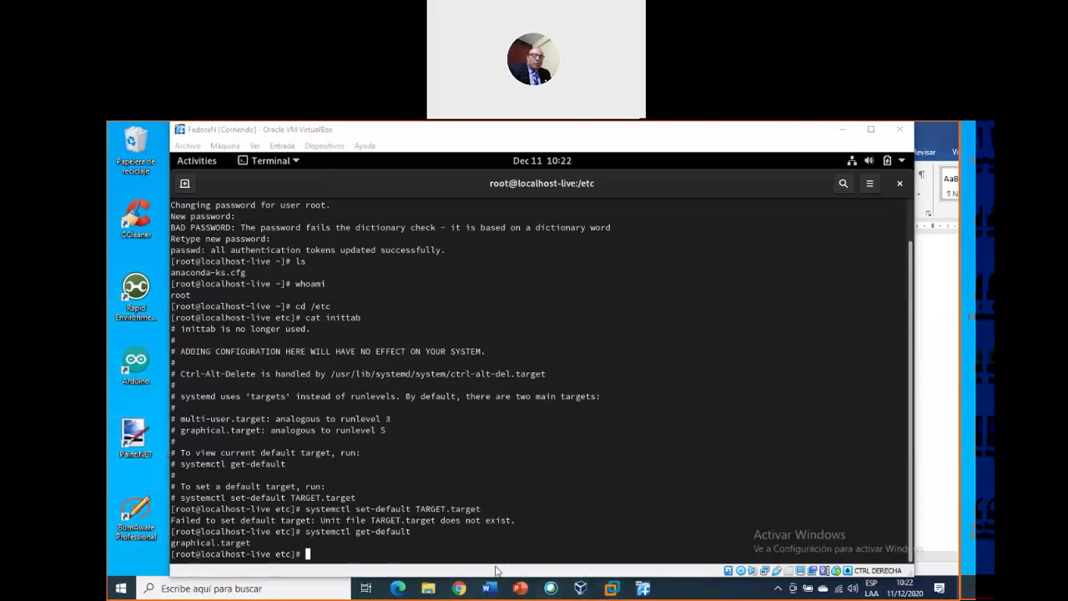
Step: Switch to Chrome, replace the snort image search with gnome, and move the browser window to uncover part of the terminal
left_click(459, 589)
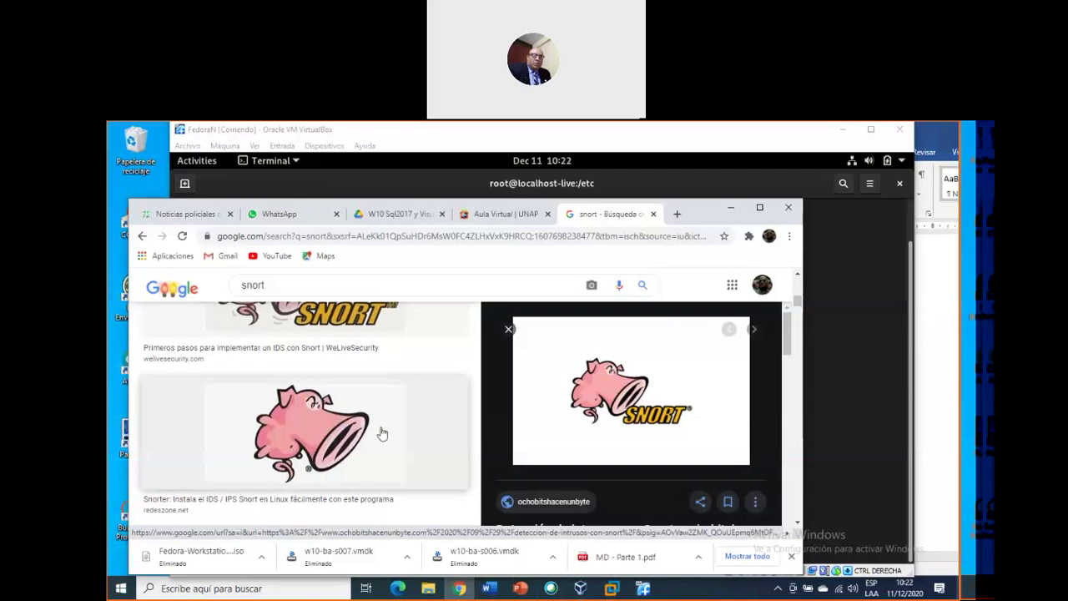
scroll(379, 434, "up", 5)
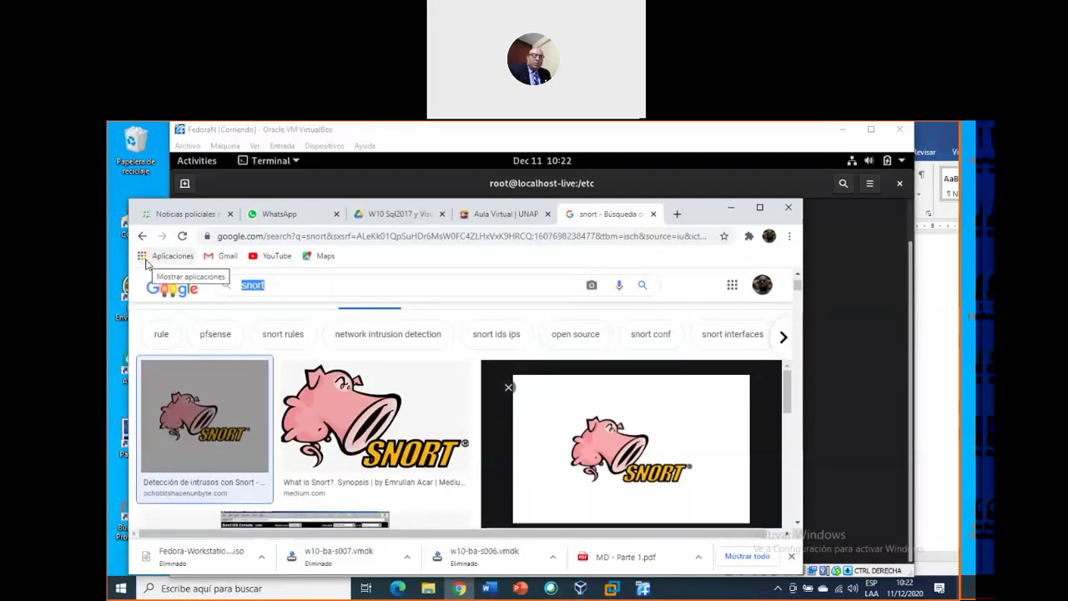
type("gnome")
key("Return")
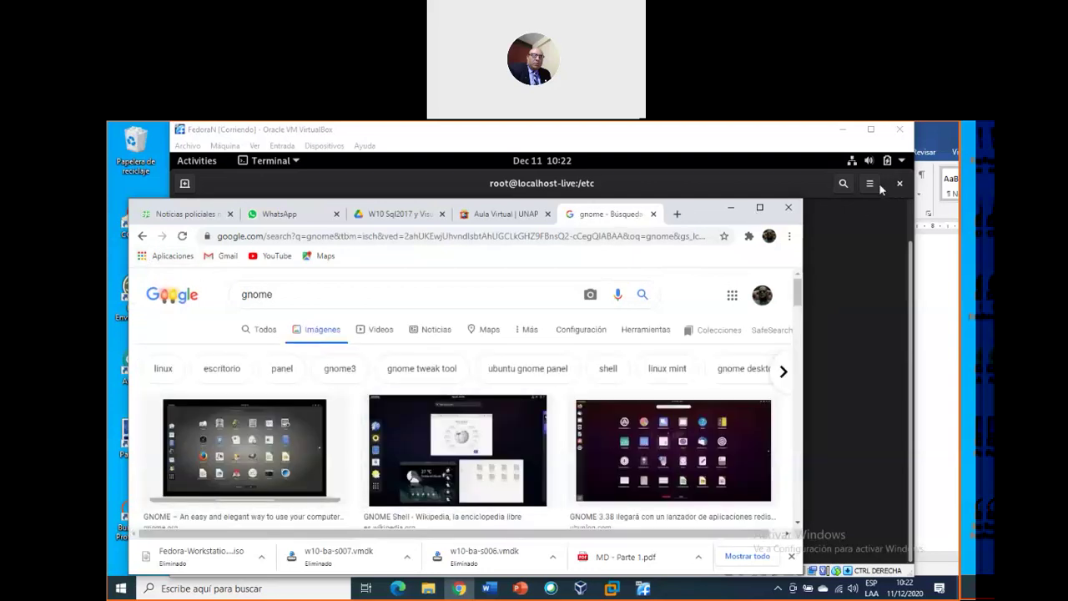
left_click_drag(701, 207, 894, 183)
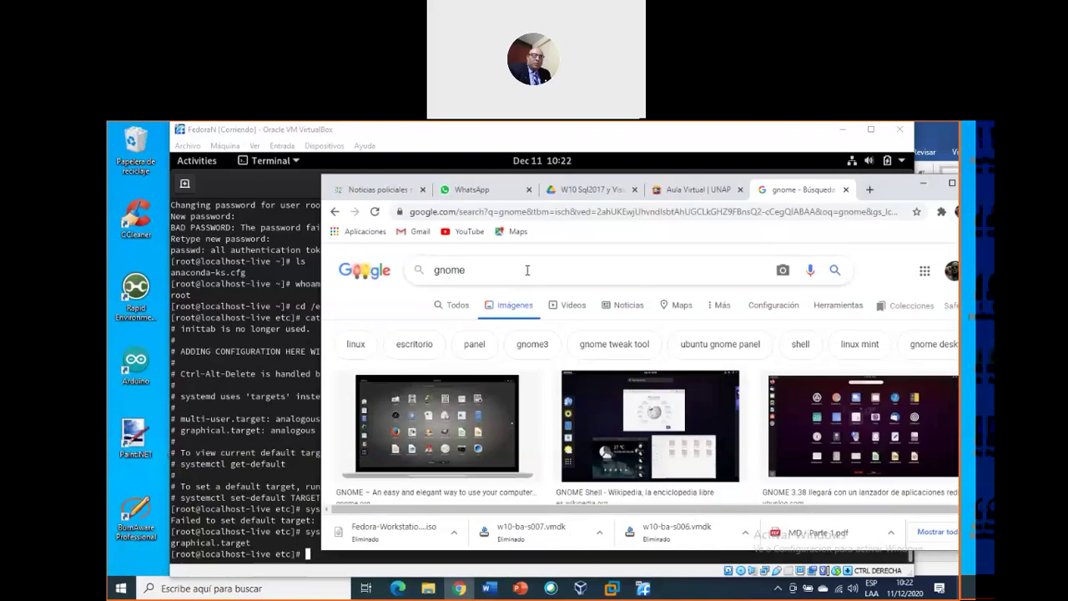
Step: Search Google Images for kde and browse the desktop screenshots
left_click_drag(527, 269, 350, 264)
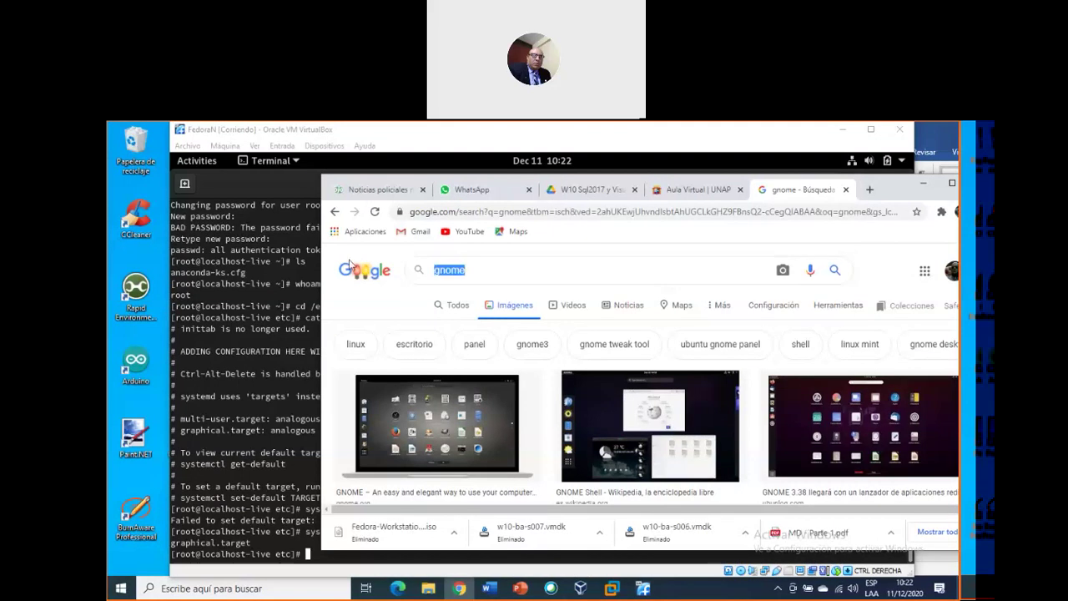
type("kde")
key("Return")
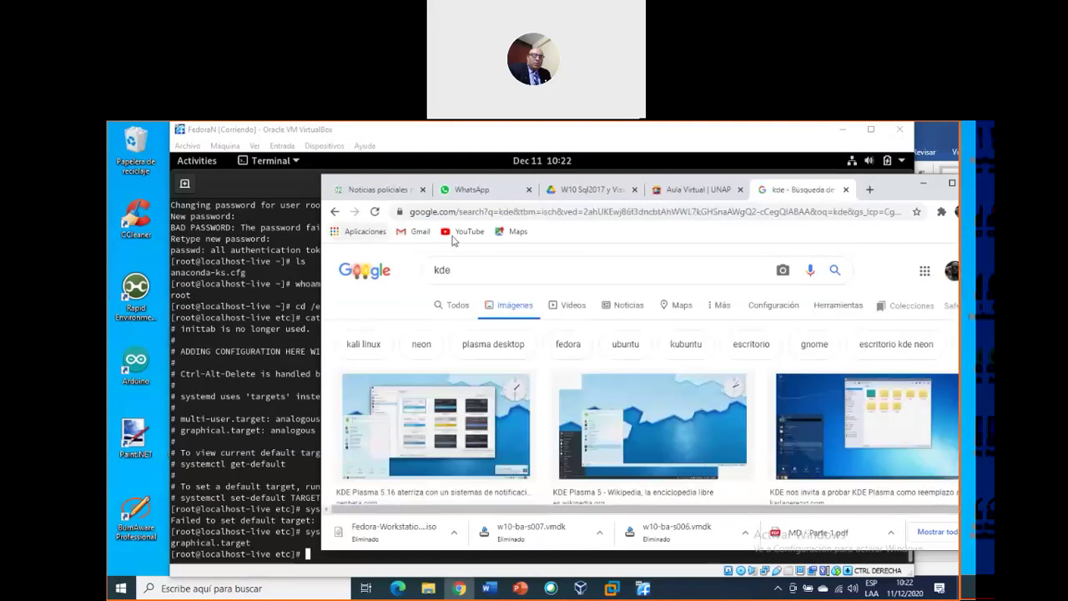
scroll(676, 440, "down", 5)
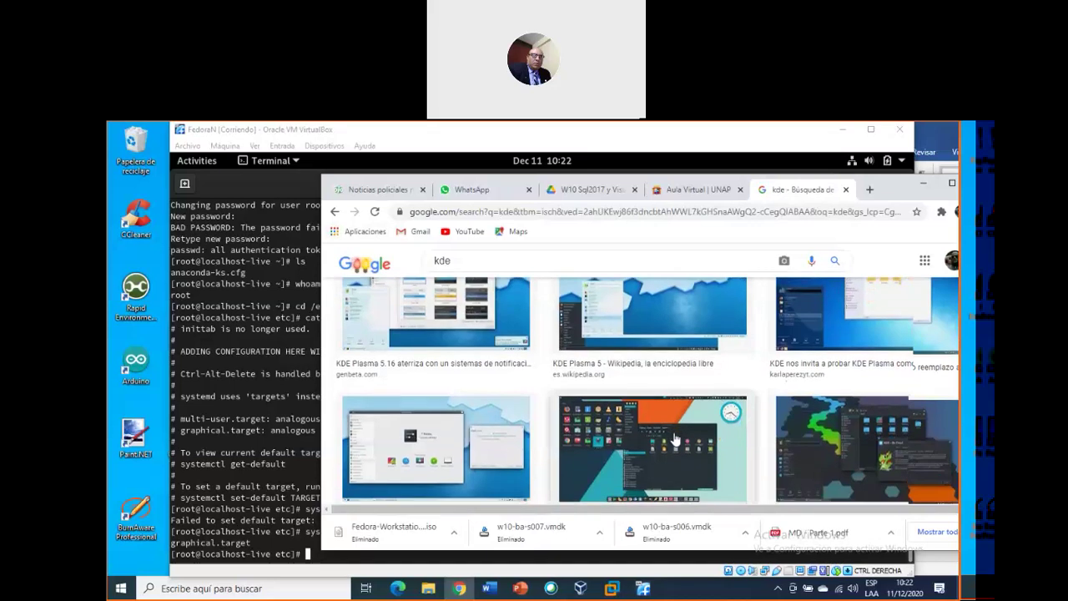
Step: Search Google Images for X server and preview the Wikipedia diagram of the X Window System
scroll(677, 440, "up", 5)
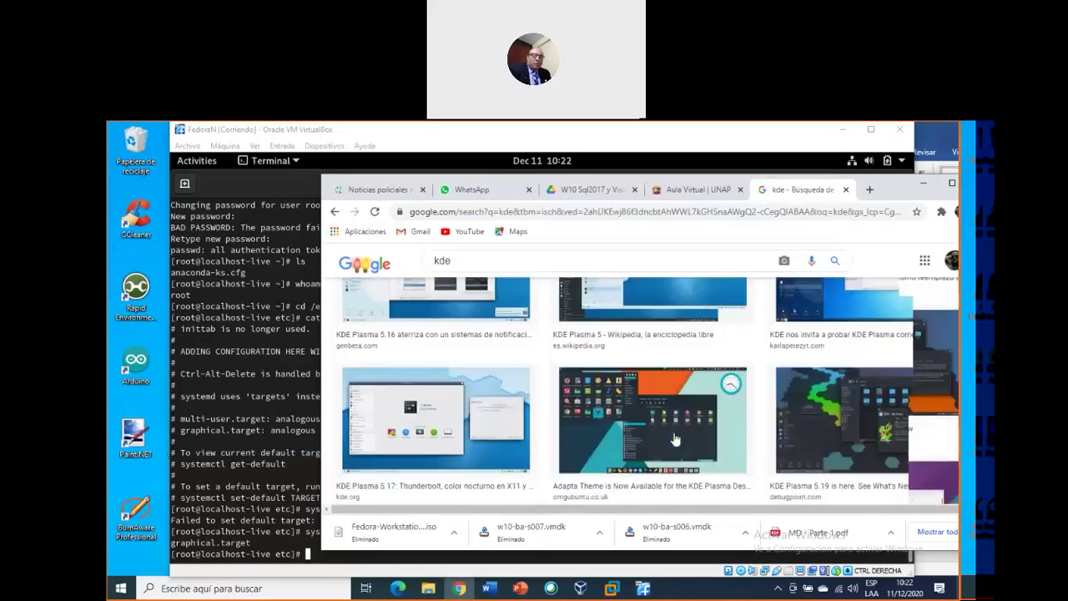
left_click(500, 269)
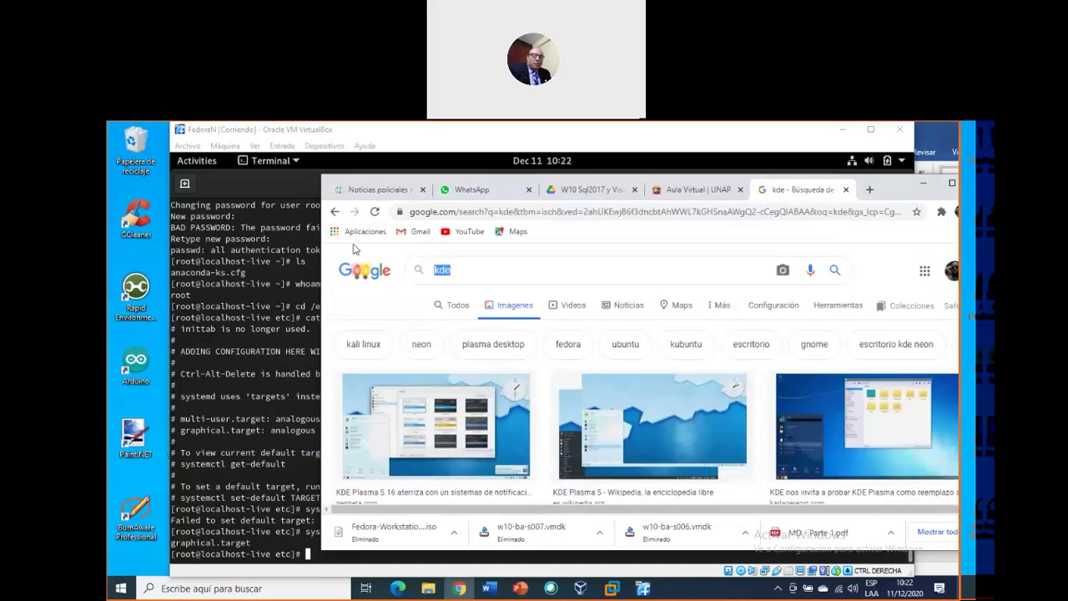
type("X serve")
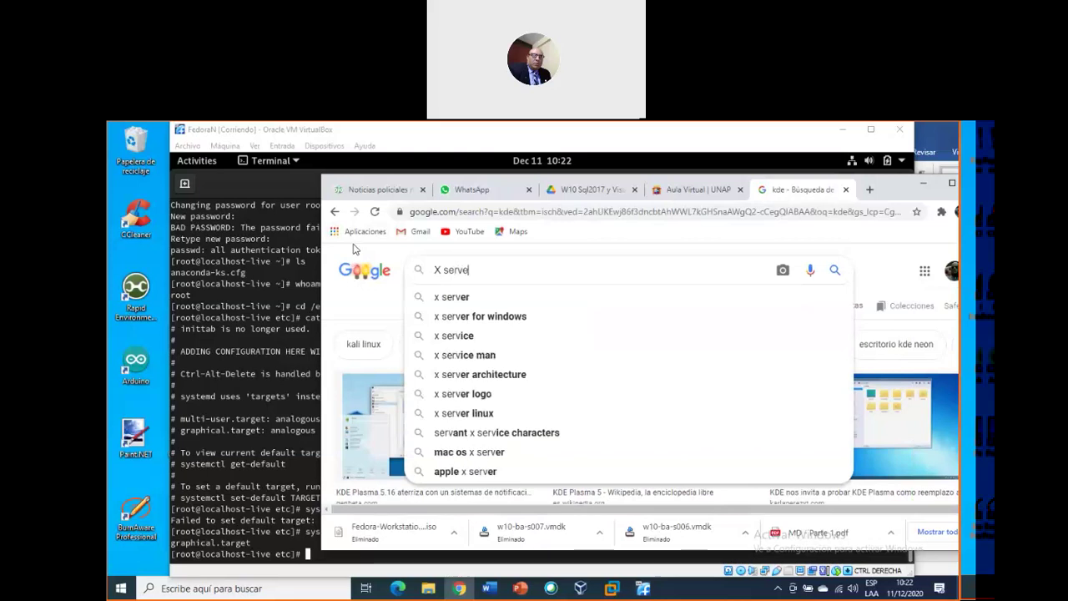
type("r")
key("Return")
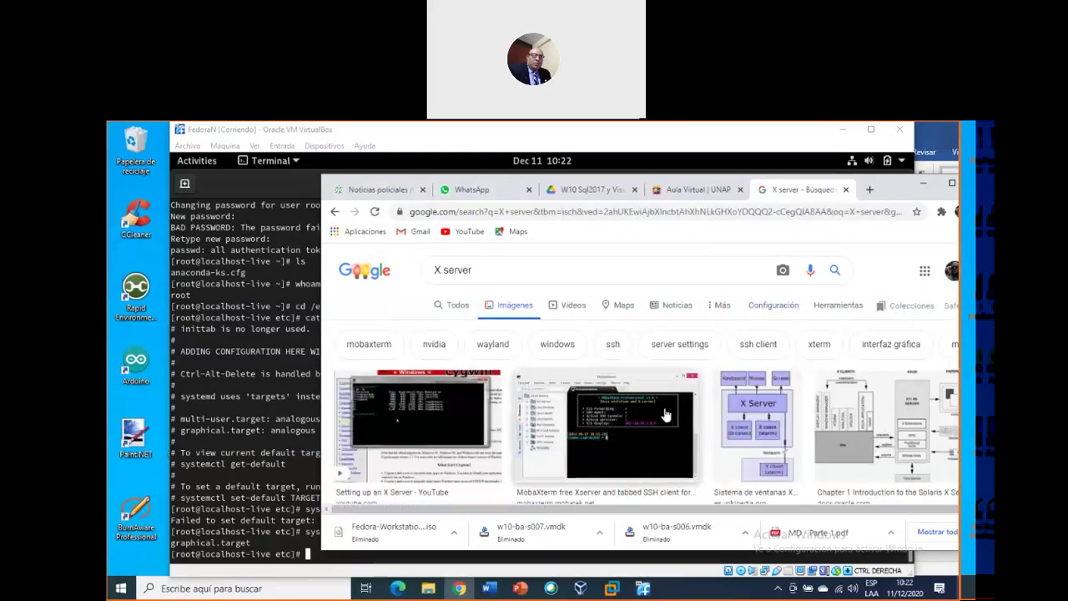
left_click(748, 414)
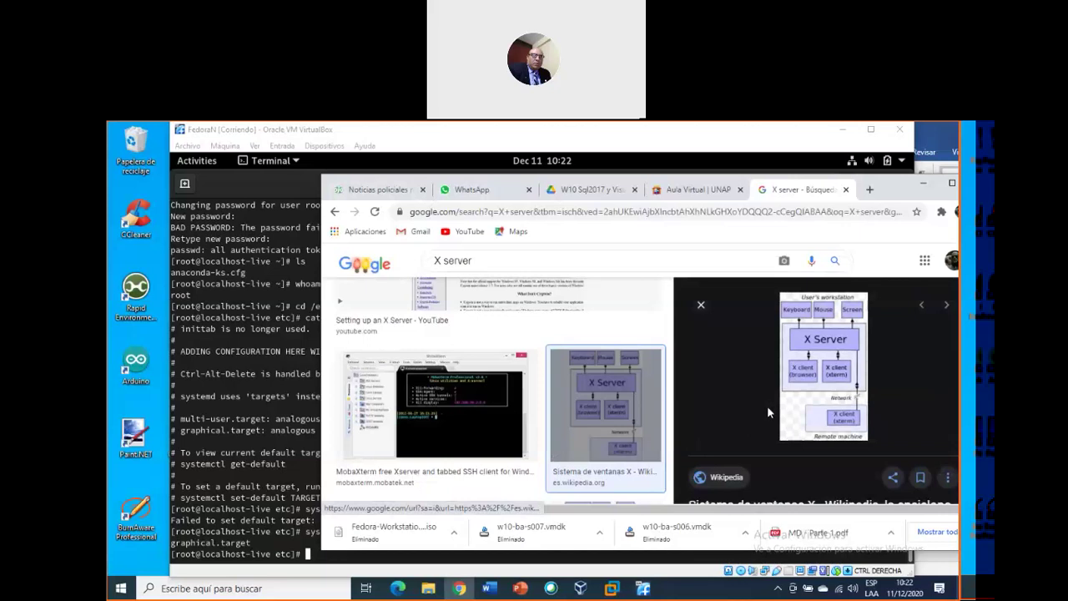
left_click(697, 308)
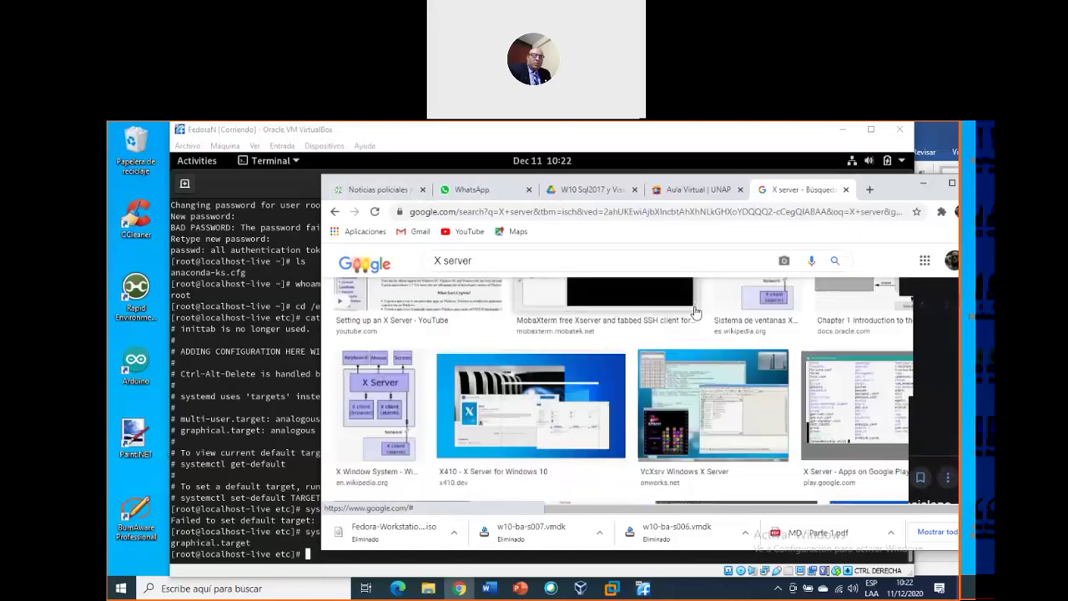
Step: Browse the X server image results and open the toastytech.com page behind the MicroImages X Server screenshot
scroll(531, 446, "down", 2)
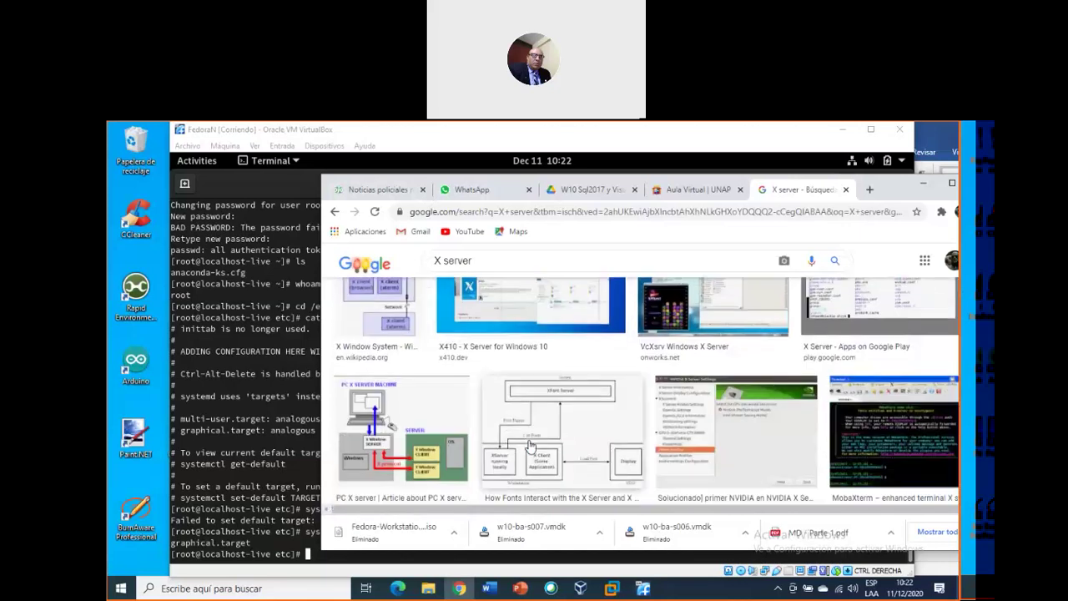
scroll(531, 447, "down", 3)
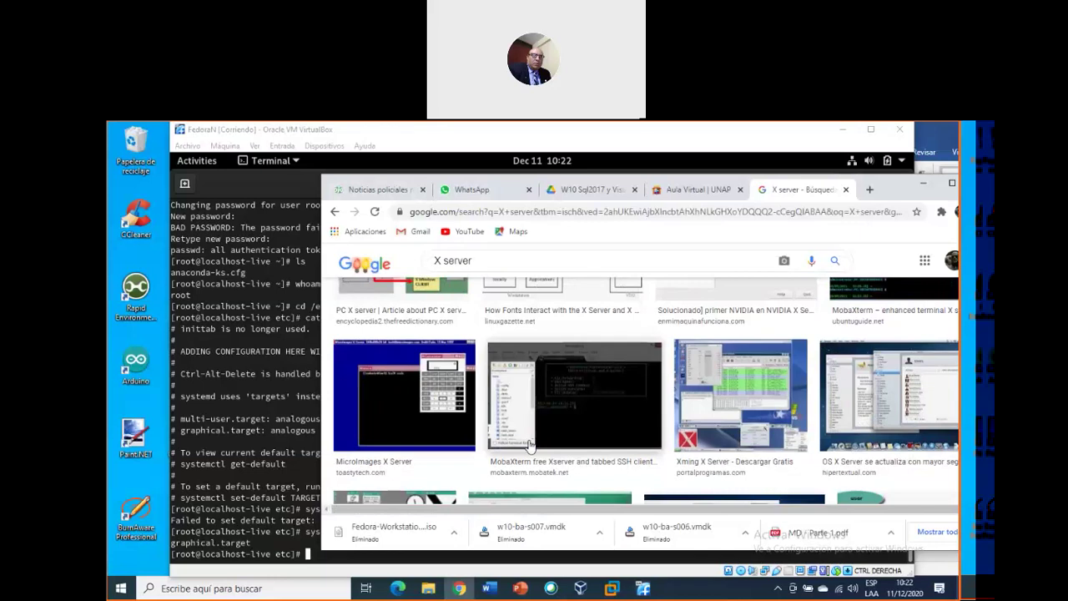
scroll(531, 445, "down", 2)
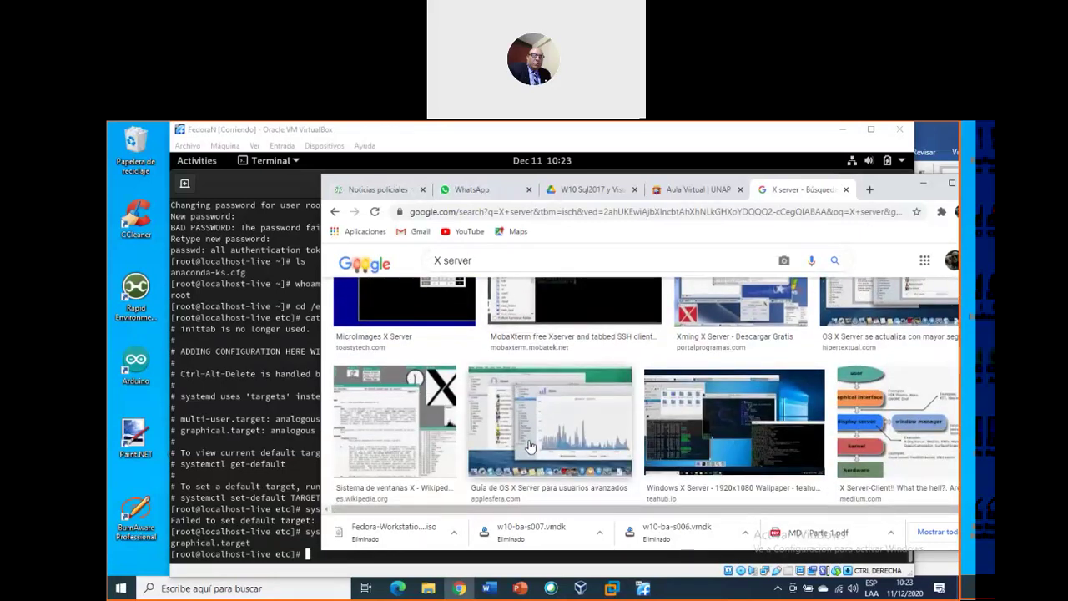
scroll(531, 446, "up", 2)
left_click(393, 376)
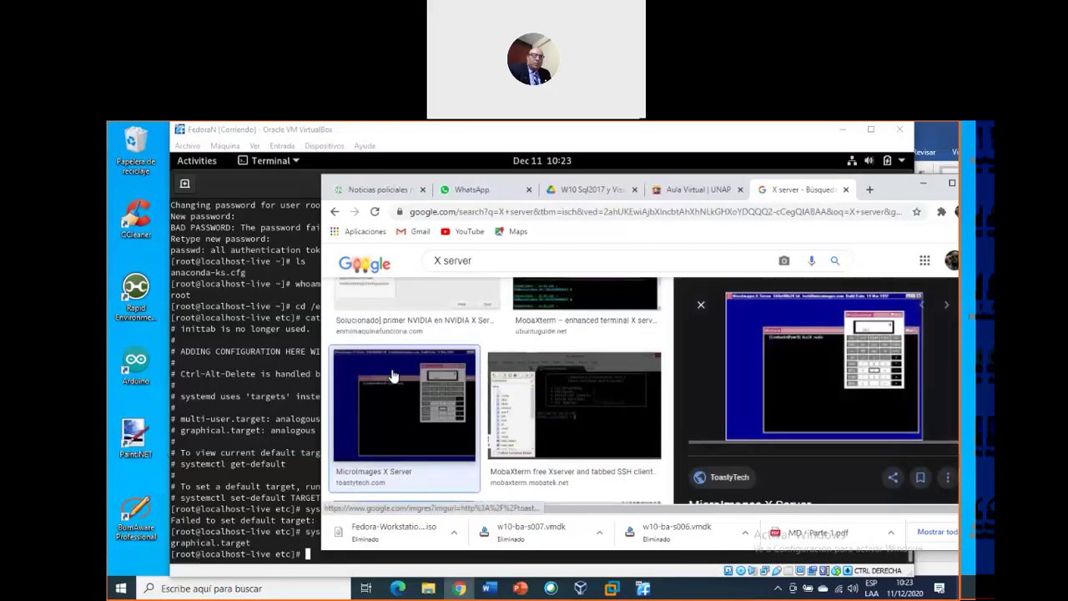
left_click(831, 334)
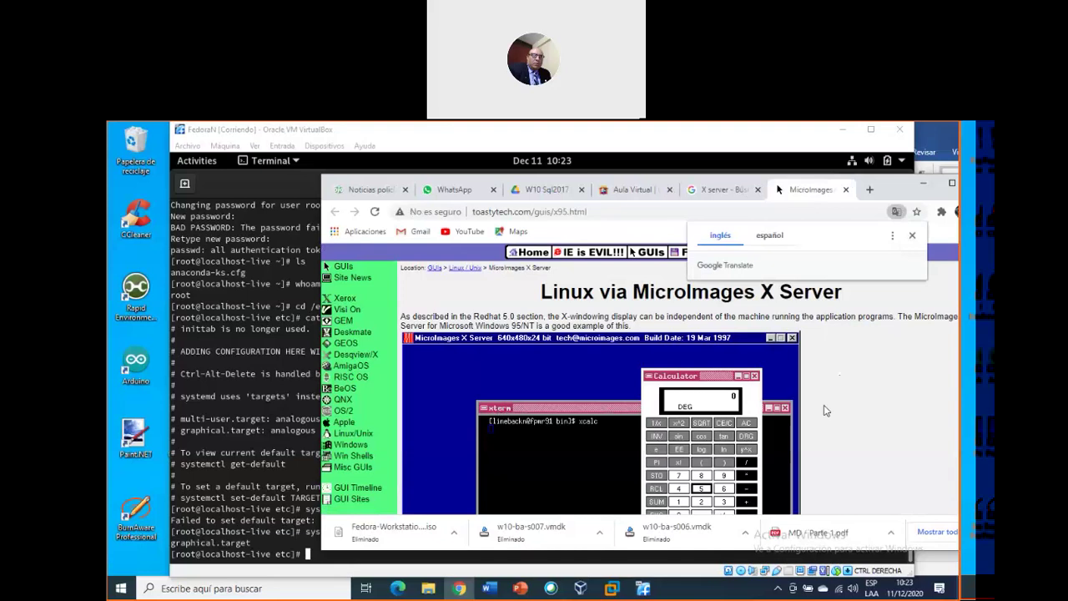
scroll(826, 410, "down", 1)
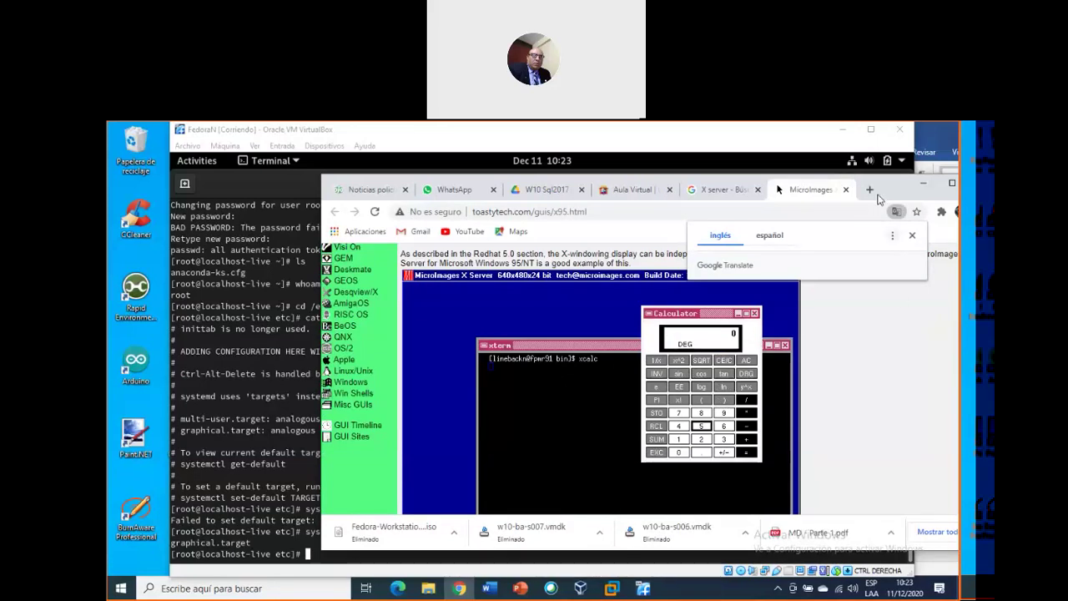
Step: Move the Chrome window aside and minimize it to return to the Fedora root terminal
left_click(808, 185)
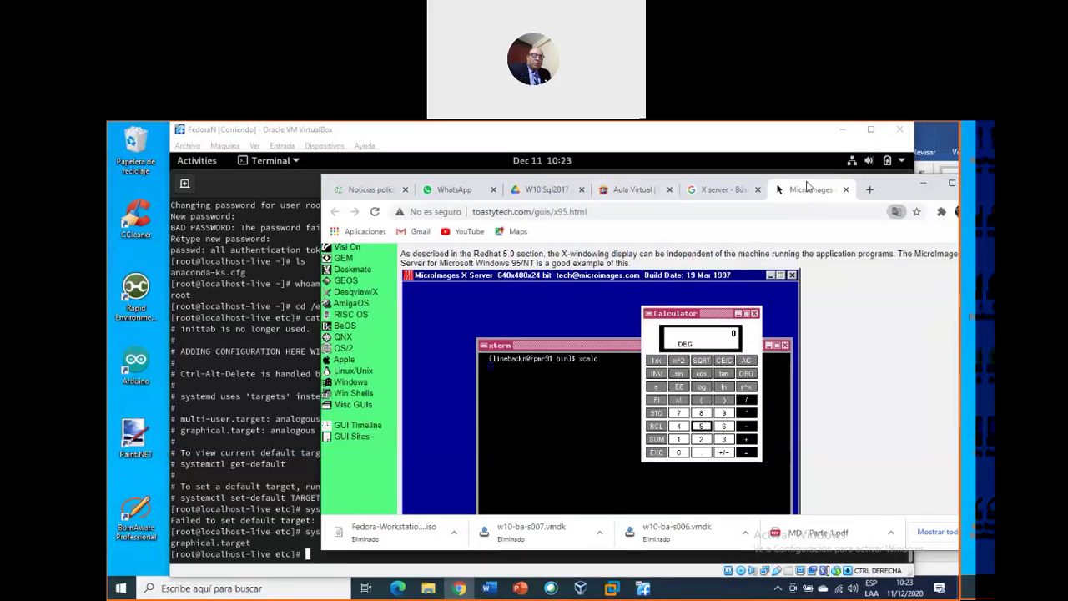
left_click_drag(808, 185, 737, 183)
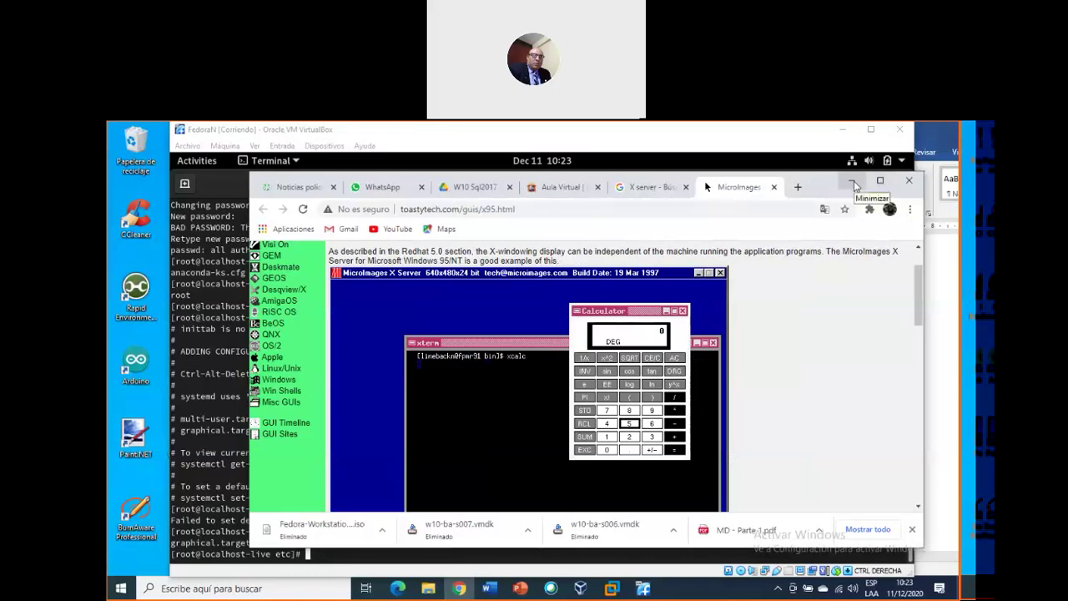
left_click(853, 182)
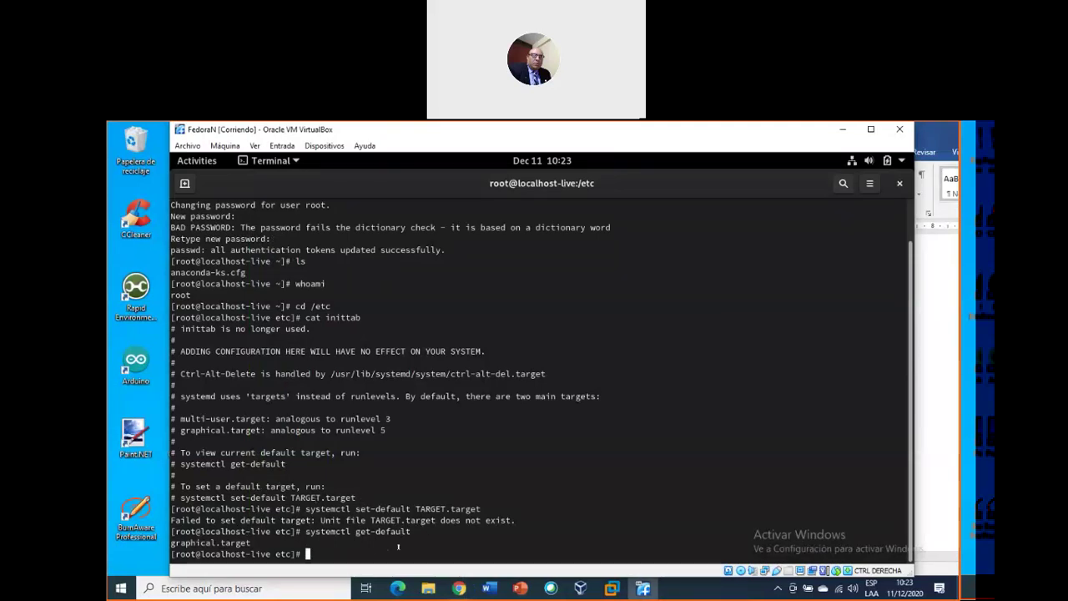
Step: Recall the earlier systemctl set-default command in the root terminal and remove its TARGET placeholder in front of .target
type("s")
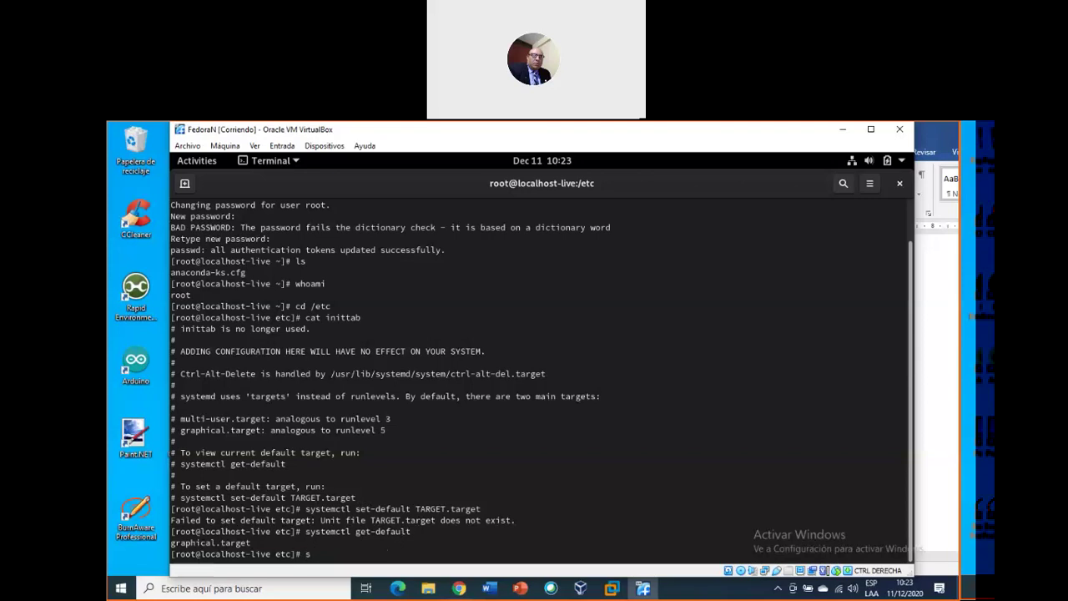
type("ystemctl")
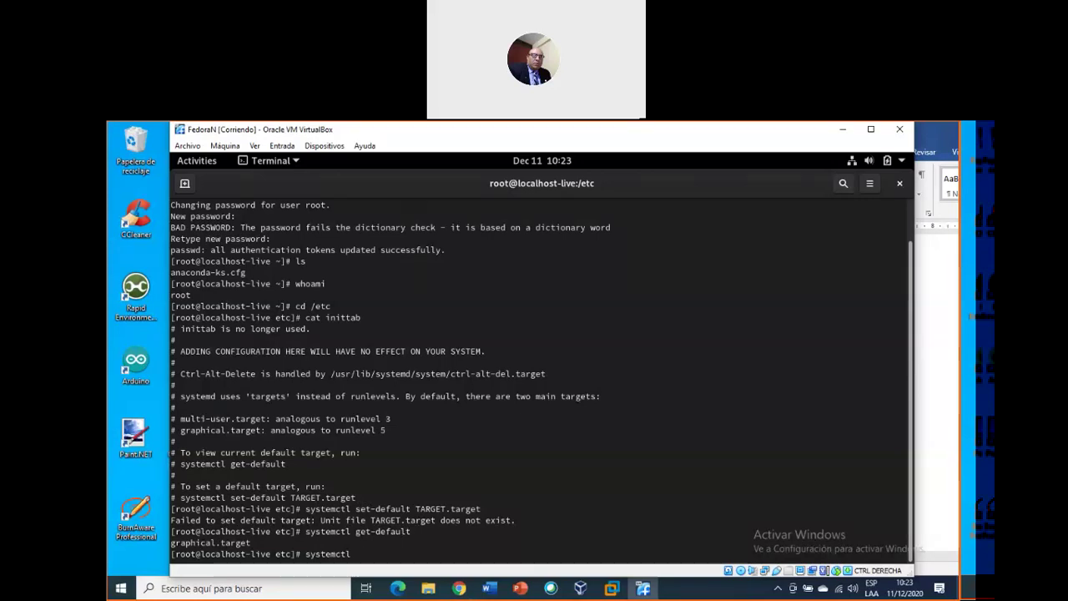
type("set")
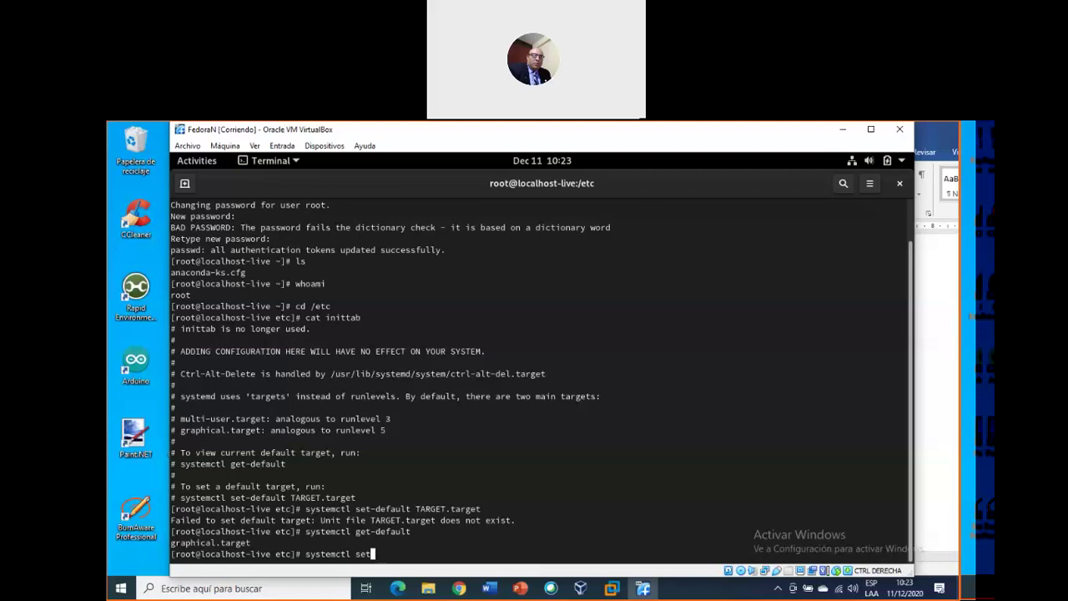
key("Up")
key("Up")
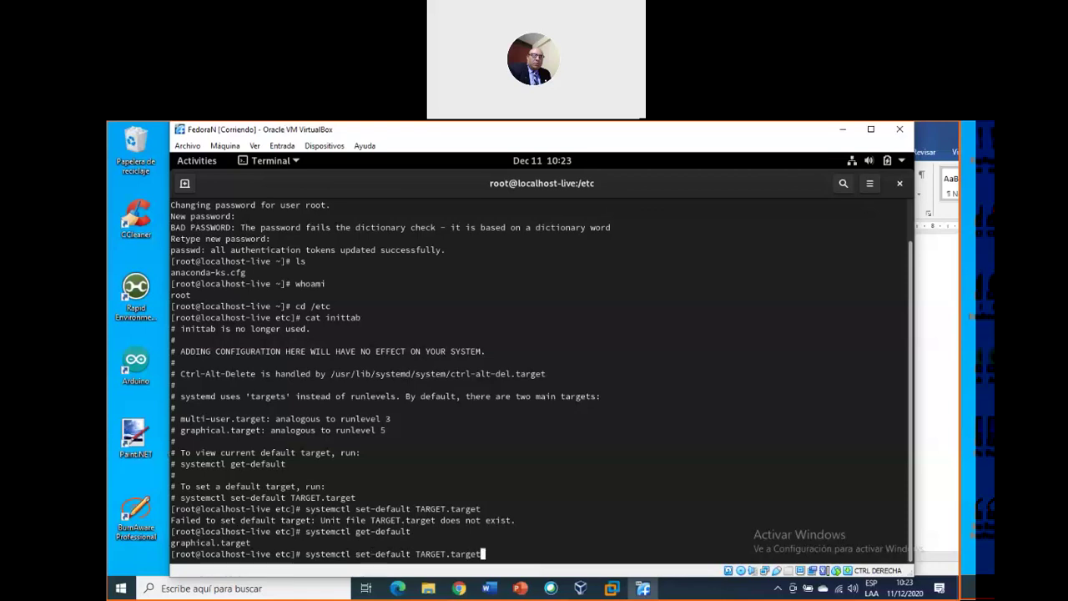
key("Down")
key("Up")
key("Left")
key("Left")
key("Left")
key("Left")
key("Left")
key("Left")
key("Left")
key("Left")
key("BackSpace")
key("BackSpace")
key("BackSpace")
key("BackSpace")
key("BackSpace")
key("BackSpace")
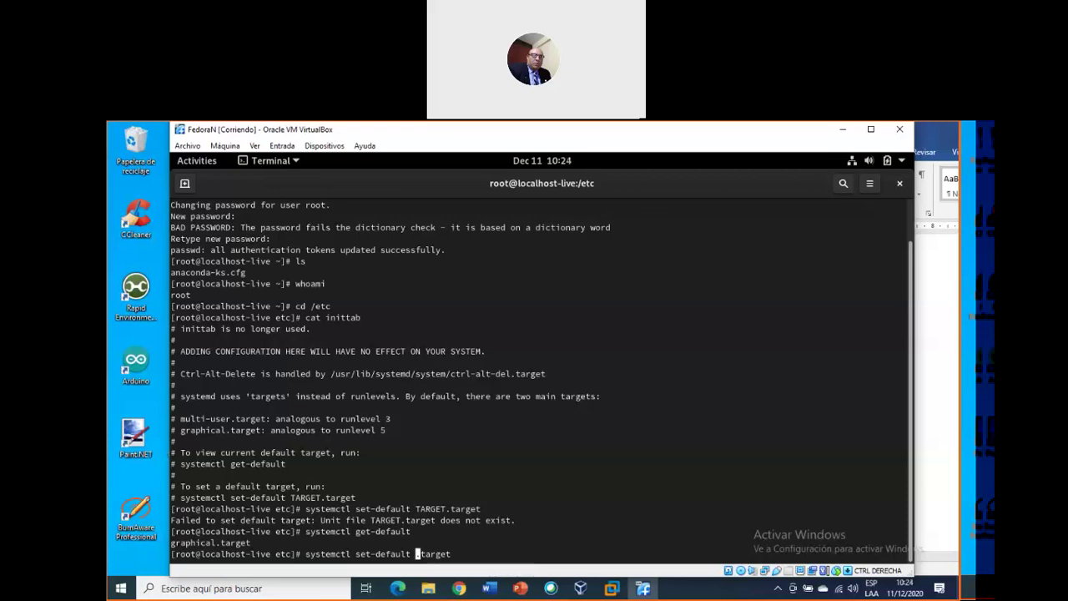
Step: Complete the command as systemctl set-default multi-user.target and run it
type("MUL")
key("BackSpace")
key("BackSpace")
key("BackSpace")
type("multi")
type("-uwe")
key("BackSpace")
key("BackSpace")
type("ser")
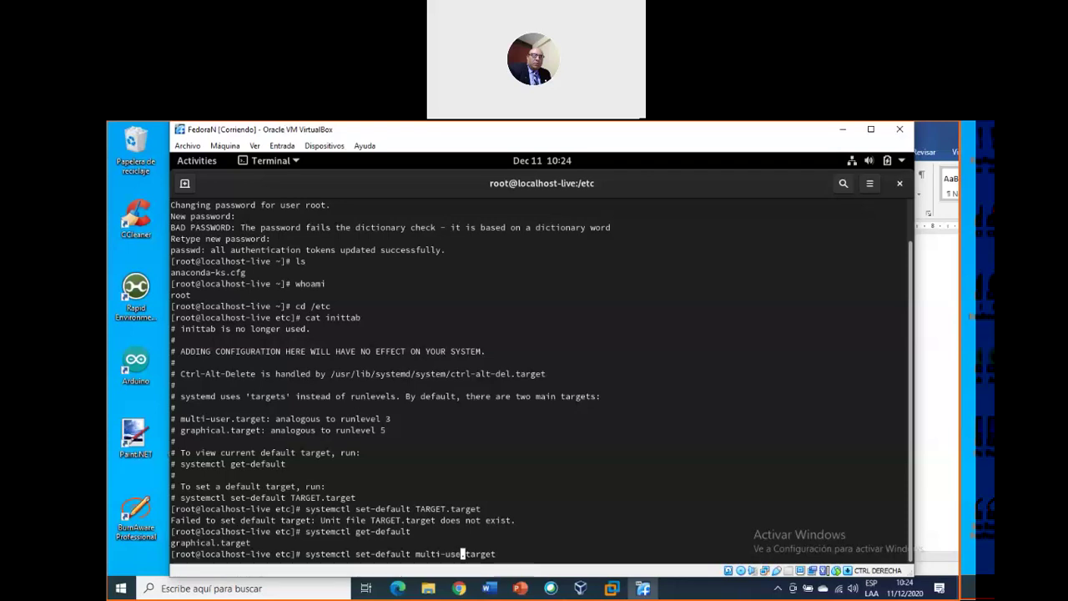
key("End")
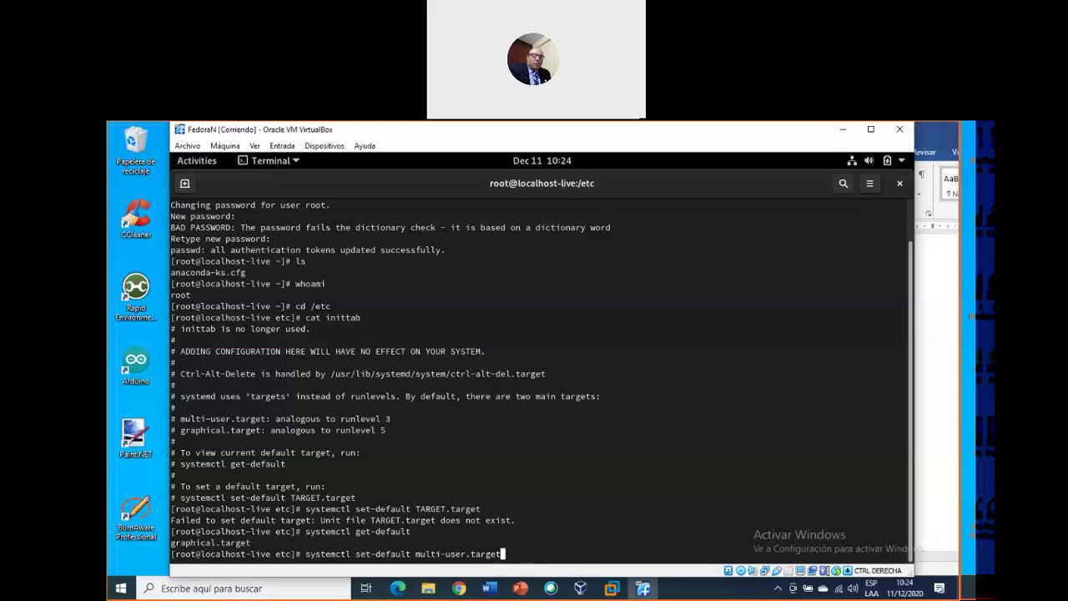
key("Return")
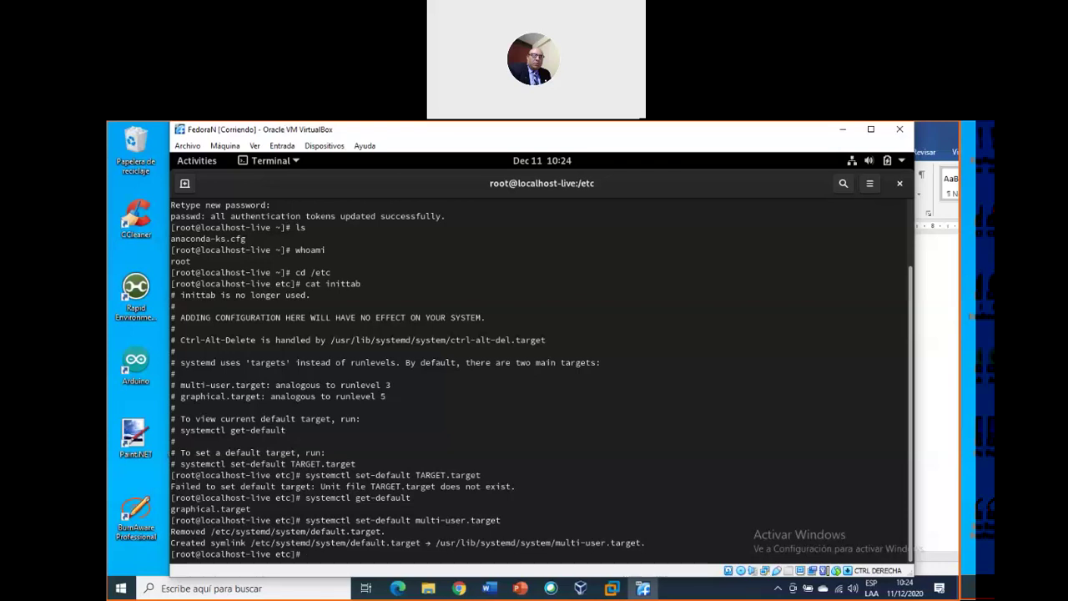
Step: Switch to Word and highlight the 2: RSO line in the runlevel notes for review
left_click(489, 588)
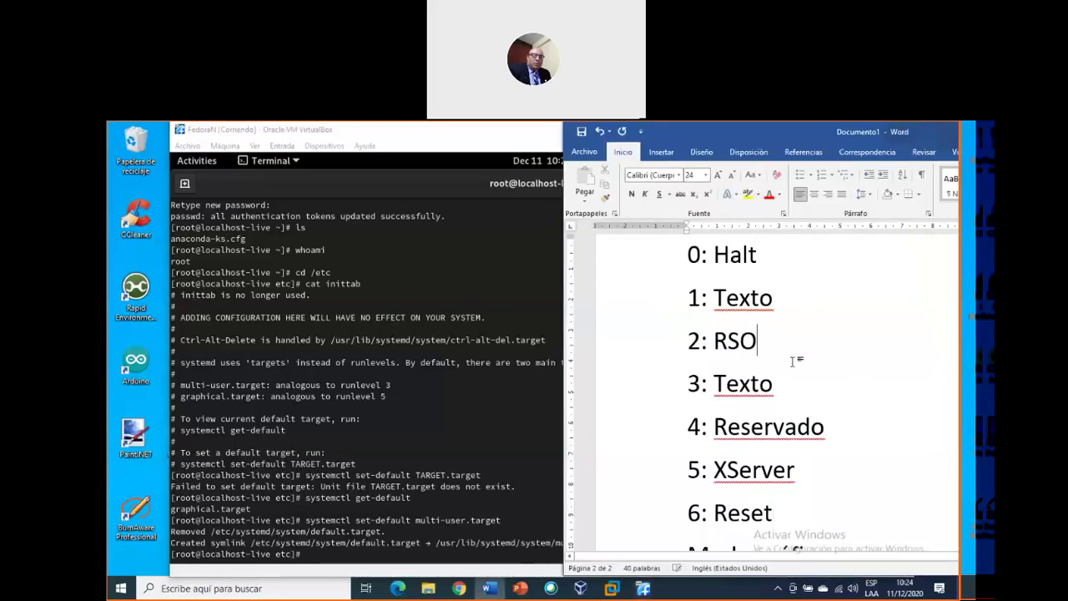
left_click_drag(757, 341, 713, 366)
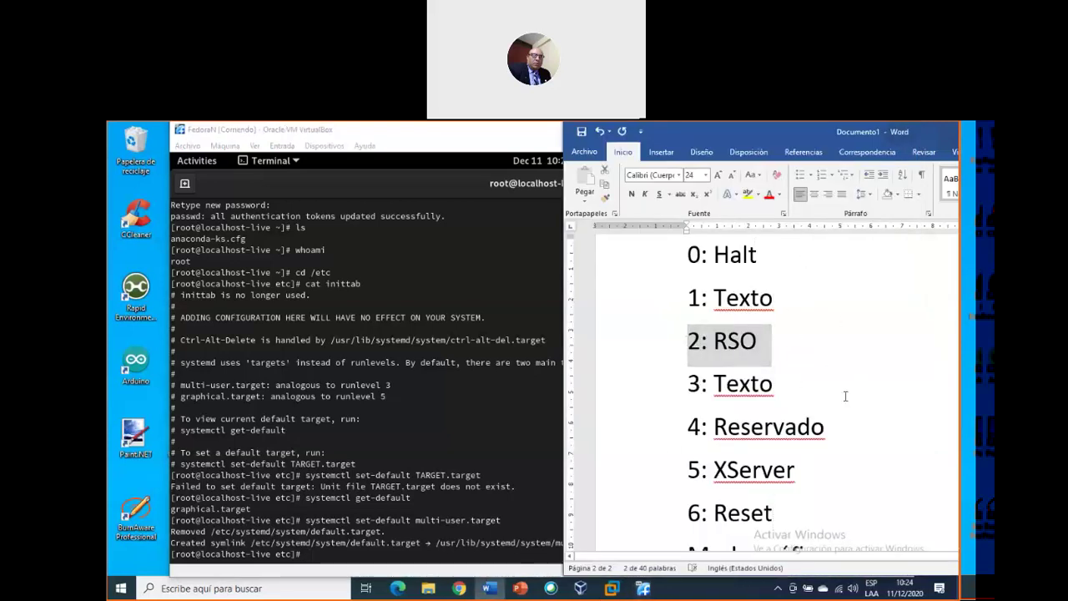
left_click(849, 443)
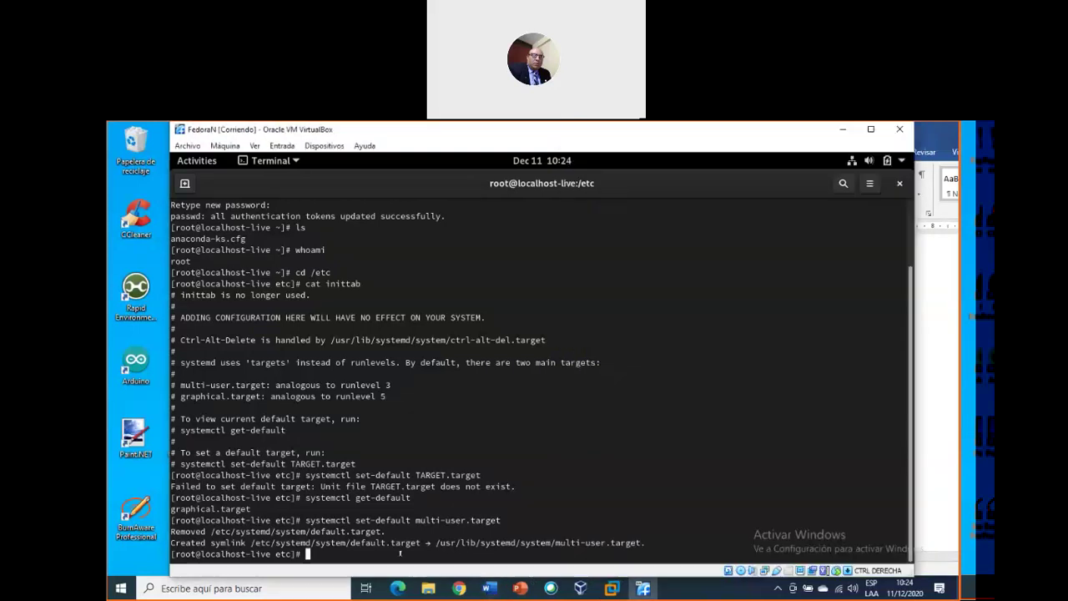
Step: Reboot the Fedora machine with init 6 from the root terminal, and highlight the 6: Reset line in the Word runlevel notes
left_click(443, 545)
type("init 6")
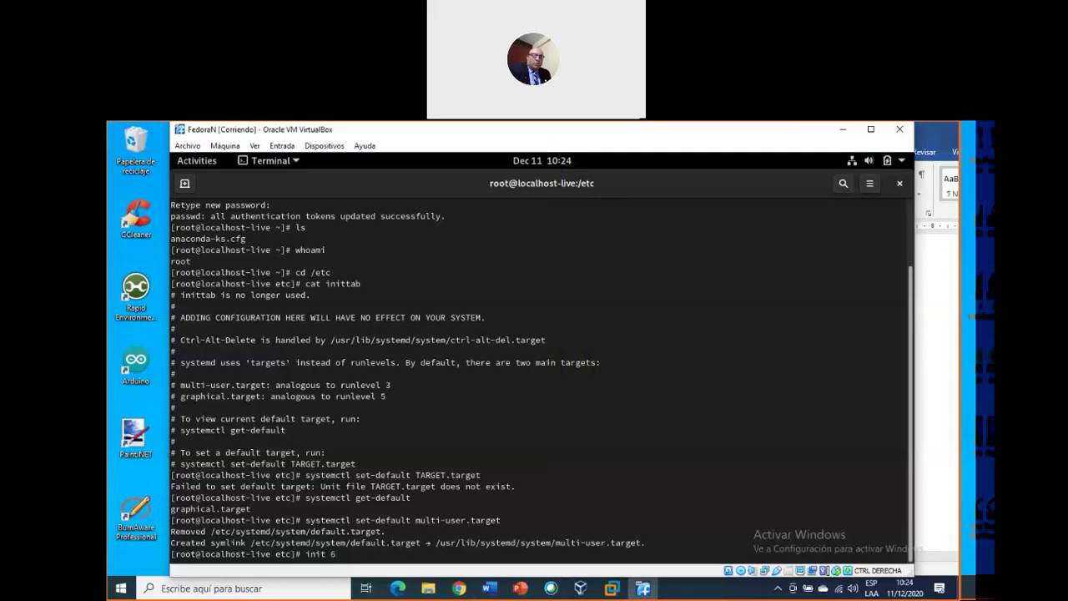
key("Return")
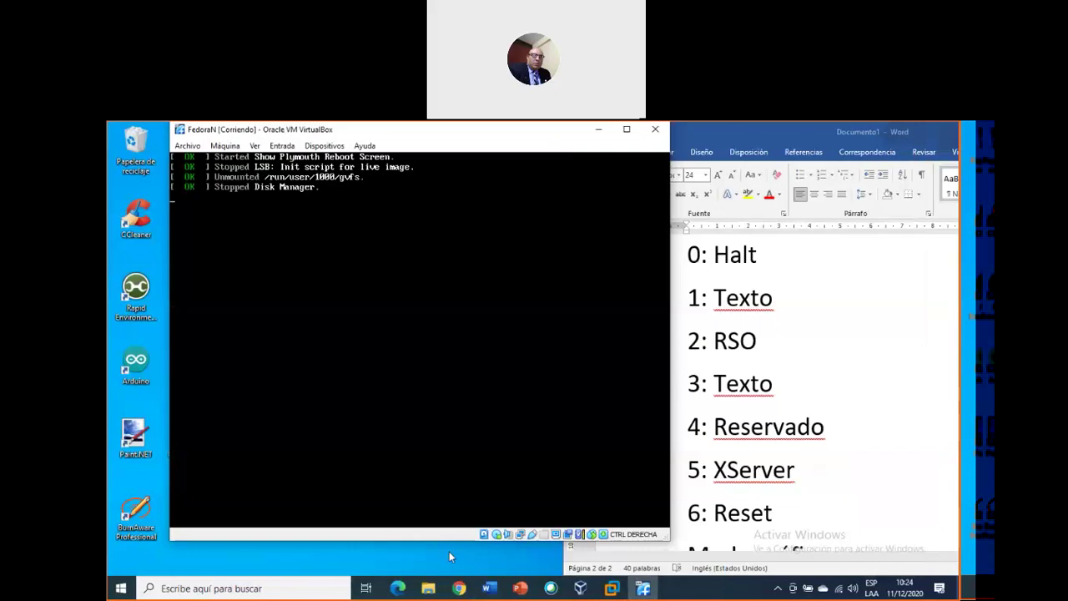
left_click(789, 519)
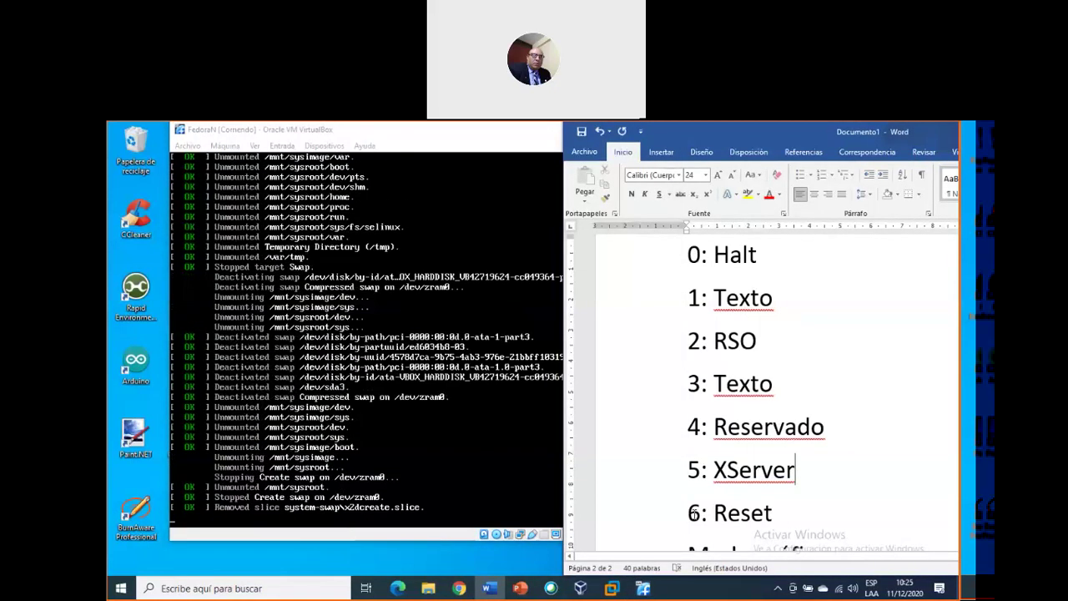
triple_click(707, 516)
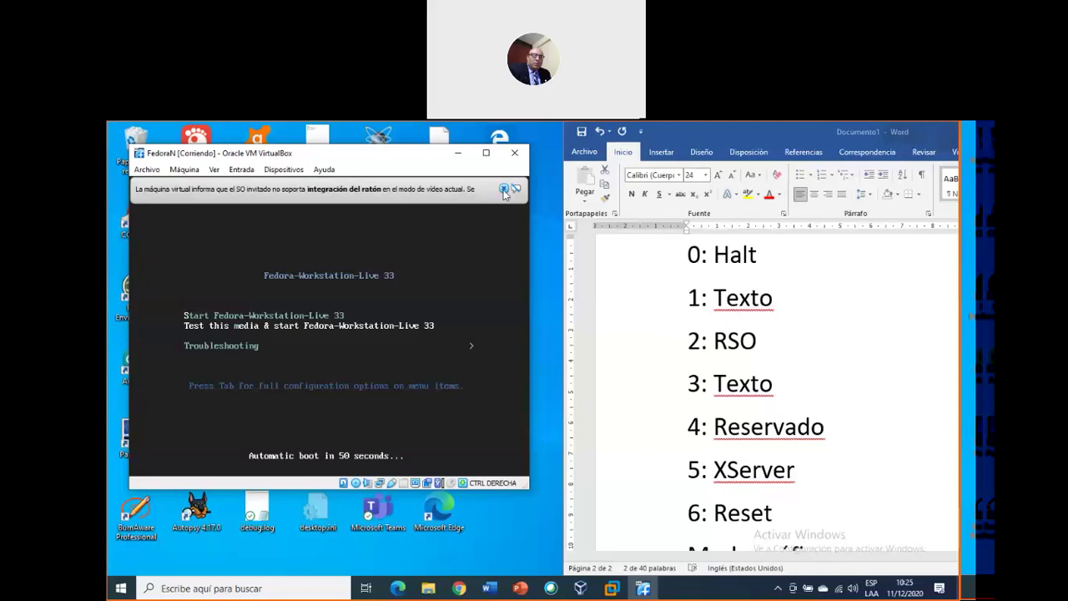
Step: Close the FedoraN virtual machine with the option to power it off
left_click(515, 154)
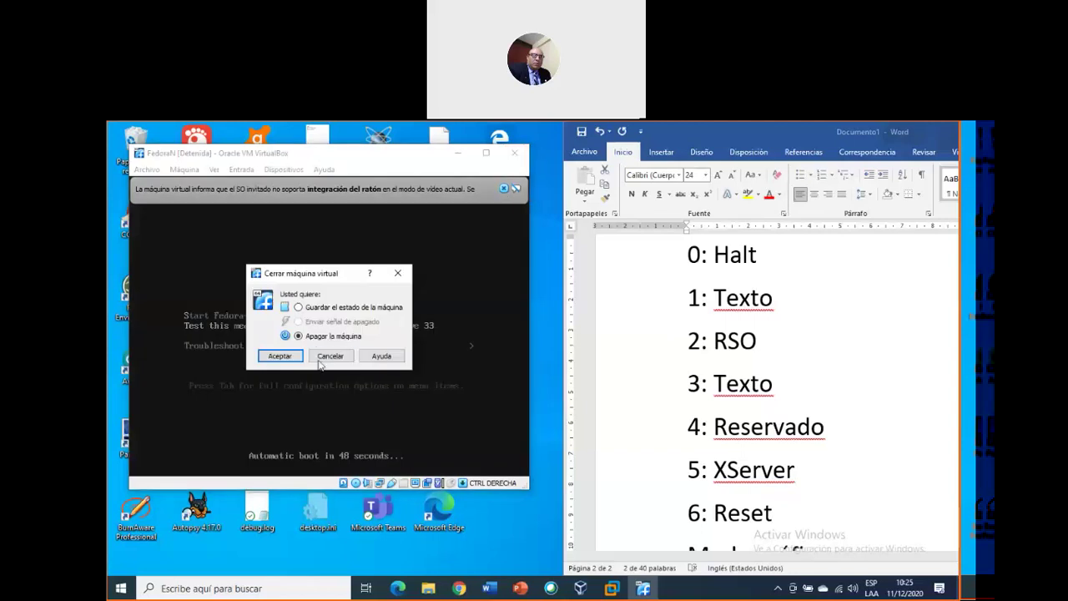
left_click(281, 354)
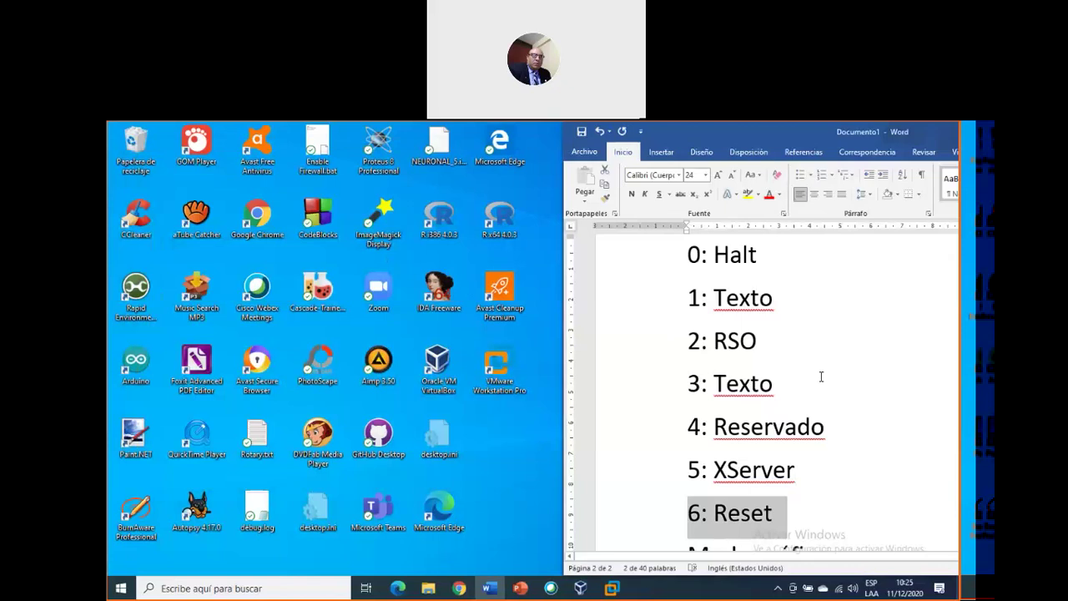
left_click(798, 344)
Step: Open VirtualBox, remove the Fedora-Workstation-Live ISO from the FedoraN machine's virtual optical drive, and save its storage settings
double_click(440, 363)
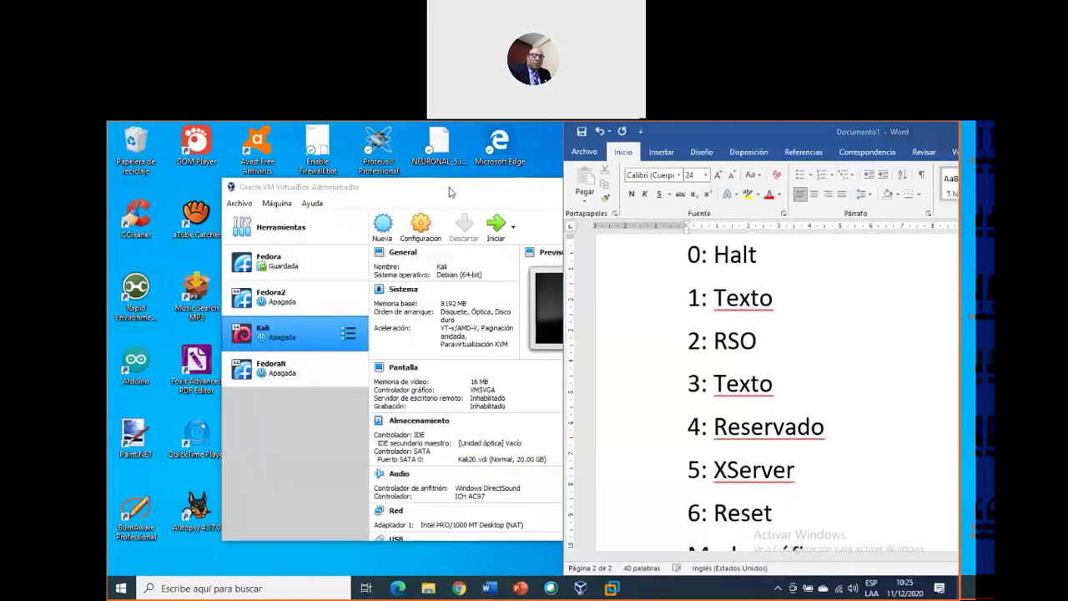
left_click(213, 357)
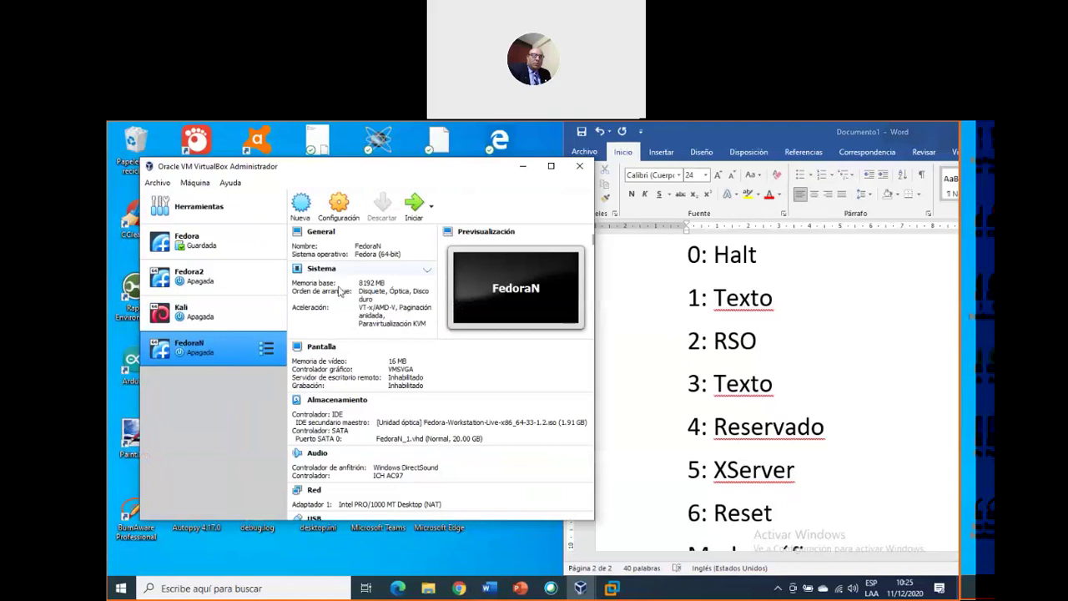
left_click(363, 212)
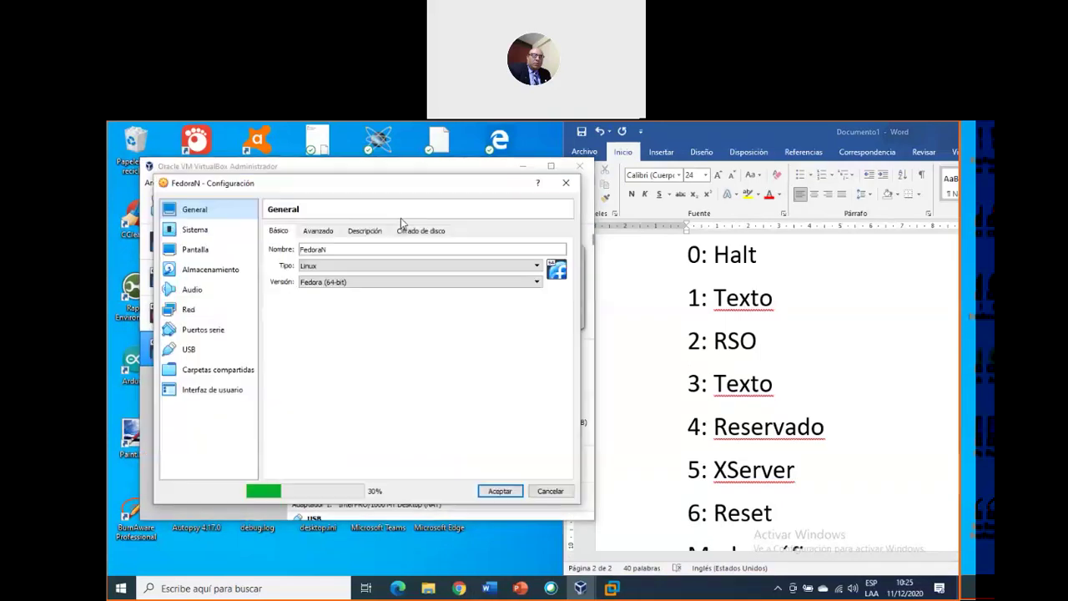
left_click(215, 272)
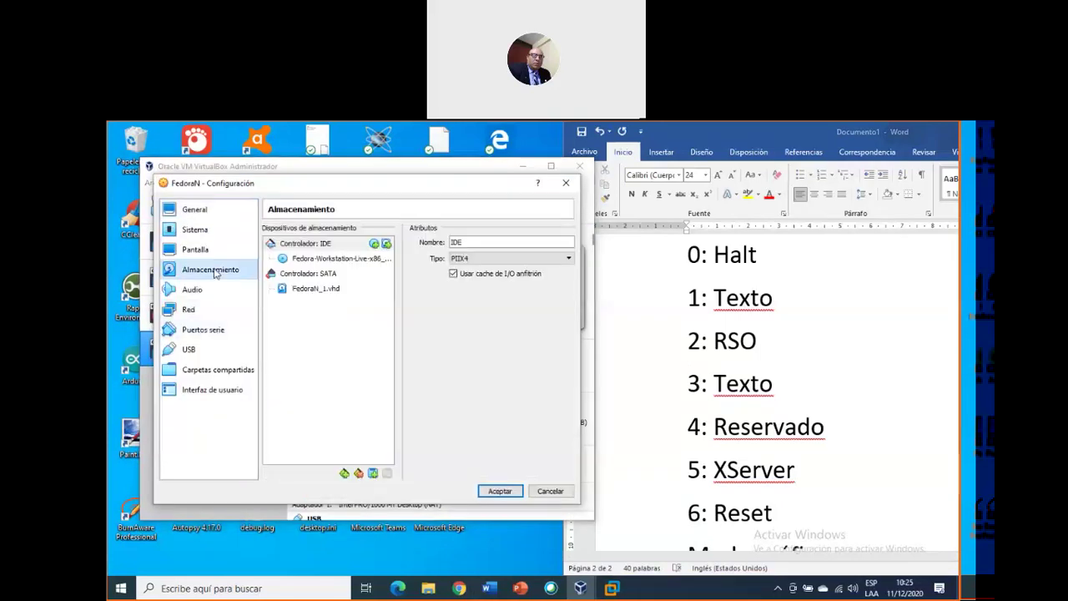
left_click(352, 264)
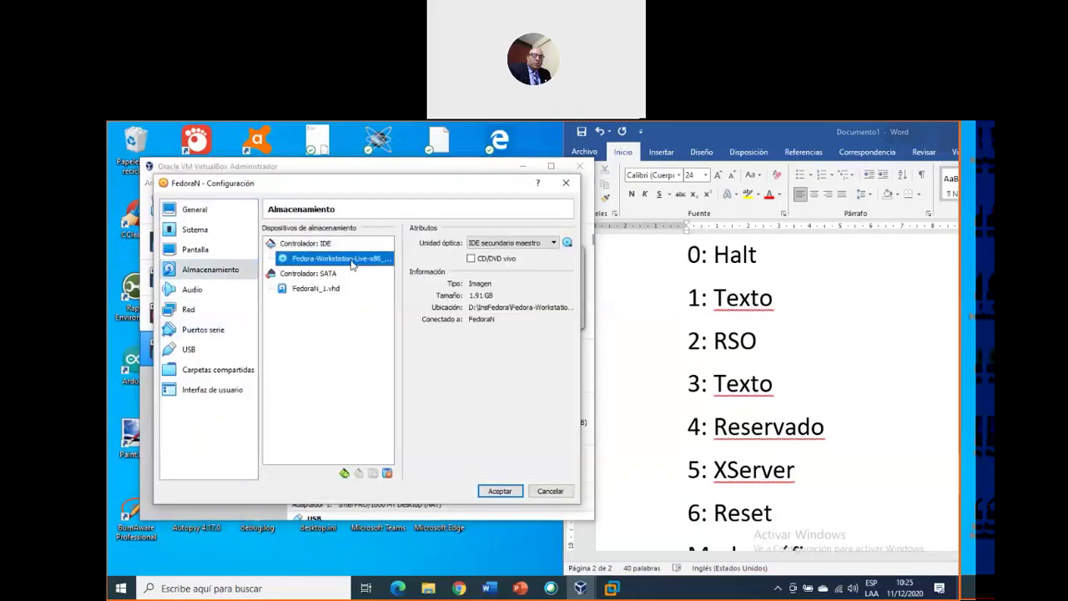
left_click(568, 244)
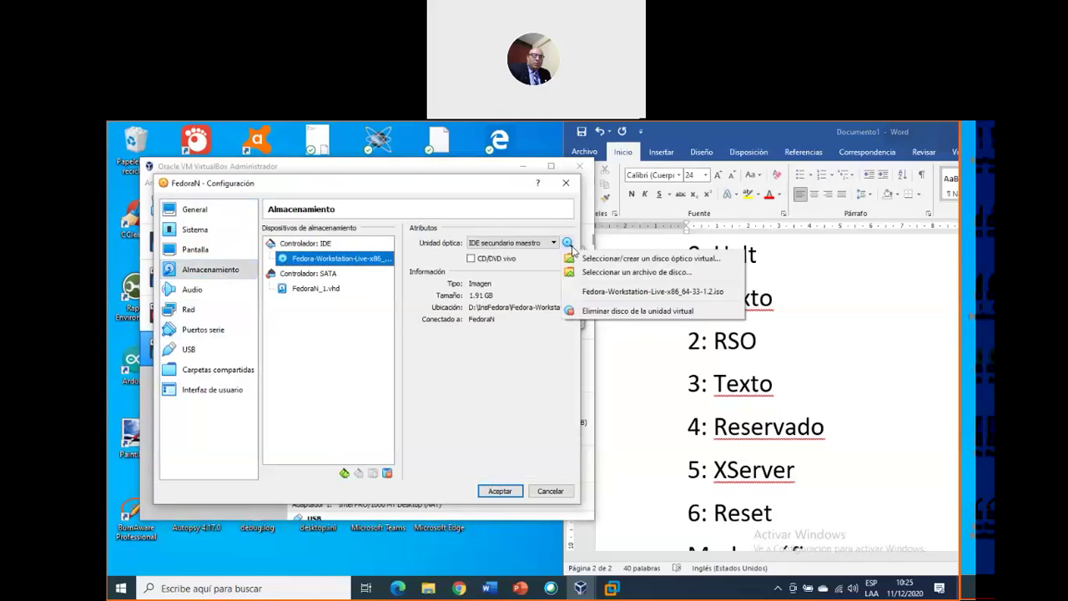
left_click(615, 312)
left_click(296, 292)
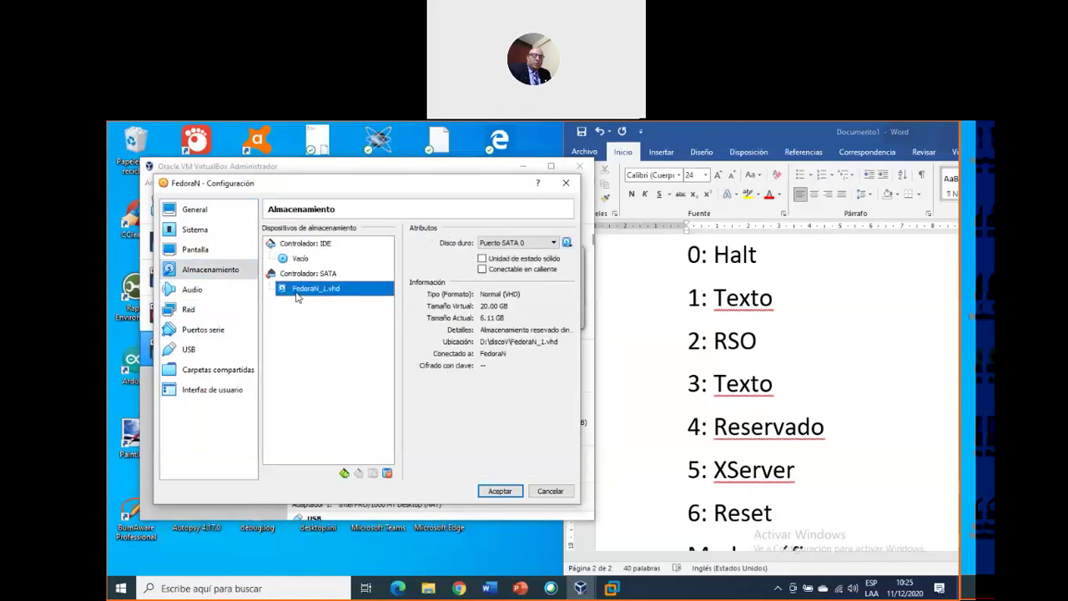
left_click(500, 492)
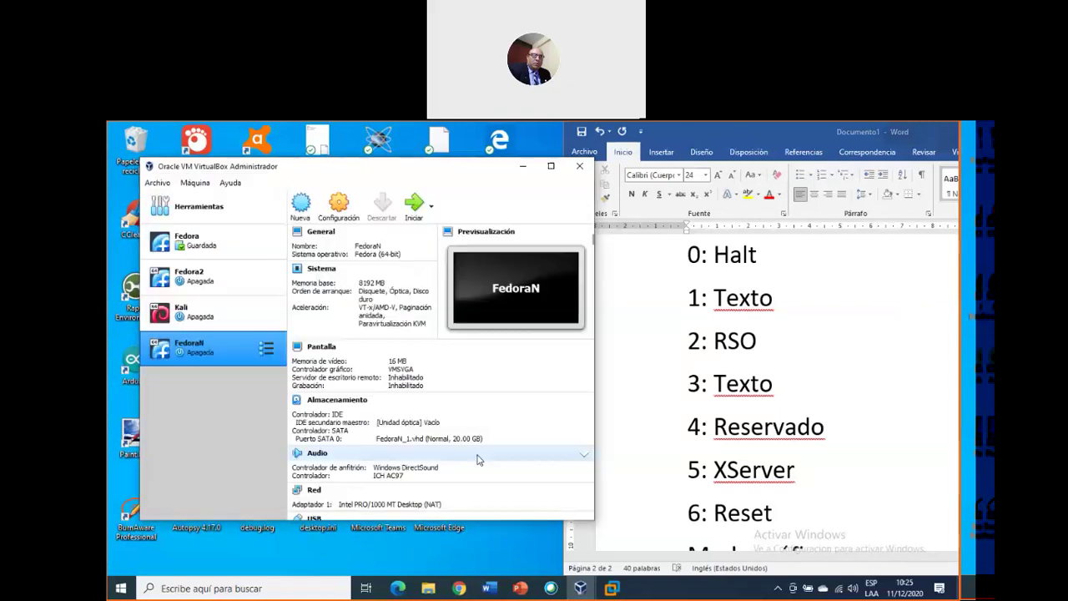
Step: Start the FedoraN machine and begin Fedora's initial setup, keeping both privacy options enabled and skipping the online accounts
left_click(414, 207)
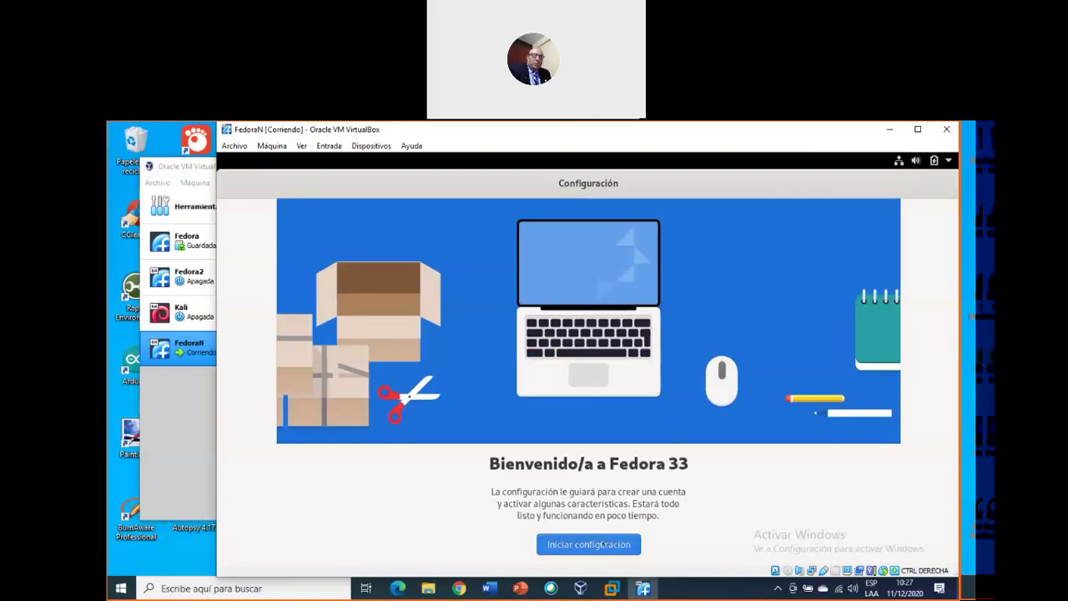
left_click(609, 545)
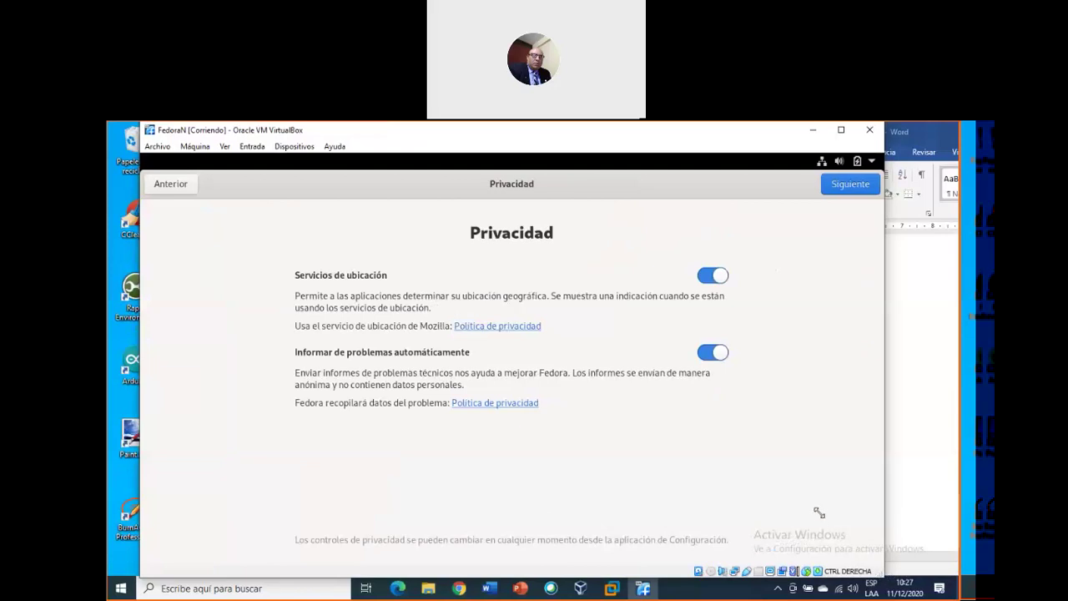
left_click_drag(819, 513, 820, 510)
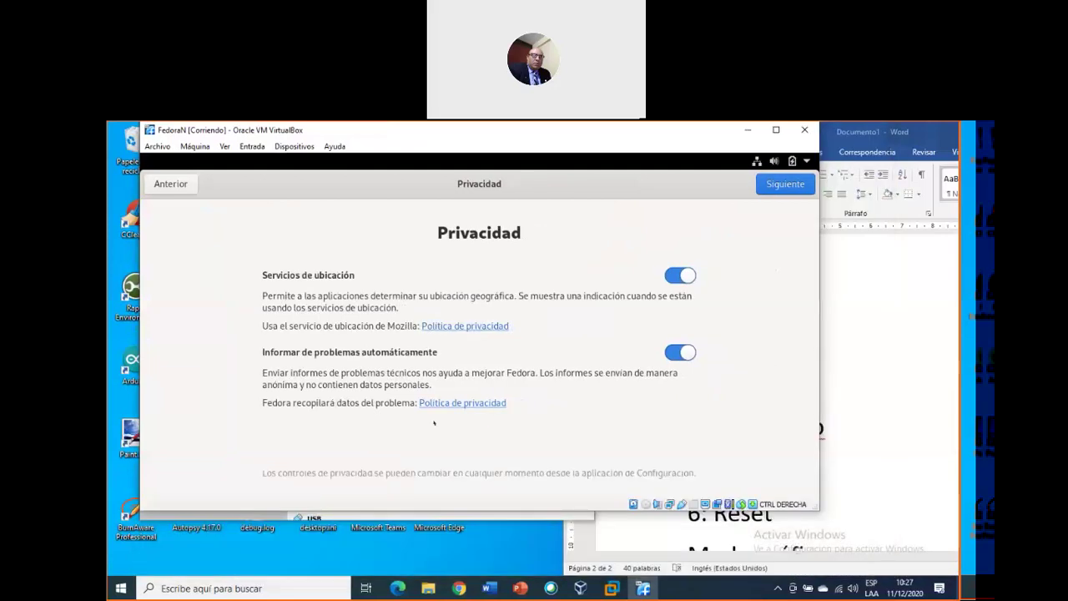
left_click(779, 178)
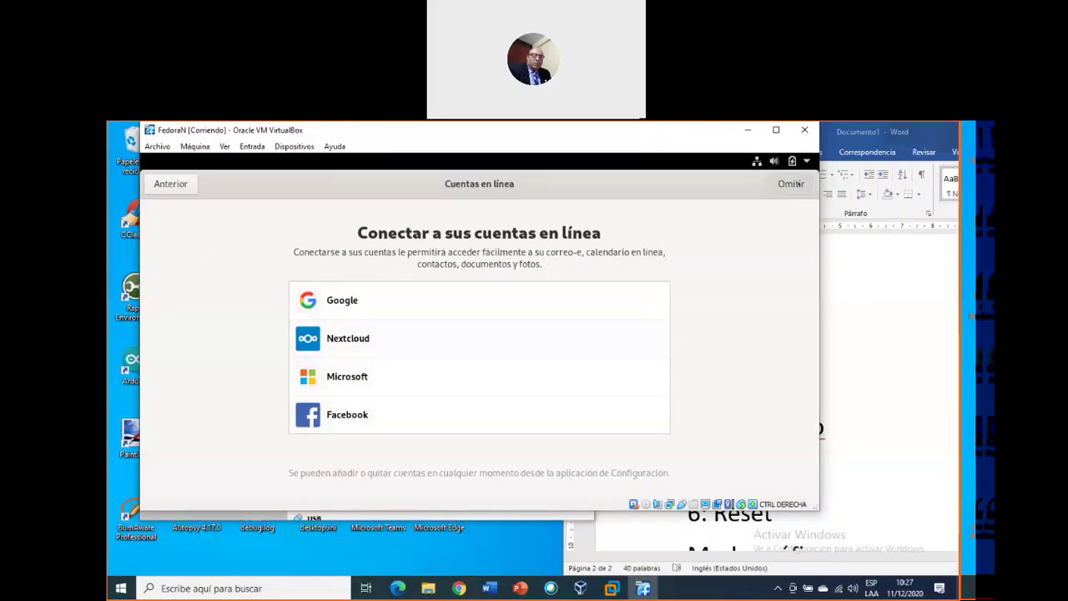
left_click(790, 184)
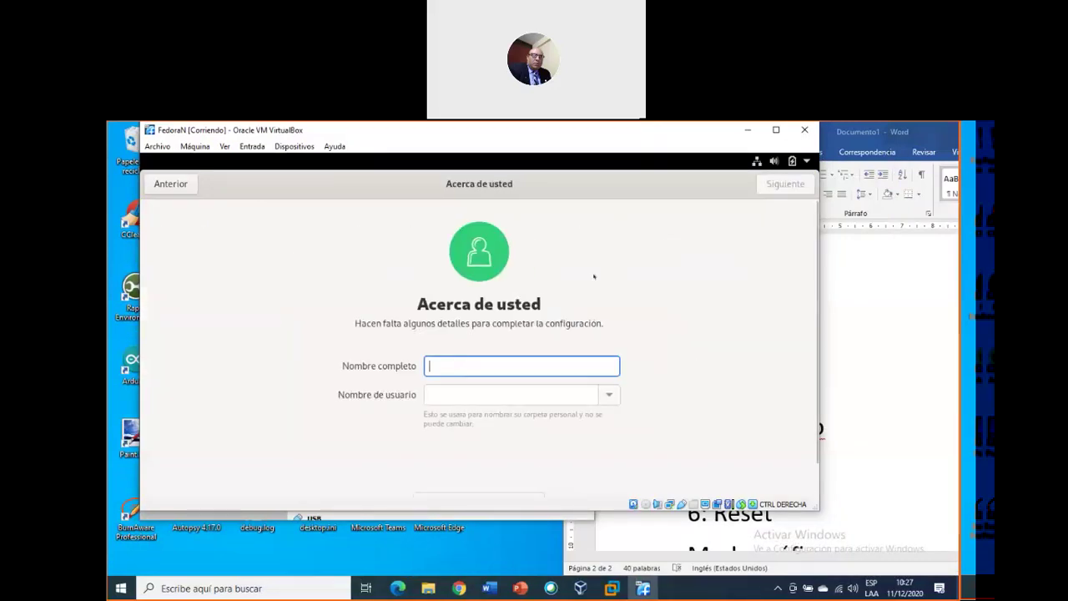
Step: Enter the user's full name in the account details, keep the suggested username, and continue to the password page
type("Robe")
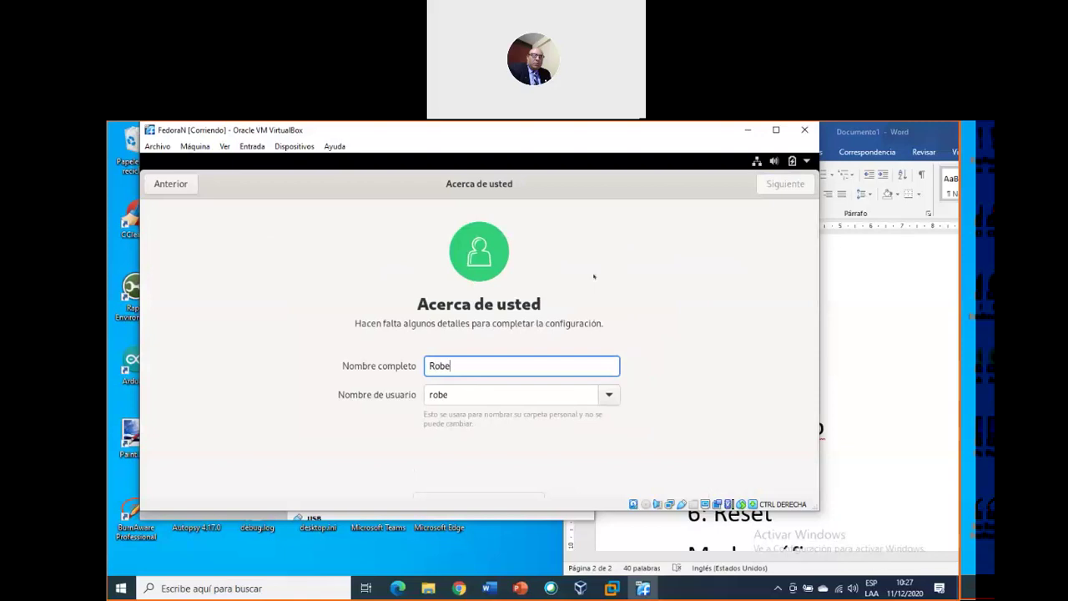
type("rt")
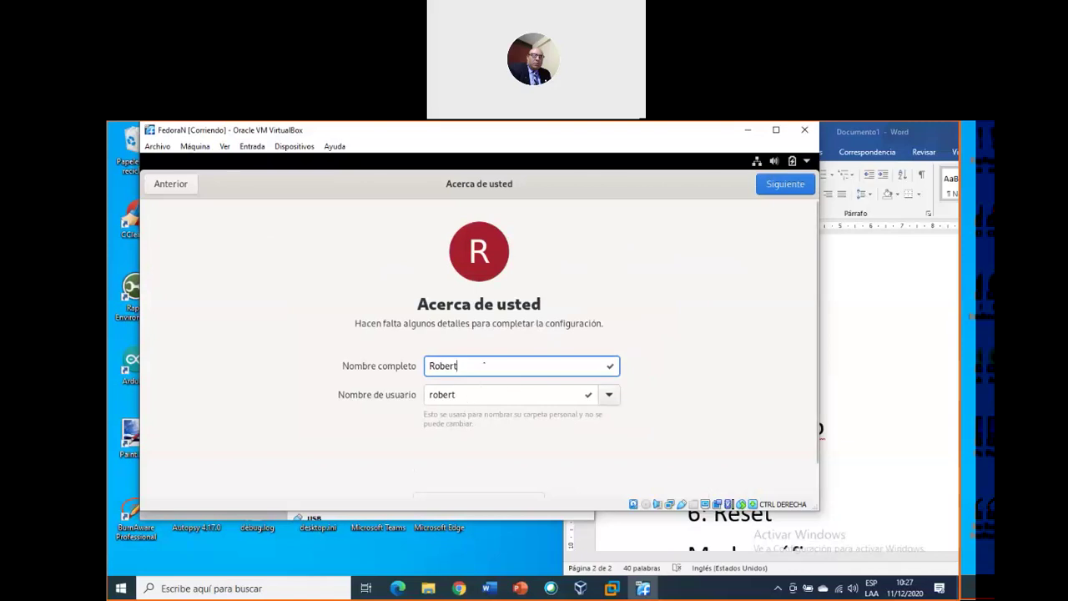
left_click(467, 396)
left_click(482, 365)
left_click(776, 185)
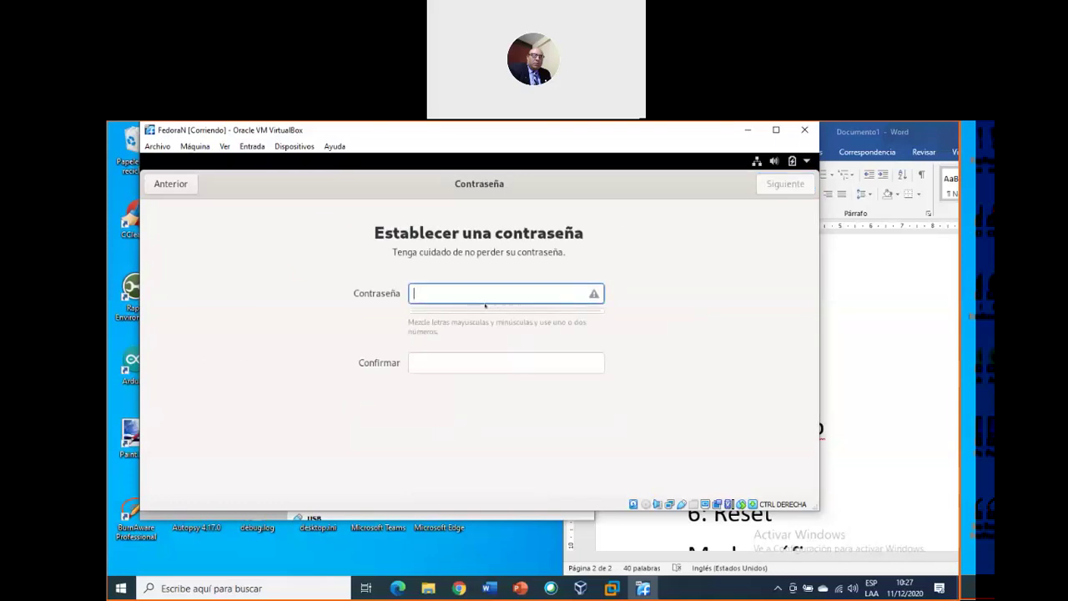
Step: Set and confirm the account password, and finish the initial setup to start using Fedora
type("••••••••")
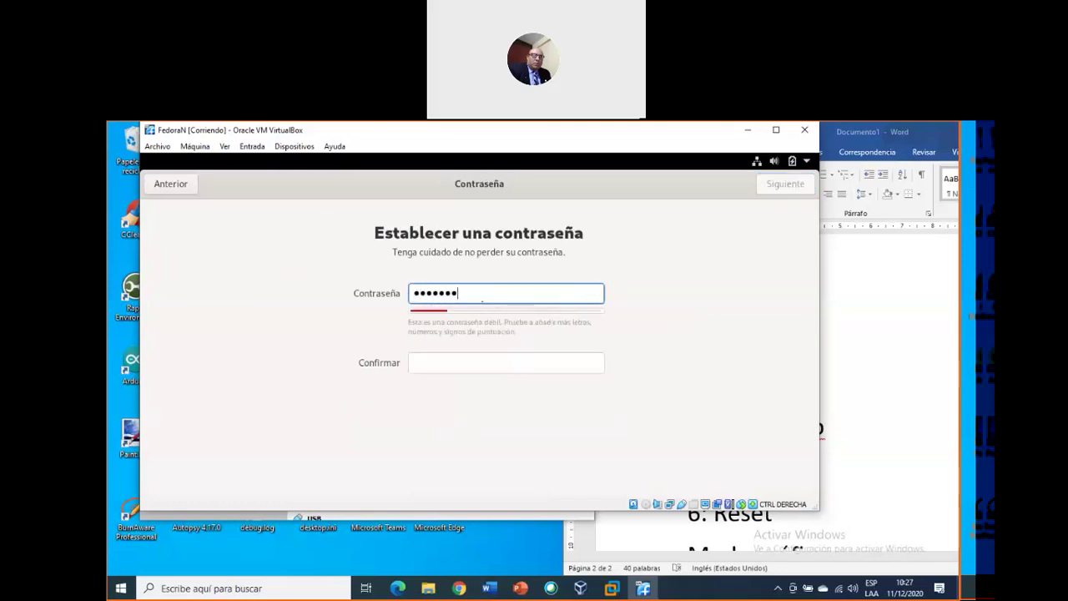
key("Tab")
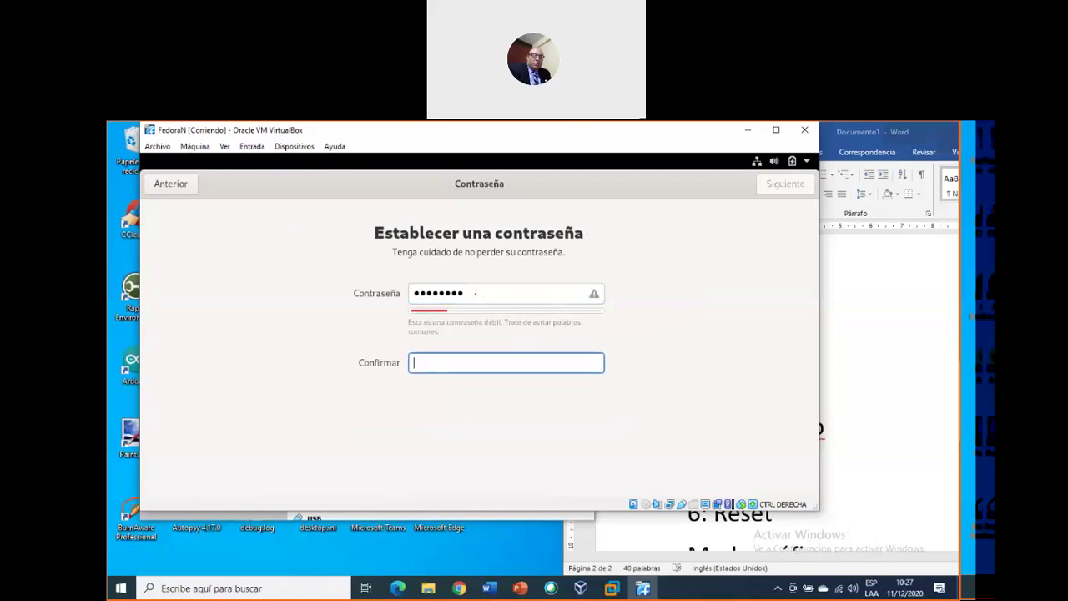
type("••••••••")
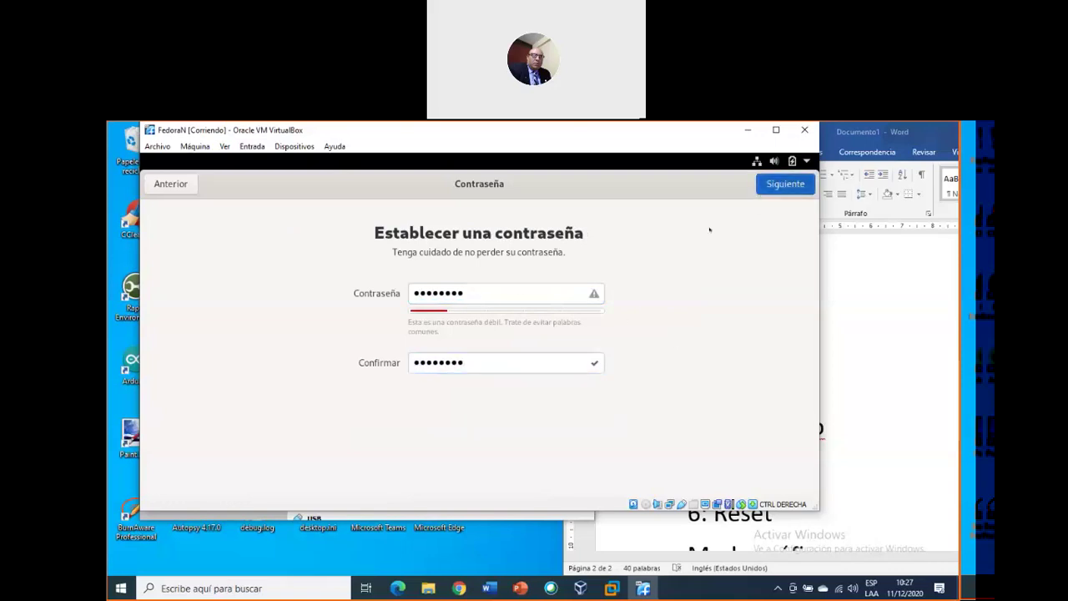
key("Return")
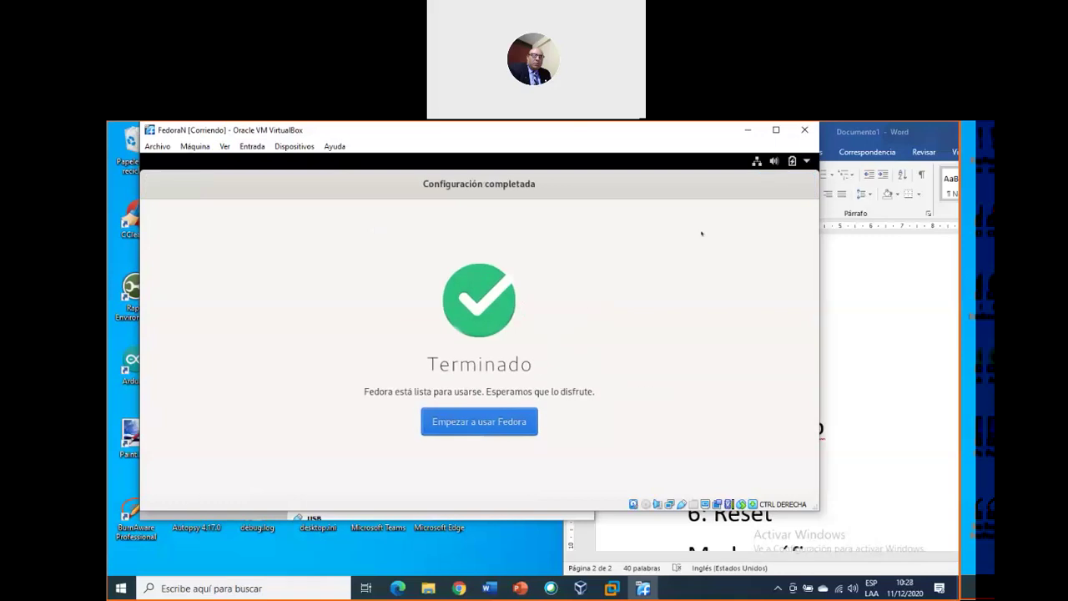
left_click(478, 422)
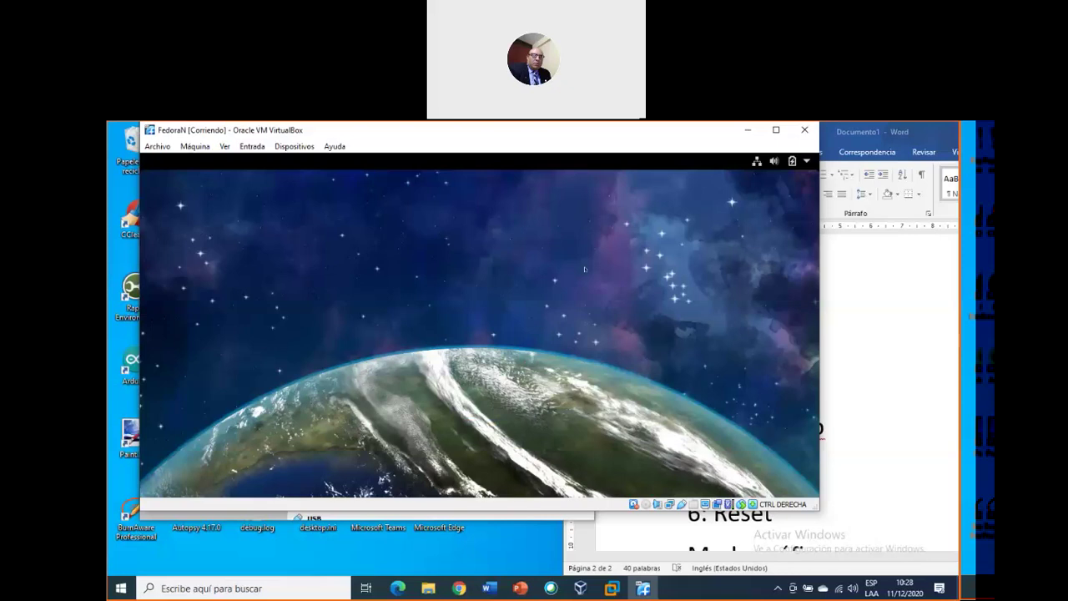
Step: In File Explorer, check the FedoraN_1.vhd virtual disk file in the discoV folder on drive D:, and minimize the window
left_click(429, 588)
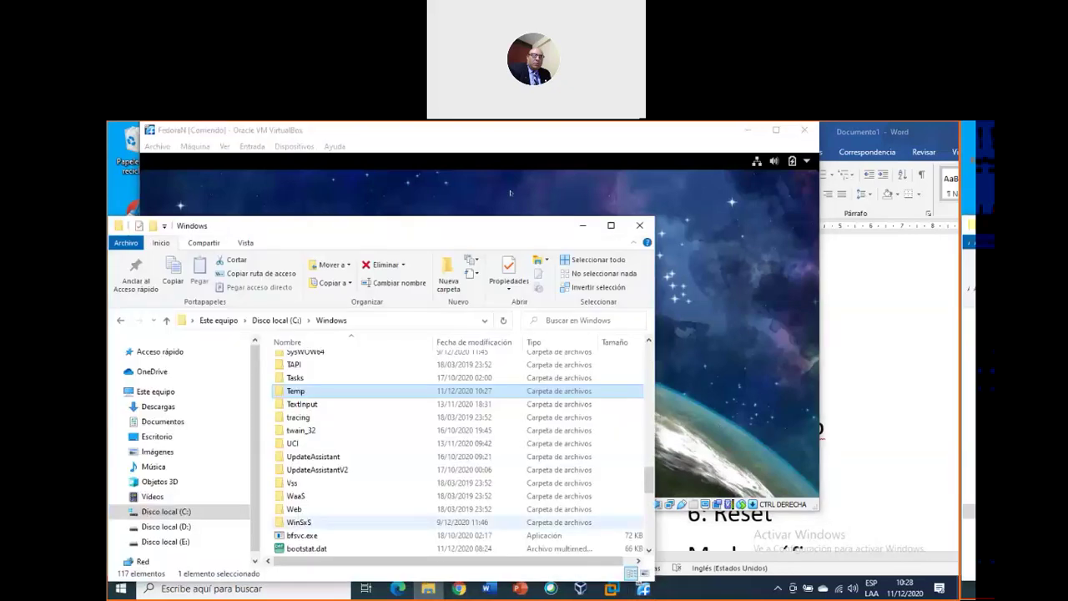
left_click_drag(467, 225, 659, 187)
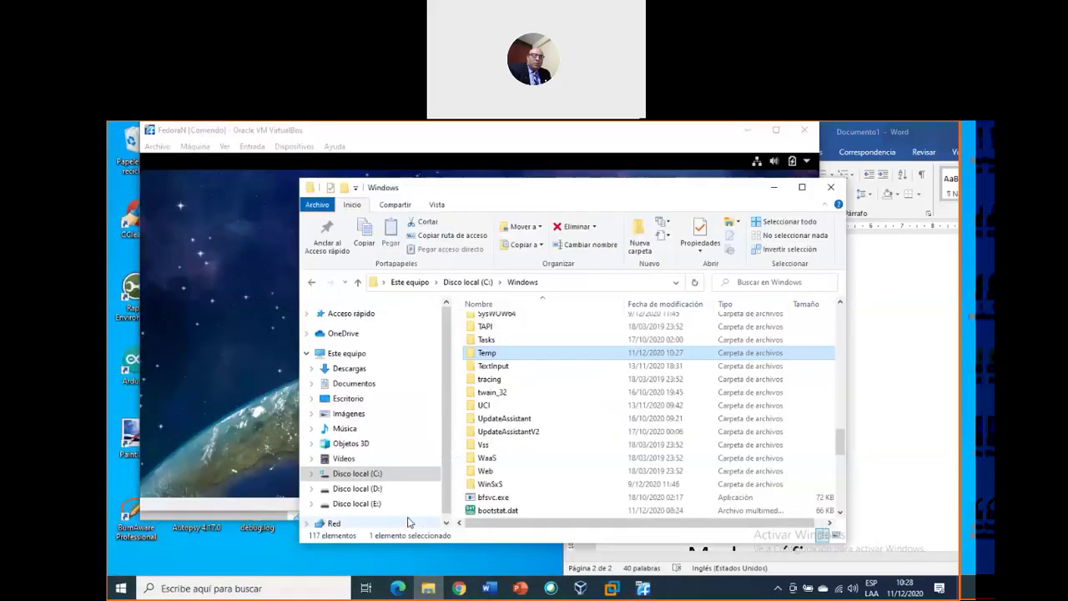
left_click(357, 488)
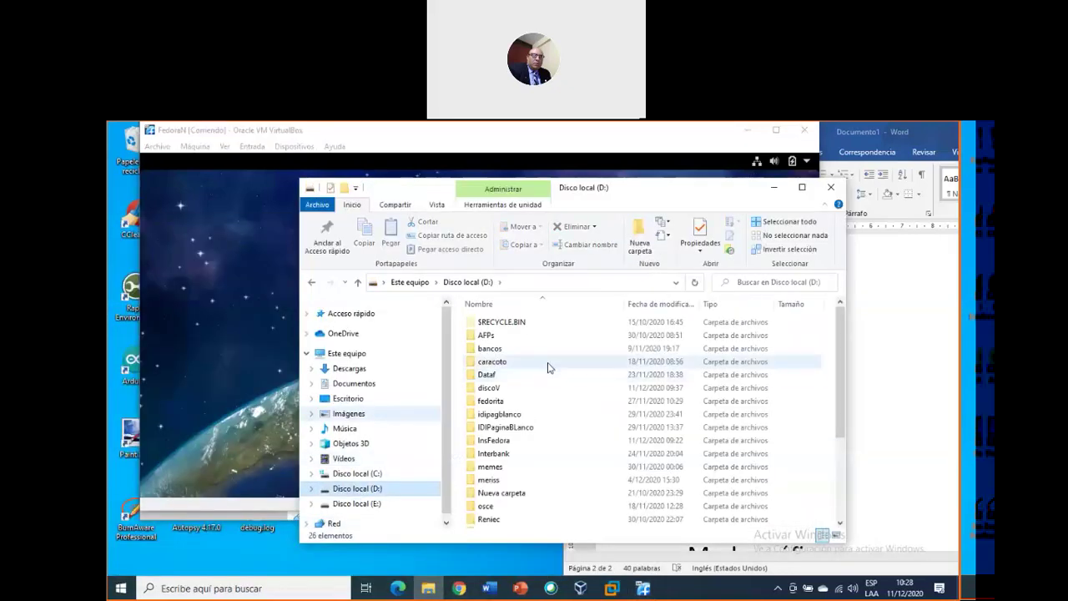
double_click(508, 389)
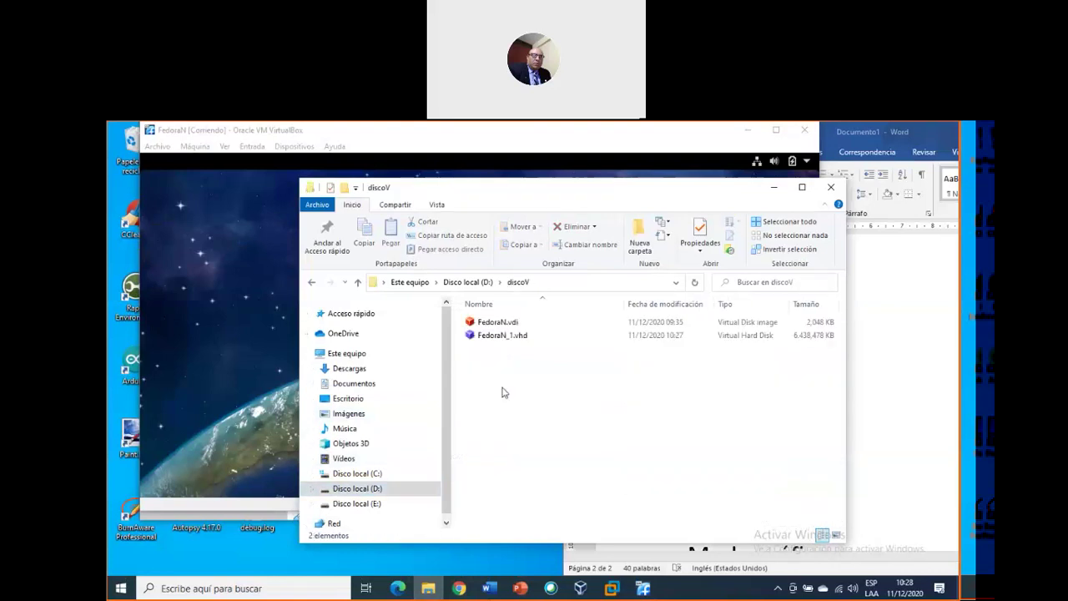
left_click(567, 337)
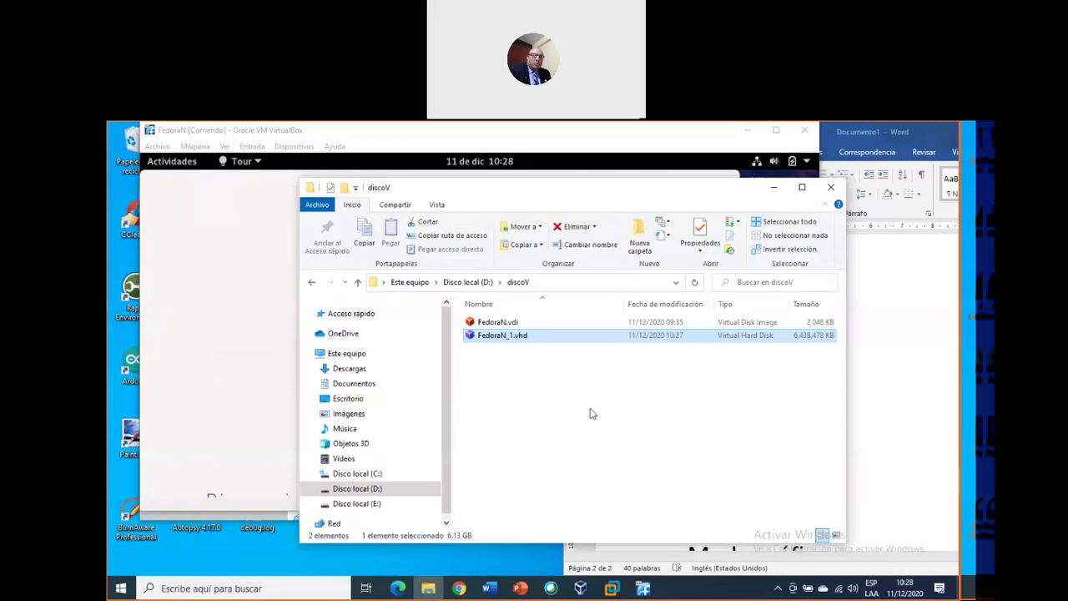
left_click(591, 413)
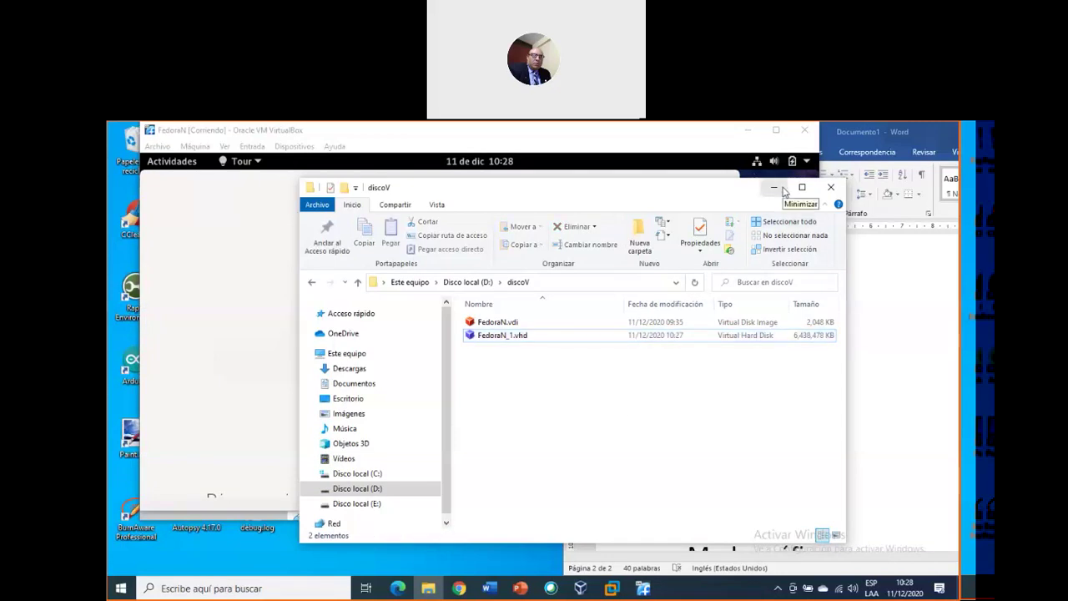
left_click(774, 187)
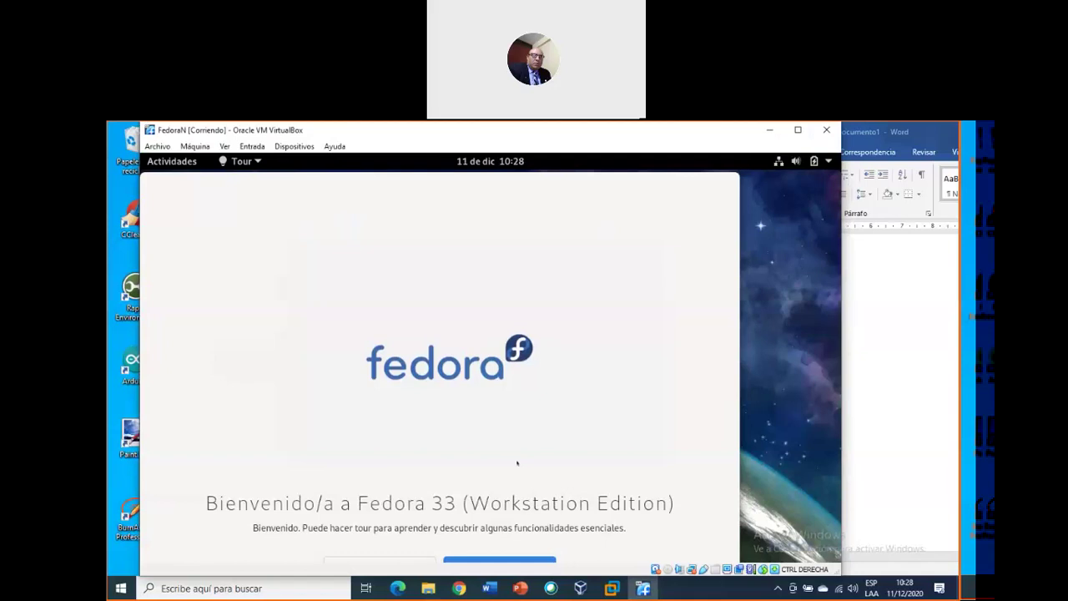
Step: Go through all pages of the Fedora 33 welcome tour and close it
key("Return")
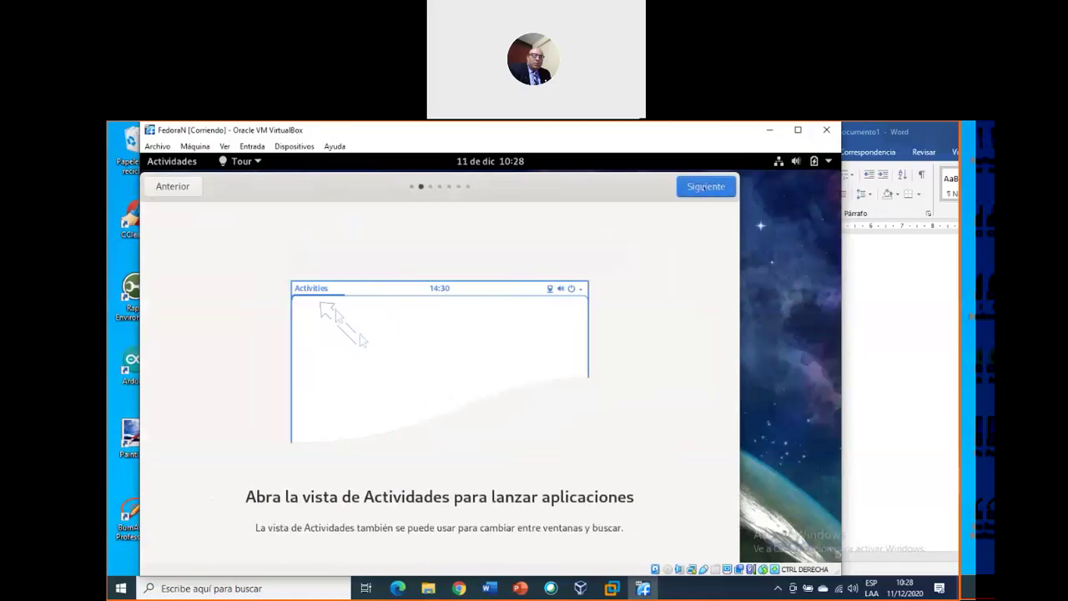
left_click(706, 187)
left_click(705, 187)
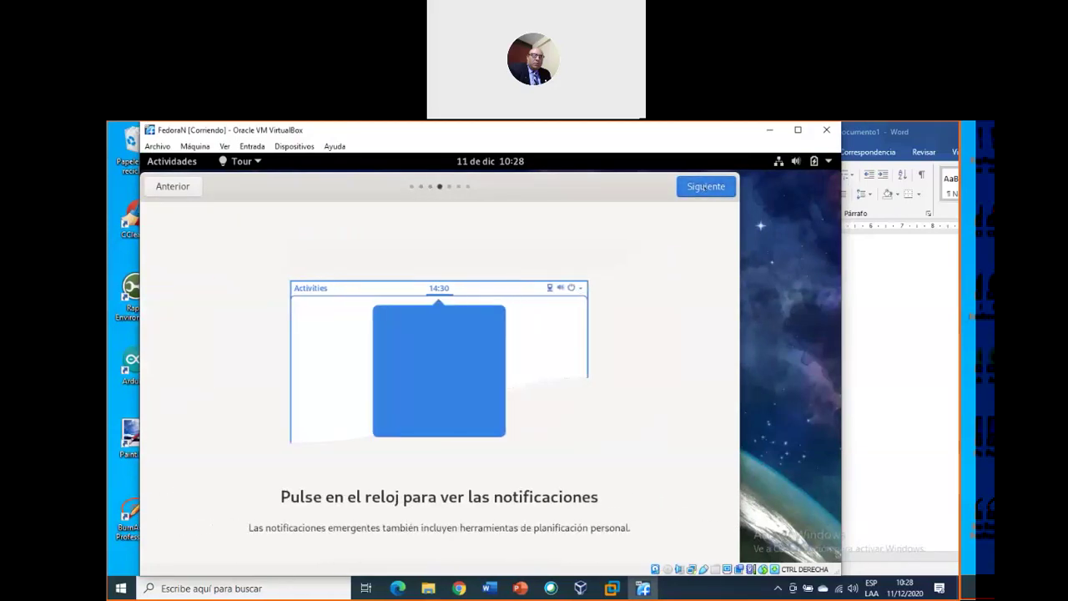
left_click(706, 187)
left_click(705, 187)
left_click(706, 187)
left_click(705, 187)
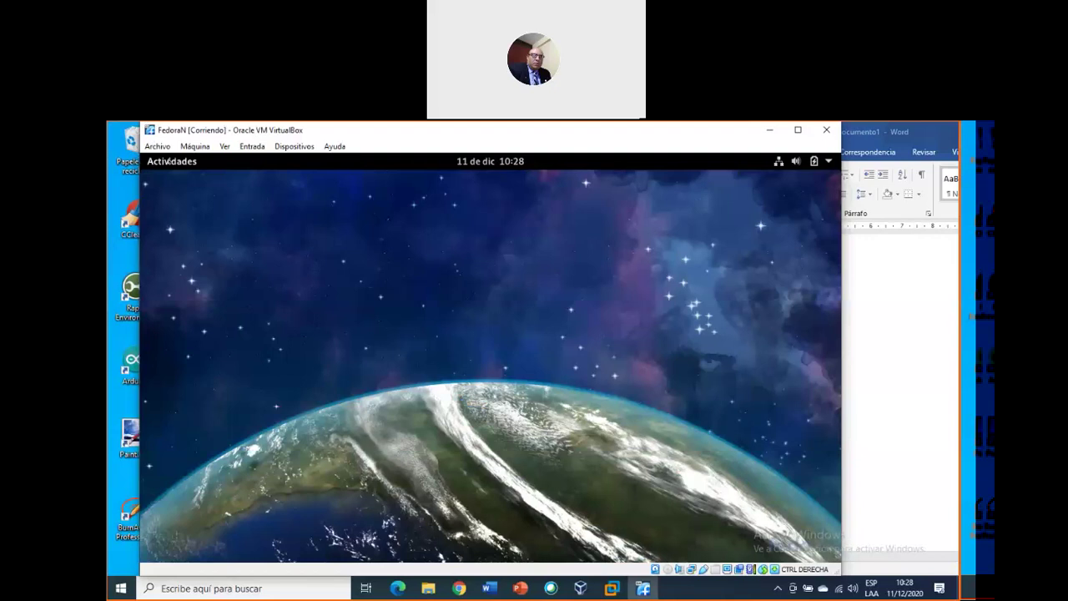
Step: Search the Fedora applications for "ter" and open the Terminal
left_click(170, 161)
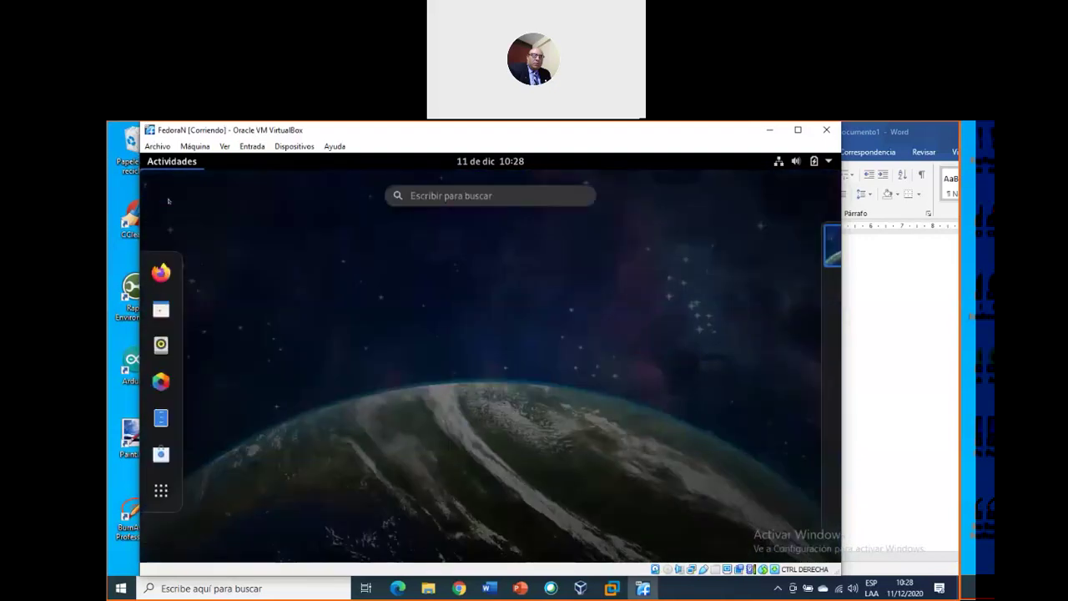
left_click(472, 195)
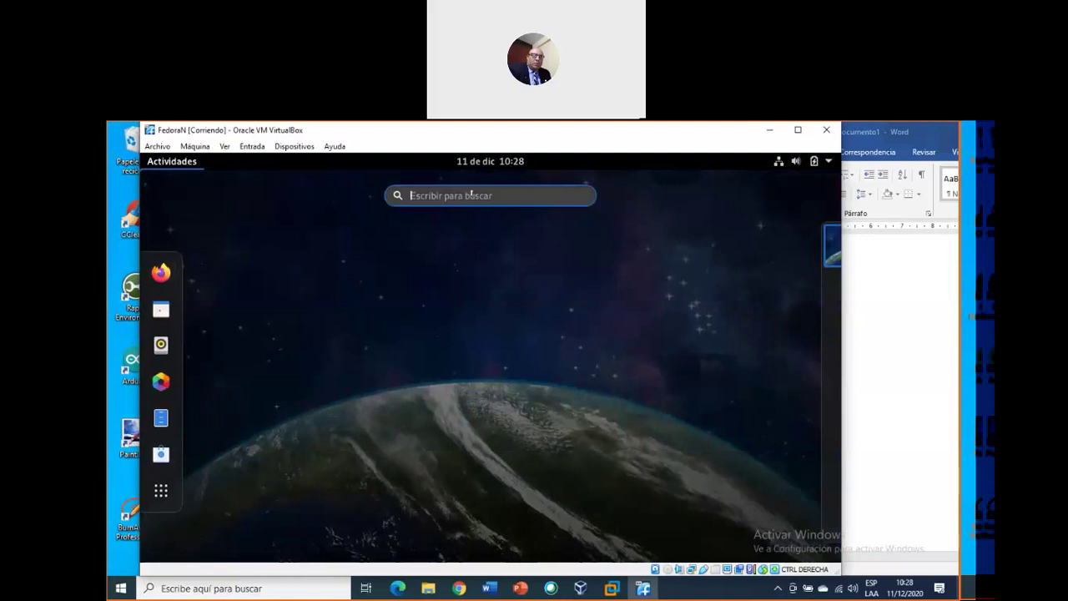
type("ter")
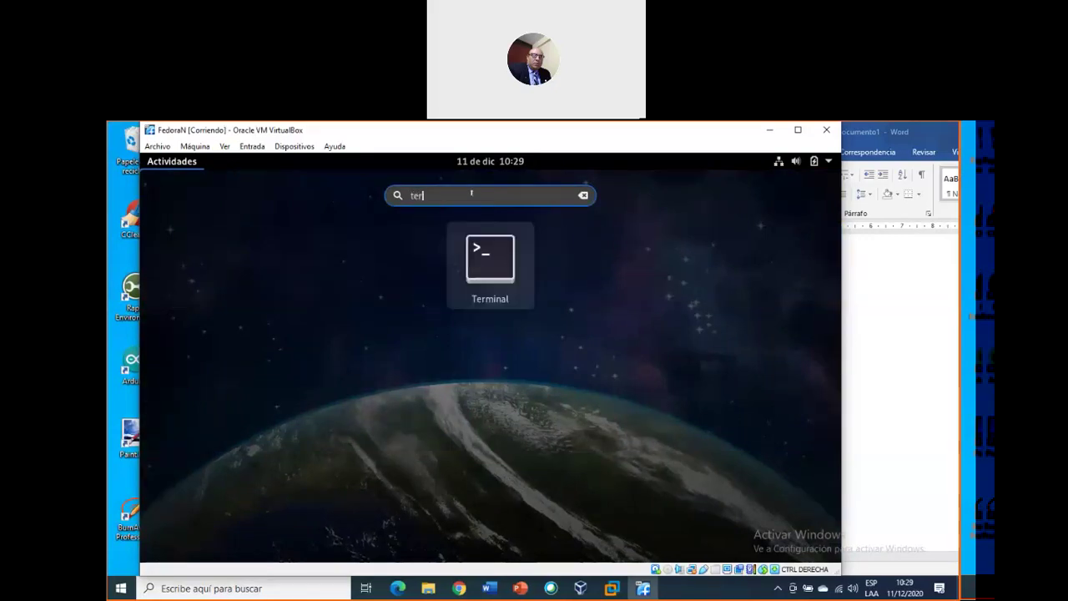
left_click(482, 265)
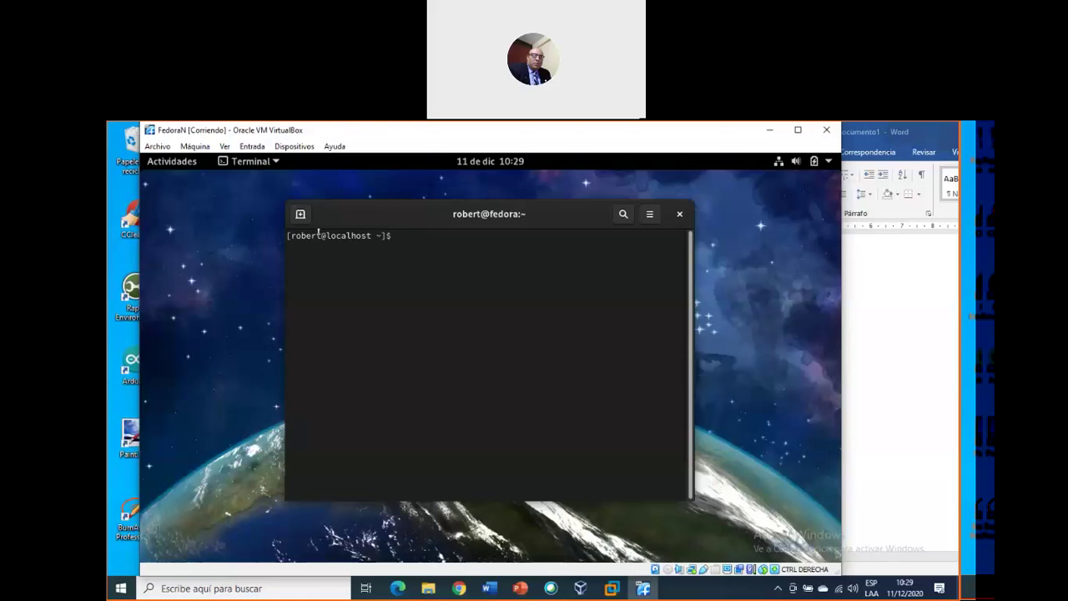
Step: Try to switch to the root account with su - root, entering the root password
left_click_drag(323, 235, 279, 234)
left_click(419, 238)
type("su - root")
key("Return")
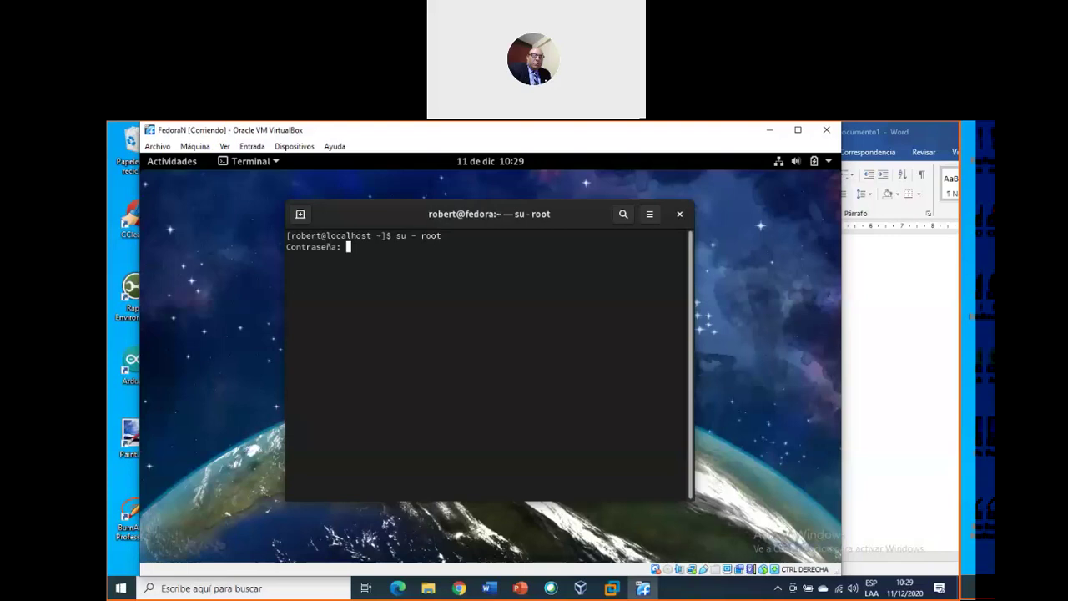
key("Return")
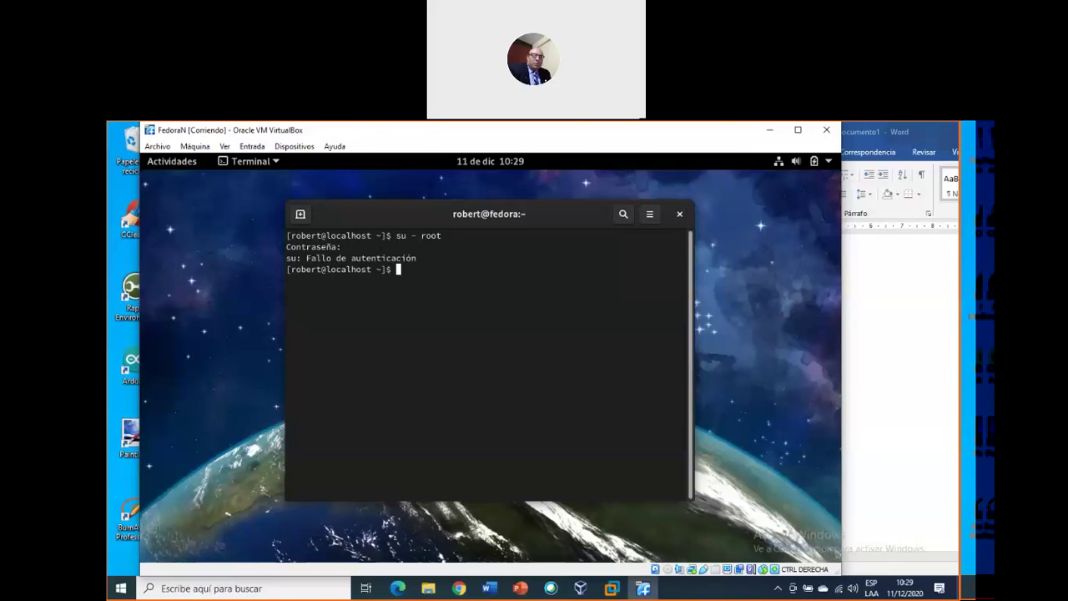
Step: Try twice to become root with su root, entering the root password each time
type("su root")
key("Return")
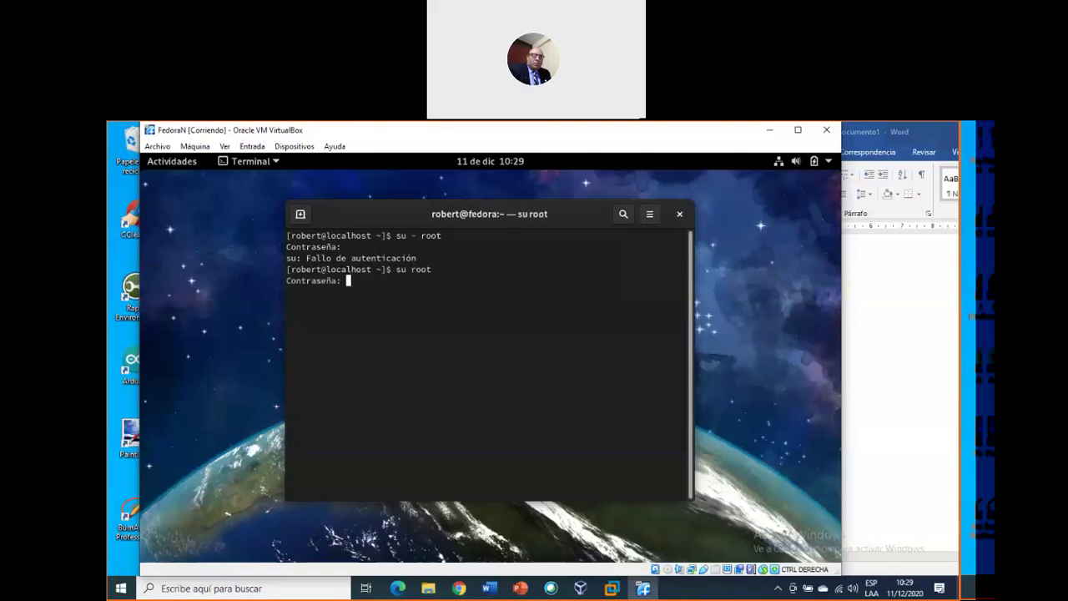
key("Return")
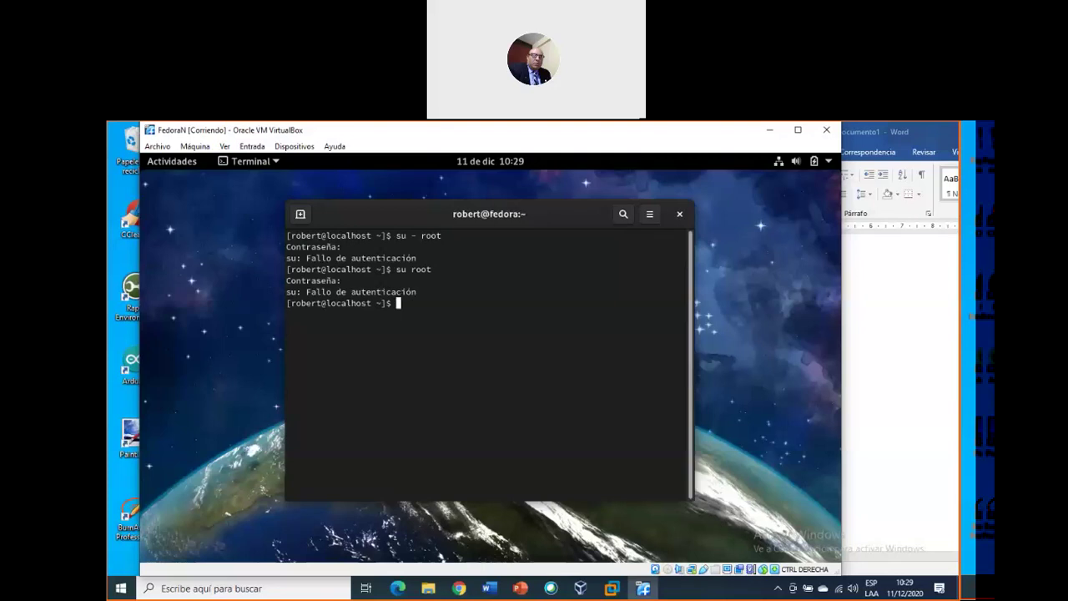
key("Up")
key("Return")
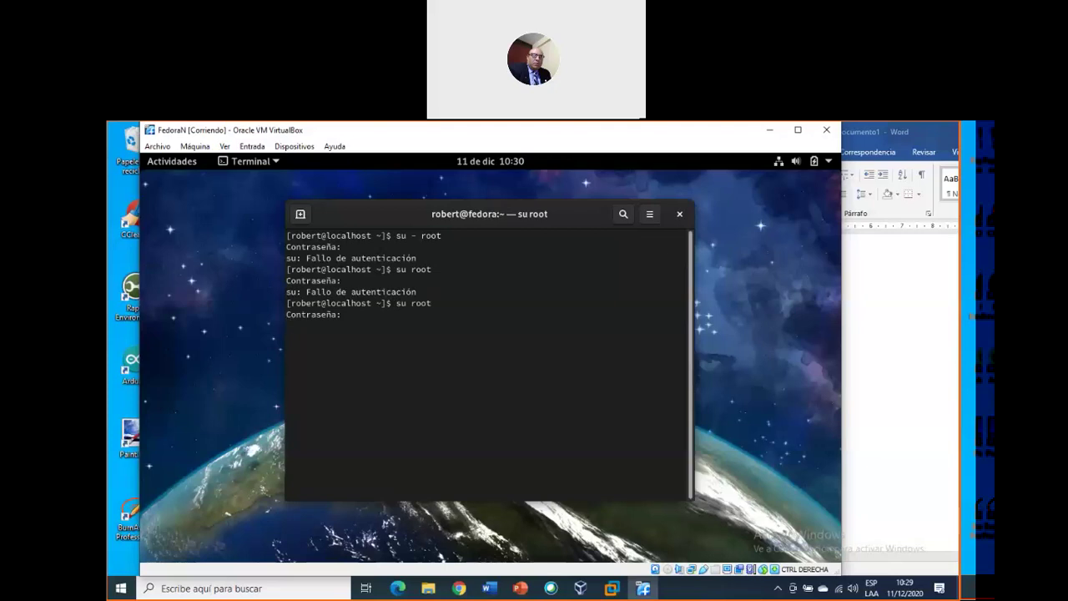
key("Return")
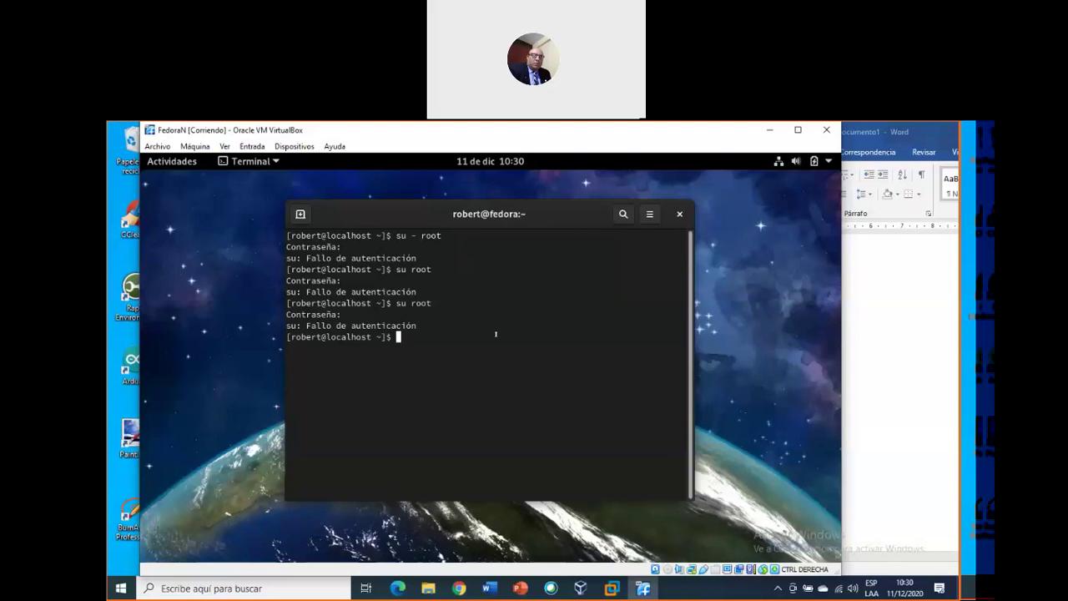
Step: Try passwd root, and set the root password with sudo passwd root, entering the account password and the new root password twice
type("passwd root")
key("Return")
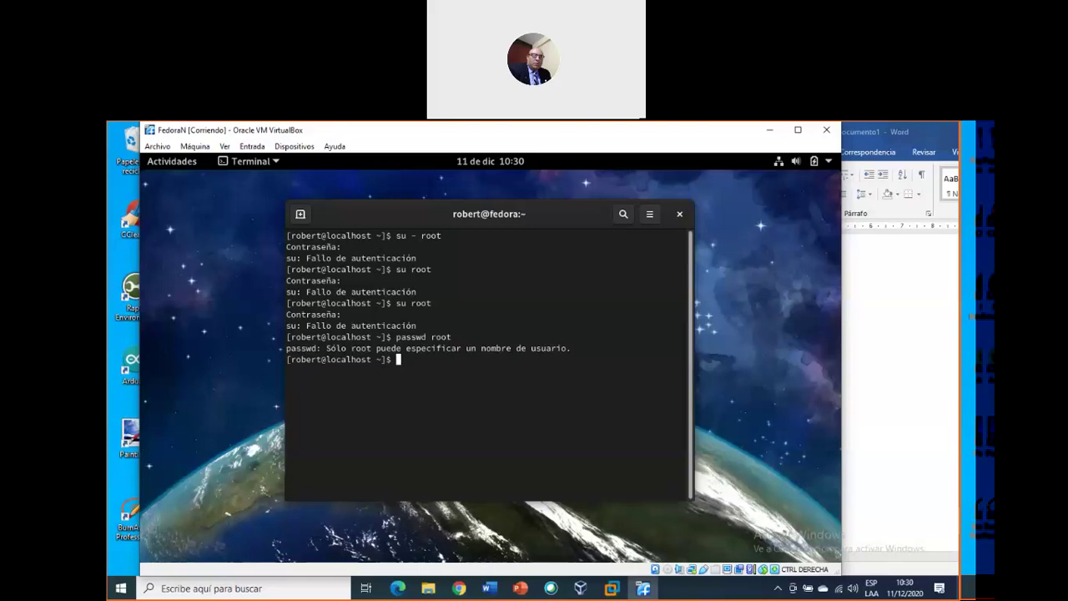
type("sudo passwd root")
key("Return")
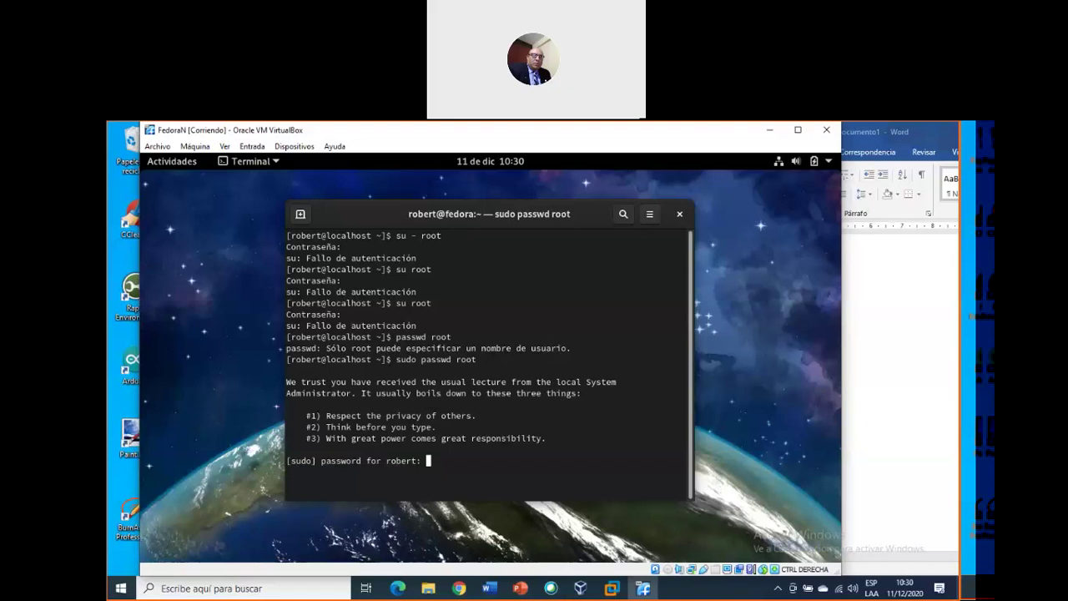
key("Return")
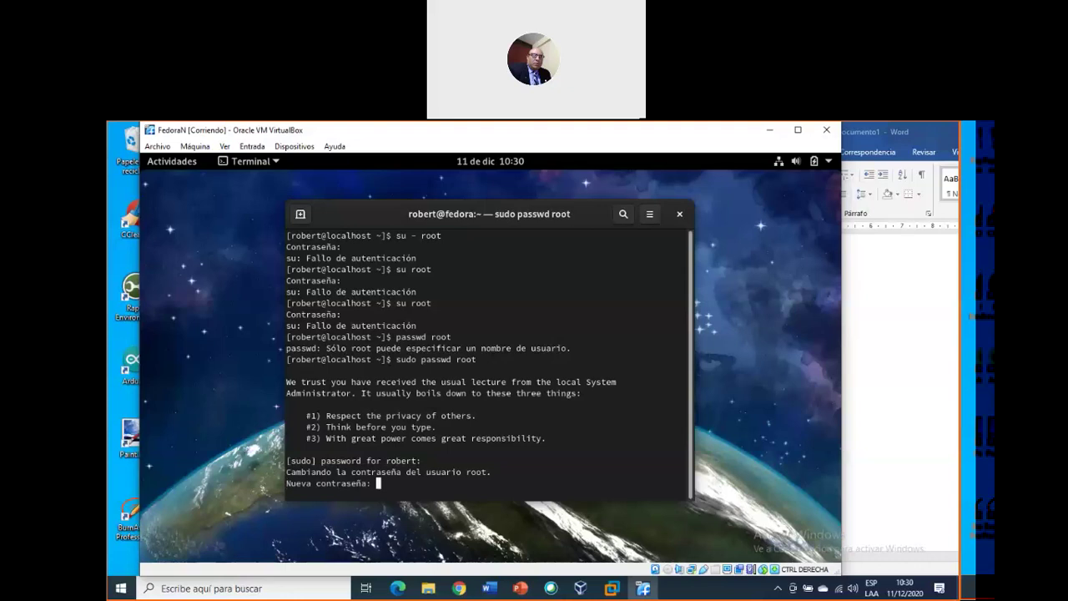
key("Return")
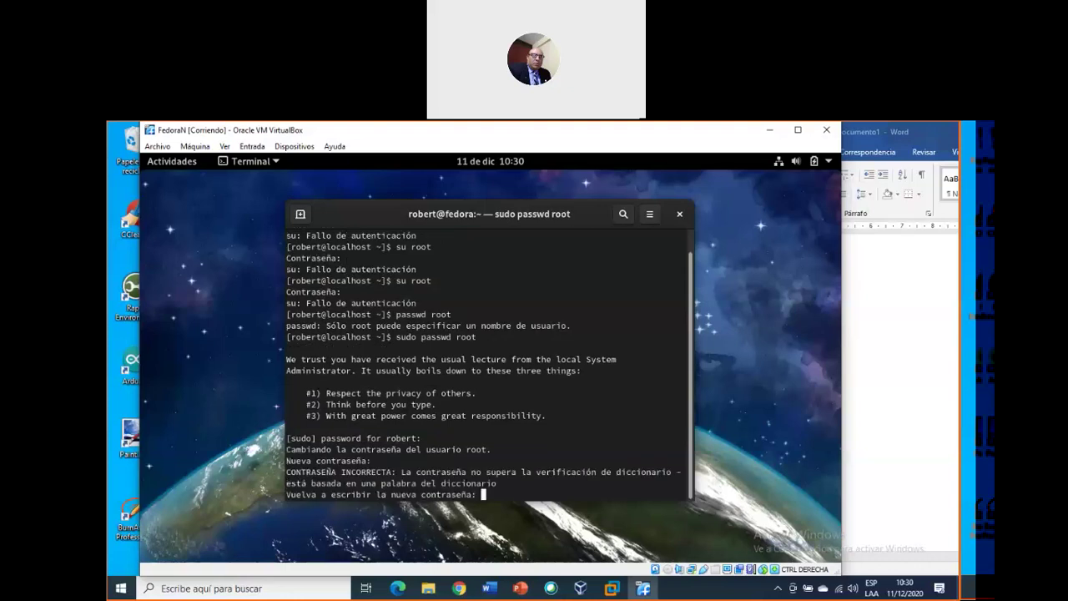
key("Return")
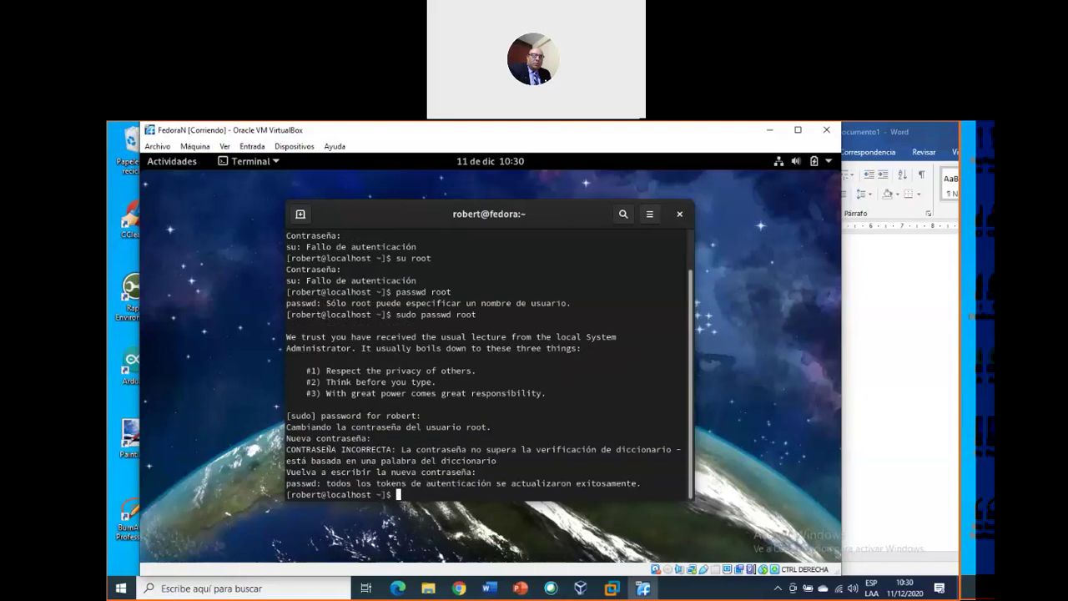